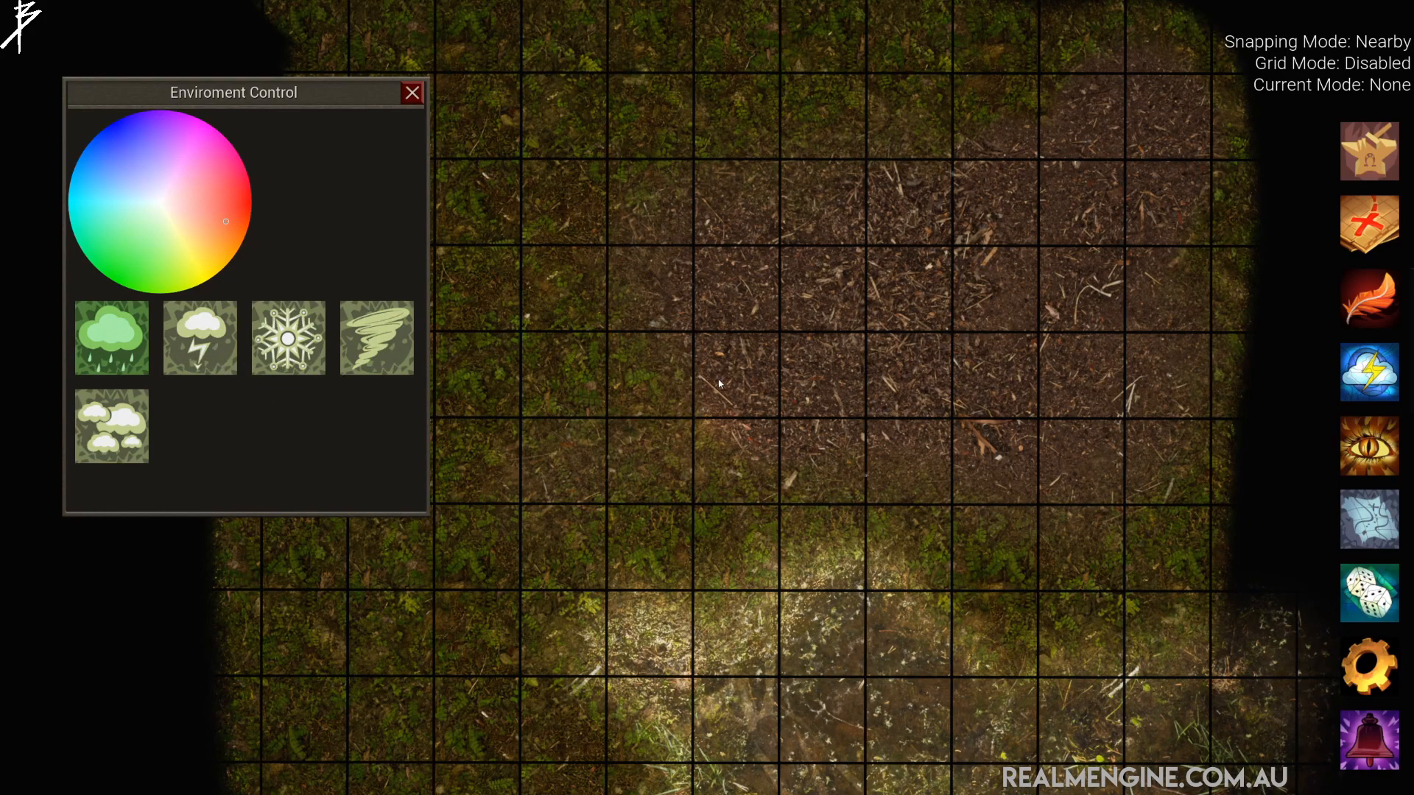
- Try the cloud weather effect over the map, switch it off again and close the environment controls
scroll(720, 383, "up", 5)
middle_click_drag(814, 399, 722, 407)
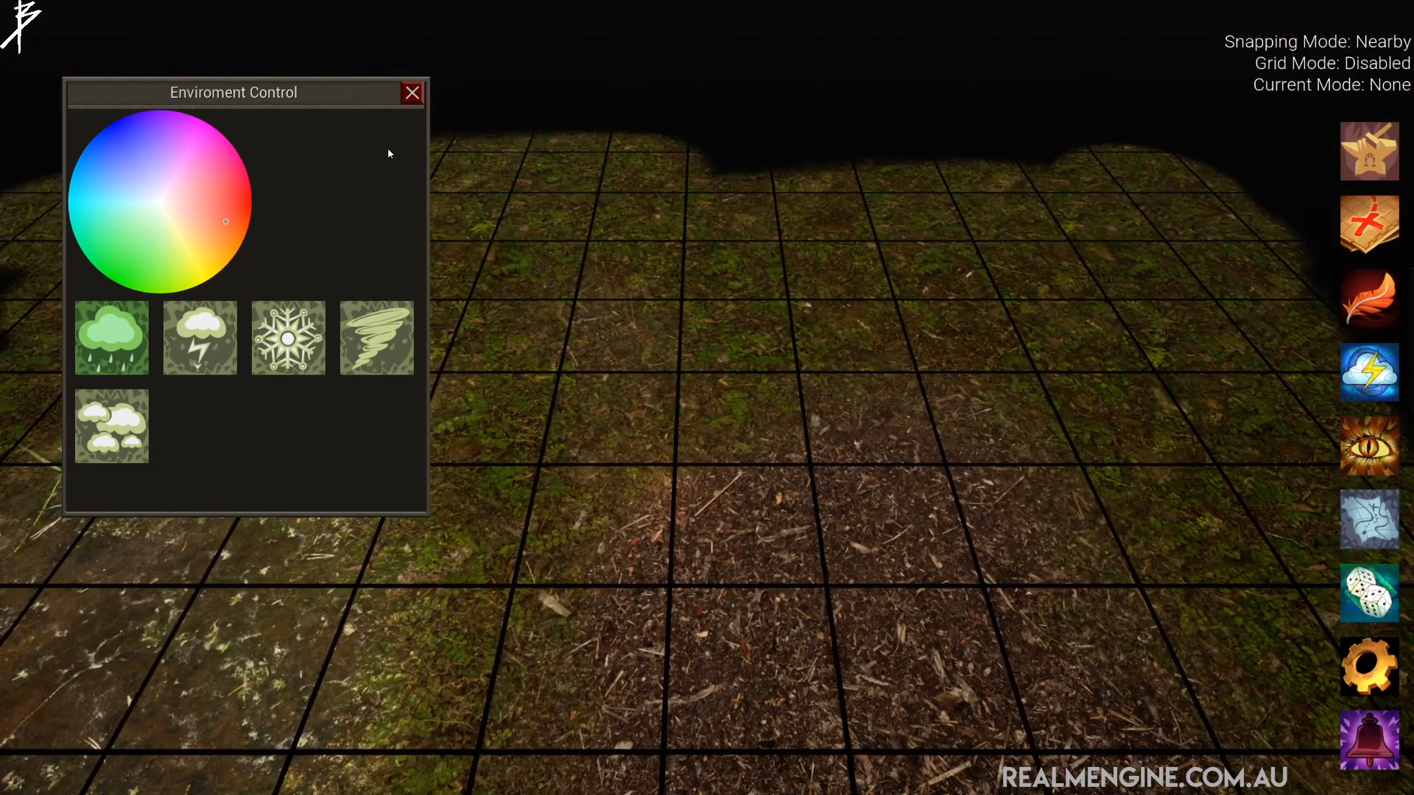
scroll(645, 378, "down", 4)
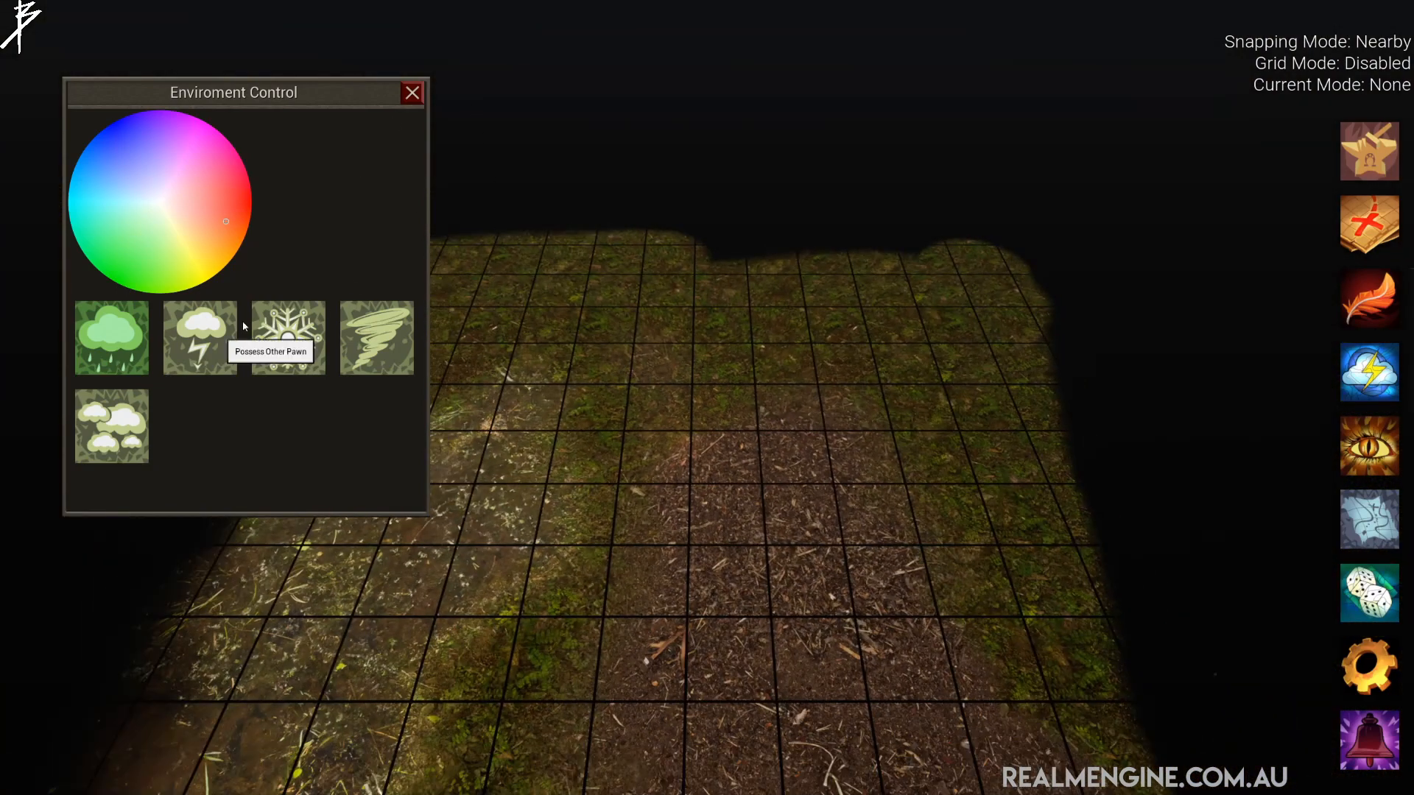
left_click(128, 403)
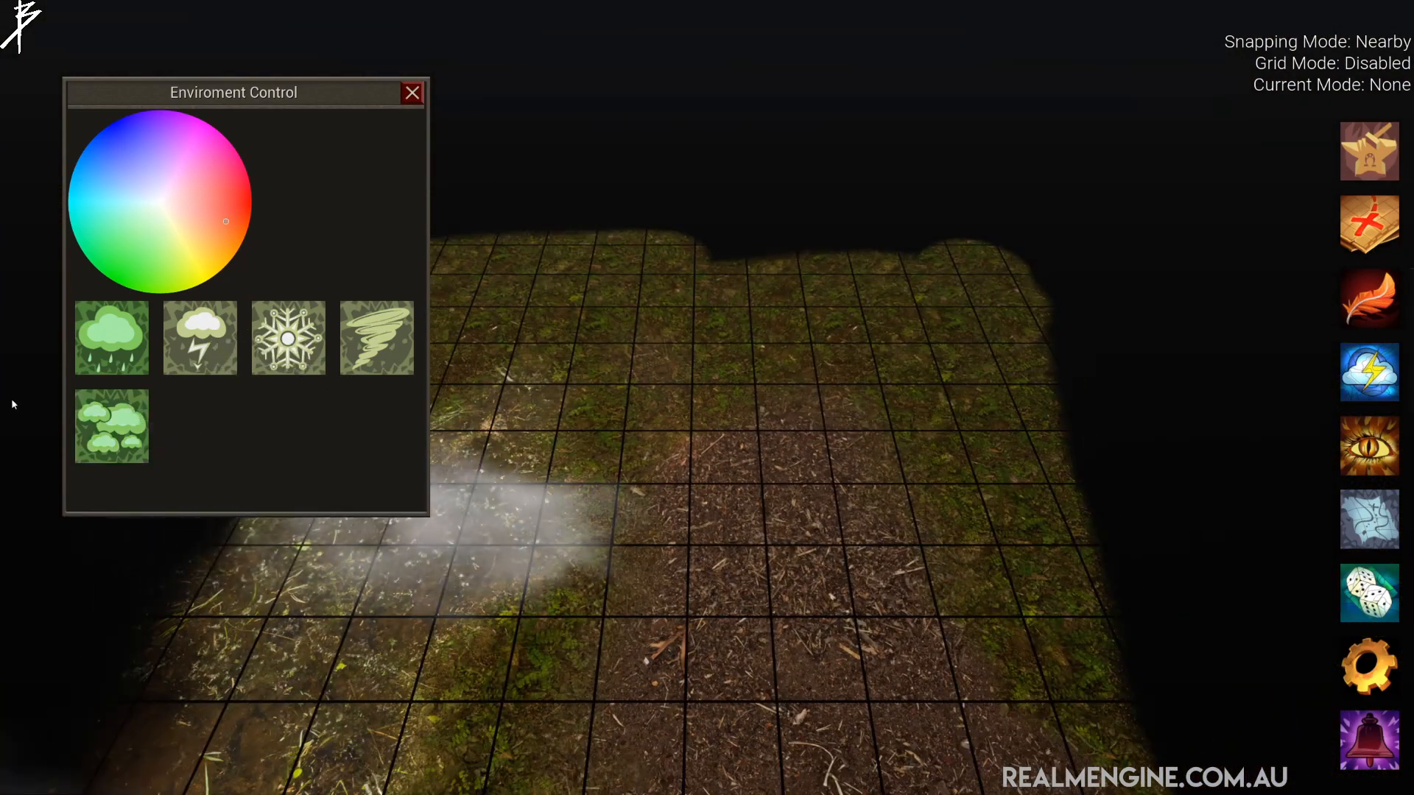
middle_click_drag(311, 472, 332, 348)
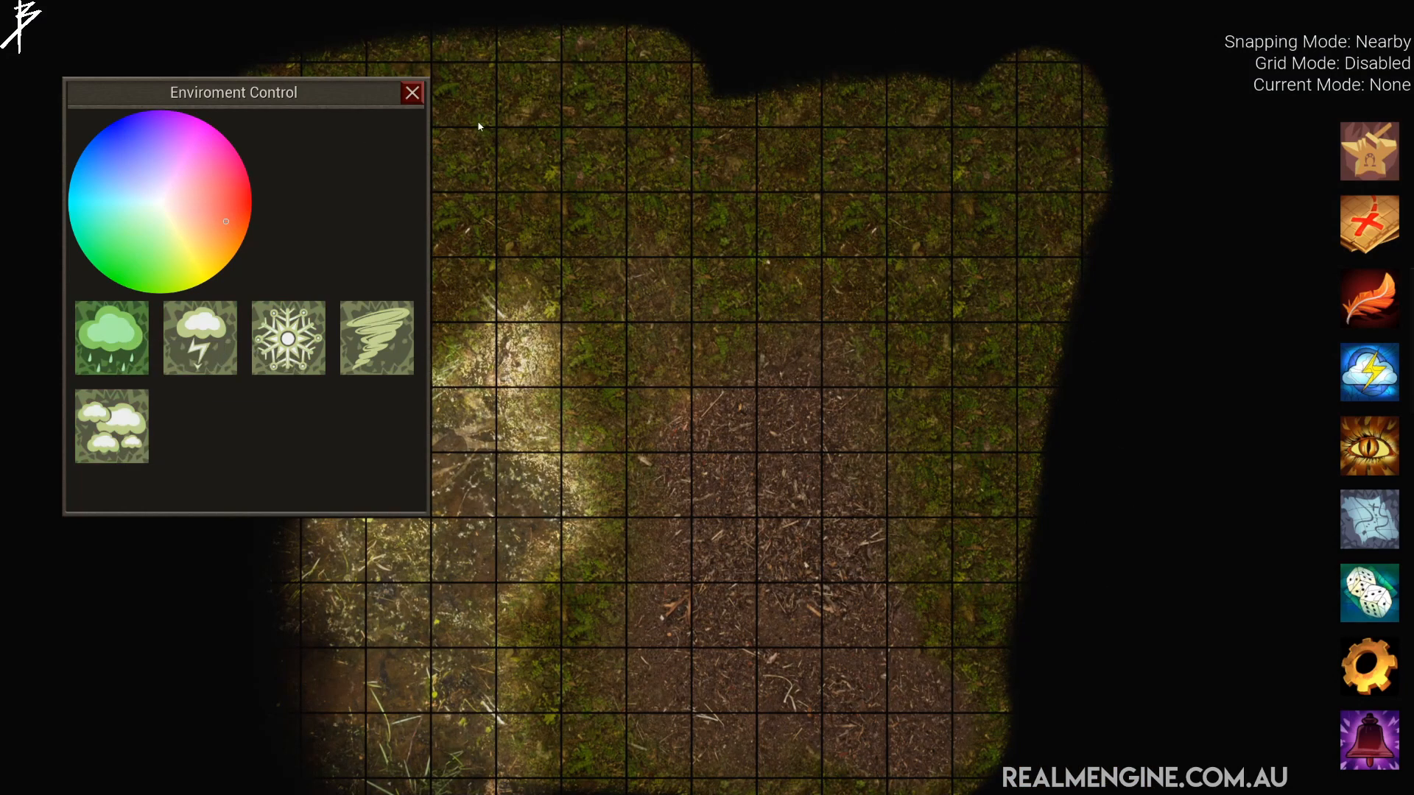
left_click(414, 97)
- Assign Forest_Daytime_1 to Track 1 in the audio controls and raise that track's volume slightly
left_click(1366, 729)
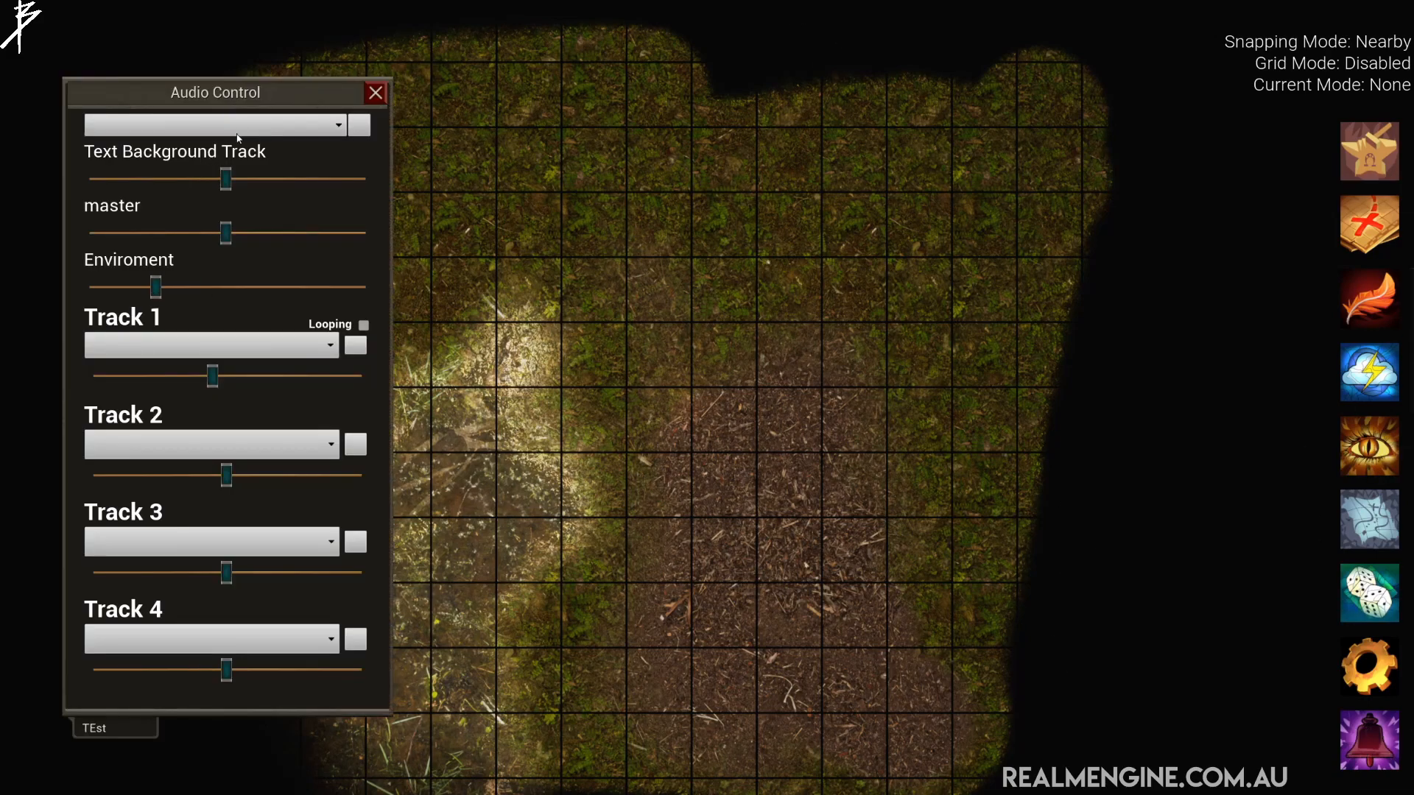
left_click(221, 345)
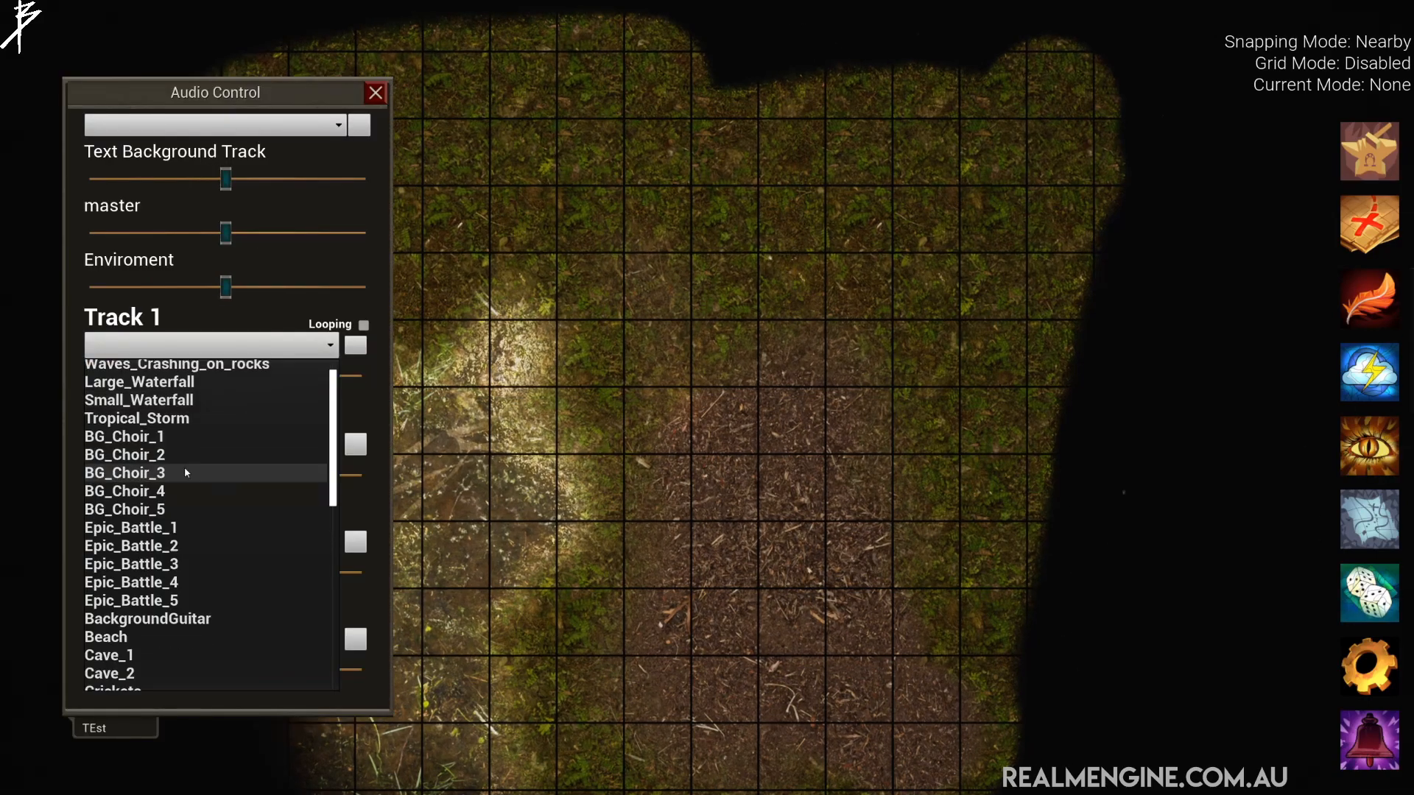
scroll(184, 479, "down", 5)
left_click(180, 501)
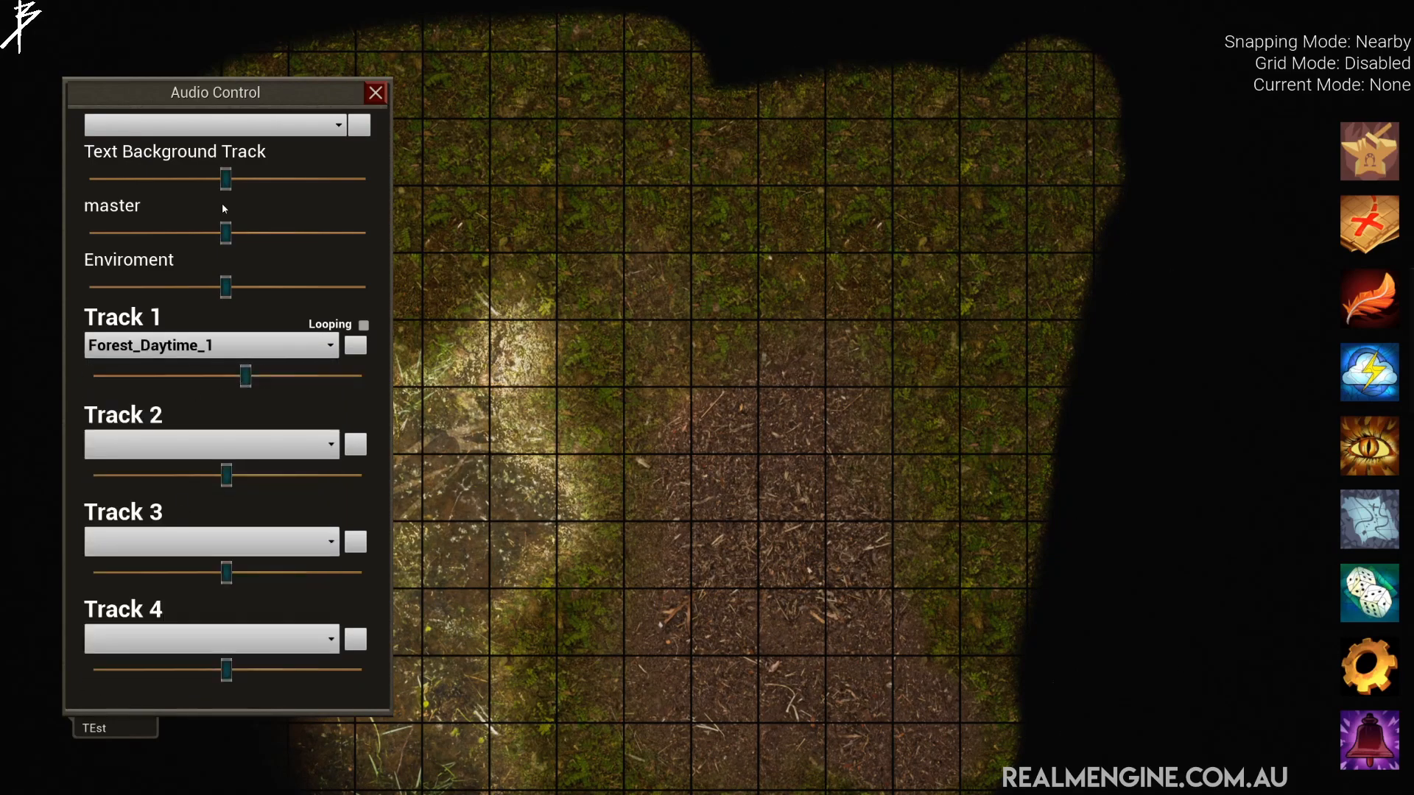
- Set My_Kingdom as the background track, lower its volume and close the audio controls
left_click(214, 125)
scroll(187, 354, "down", 3)
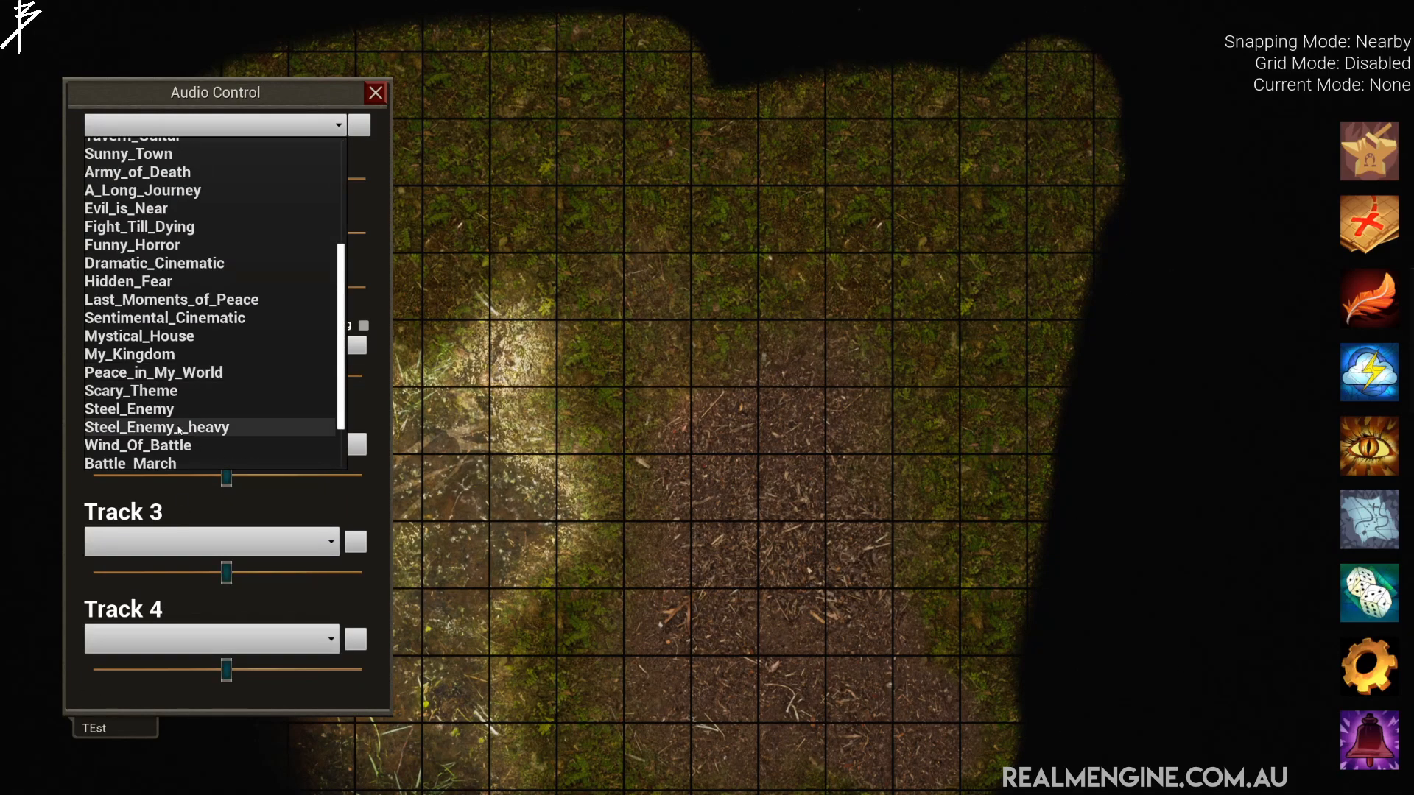
left_click(198, 354)
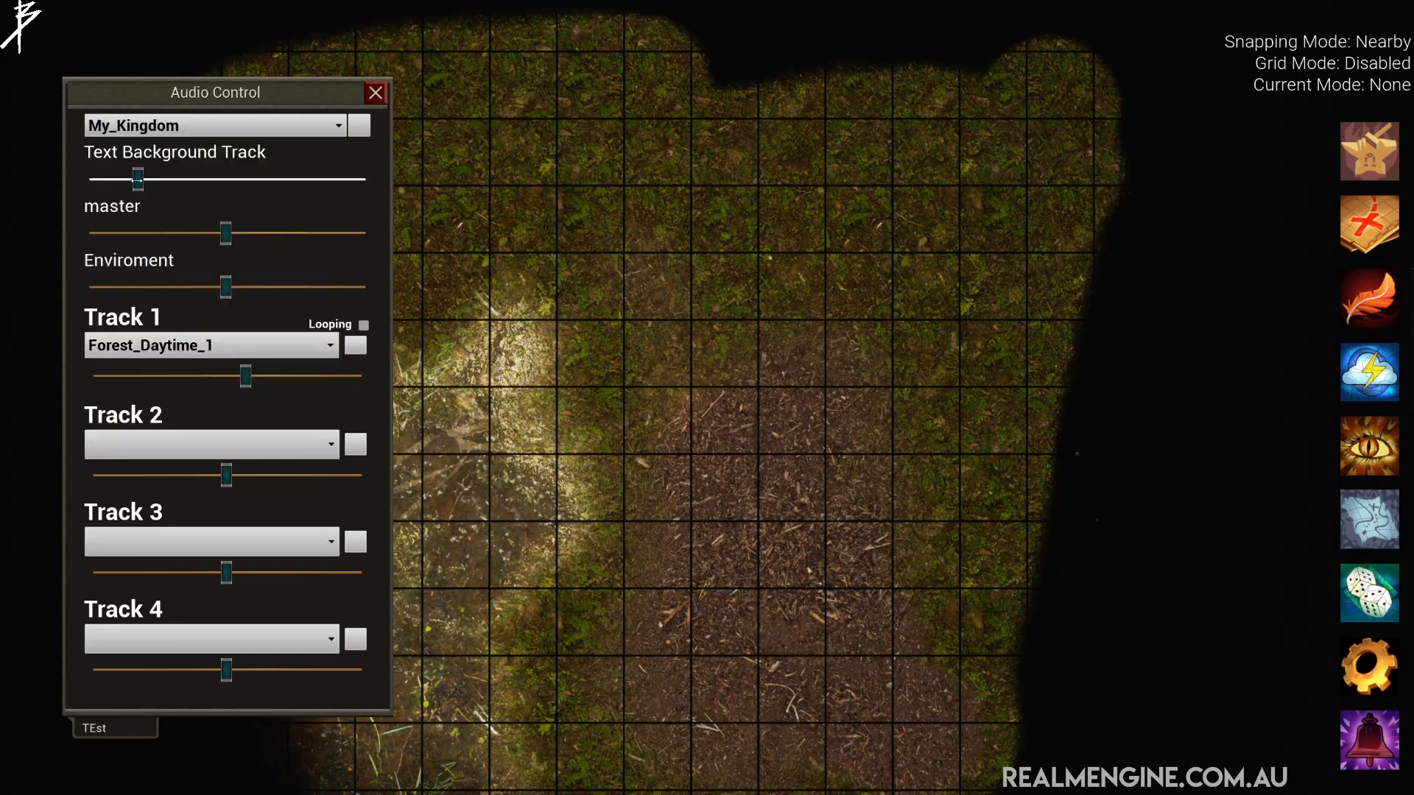
left_click(376, 91)
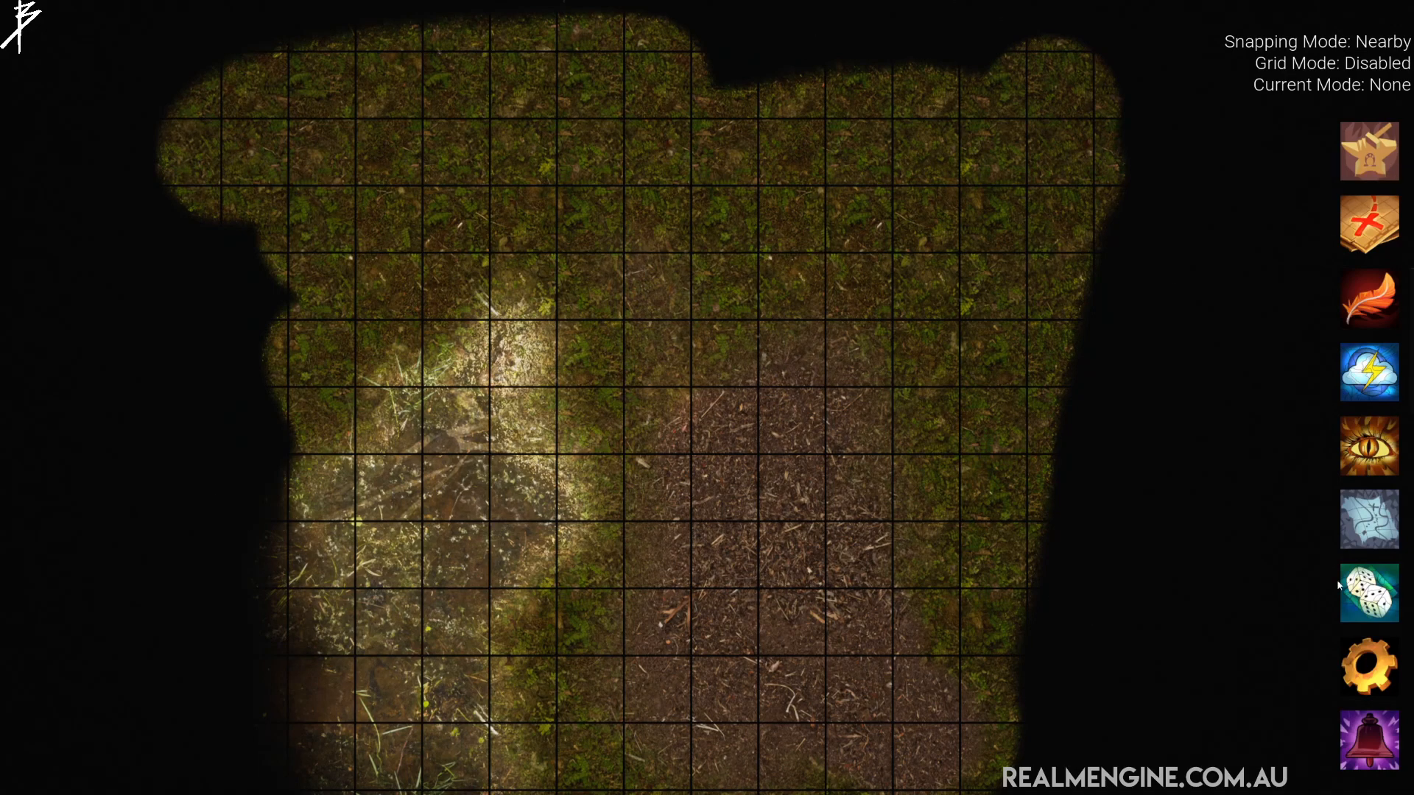
scroll(1257, 526, "up", 1)
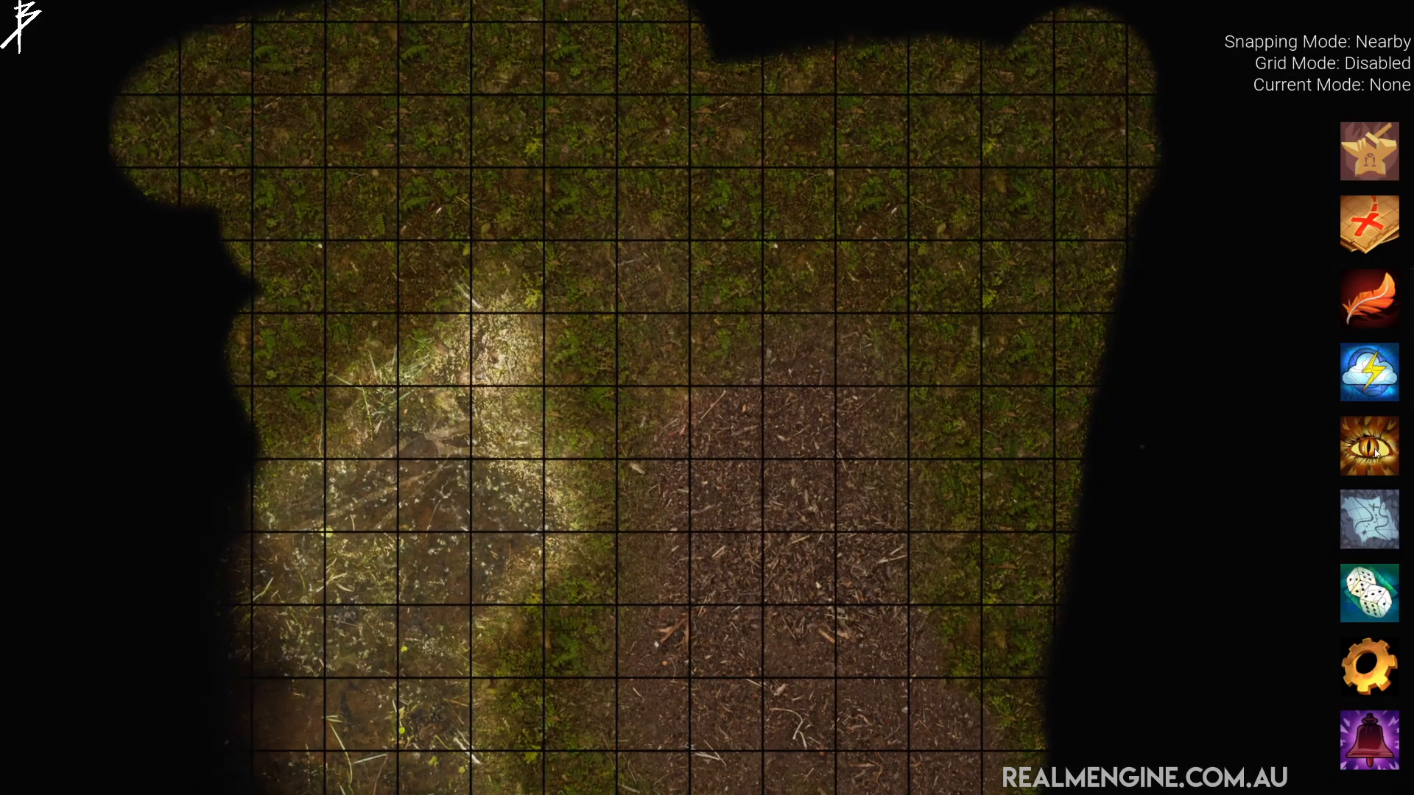
left_click(1374, 394)
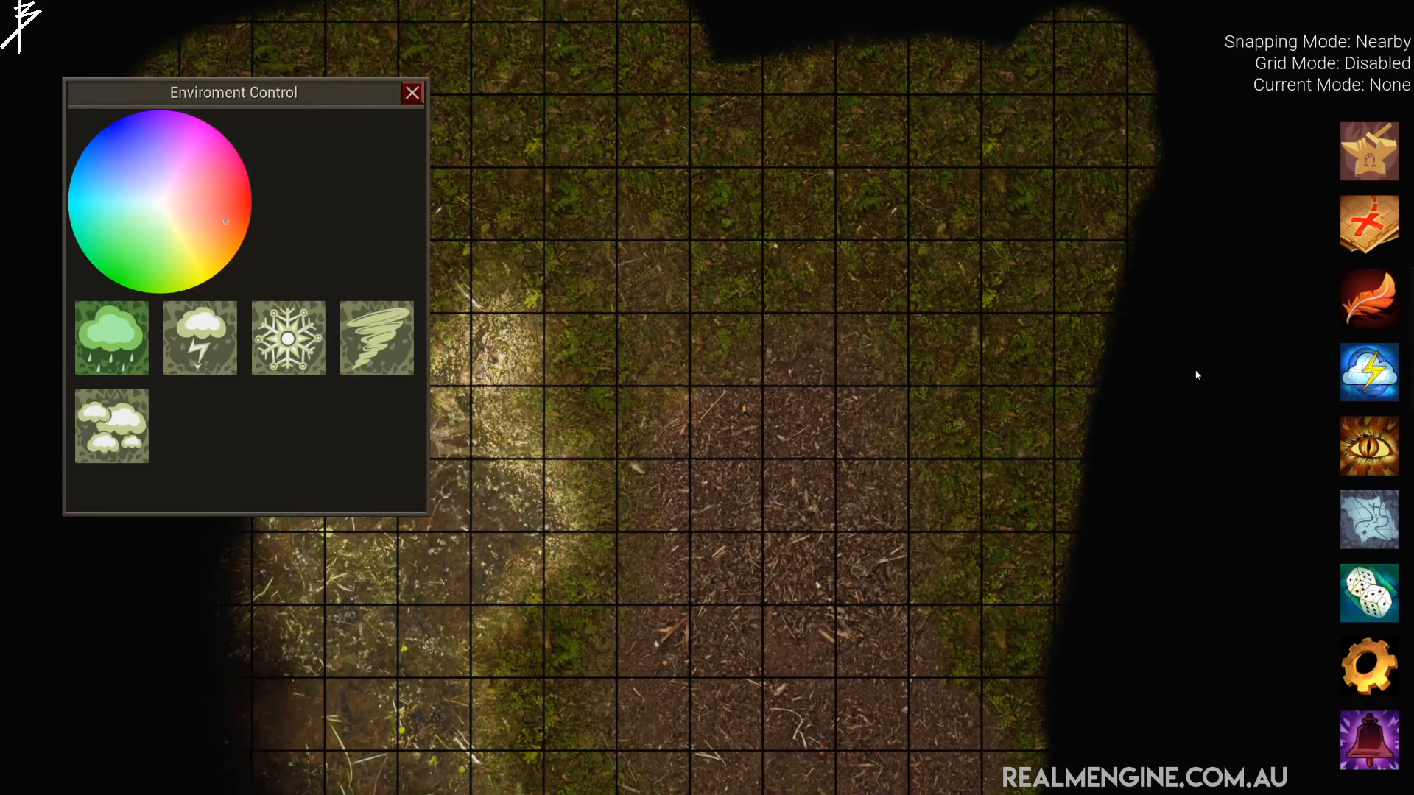
left_click(413, 93)
left_click(1370, 740)
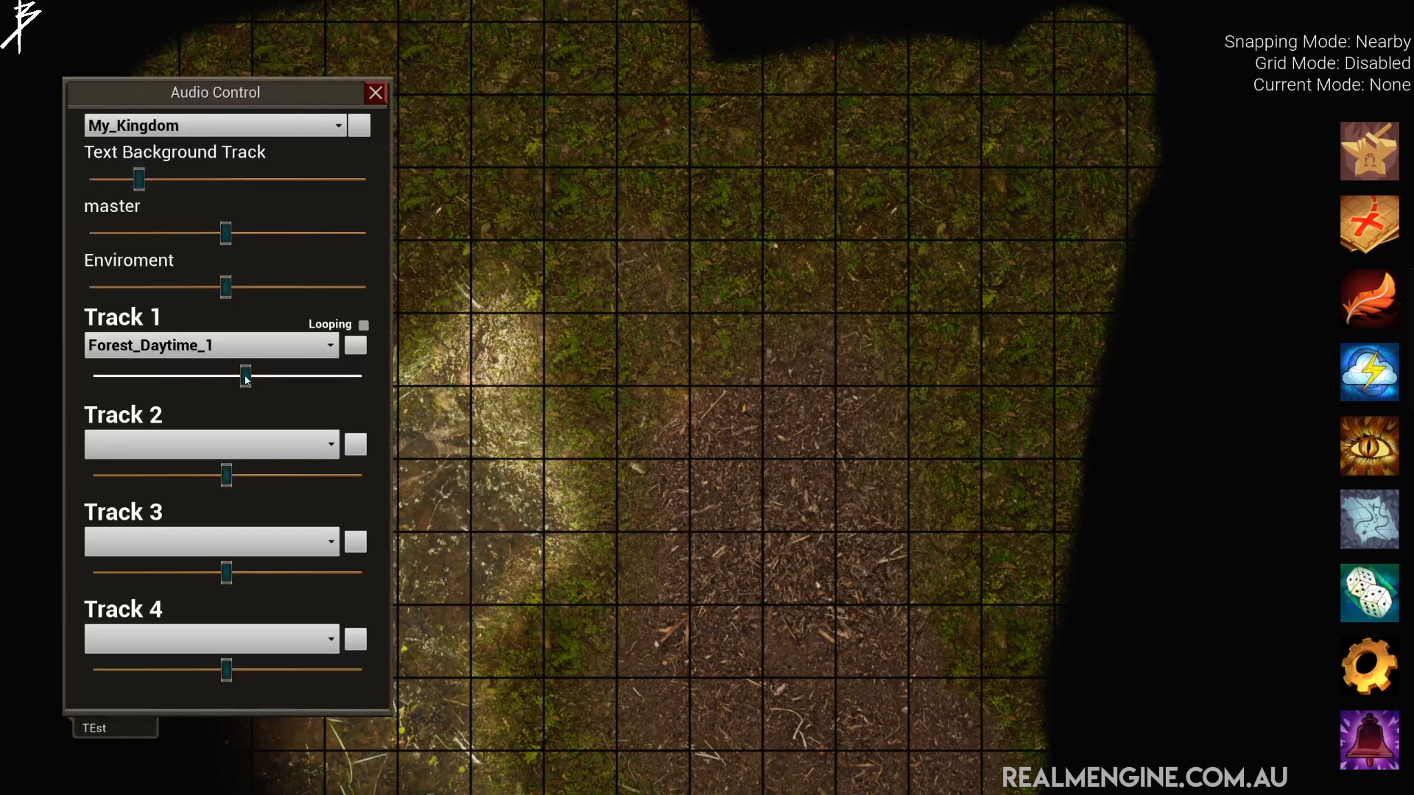
left_click(376, 93)
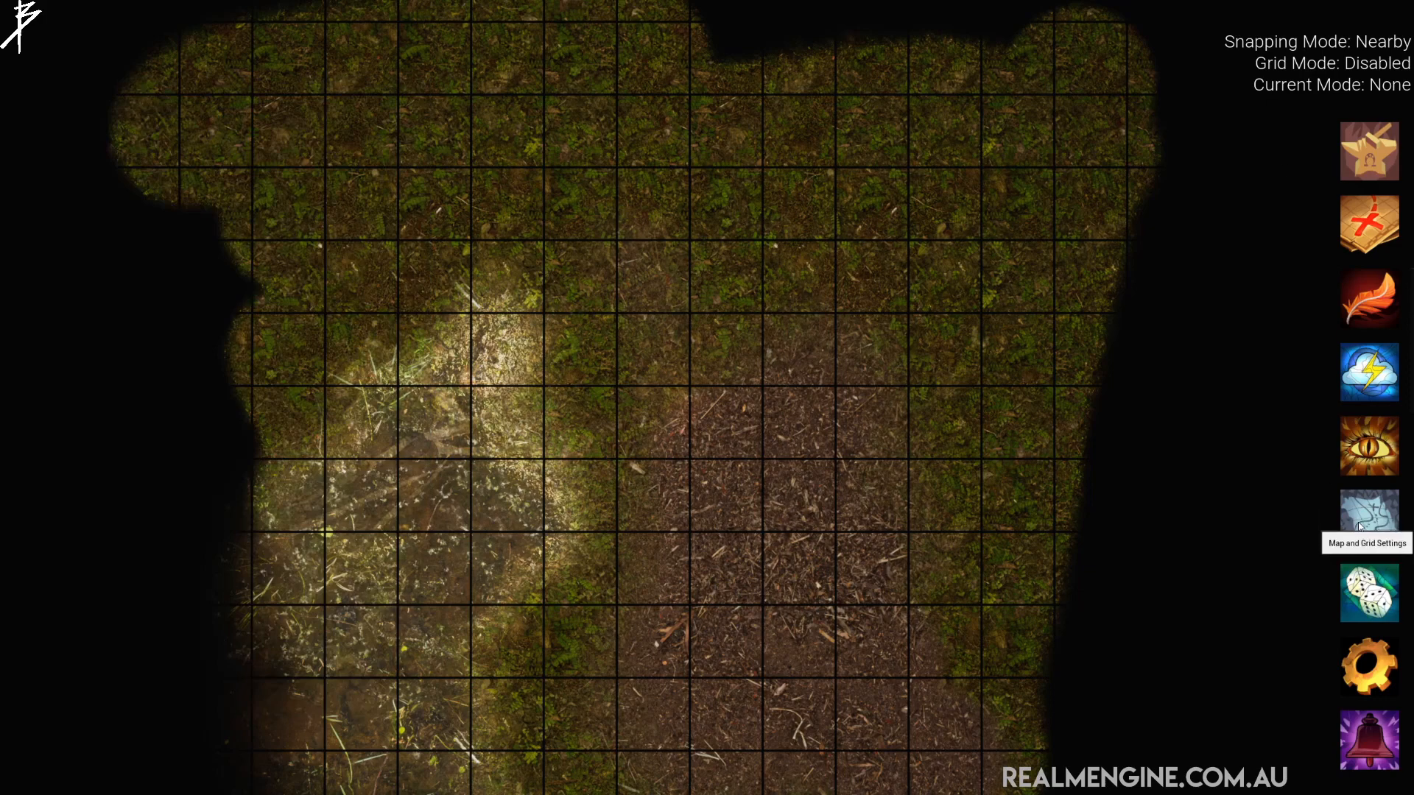
- Show the mini map, zoom it out, and hide it again in the 2D map settings
left_click(1383, 520)
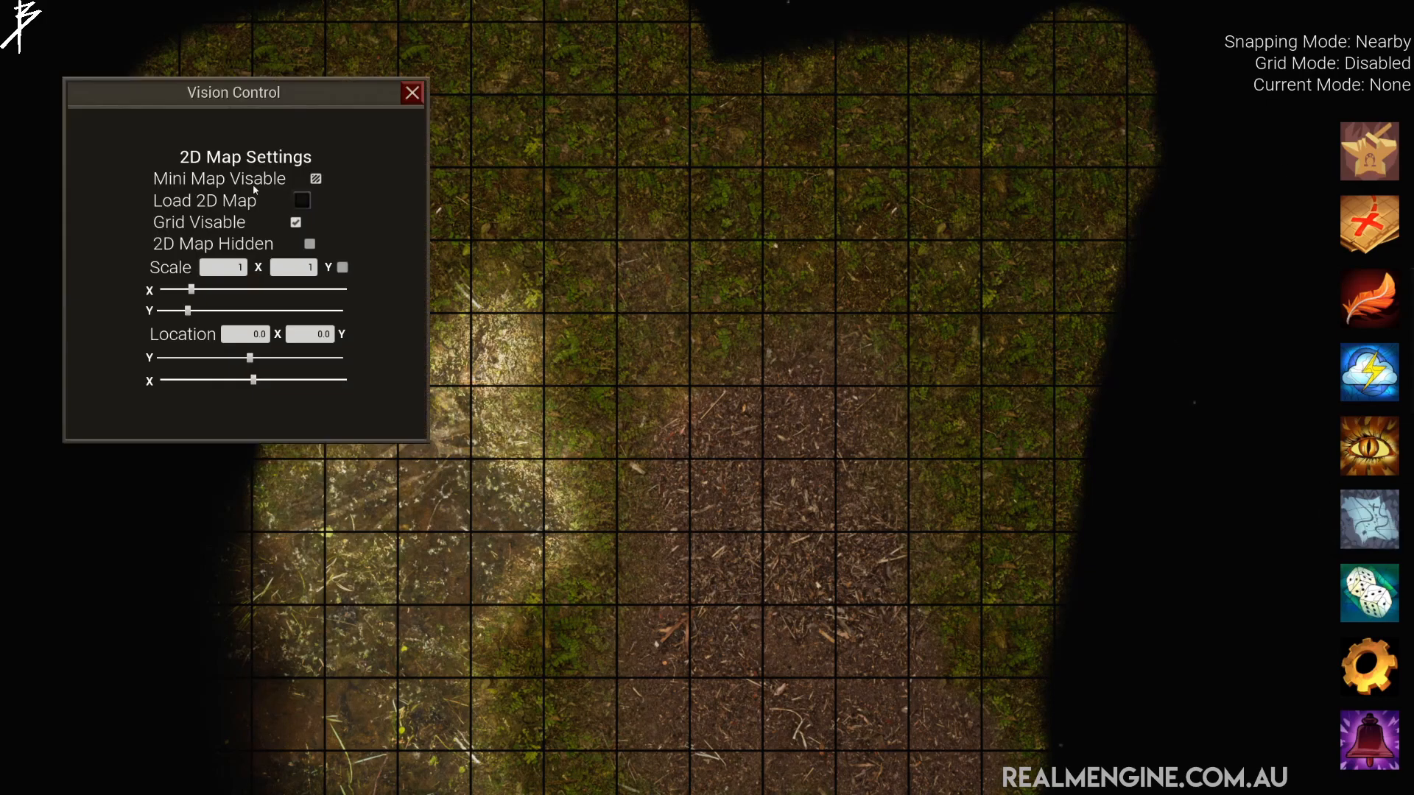
left_click(316, 181)
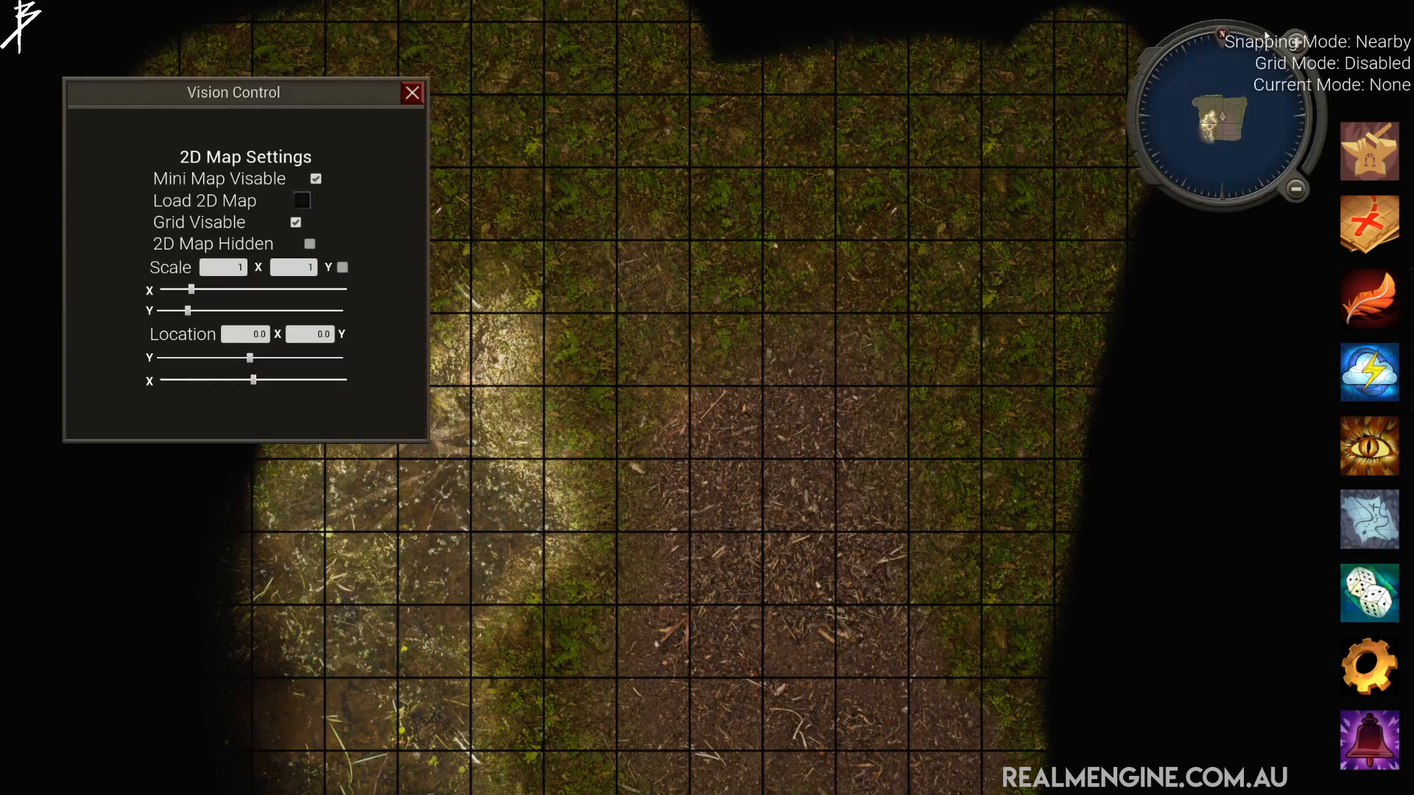
scroll(1243, 172, "up", 2)
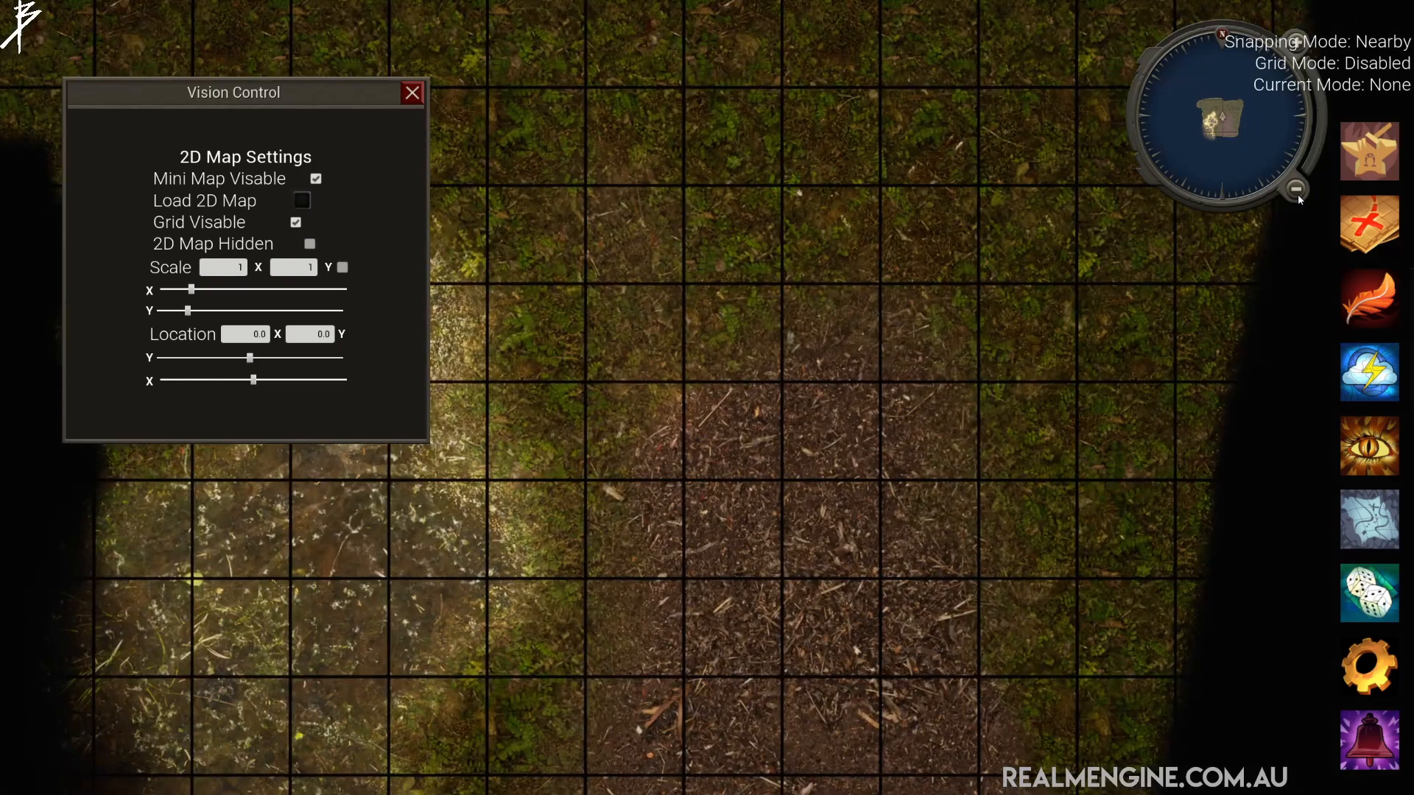
left_click(1298, 192)
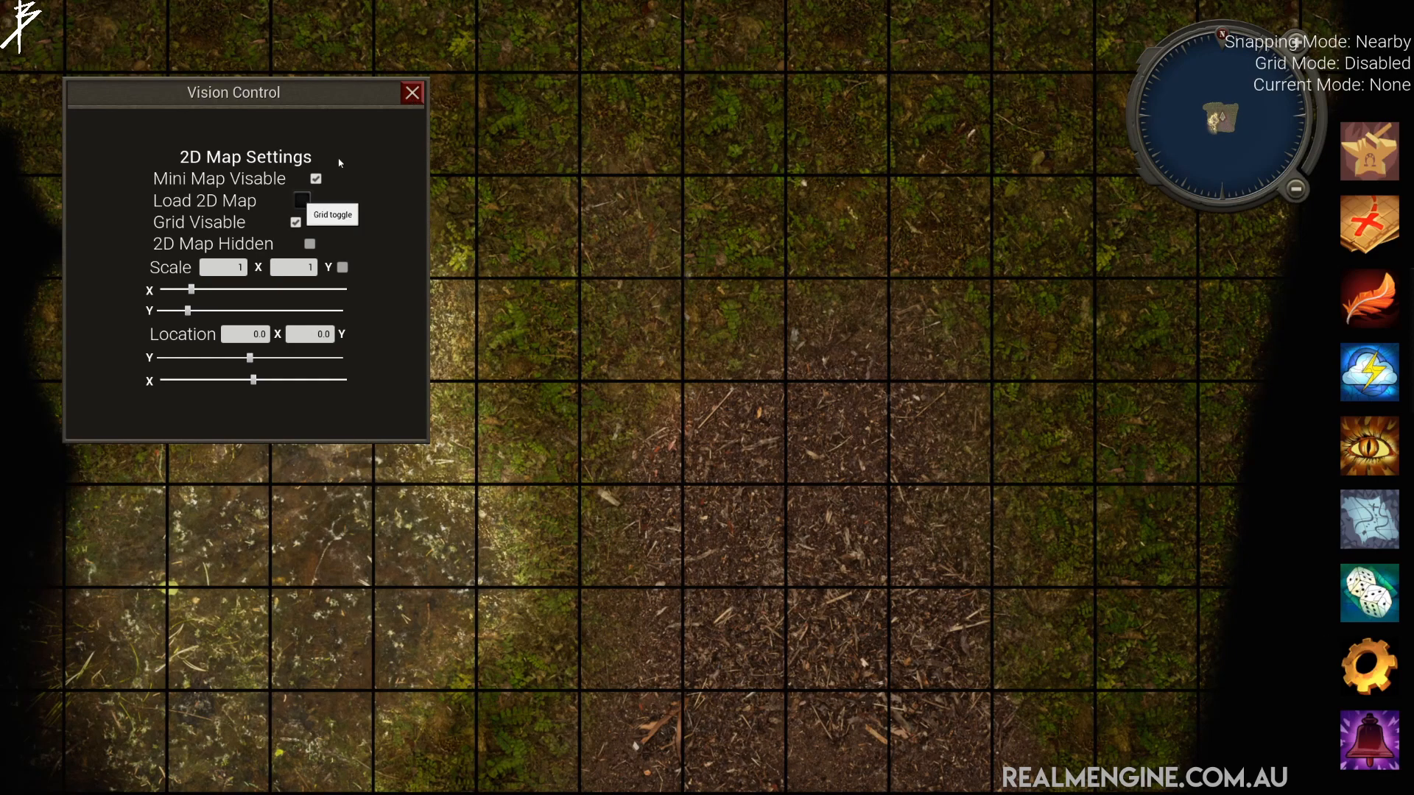
left_click(317, 181)
left_click(416, 97)
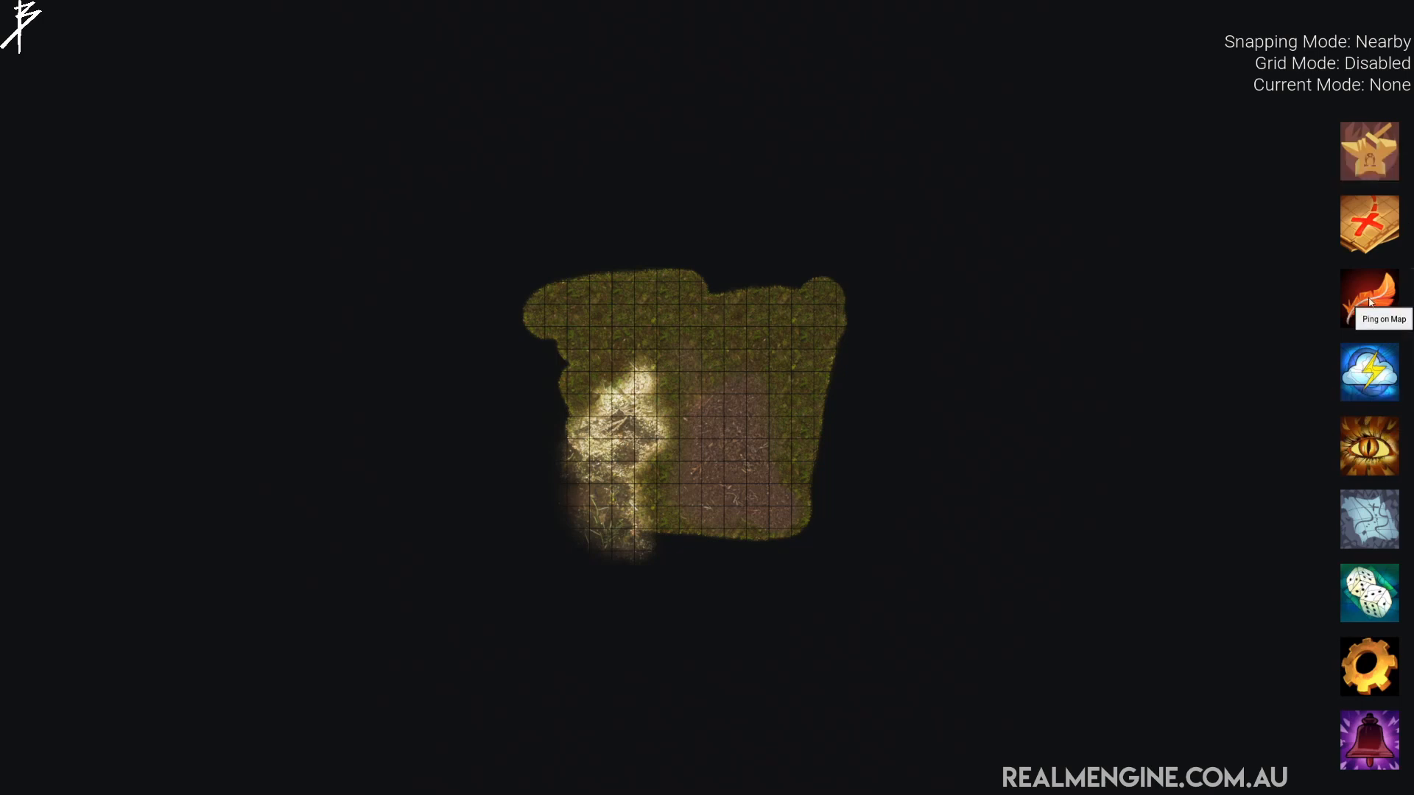
- Paint a wide dirt path running the length of the map, with Brush Size and Brush Softness raised
left_click(1370, 300)
left_click_drag(1284, 357, 1298, 356)
left_click_drag(638, 154, 692, 179)
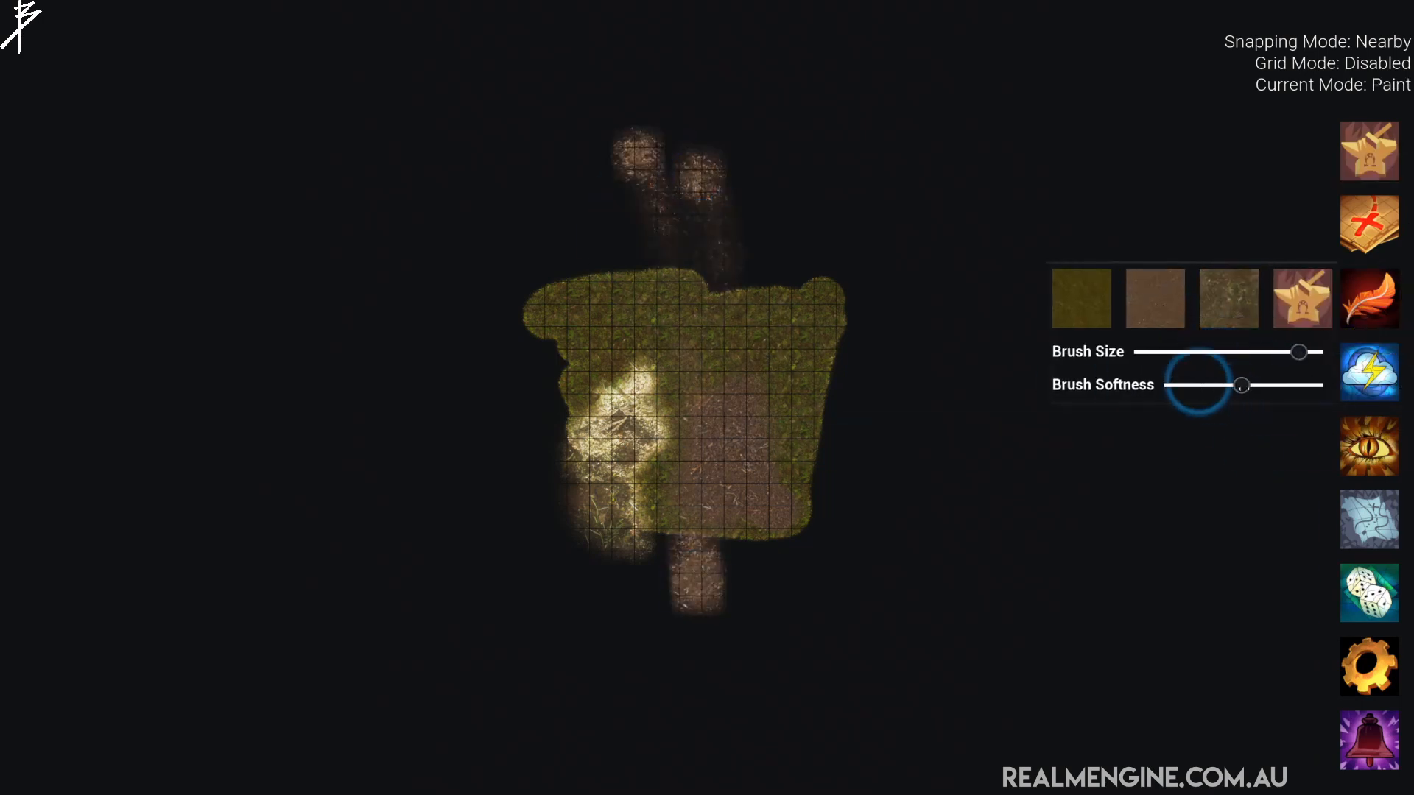
left_click_drag(1242, 386, 1293, 385)
mouse_move(692, 280)
left_mouse_down()
mouse_move(620, 155)
mouse_move(768, 294)
mouse_move(655, 780)
mouse_move(606, 492)
mouse_move(798, 319)
mouse_move(602, 31)
left_mouse_up()
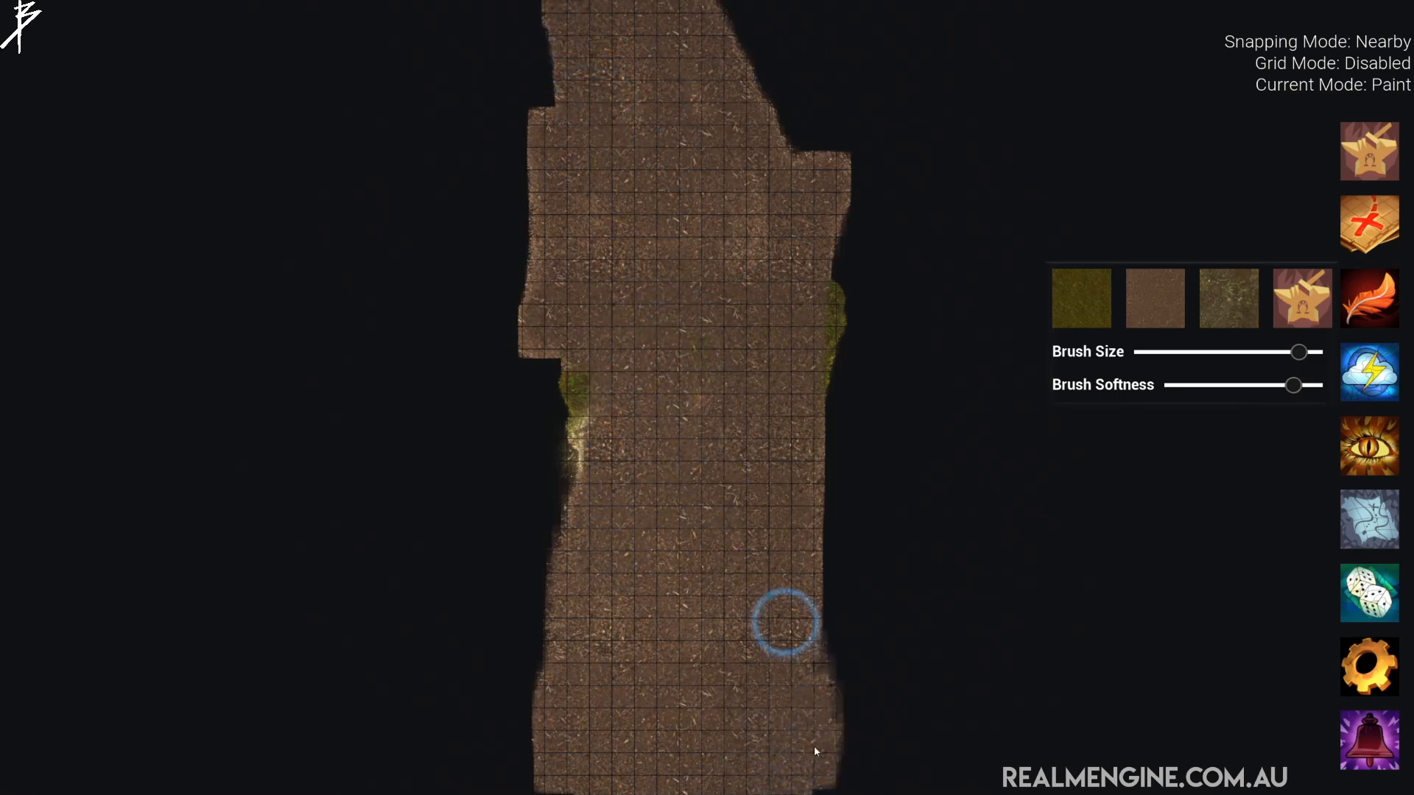
mouse_move(684, 61)
left_mouse_down()
mouse_move(824, 177)
mouse_move(843, 516)
left_mouse_up()
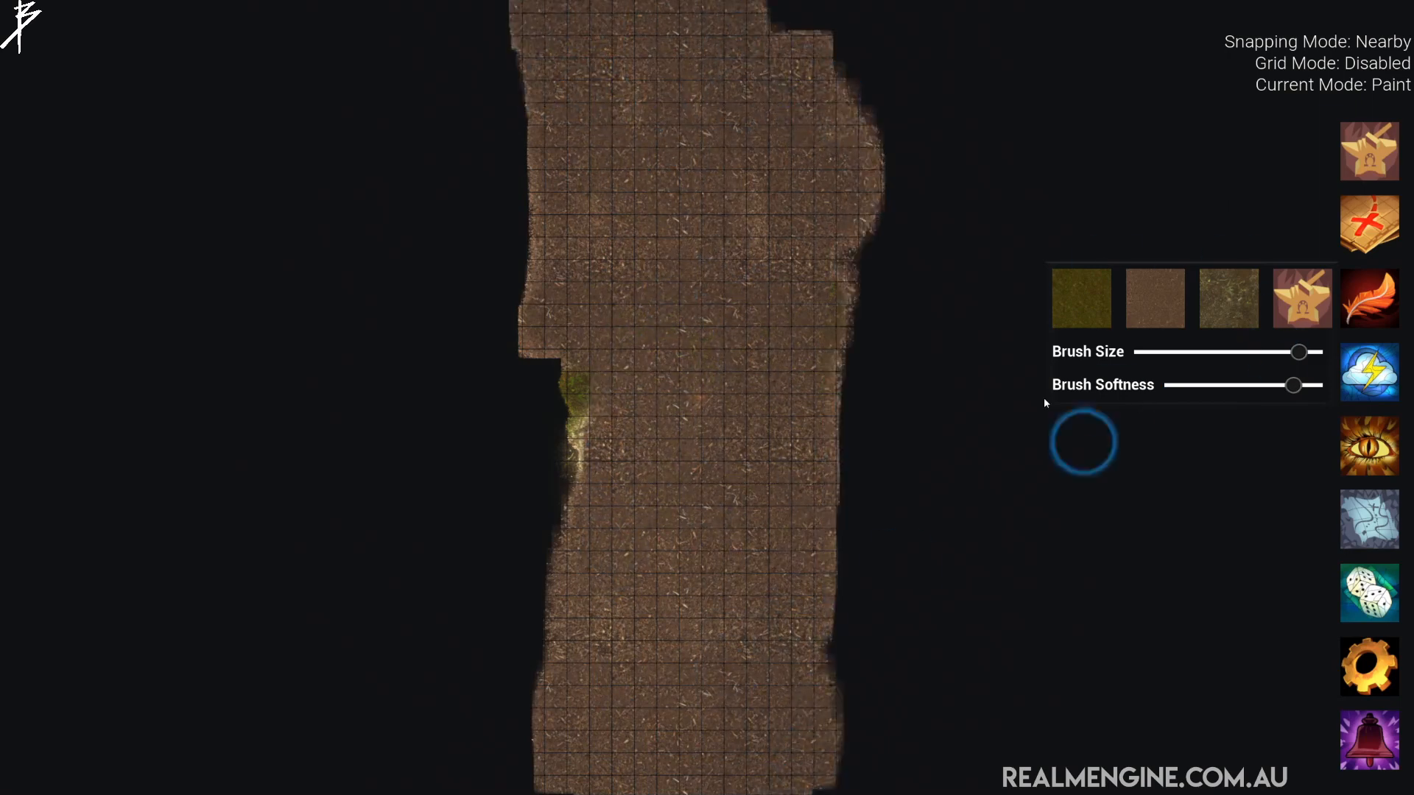
- Paint a broad strip of grass along the right side of the dirt path, with Brush Softness and Brush Size reduced
left_click(1073, 309)
left_click(803, 281)
left_click_drag(1294, 385, 1242, 385)
left_click_drag(813, 477, 943, 435)
left_click_drag(1298, 352, 1258, 352)
mouse_move(969, 360)
left_mouse_down()
mouse_move(852, 570)
mouse_move(943, 691)
mouse_move(969, 325)
mouse_move(1002, 721)
left_mouse_up()
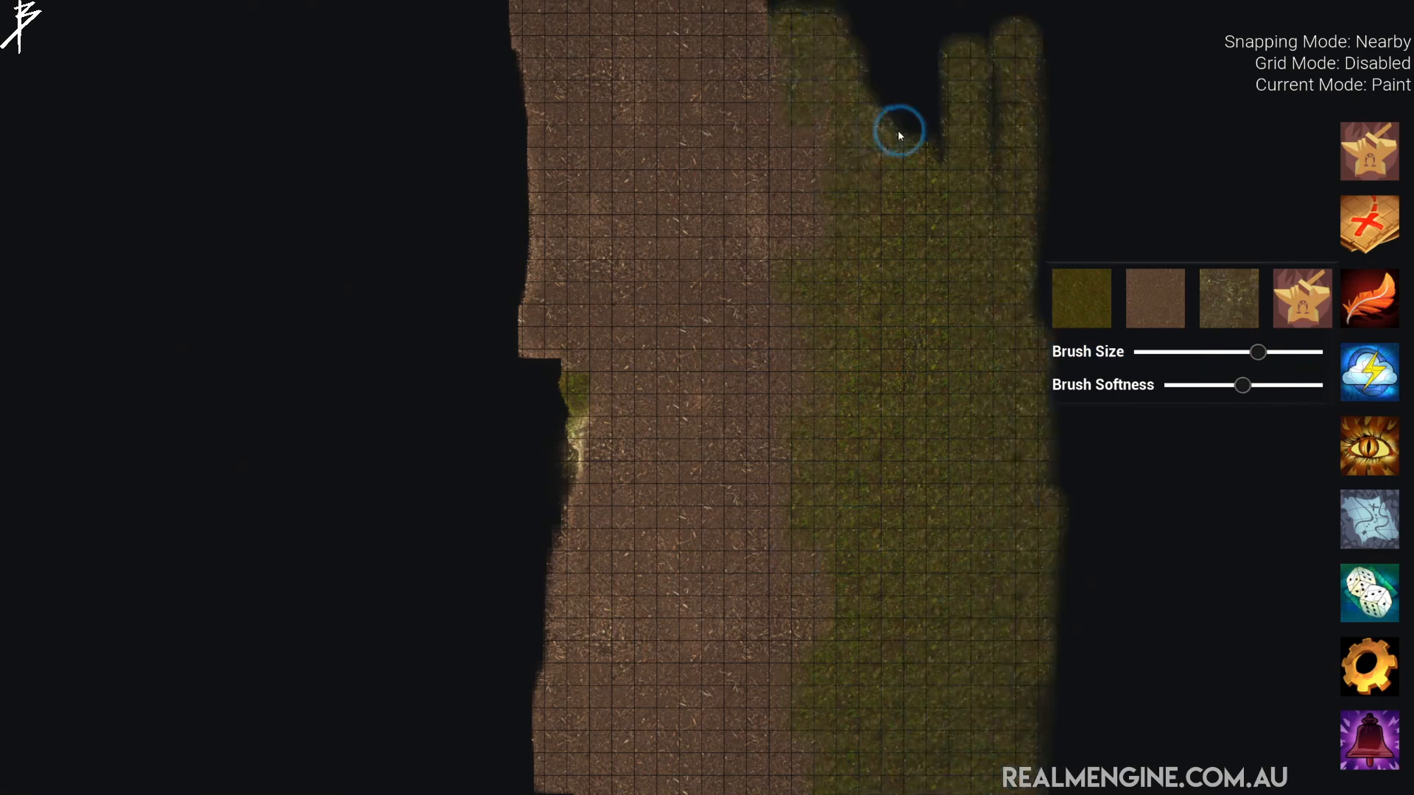
- Extend the painted grass around the upper end, the left side and the lower end of the dirt path
scroll(899, 131, "down", 1)
key("w")
mouse_move(947, 187)
left_mouse_down()
mouse_move(785, 102)
mouse_move(619, 47)
mouse_move(540, 44)
mouse_move(523, 593)
mouse_move(562, 660)
left_mouse_up()
scroll(761, 577, "down", 1)
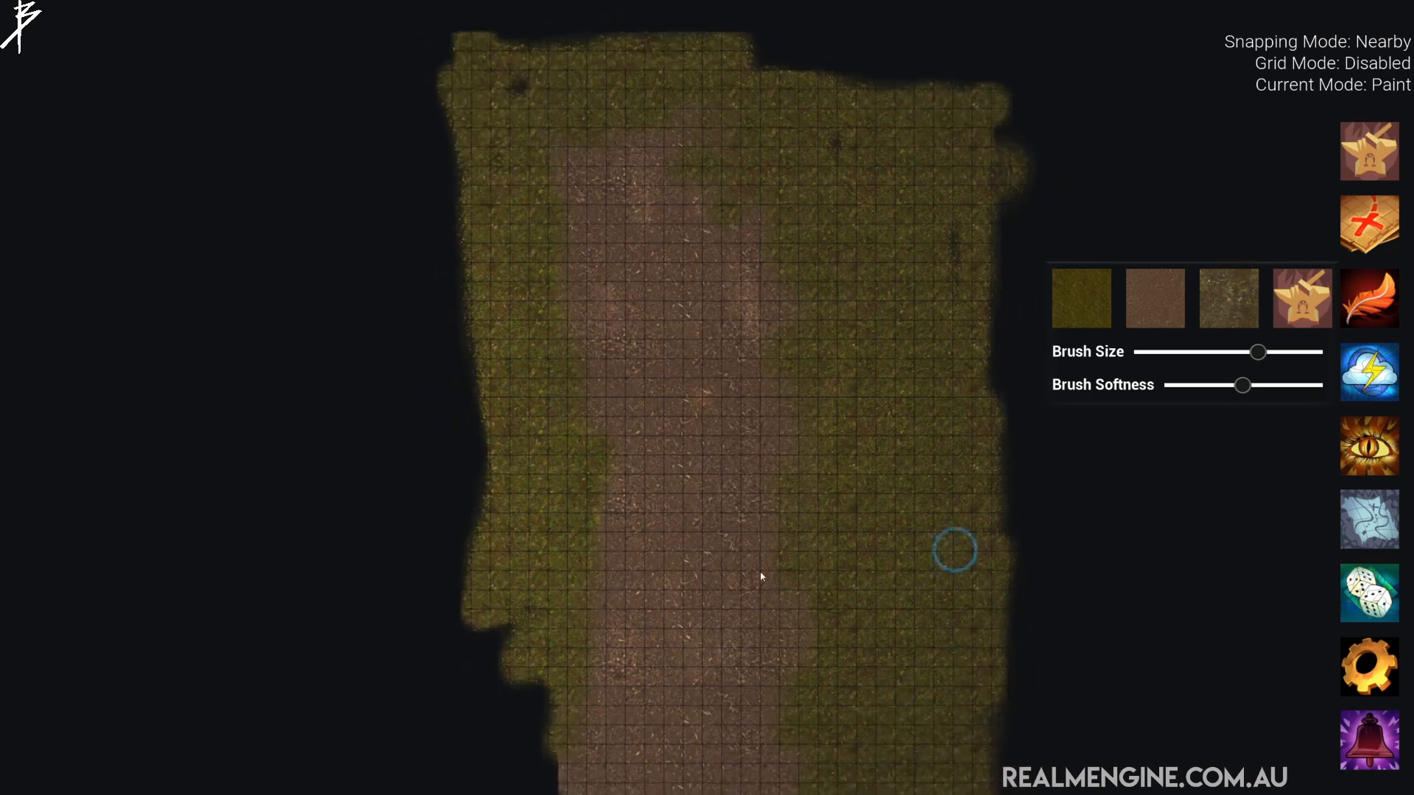
scroll(501, 558, "down", 1)
scroll(499, 531, "up", 2)
key("s")
mouse_move(506, 611)
left_mouse_down()
mouse_move(508, 774)
mouse_move(464, 644)
mouse_move(721, 710)
mouse_move(854, 667)
mouse_move(968, 726)
left_mouse_up()
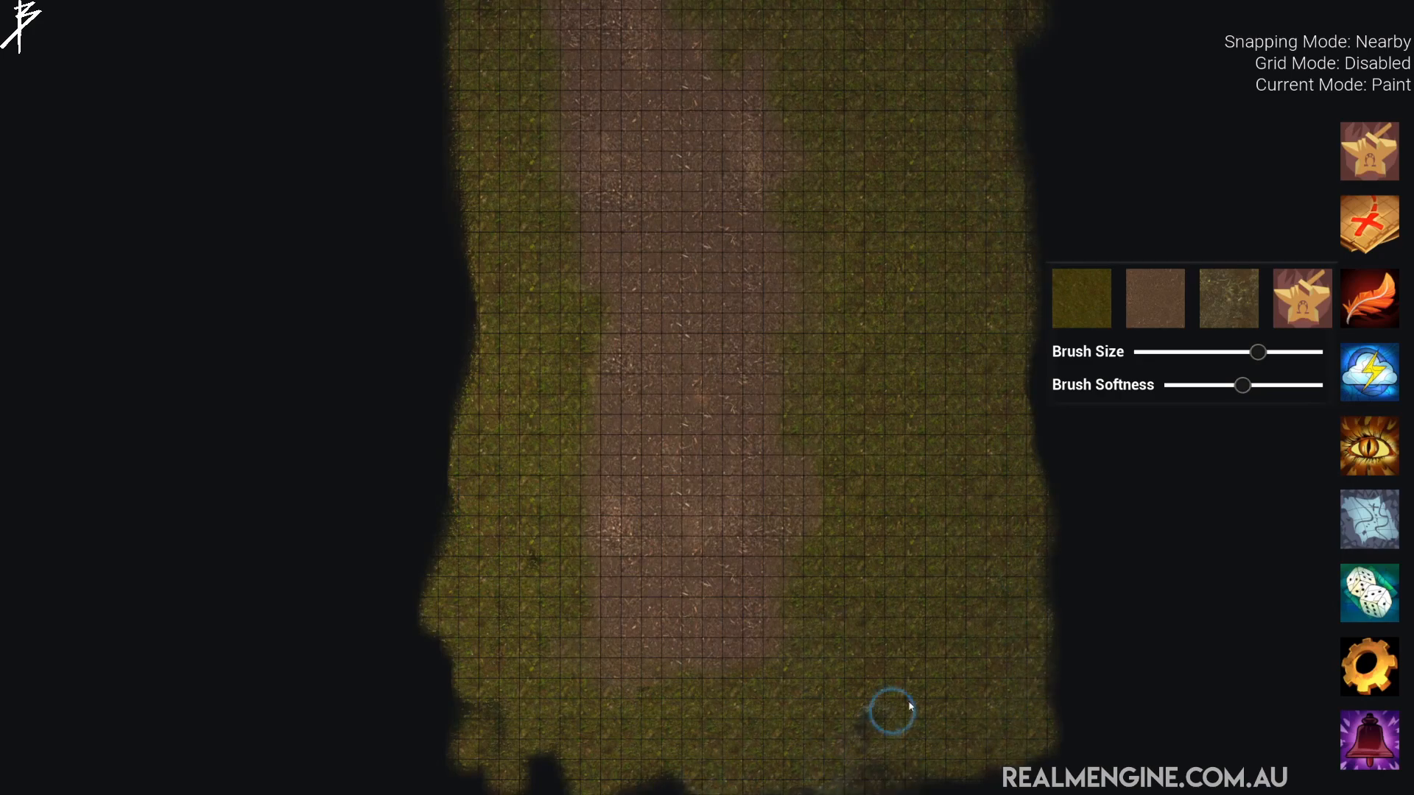
- Lower Brush Softness, paint lighter mottled ground patches along the middle of the dirt path, and leave the terrain painting mode
scroll(722, 511, "up", 3)
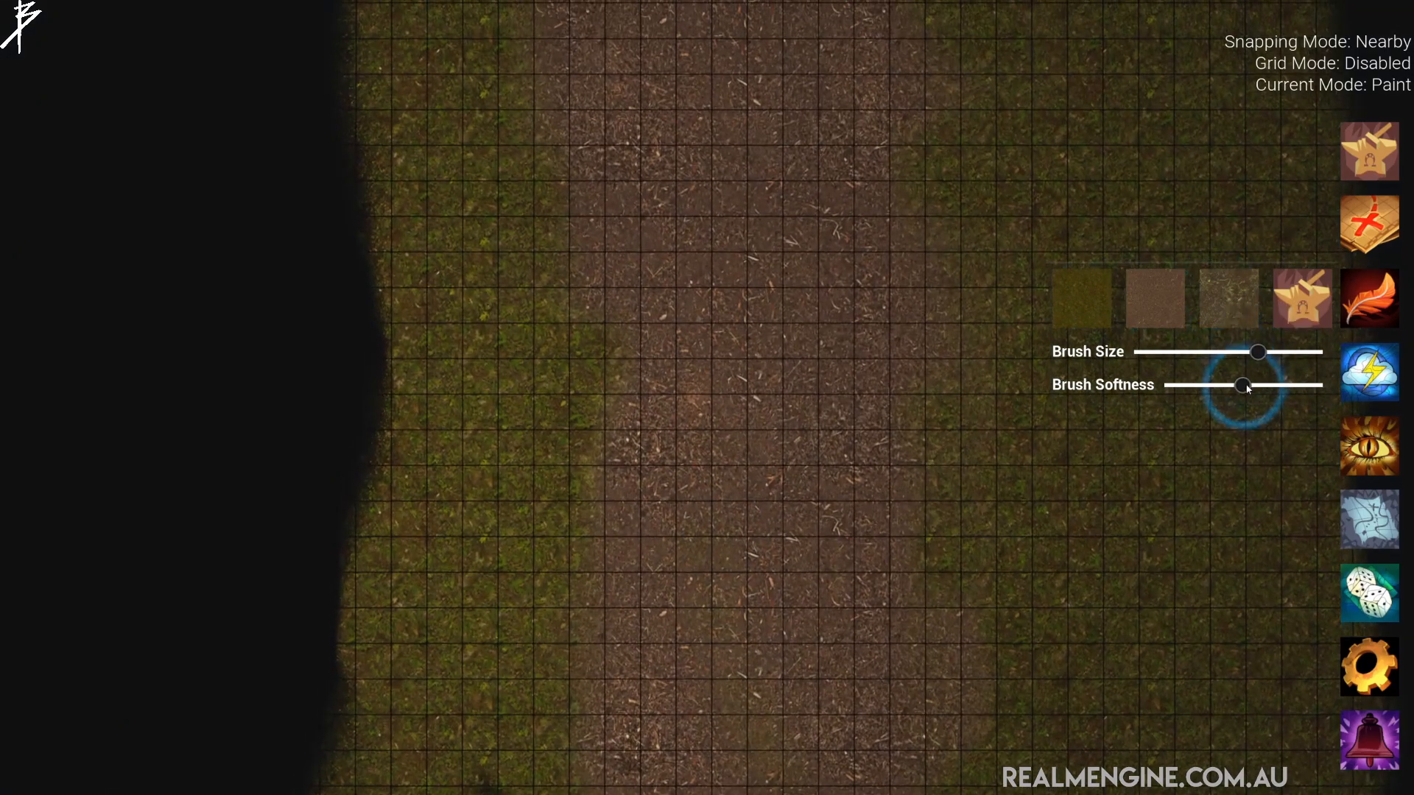
left_click_drag(1245, 388, 1206, 387)
left_click_drag(688, 278, 770, 367)
key("w")
mouse_move(732, 84)
left_mouse_down()
mouse_move(650, 64)
mouse_move(651, 81)
left_mouse_up()
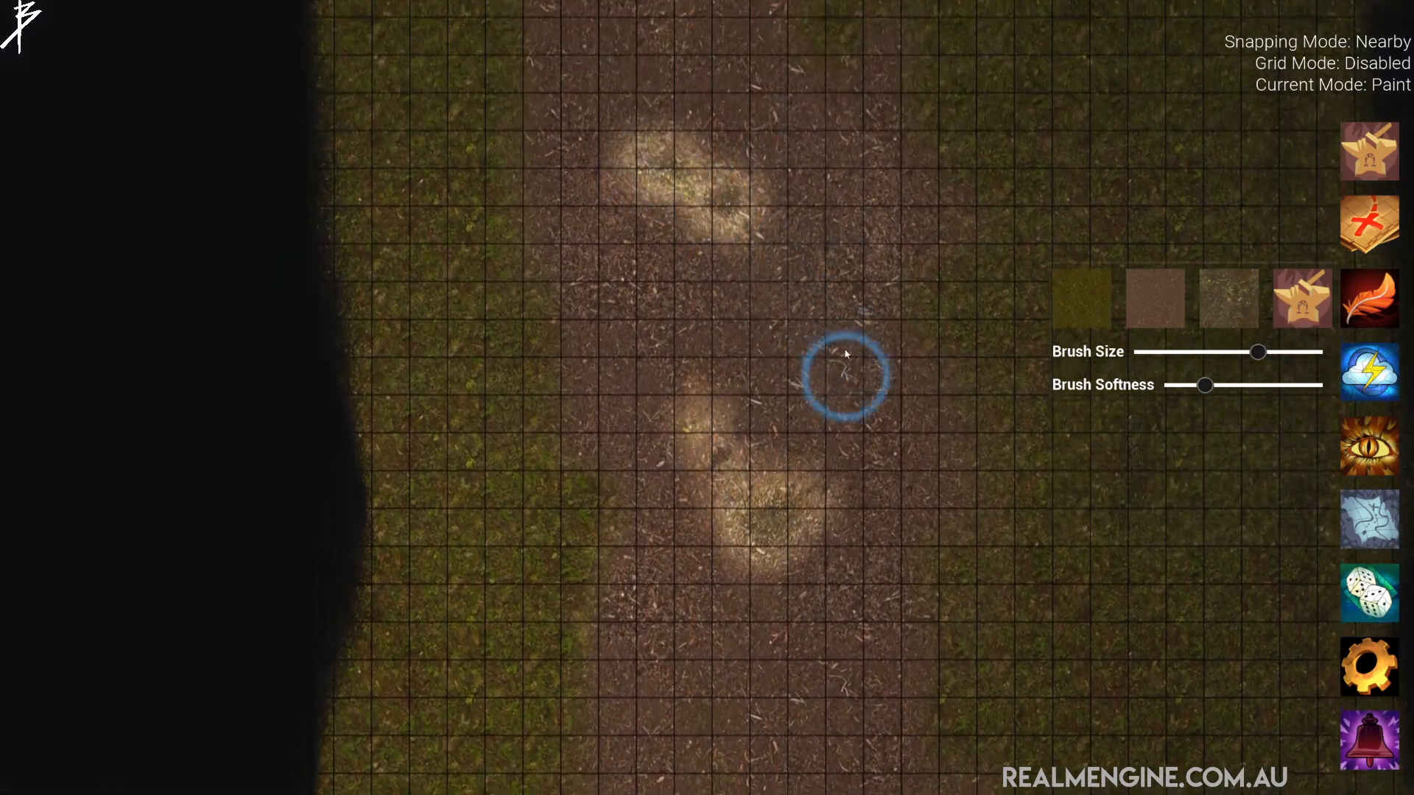
left_click(1300, 298)
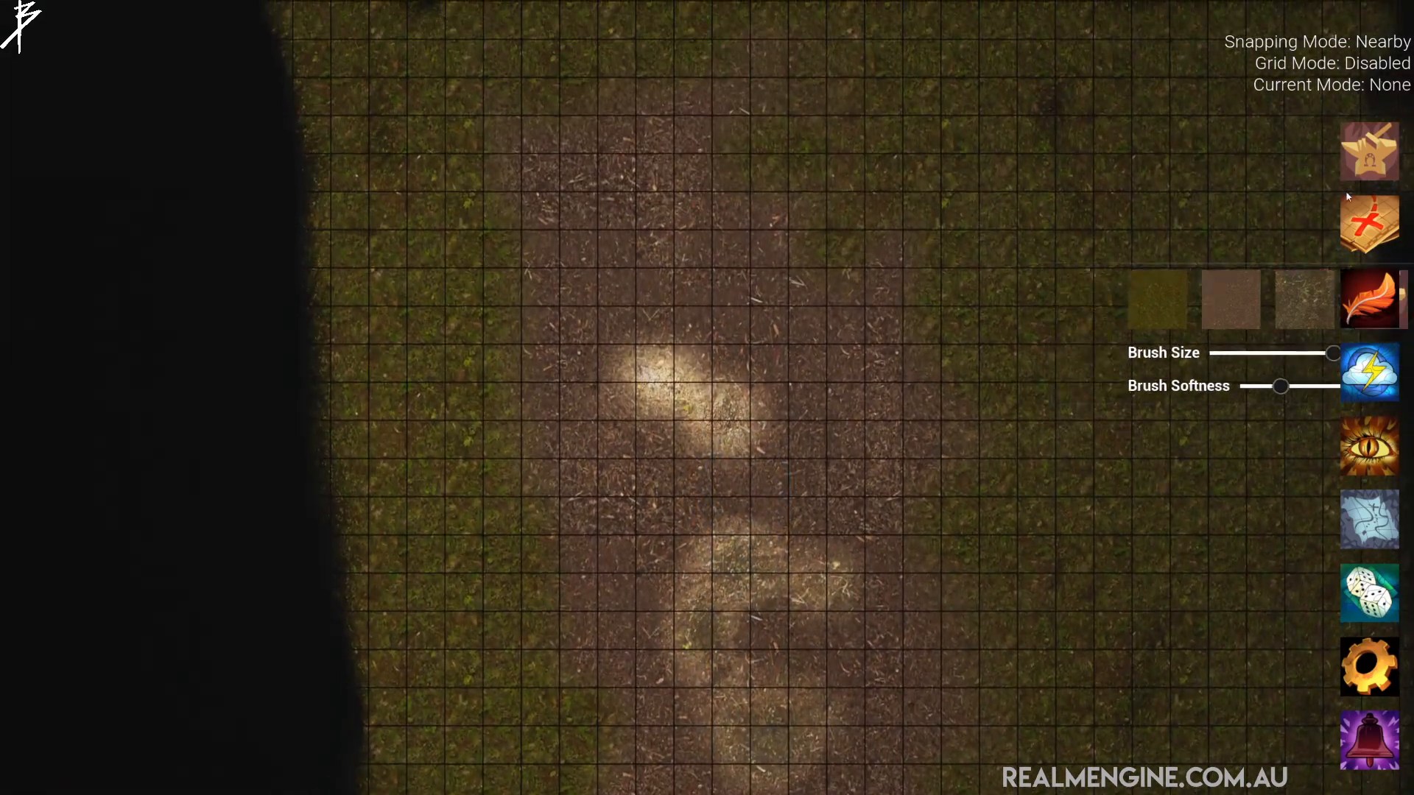
- Place four Wide Leaf trees near the upper end of the path, three on the right grass and one on the left
left_click(1361, 167)
scroll(132, 344, "down", 1)
left_click(133, 344)
left_click(869, 125)
left_click(1146, 177)
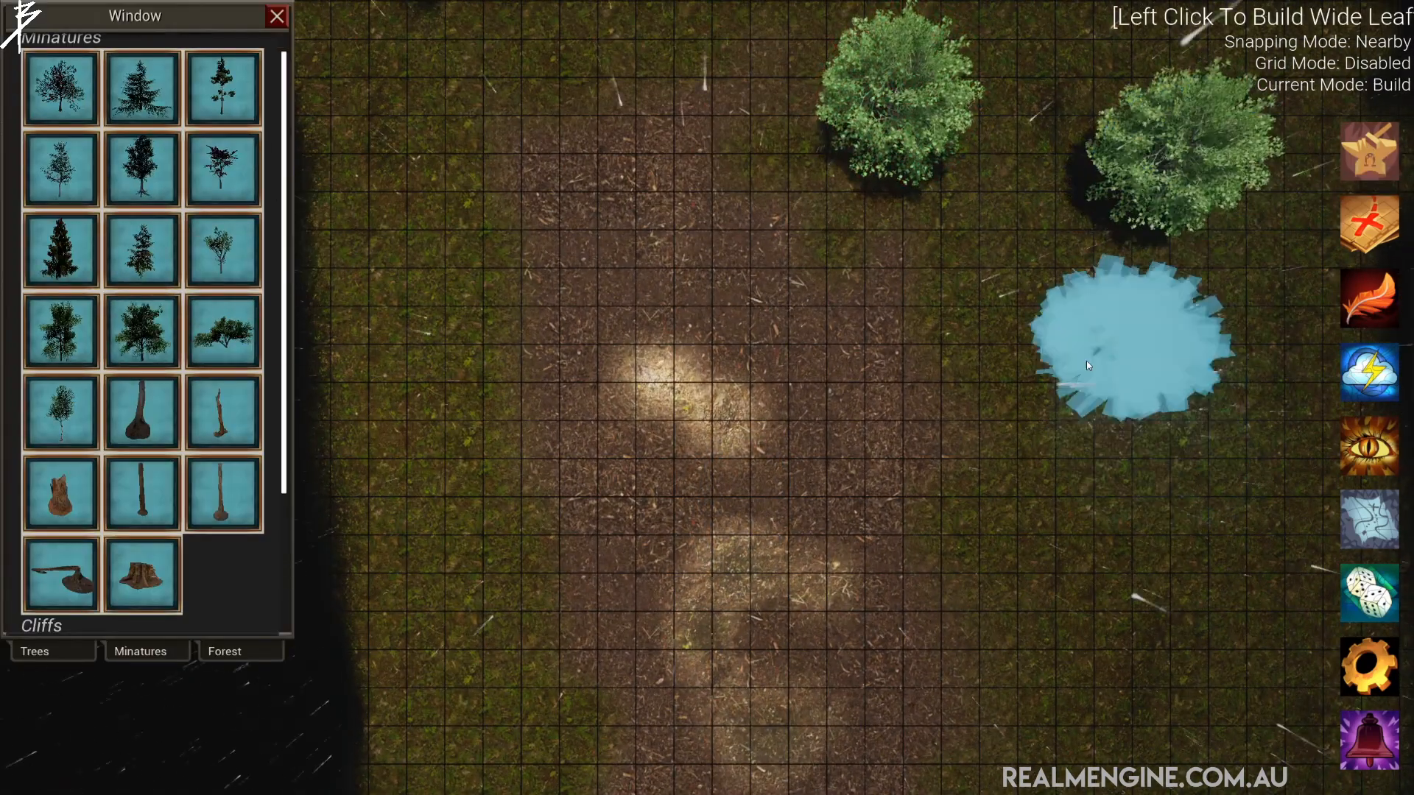
left_click(1013, 261)
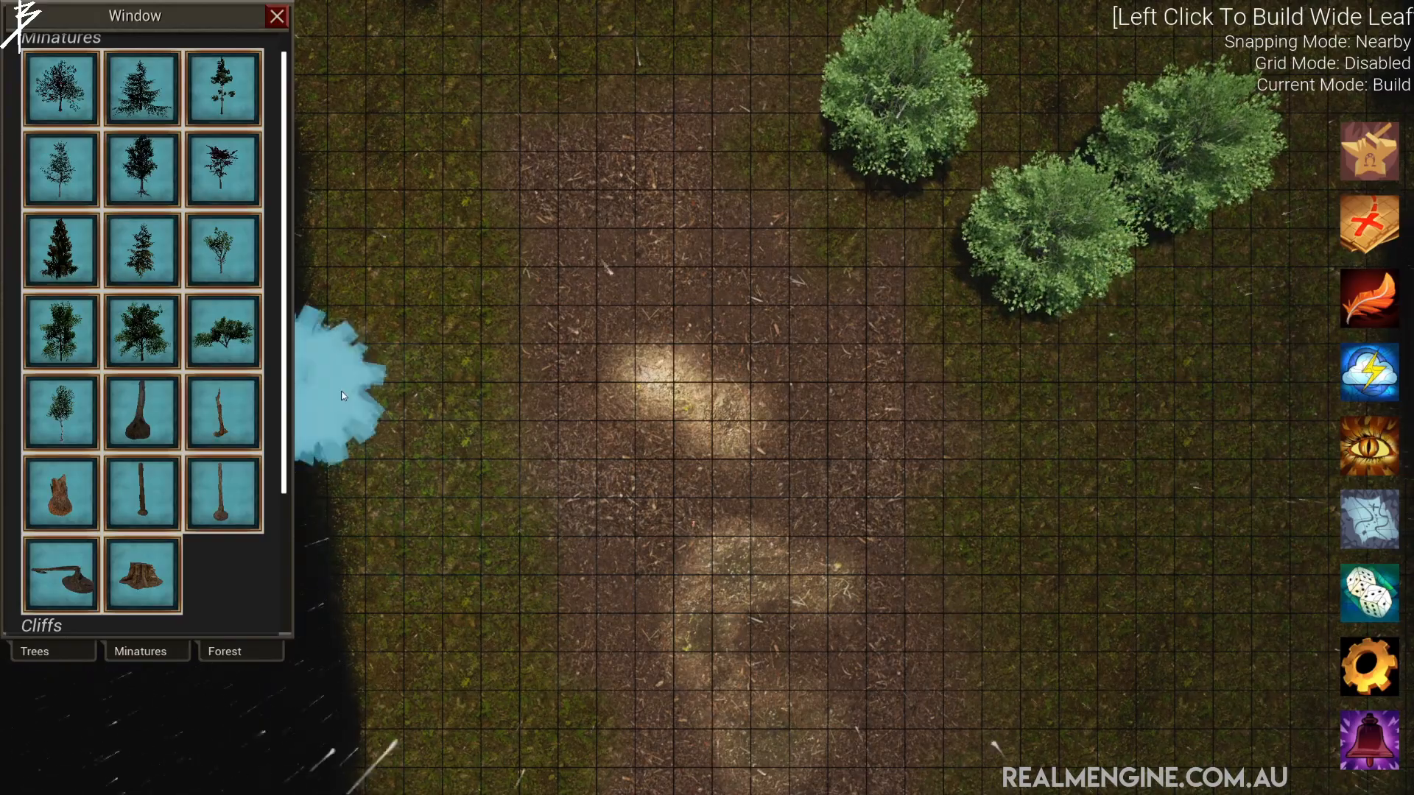
left_click(453, 221)
- Place four Popar trees on the grass, three down the left side of the path and one on the right
left_click(142, 87)
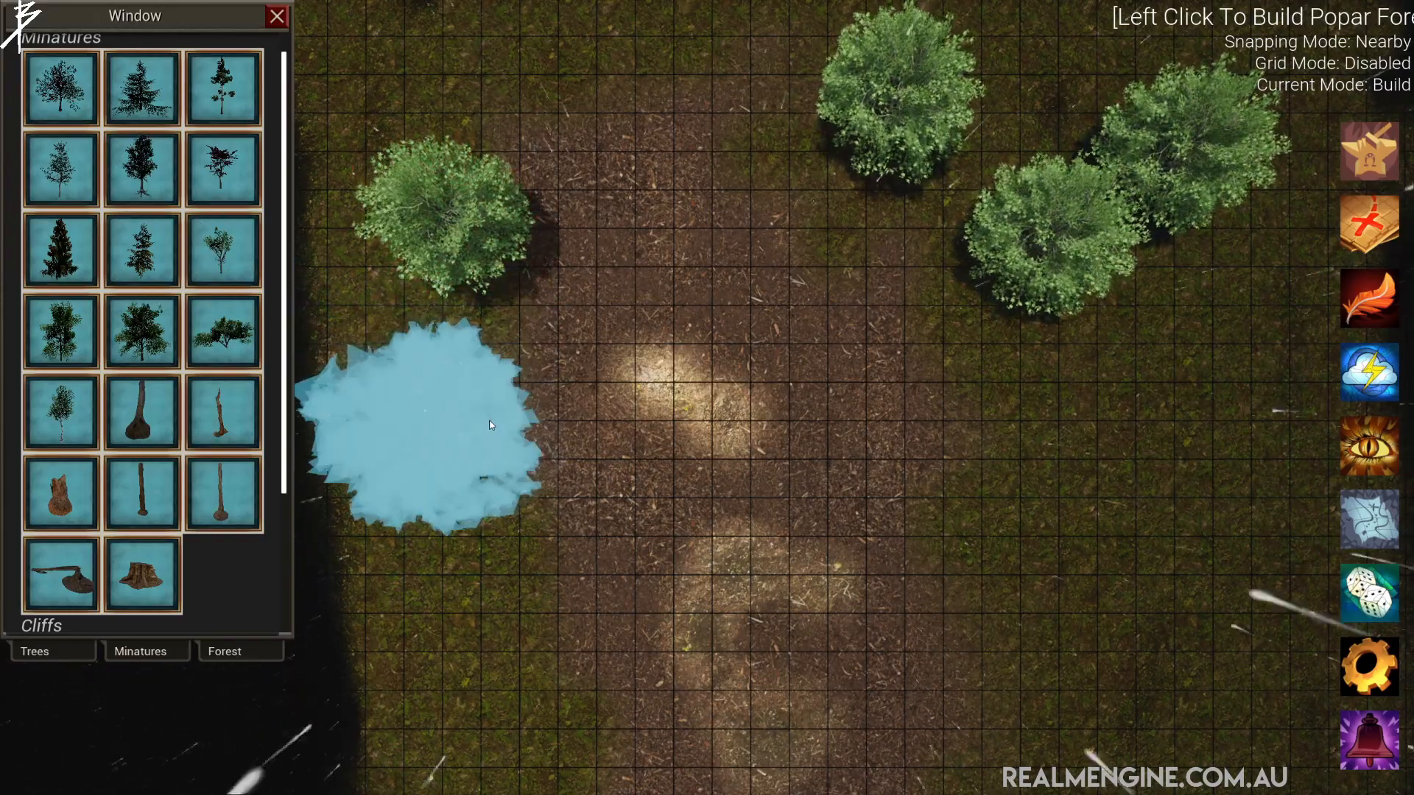
left_click(492, 425)
left_click(977, 525)
left_click(397, 70)
left_click(389, 617)
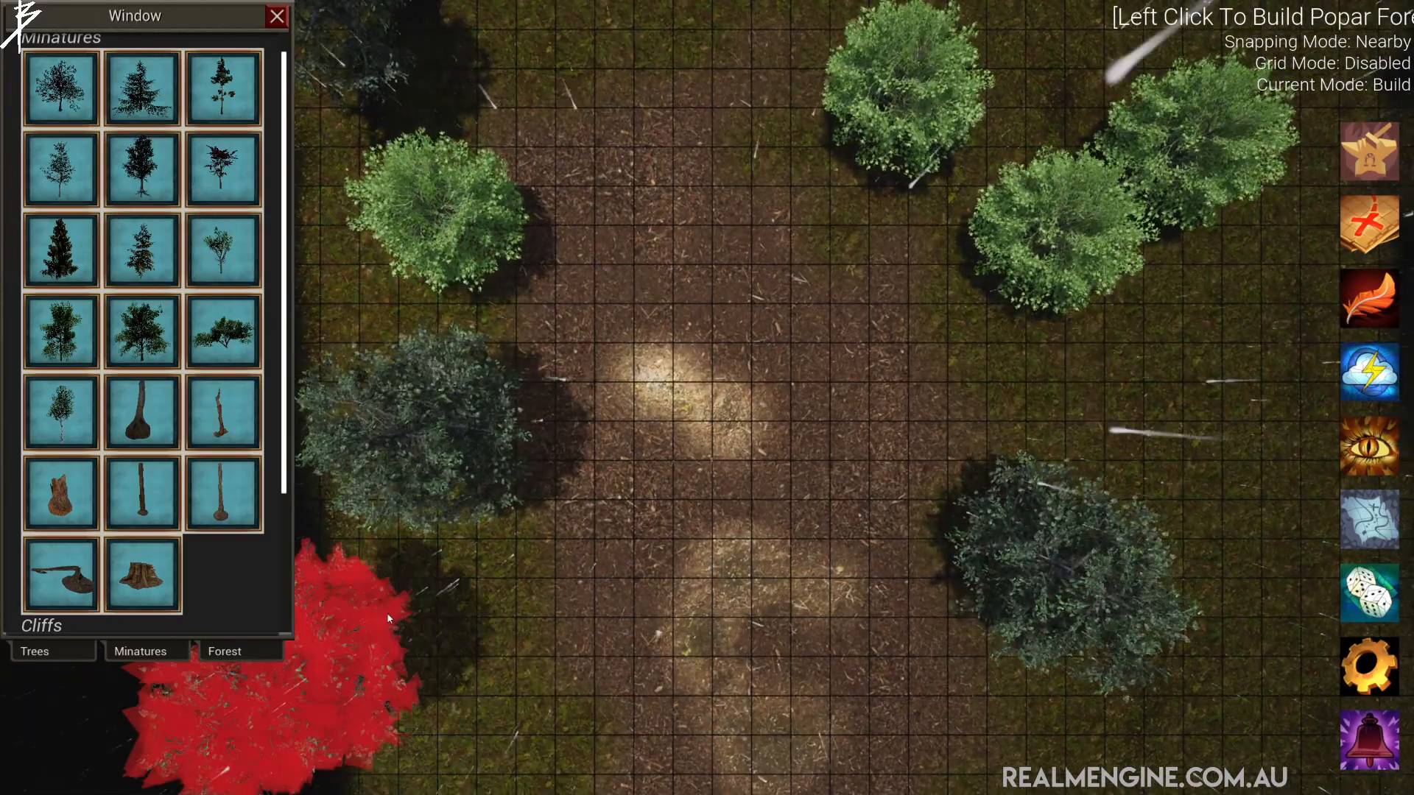
- Add one Wide Leaf tree, one Tall Birch and one Small Spruce along the right side of the dirt path
left_click(142, 337)
left_click(961, 386)
key("s")
left_click(66, 424)
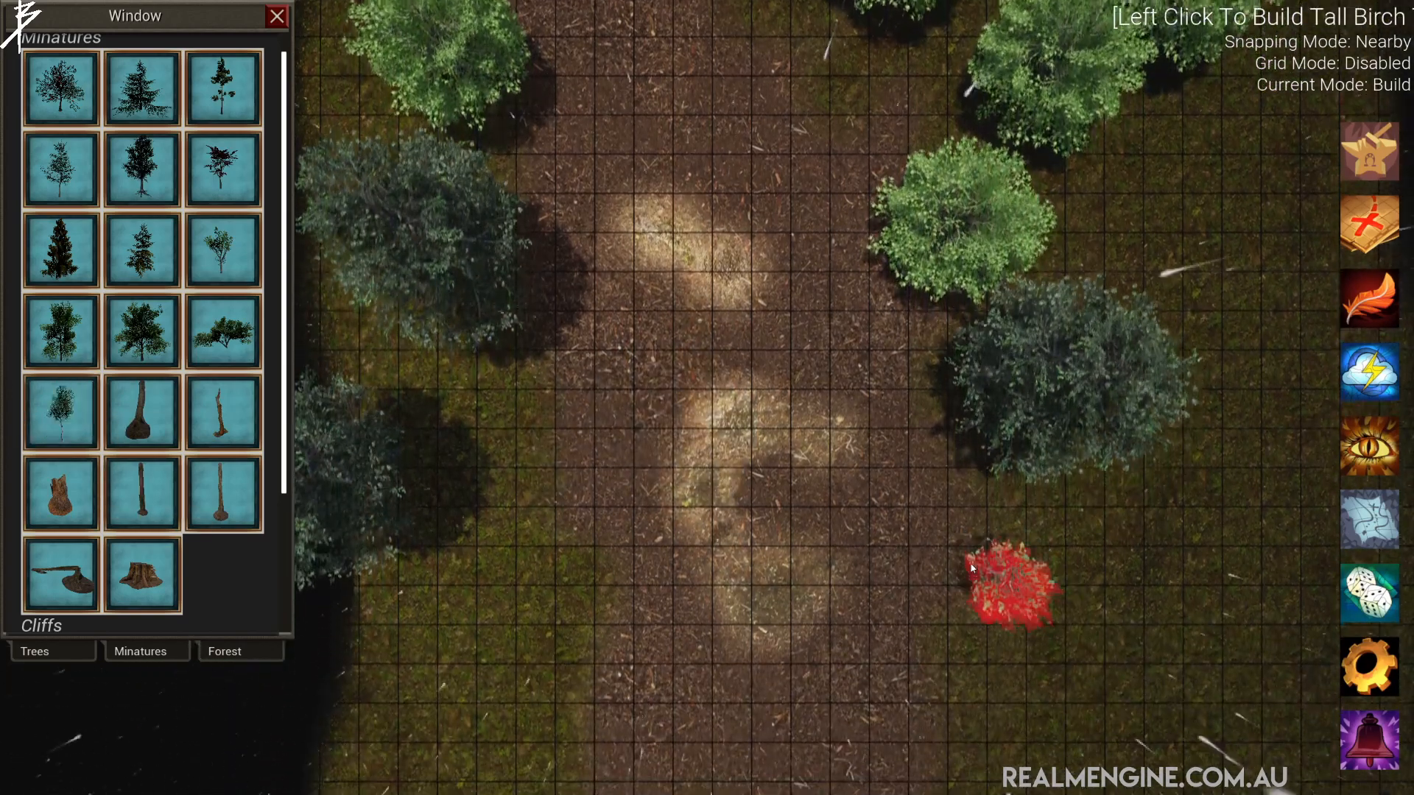
left_click(131, 267)
left_click(993, 359)
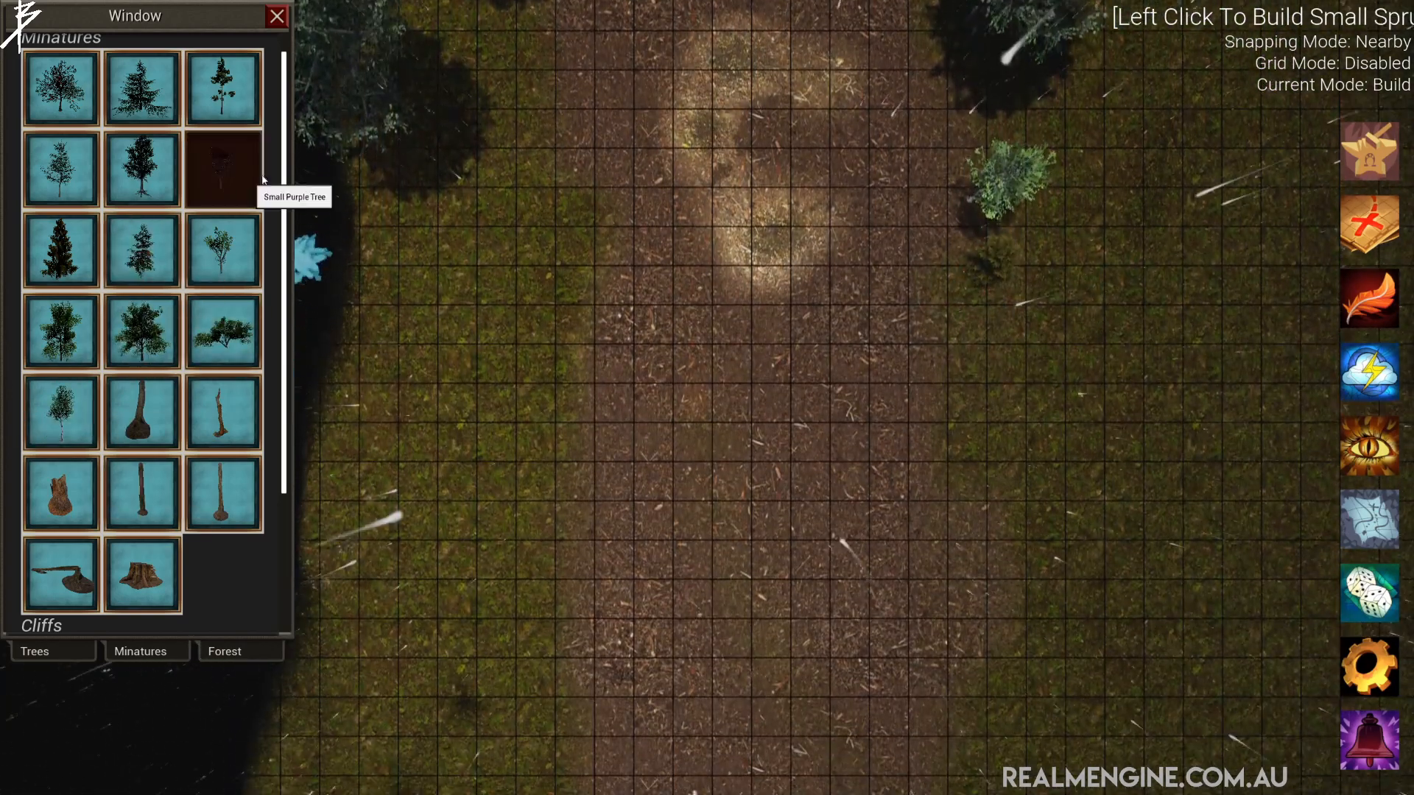
- Place two conifers one below the other on the grass along the left edge of the dirt path
left_click(136, 105)
left_click(516, 254)
left_click(571, 457)
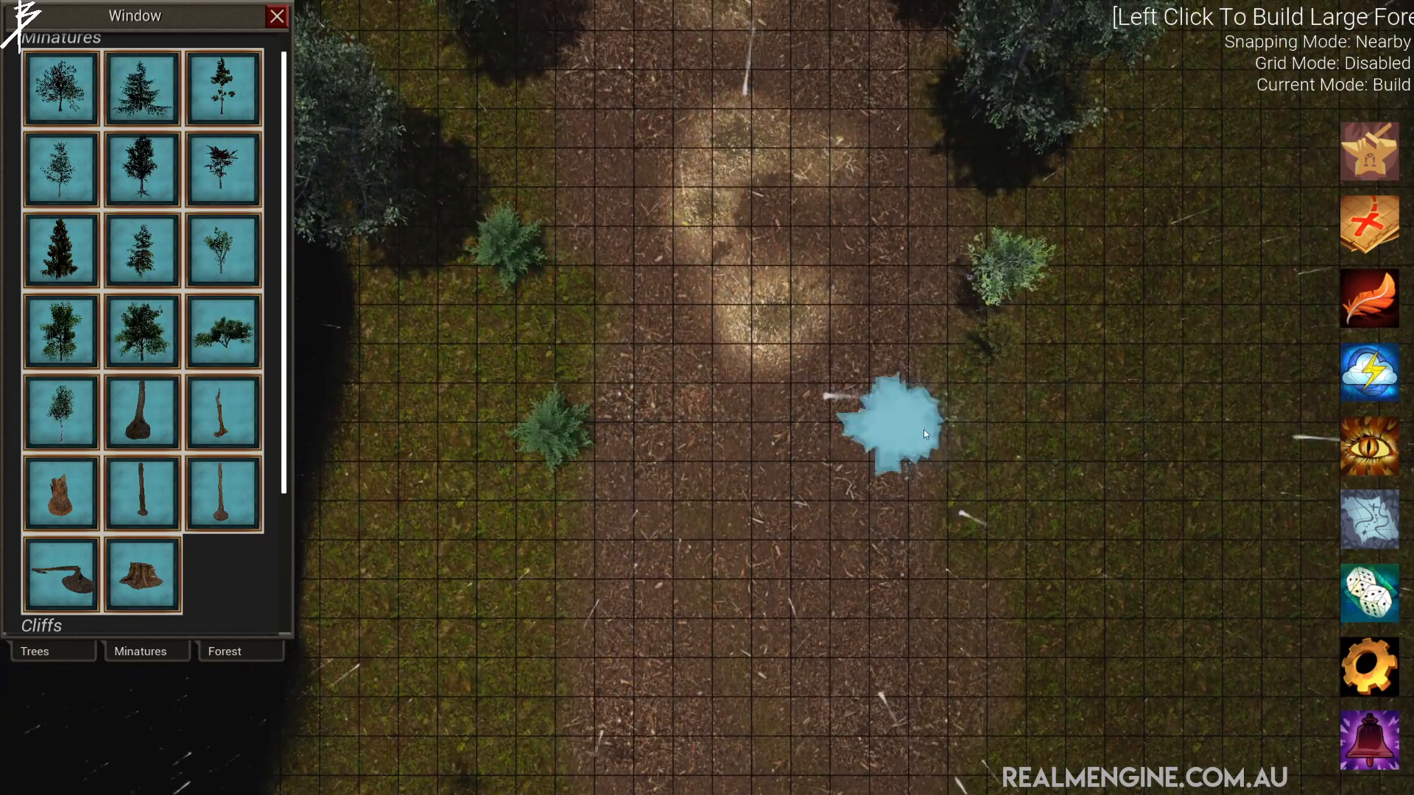
- Place three Pine Trees beside the dirt path, two on the right grass and one next to the conifers on the left
scroll(119, 177, "up", 1)
left_click(227, 112)
left_click(1003, 460)
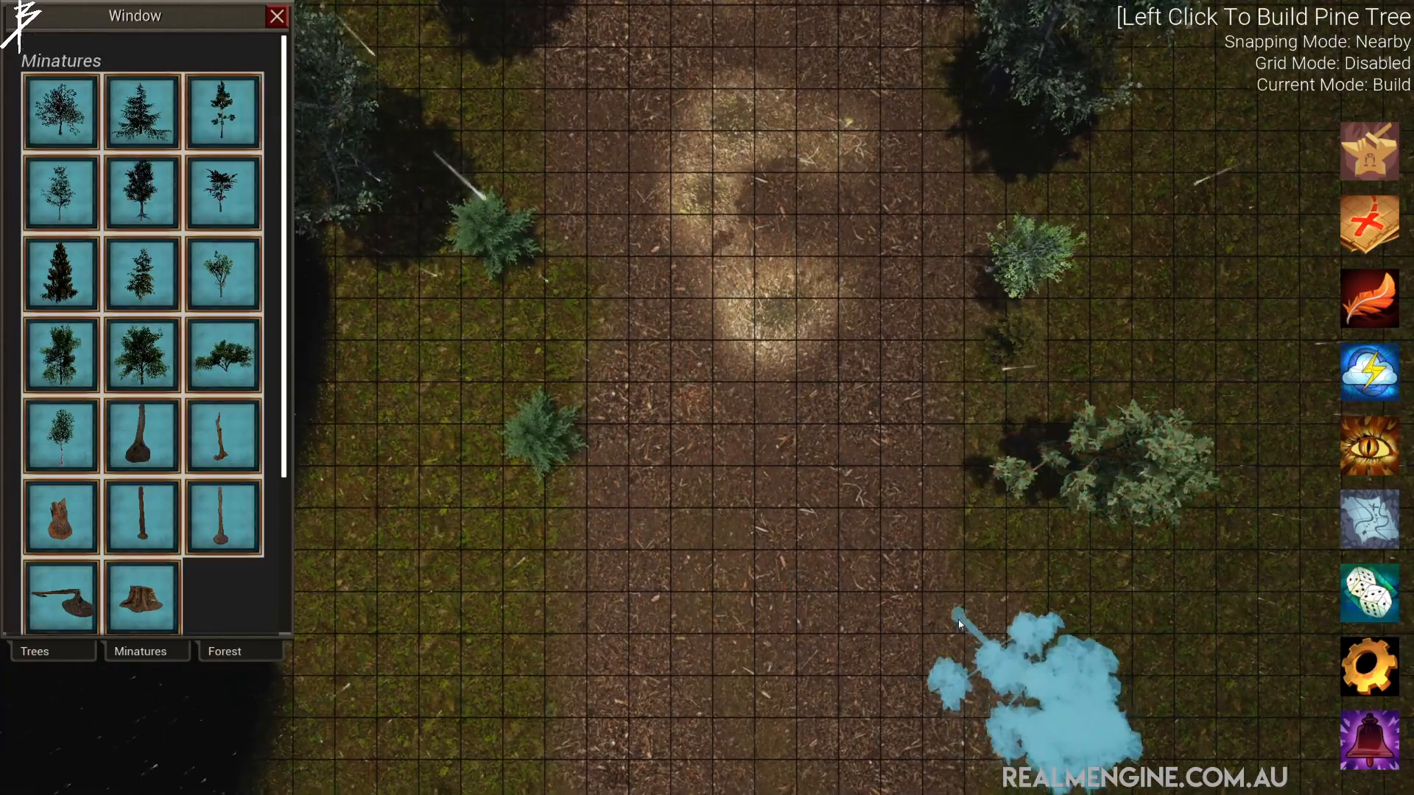
left_click(962, 589)
left_click(560, 346)
- Place one more Pine Tree on the edge of the dirt path, beside the light green Wide Leaf trees
key("w")
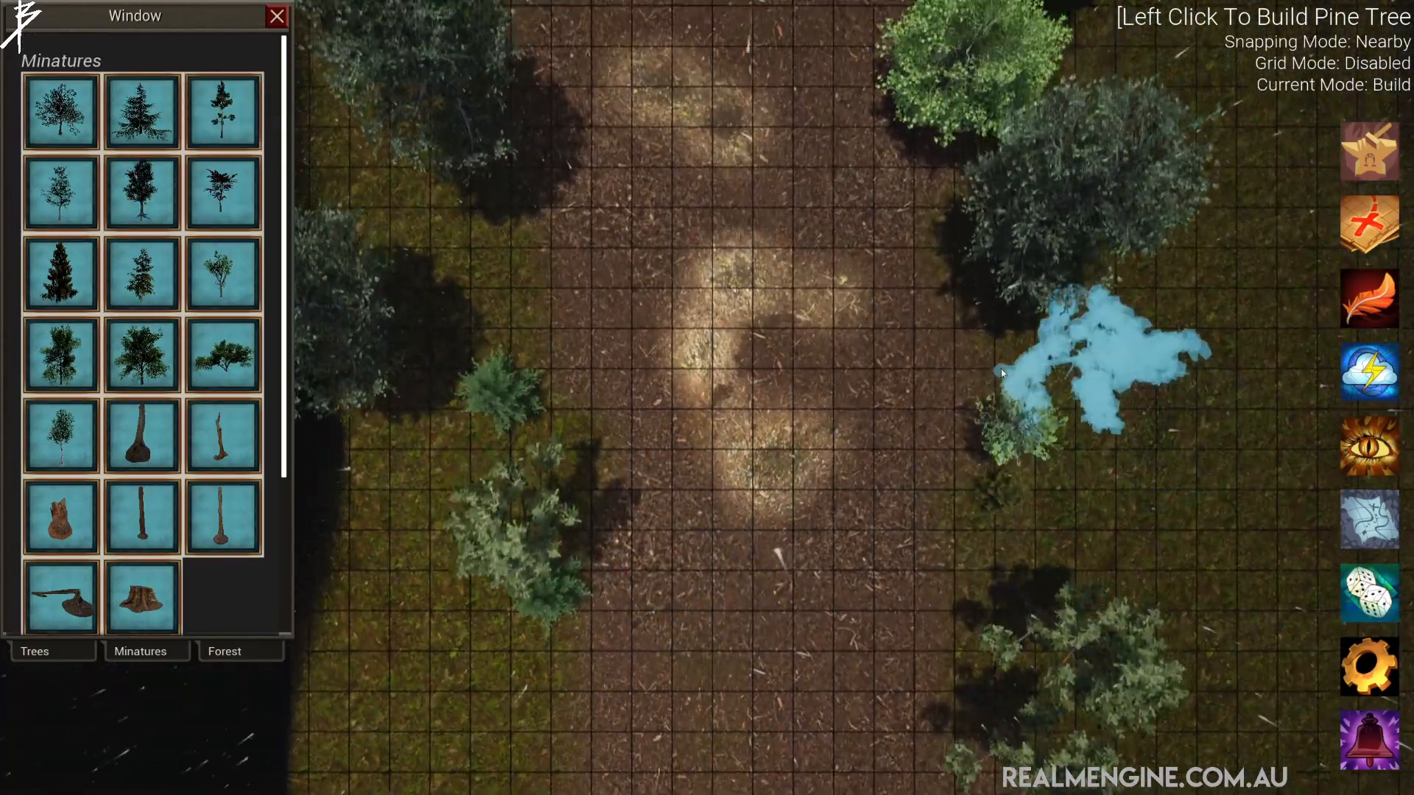
key("e")
key("e")
key("e")
key("d")
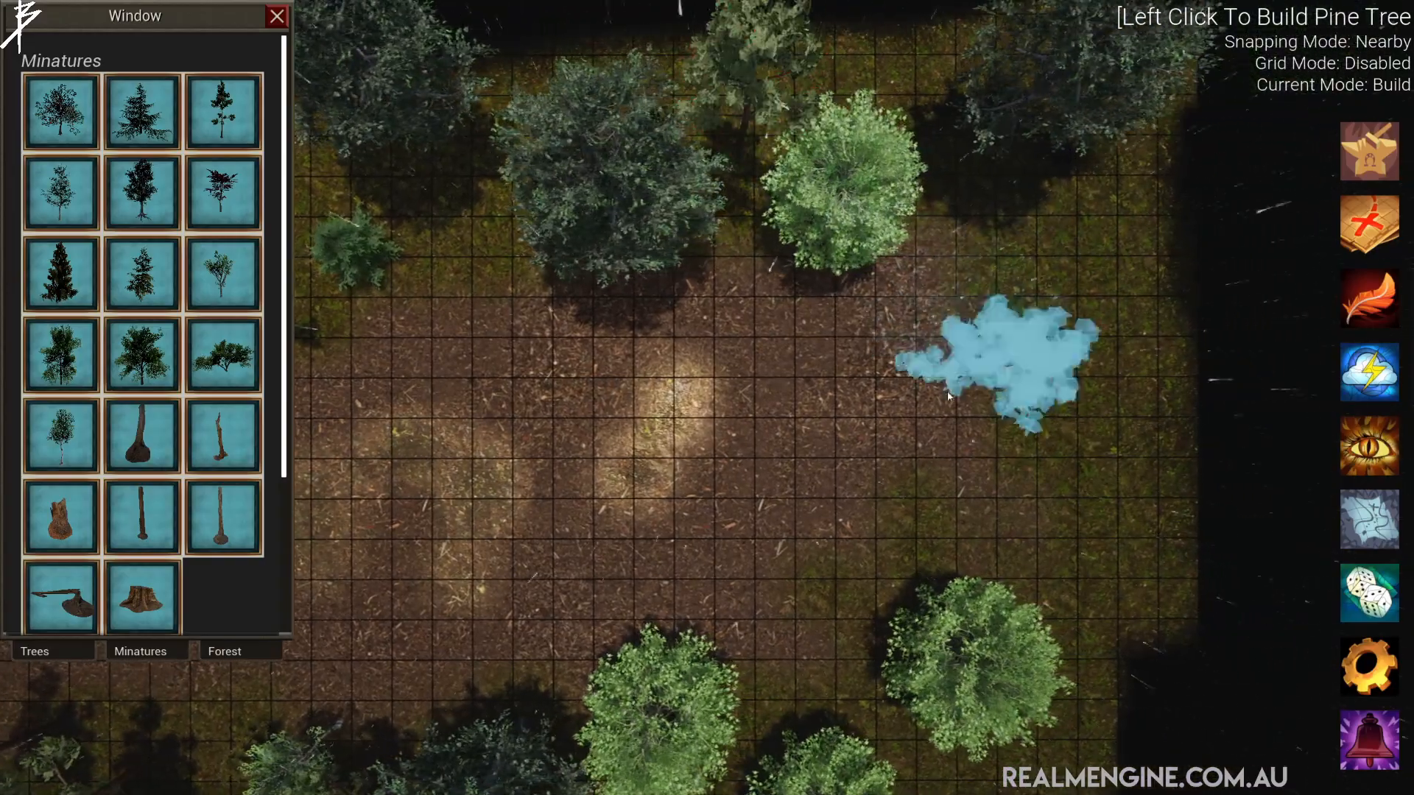
left_click(809, 549)
- Place two sandstone cliffs end to end along the outer grass edge behind the trees
key("a")
scroll(145, 385, "down", 5)
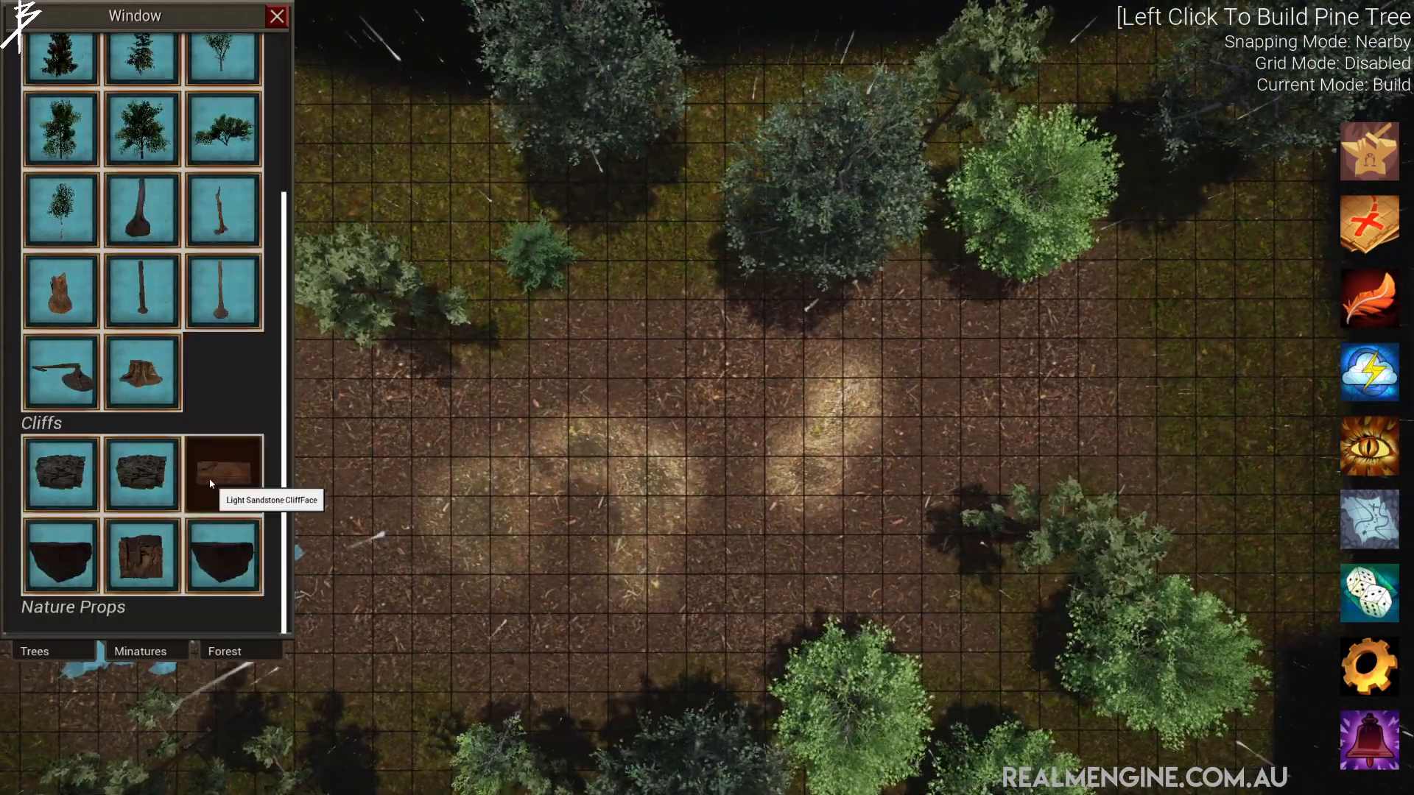
left_click(211, 484)
key("w")
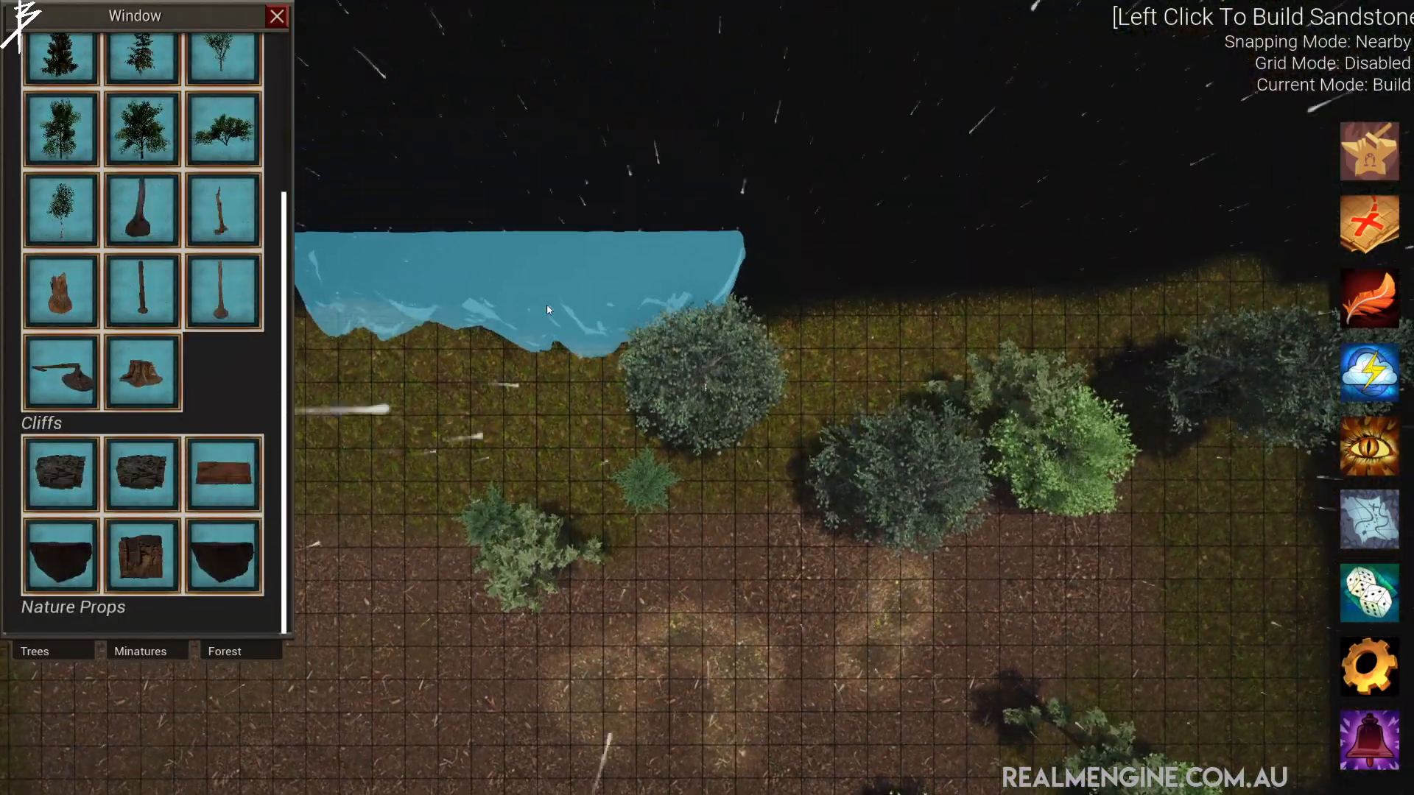
left_click(547, 309)
left_click(900, 321)
- Add a third sandstone cliff to the row, rotated to angle around the grass corner behind the tree
key("d")
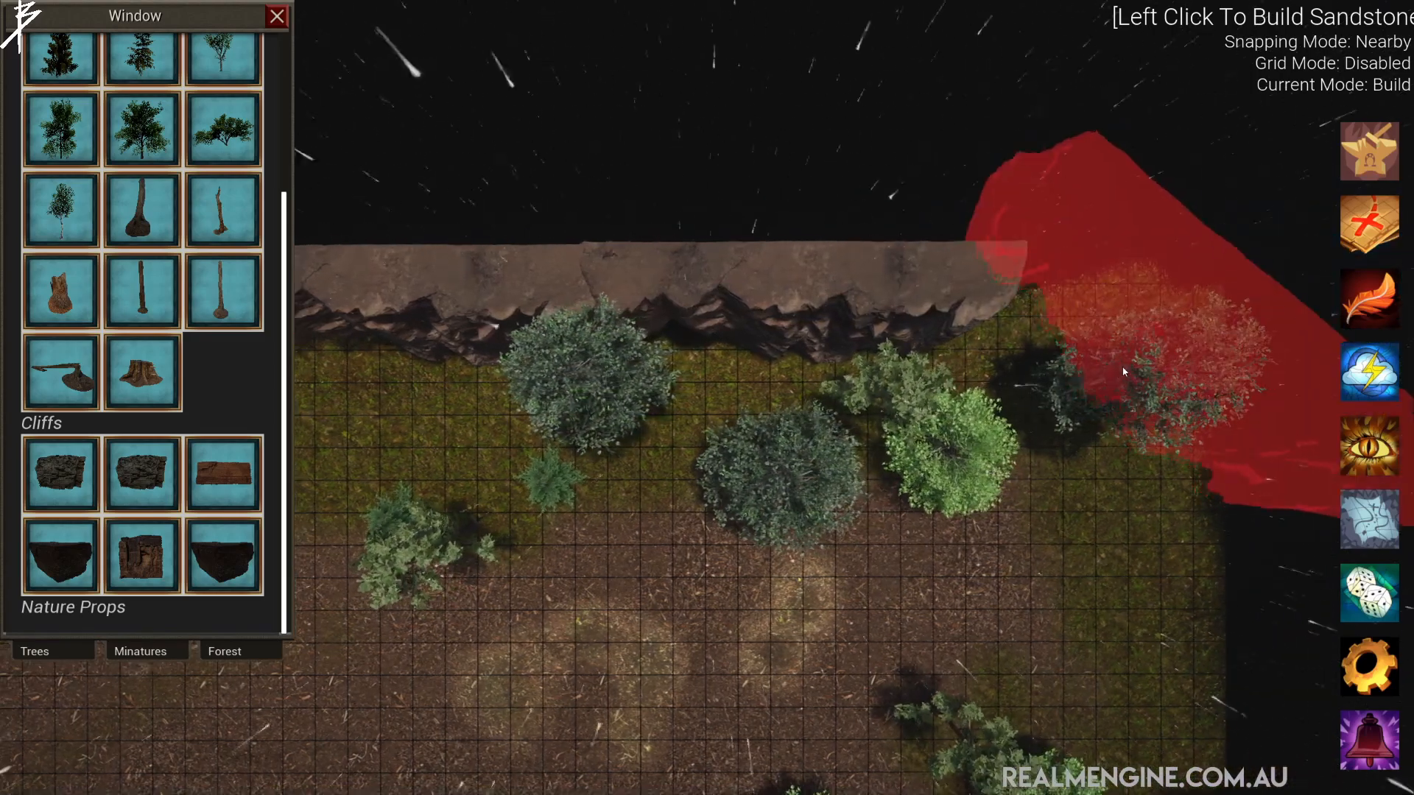
scroll(1126, 370, "up", 2)
left_click(1156, 356)
key("d")
key("s")
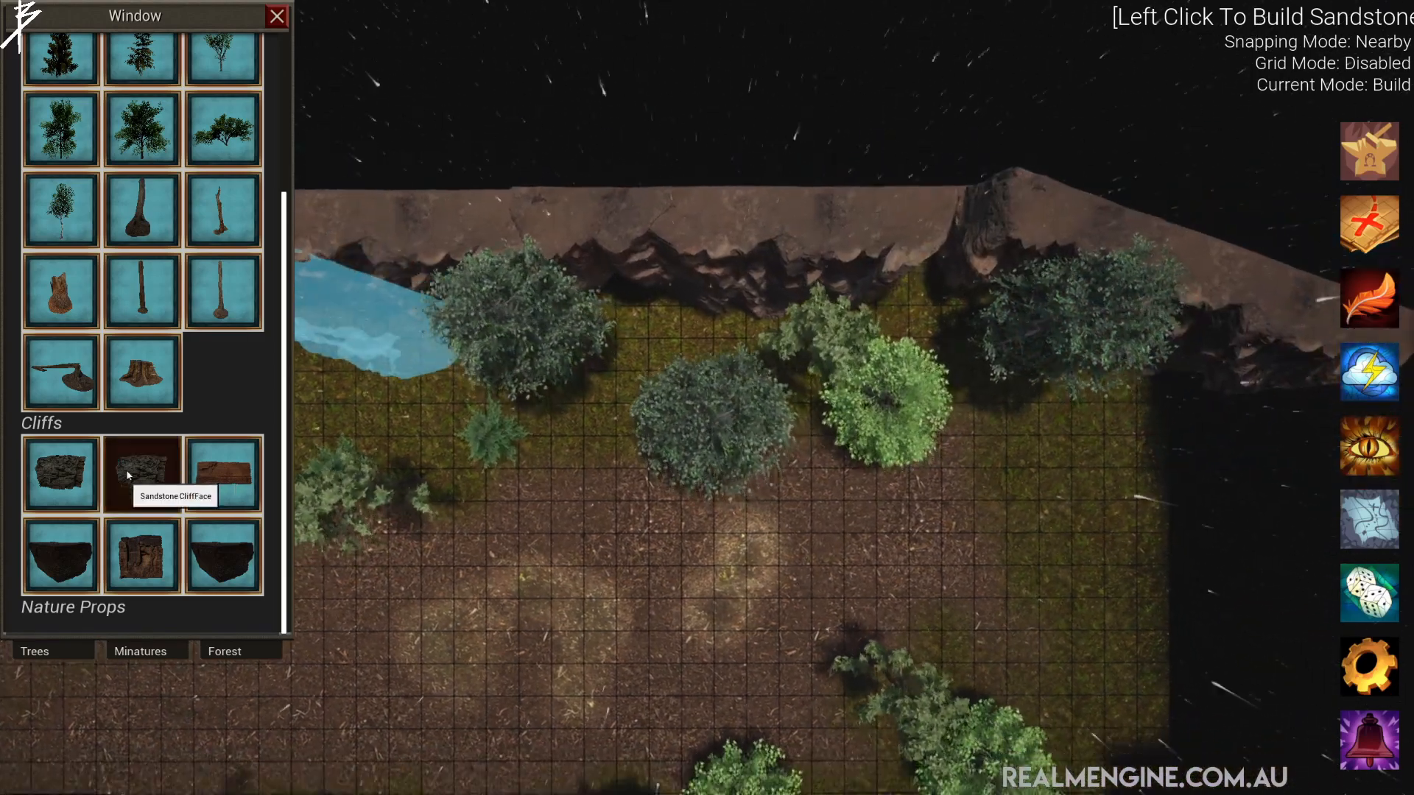
- Place a rotated stone cliff against the free end of the sandstone cliff row
left_click(127, 476)
key("a")
scroll(447, 347, "down", 6)
scroll(423, 251, "up", 4)
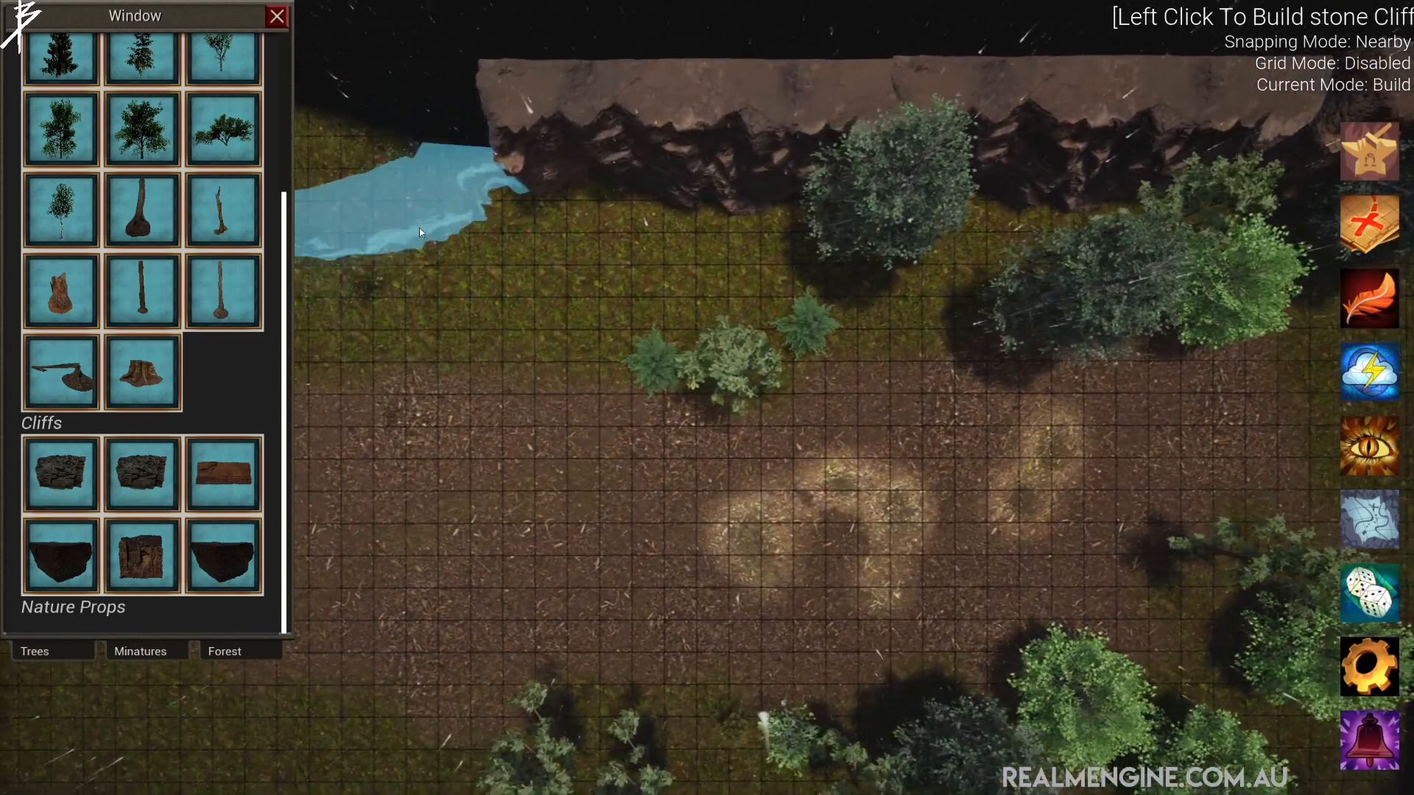
scroll(471, 171, "up", 4)
left_click(634, 130)
key("a")
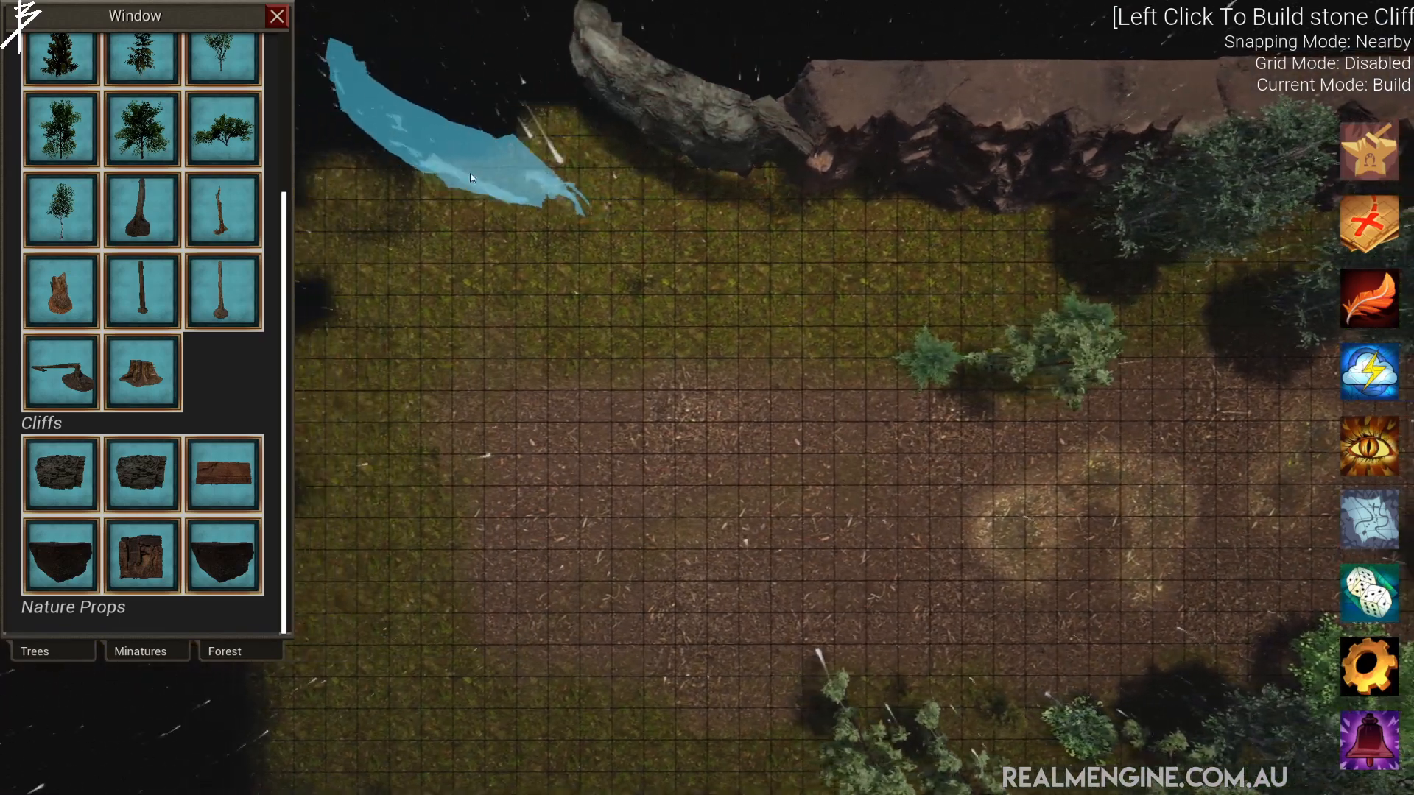
scroll(545, 136, "down", 6)
scroll(498, 200, "up", 1)
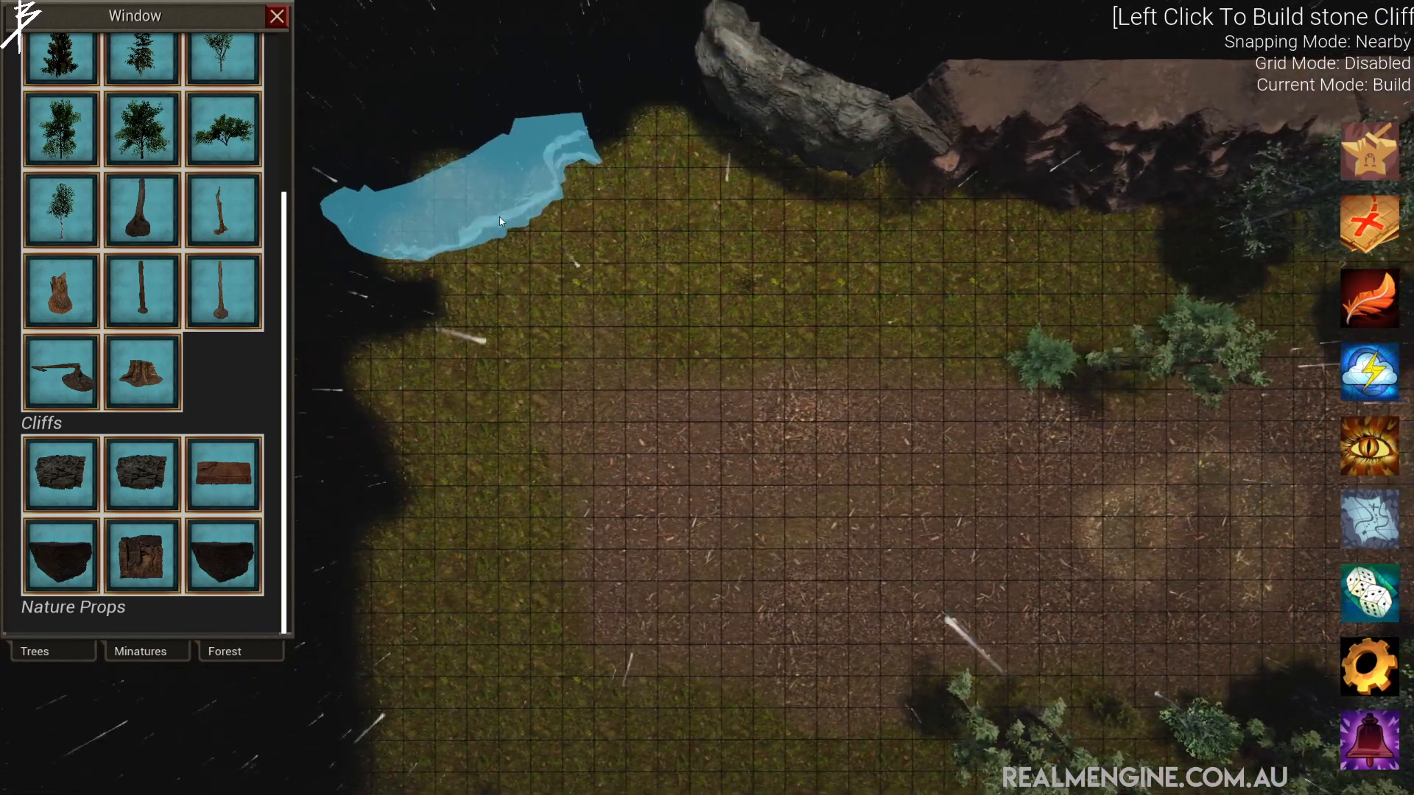
scroll(516, 236, "down", 5)
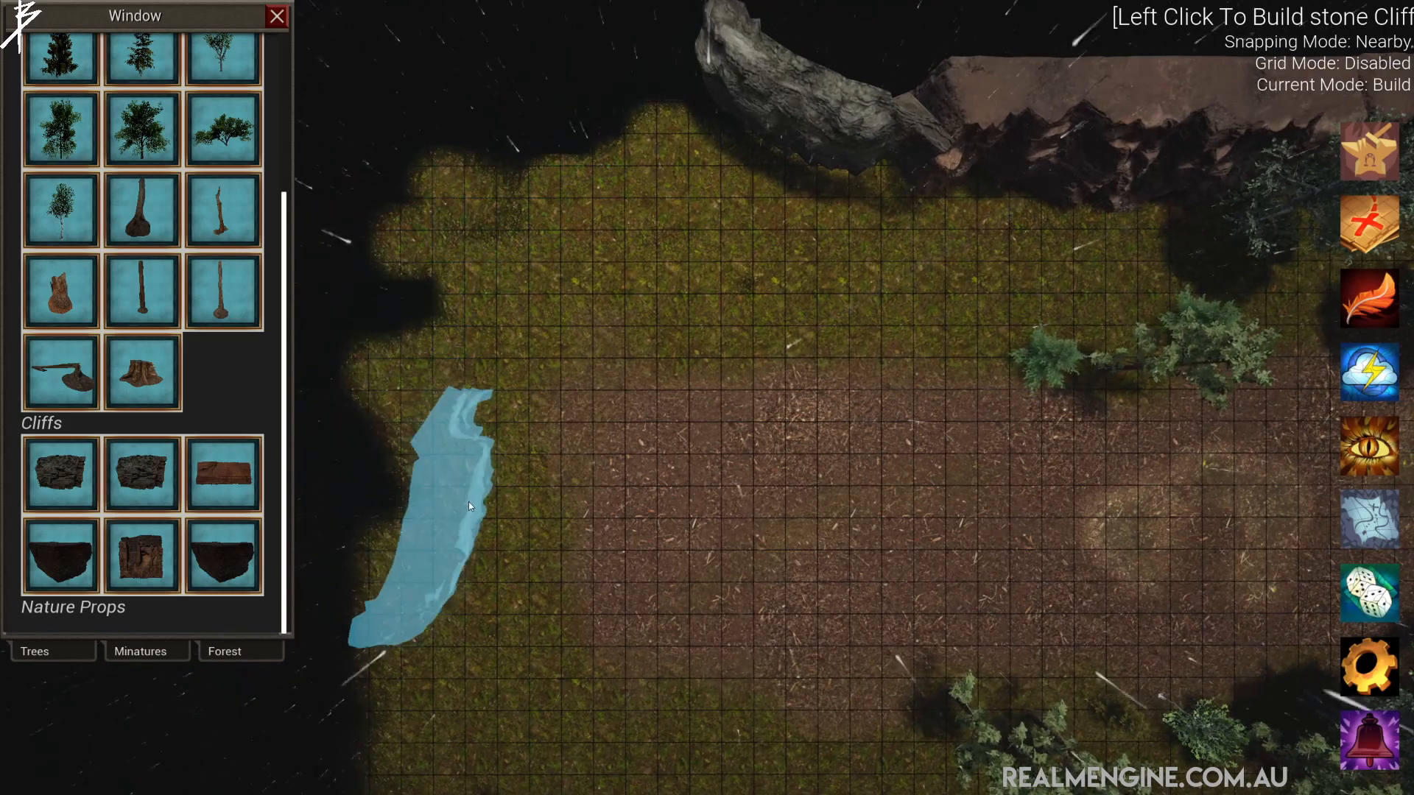
scroll(147, 368, "up", 3)
left_click(223, 566)
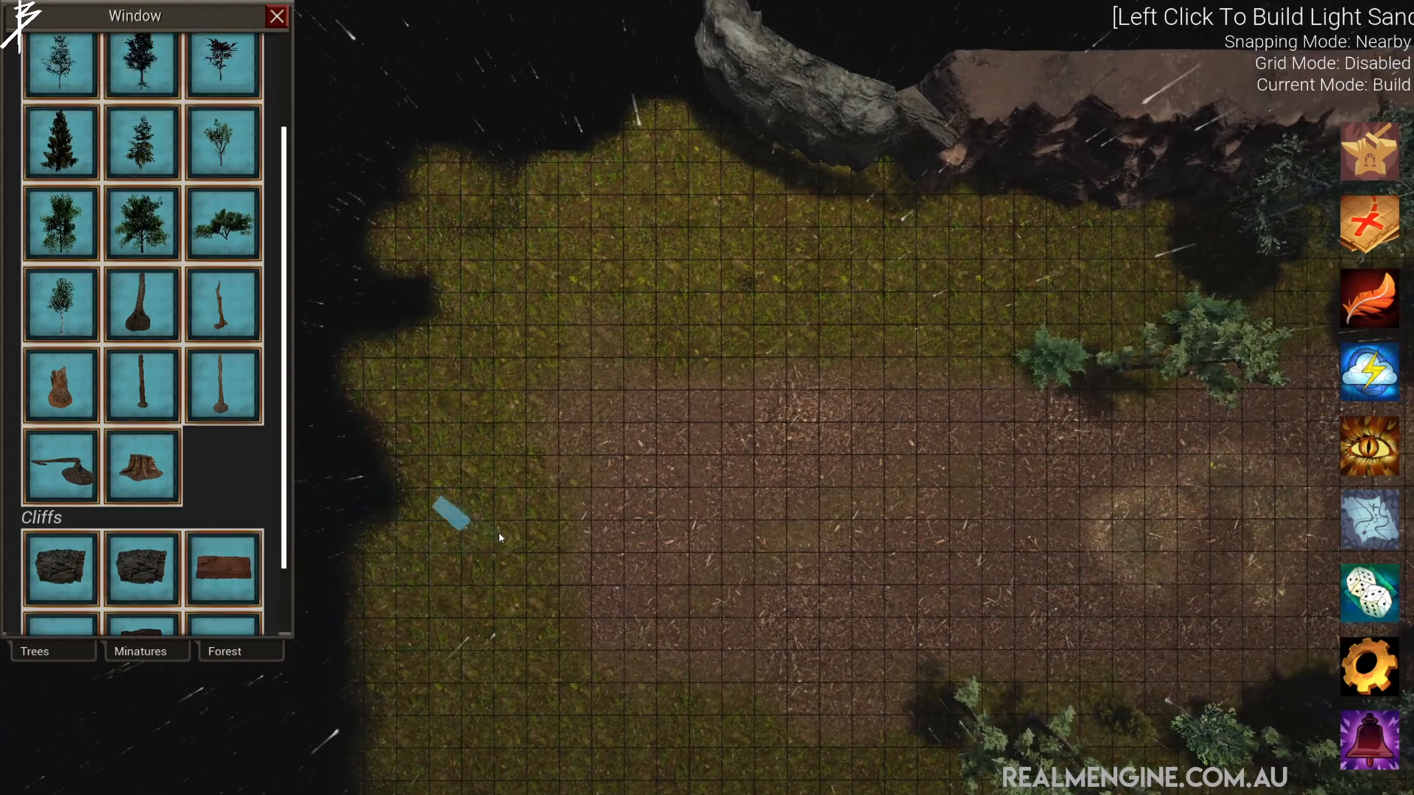
scroll(75, 567, "down", 2)
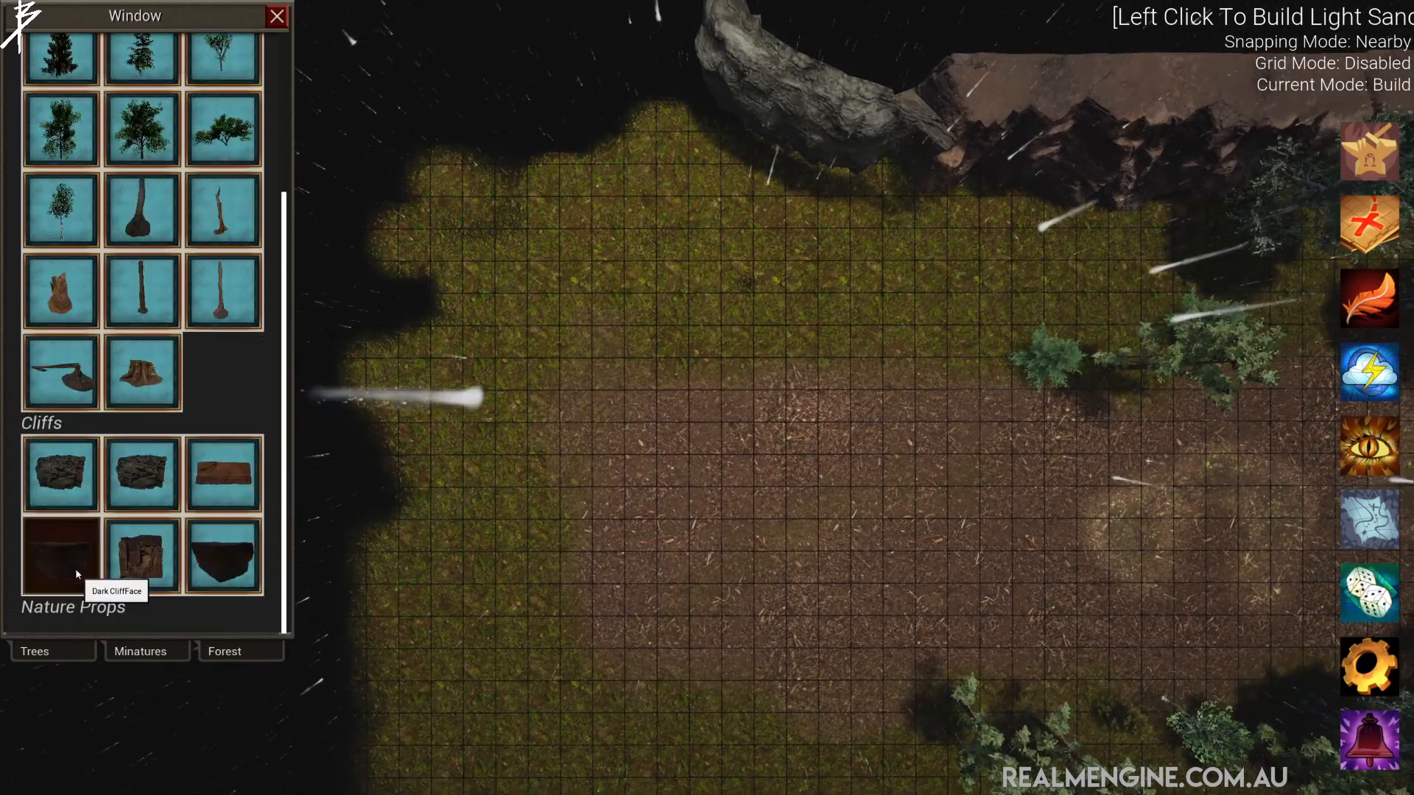
- Place a Tall Sandstone cliff on the grass edge at the far end of the dirt path and select it
left_click(63, 561)
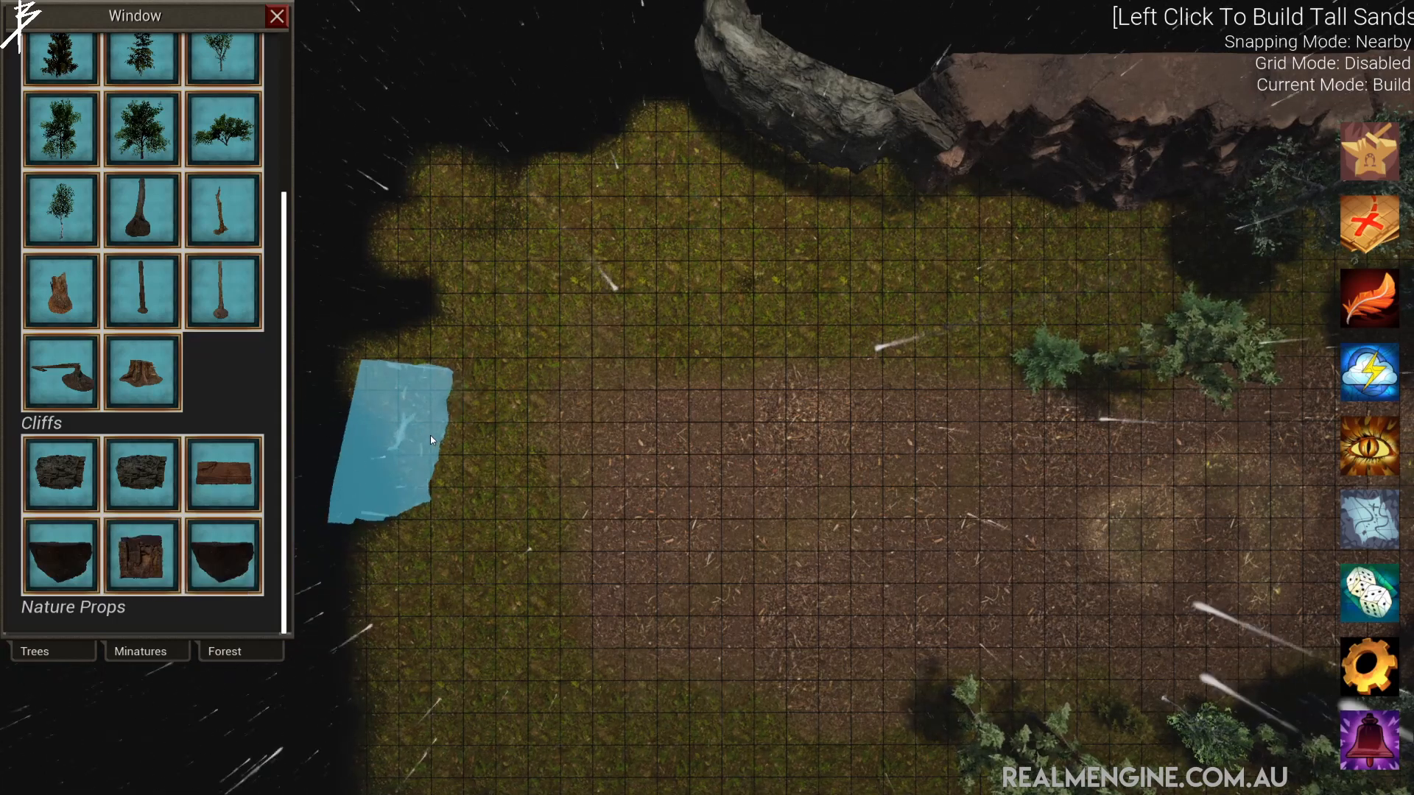
scroll(424, 435, "down", 1)
scroll(422, 435, "up", 1)
scroll(423, 436, "down", 1)
left_click(423, 435)
right_click(556, 477)
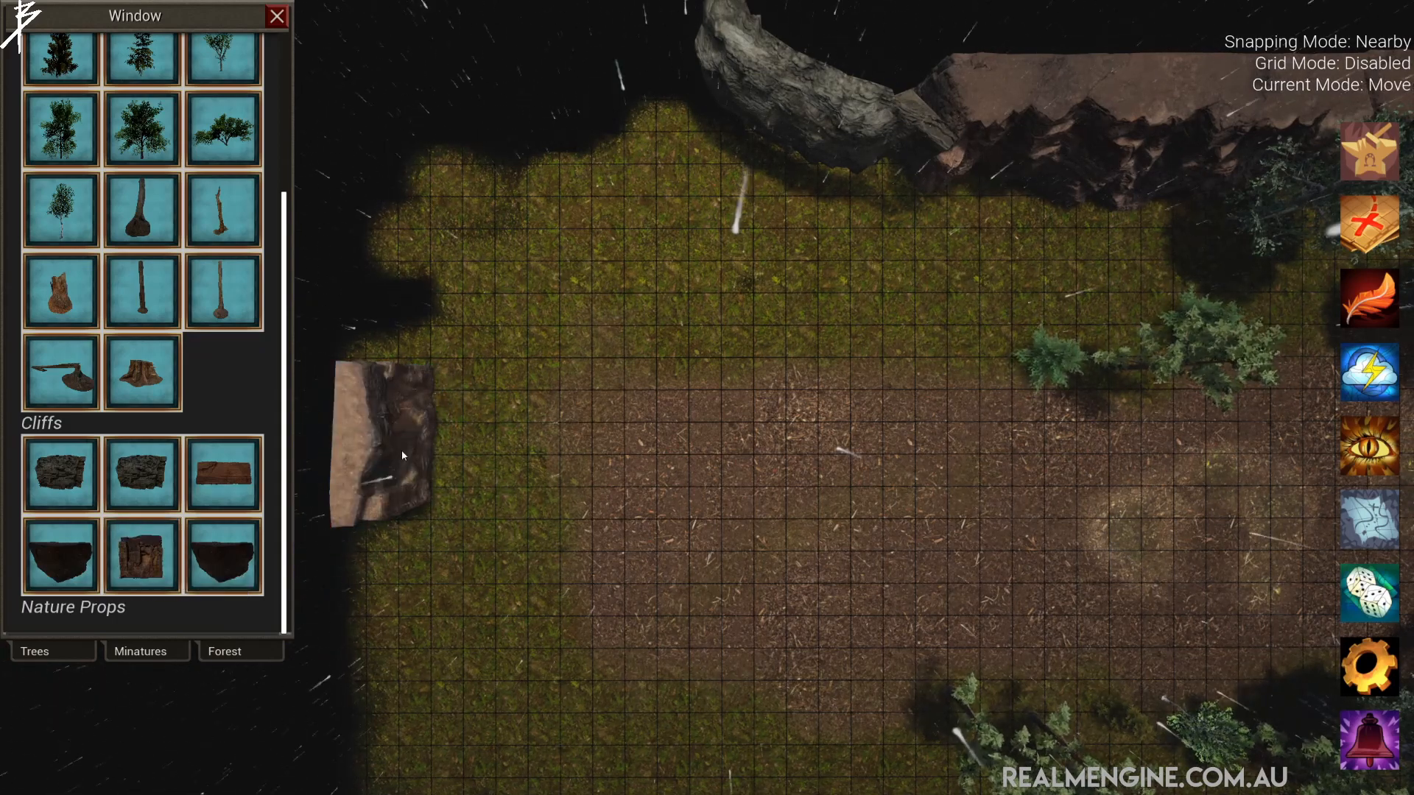
left_click(403, 456)
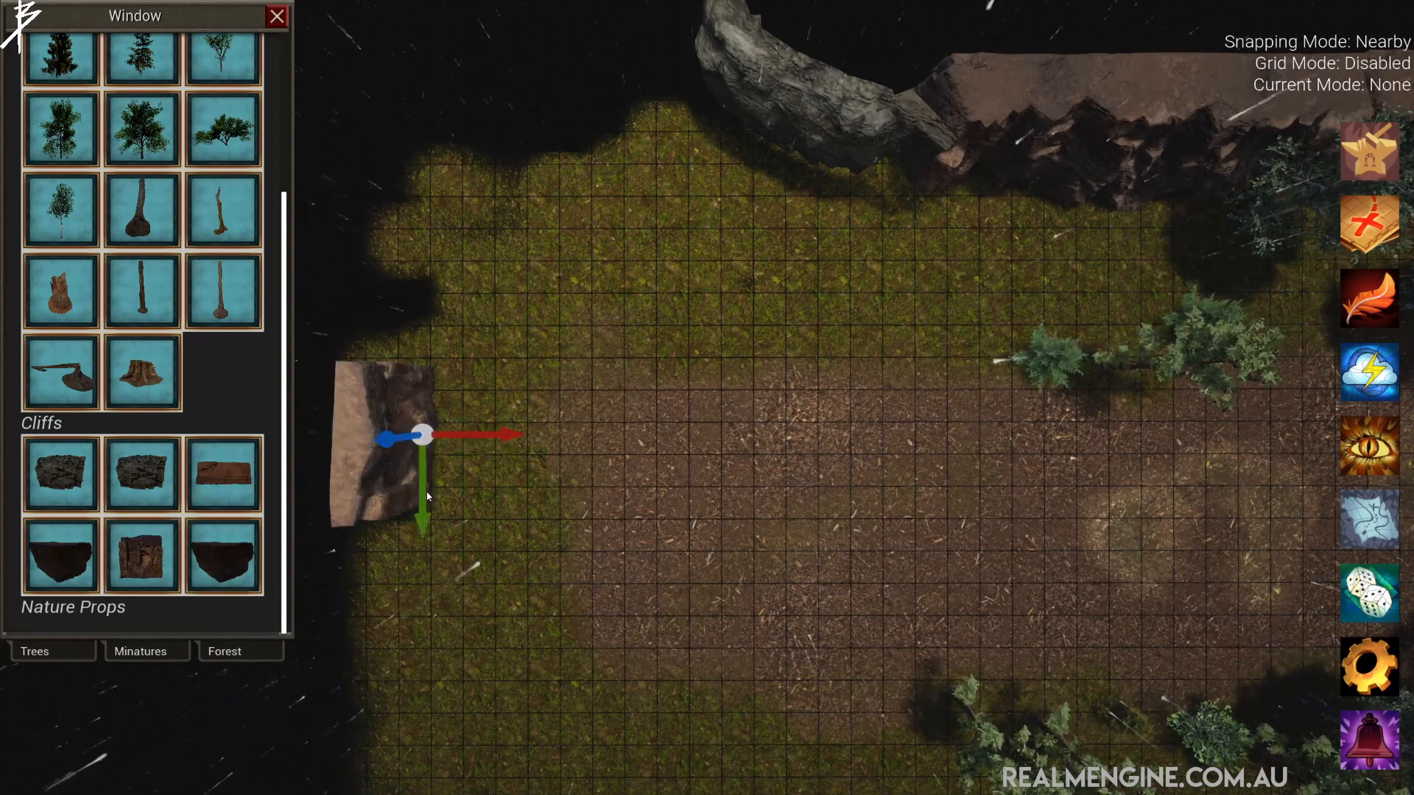
middle_click_drag(427, 496, 730, 177)
- Turn off the rain in the weather controls and close them
left_click(1390, 370)
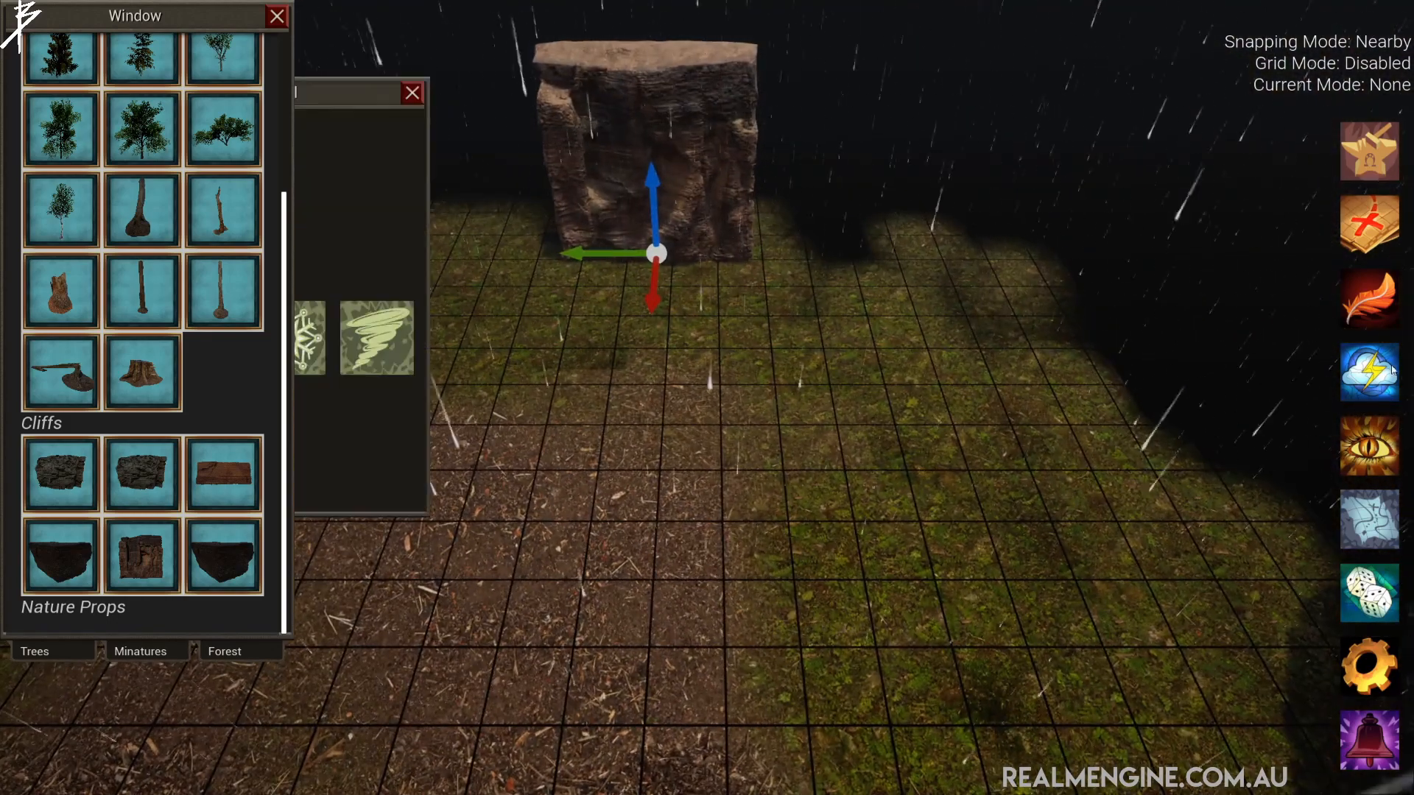
left_click_drag(353, 93, 901, 203)
left_click(657, 448)
left_click(961, 205)
- Scale the tall sandstone cliff at the path's end to make it deeper
key("a")
key("w")
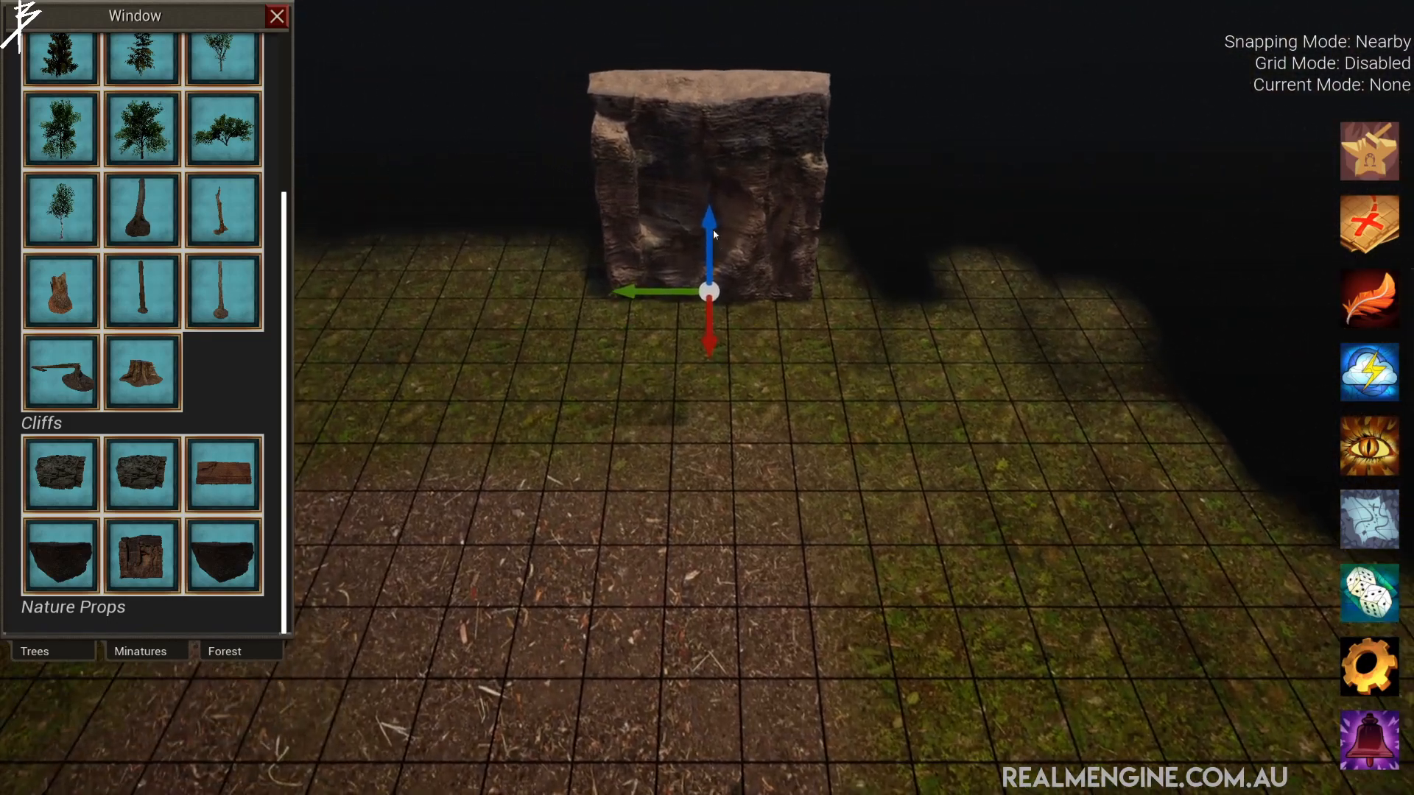
key("e")
key("r")
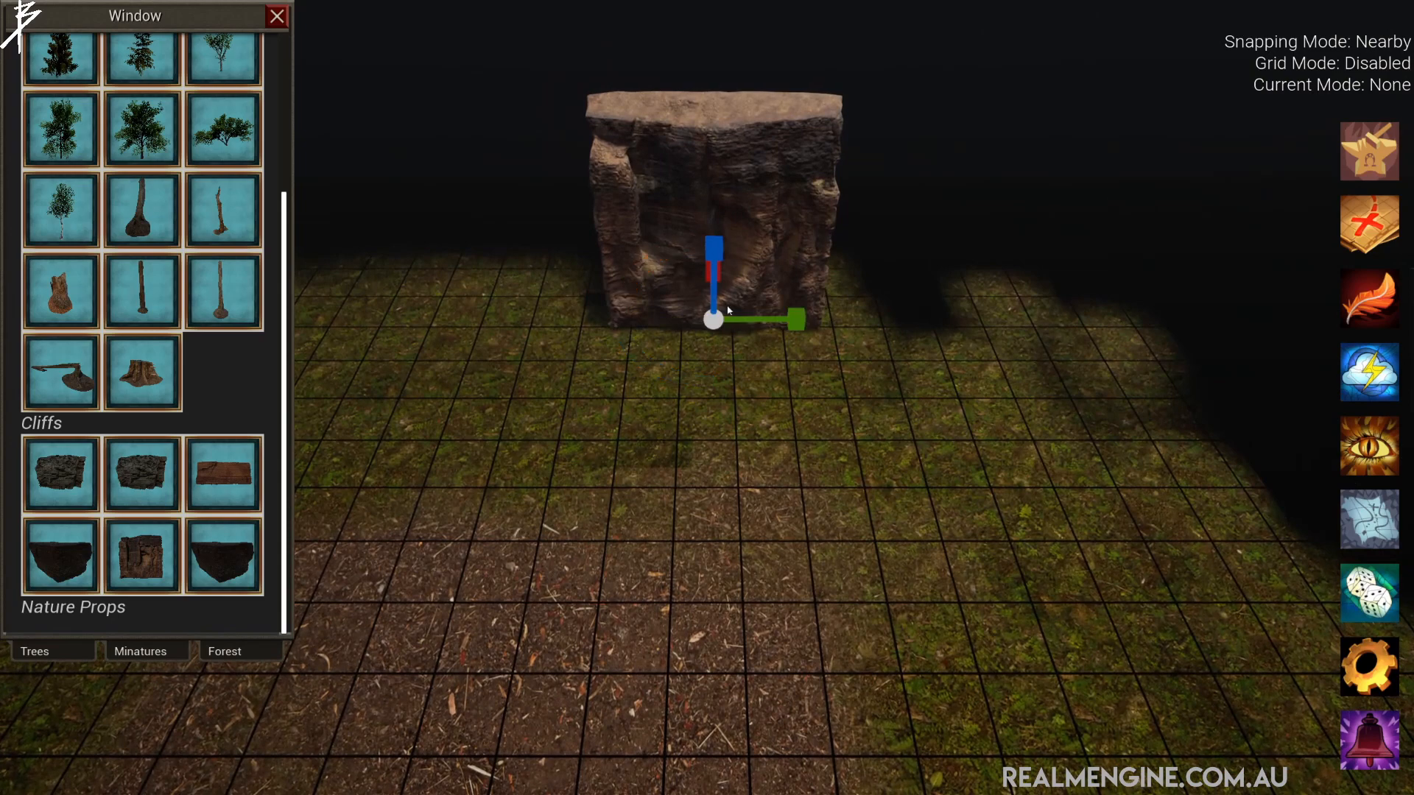
left_click_drag(791, 325, 793, 328)
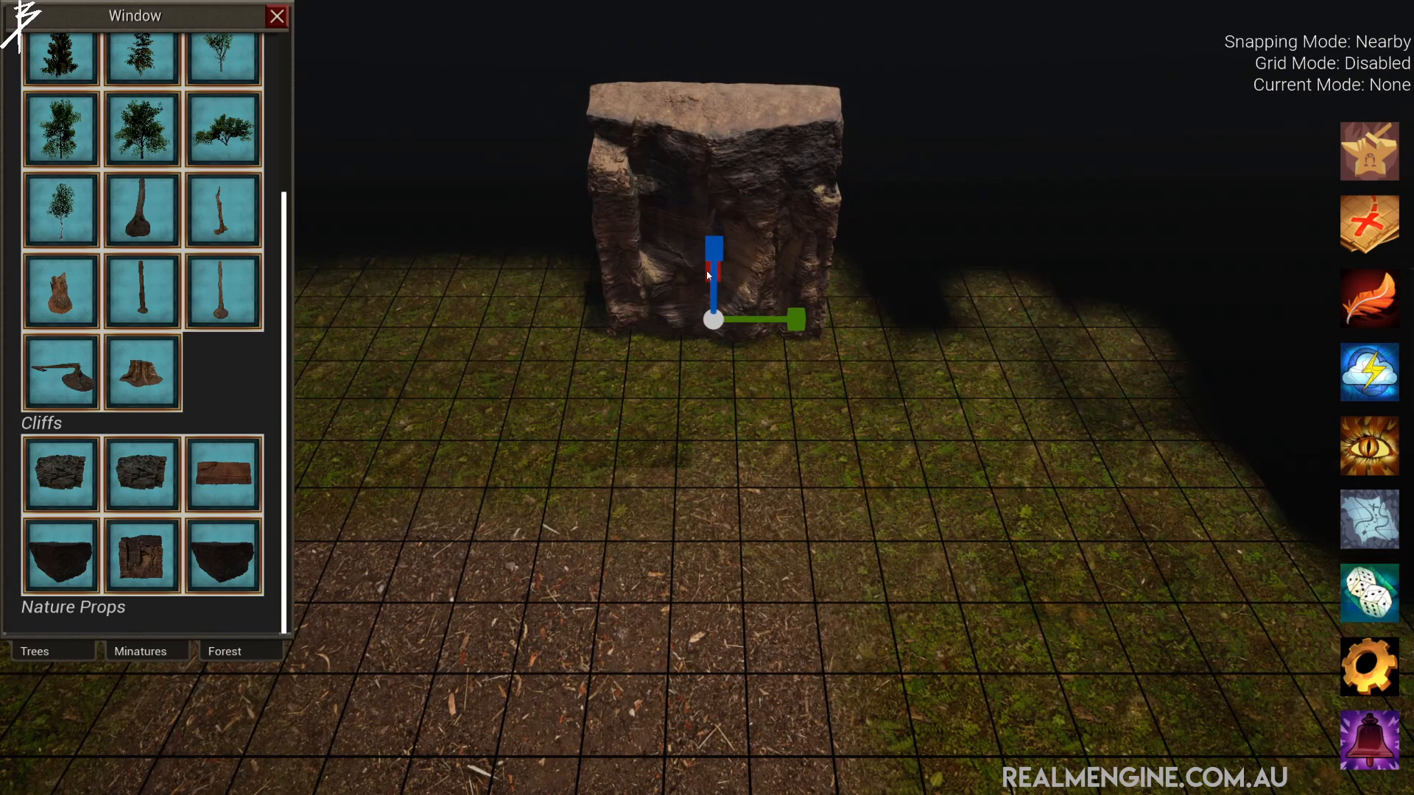
mouse_move(711, 254)
left_mouse_down()
mouse_move(713, 158)
mouse_move(714, 253)
left_mouse_up()
- Scale the tall sandstone cliff wider and taller so it spans the end of the dirt path
key("e")
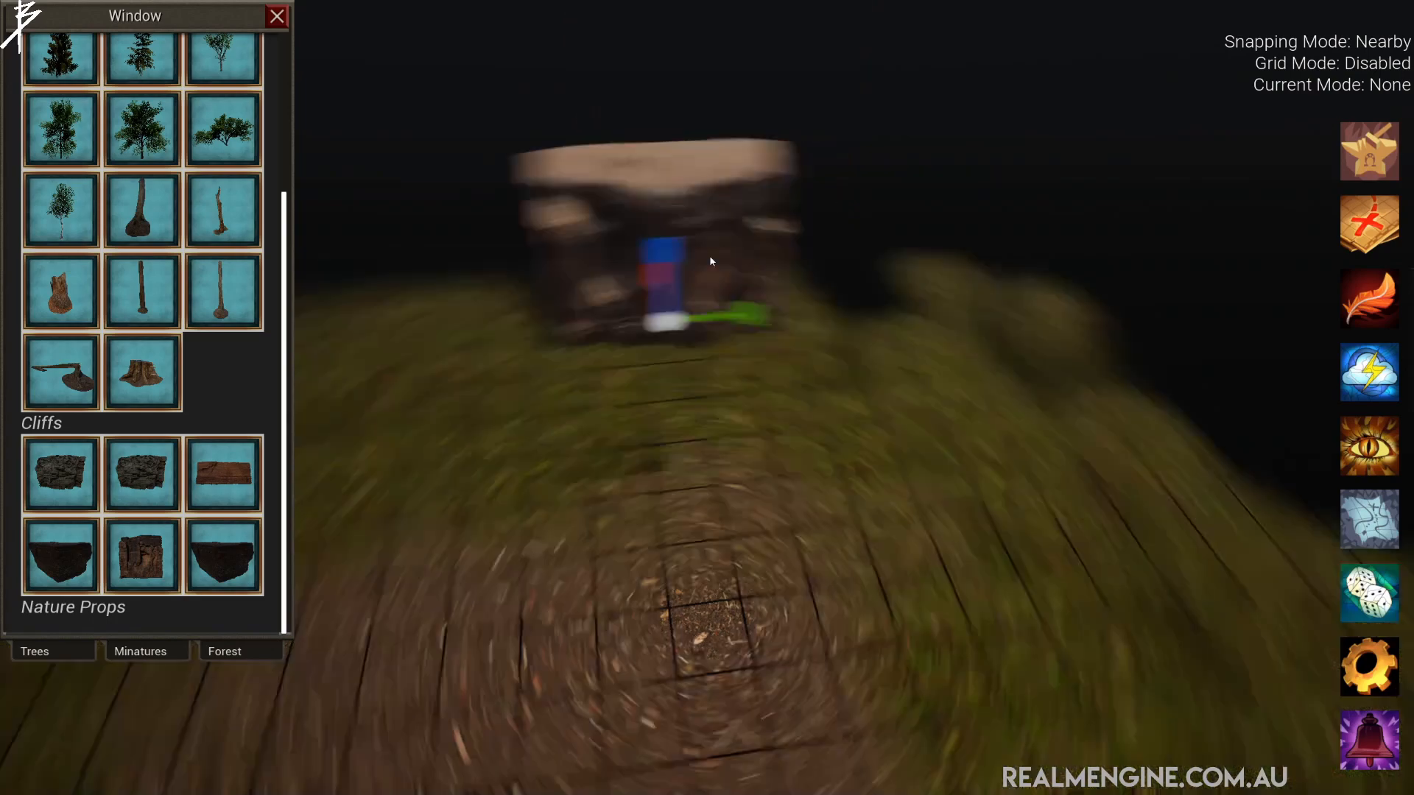
key("s")
key("a")
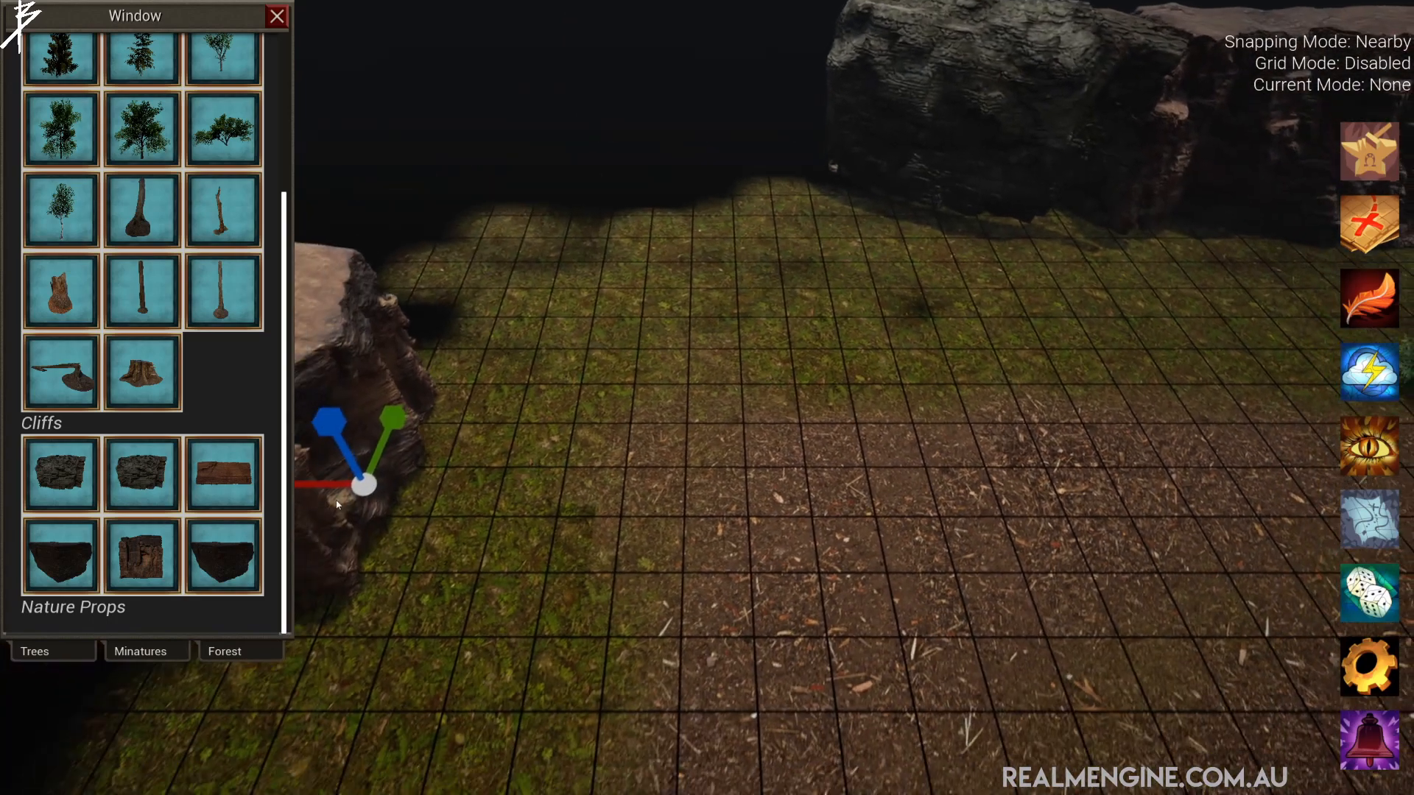
mouse_move(336, 449)
left_mouse_down()
mouse_move(312, 452)
mouse_move(340, 446)
left_mouse_up()
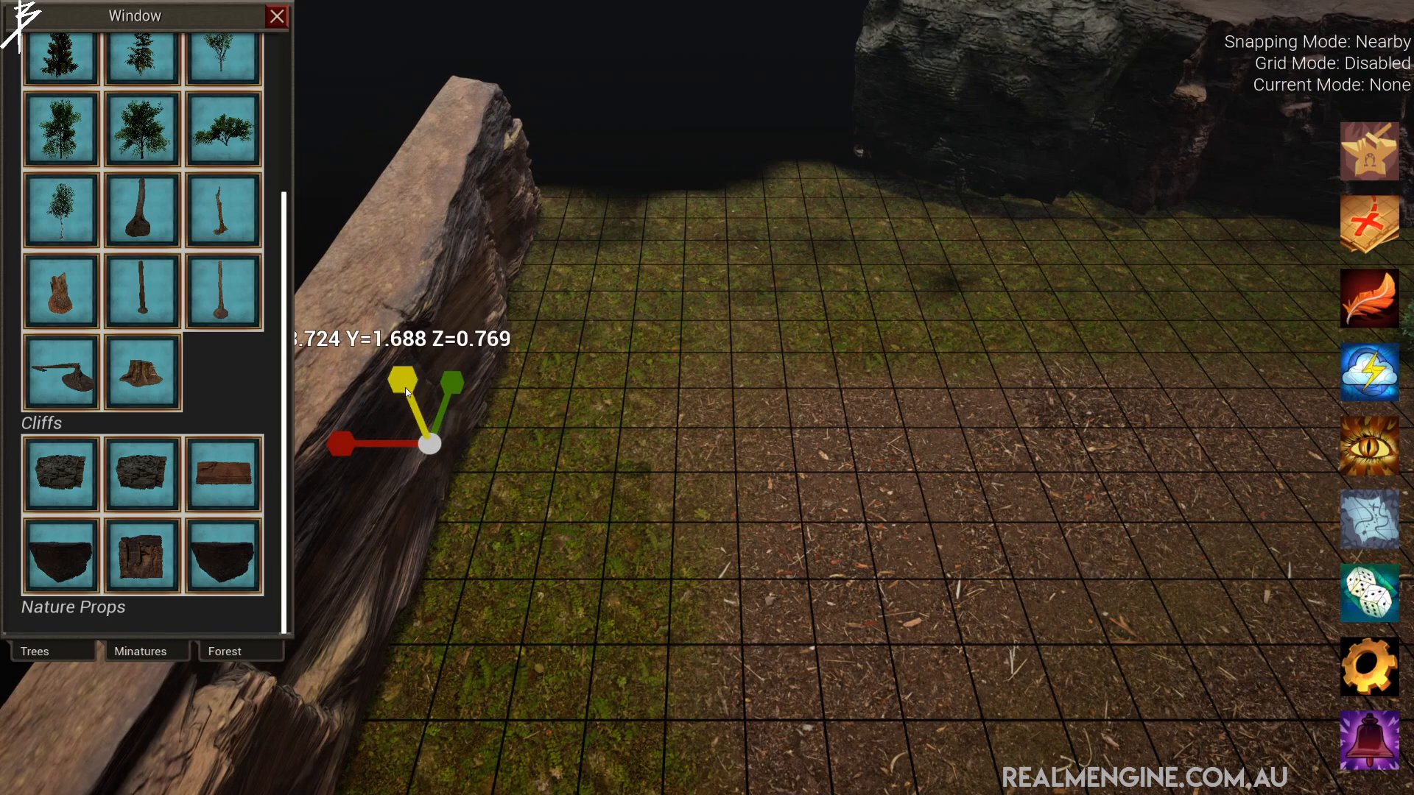
left_click_drag(407, 392, 427, 380)
key("s")
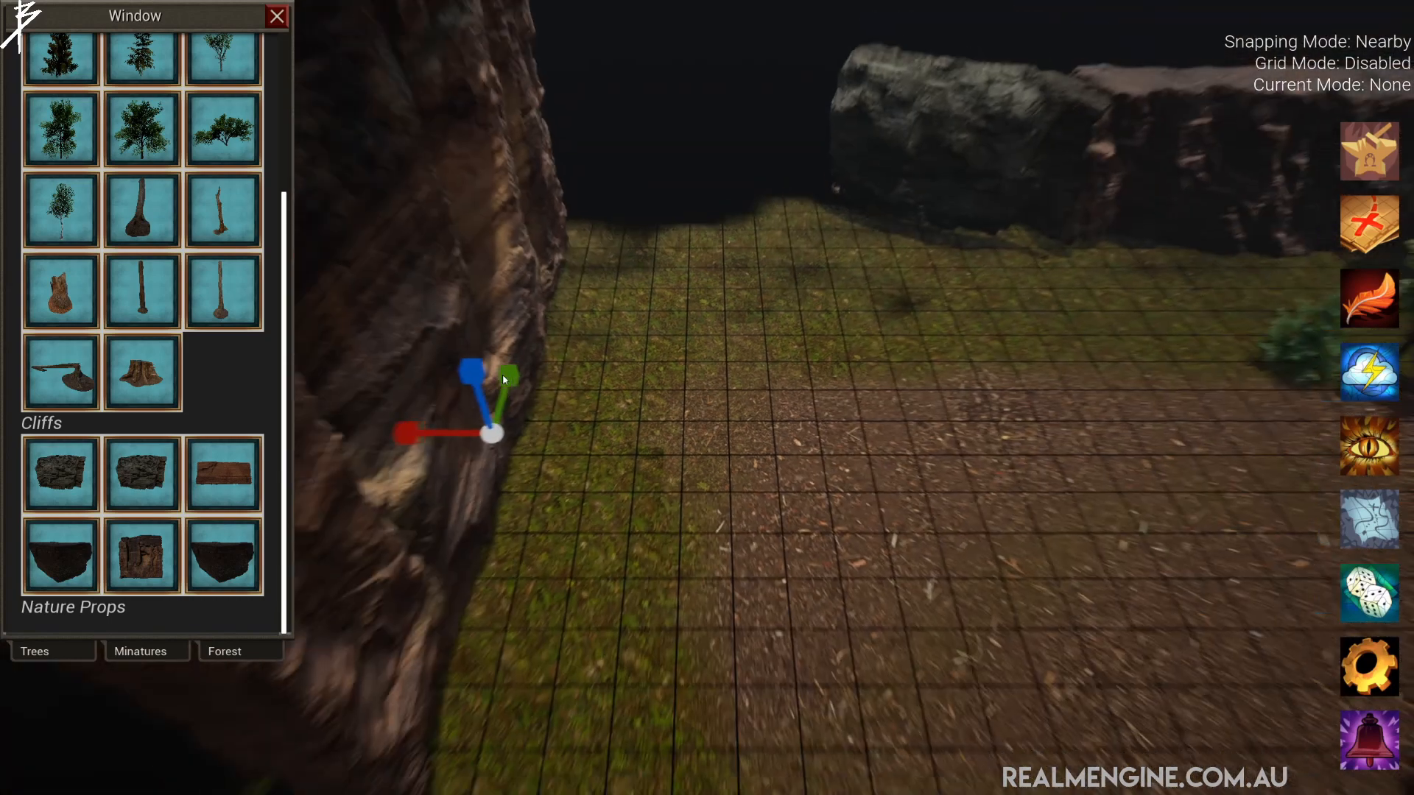
- Place one angled sandstone cliff on each side of the tall cliff to close the two corners
scroll(503, 380, "down", 3)
key("d")
key("q")
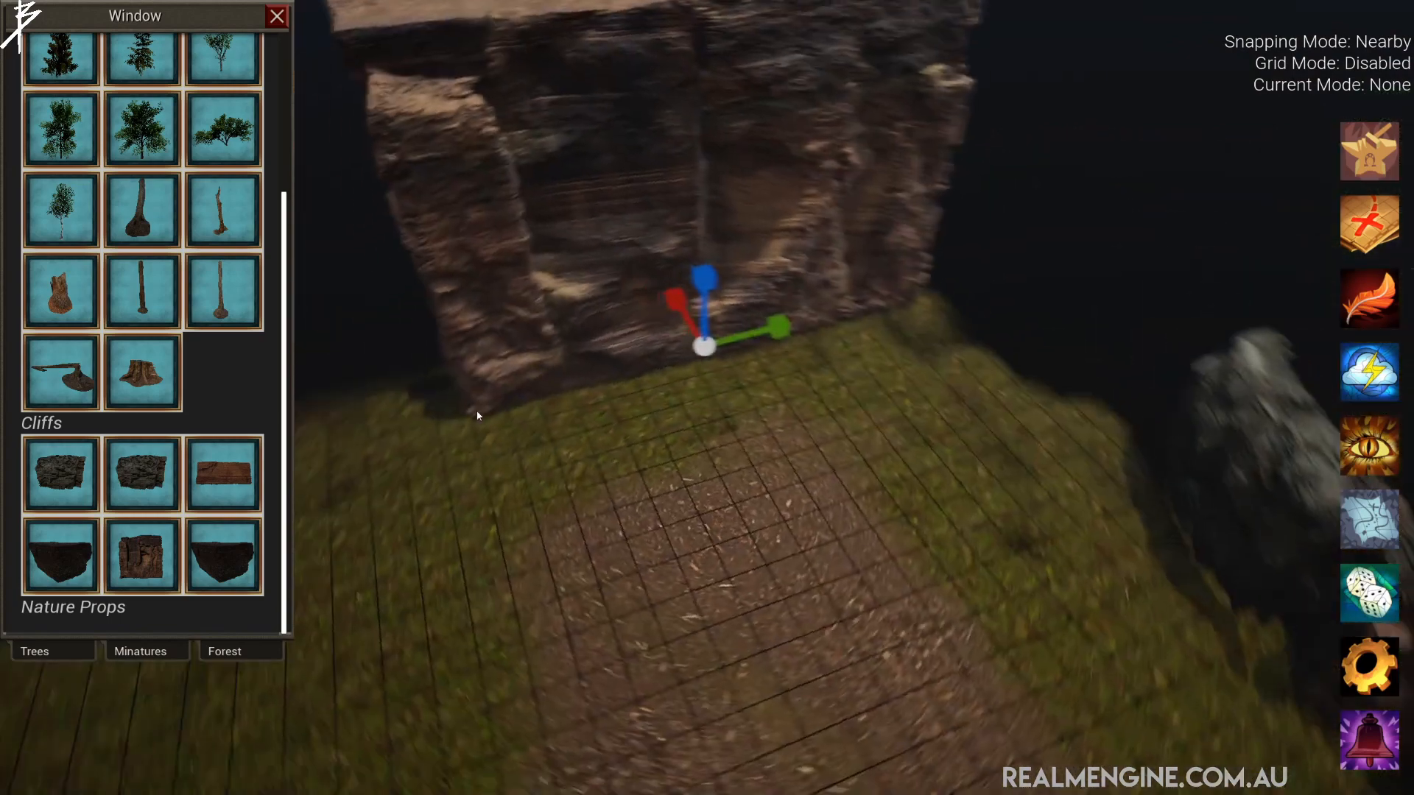
scroll(566, 388, "down", 3)
key("a")
scroll(232, 510, "up", 1)
left_click(232, 509)
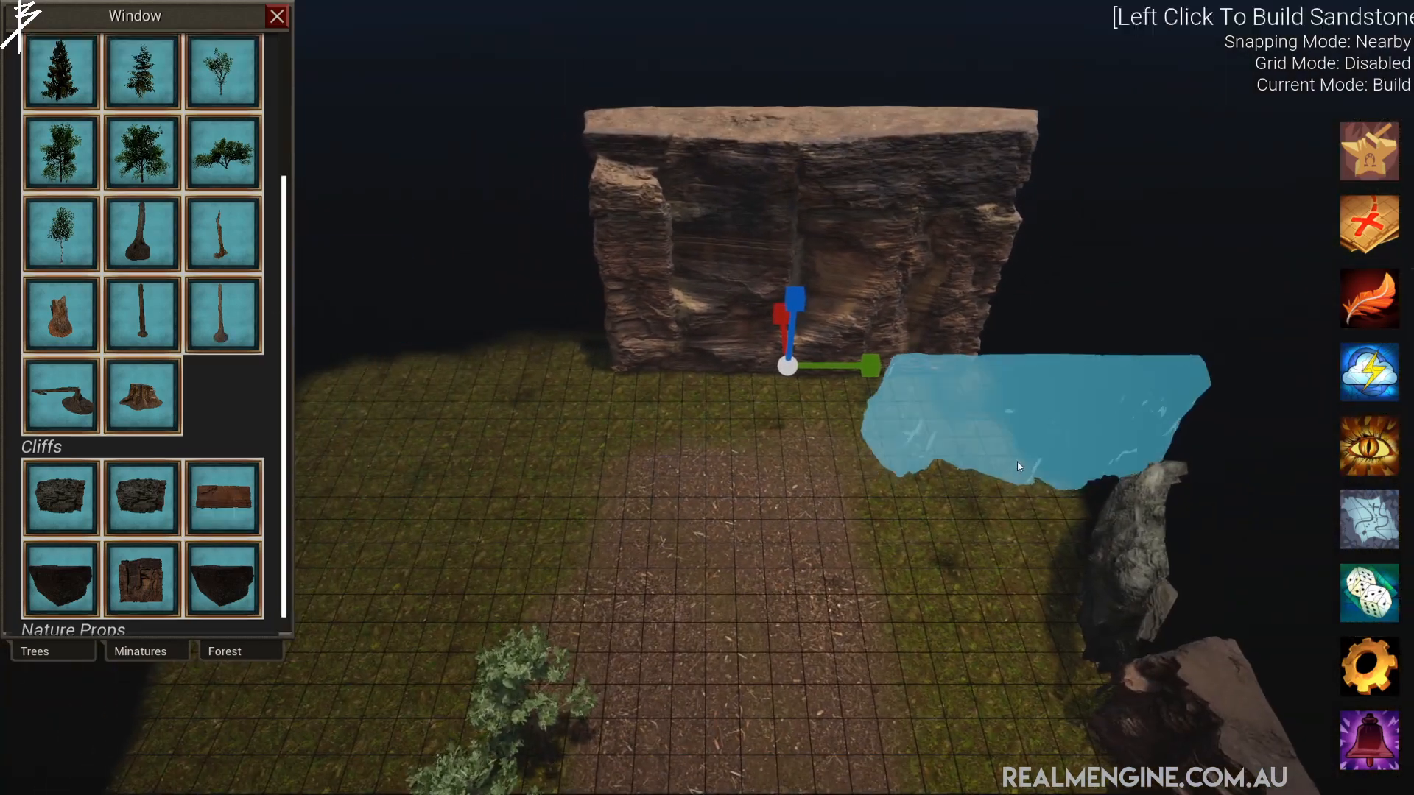
left_click(1014, 439)
left_click(446, 382)
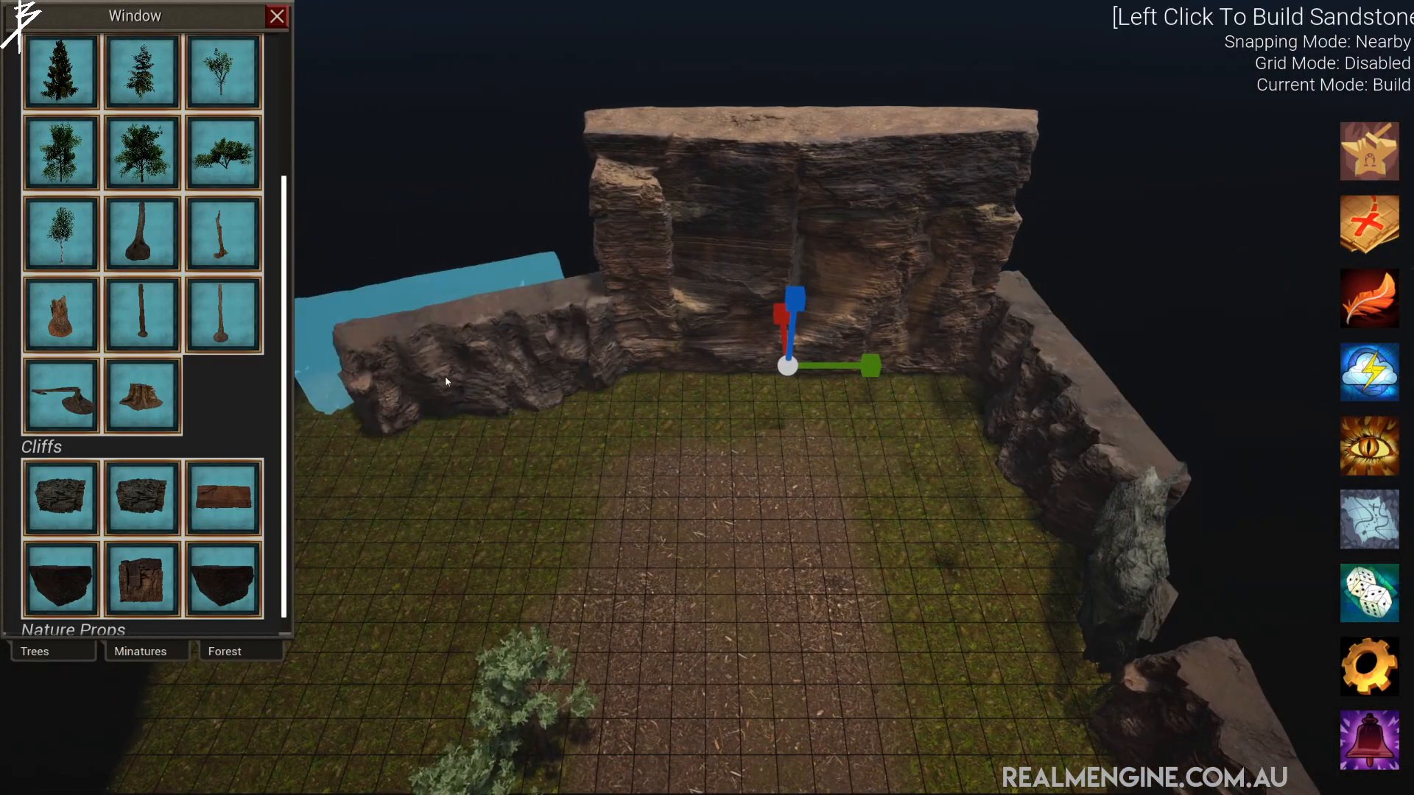
- Extend the wall along the open long side with a sandstone cliff, a stone cliff and another sandstone cliff
key("e")
scroll(699, 317, "up", 3)
left_click(680, 303)
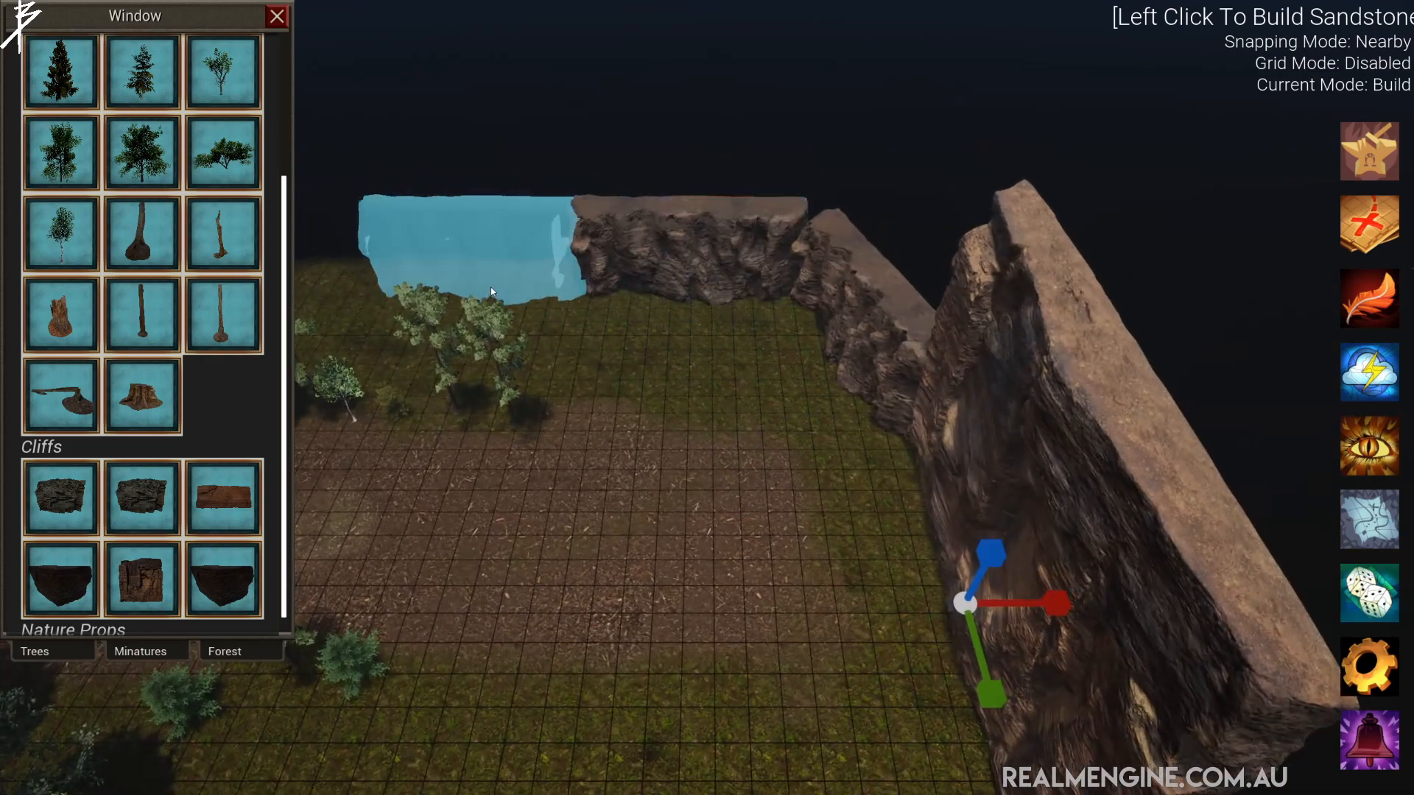
scroll(140, 484, "up", 1)
key("a")
left_click(139, 486)
left_click(605, 277)
left_click(222, 508)
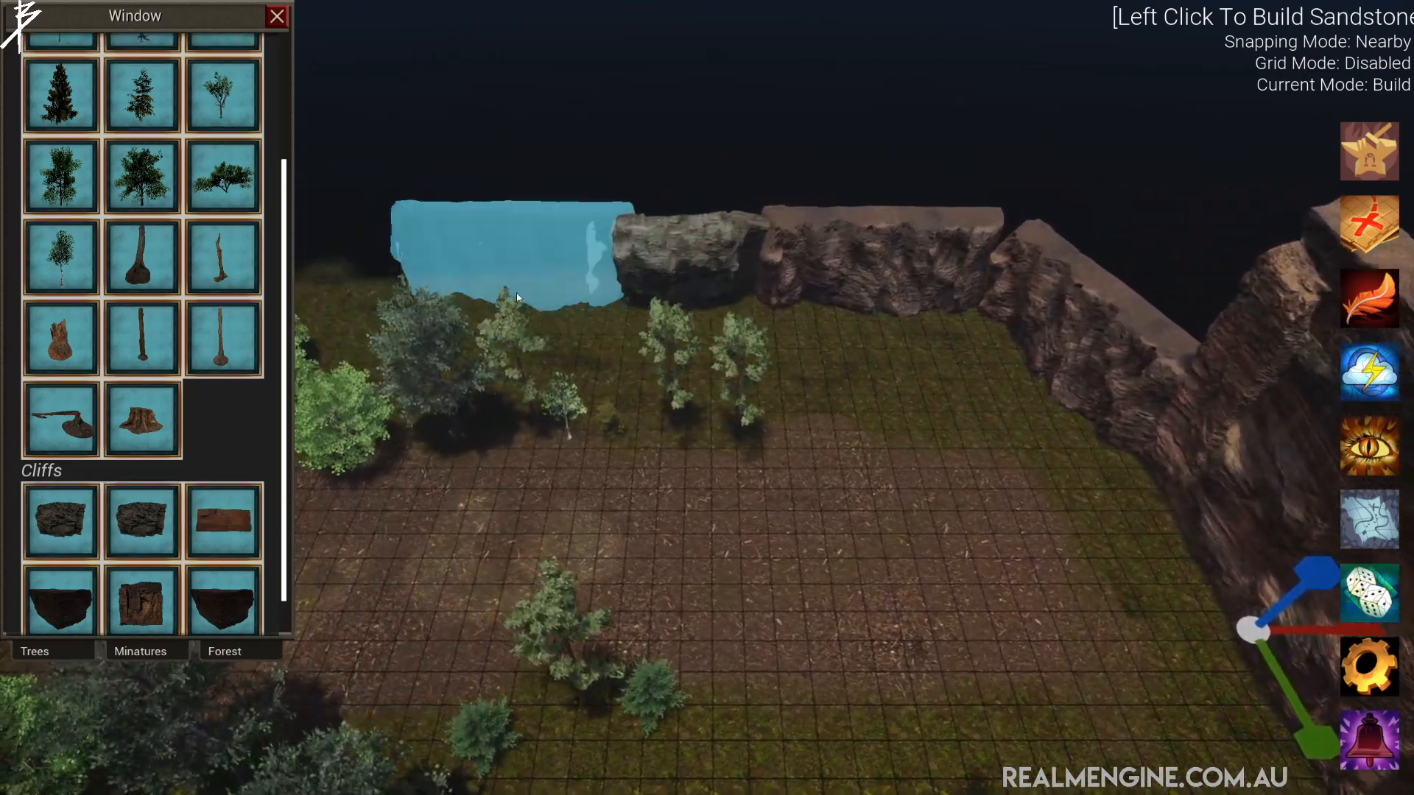
left_click(516, 293)
- Place a Dark CliffFace at the free end of the new wall, behind the light green trees
key("a")
left_click(135, 596)
left_click(222, 598)
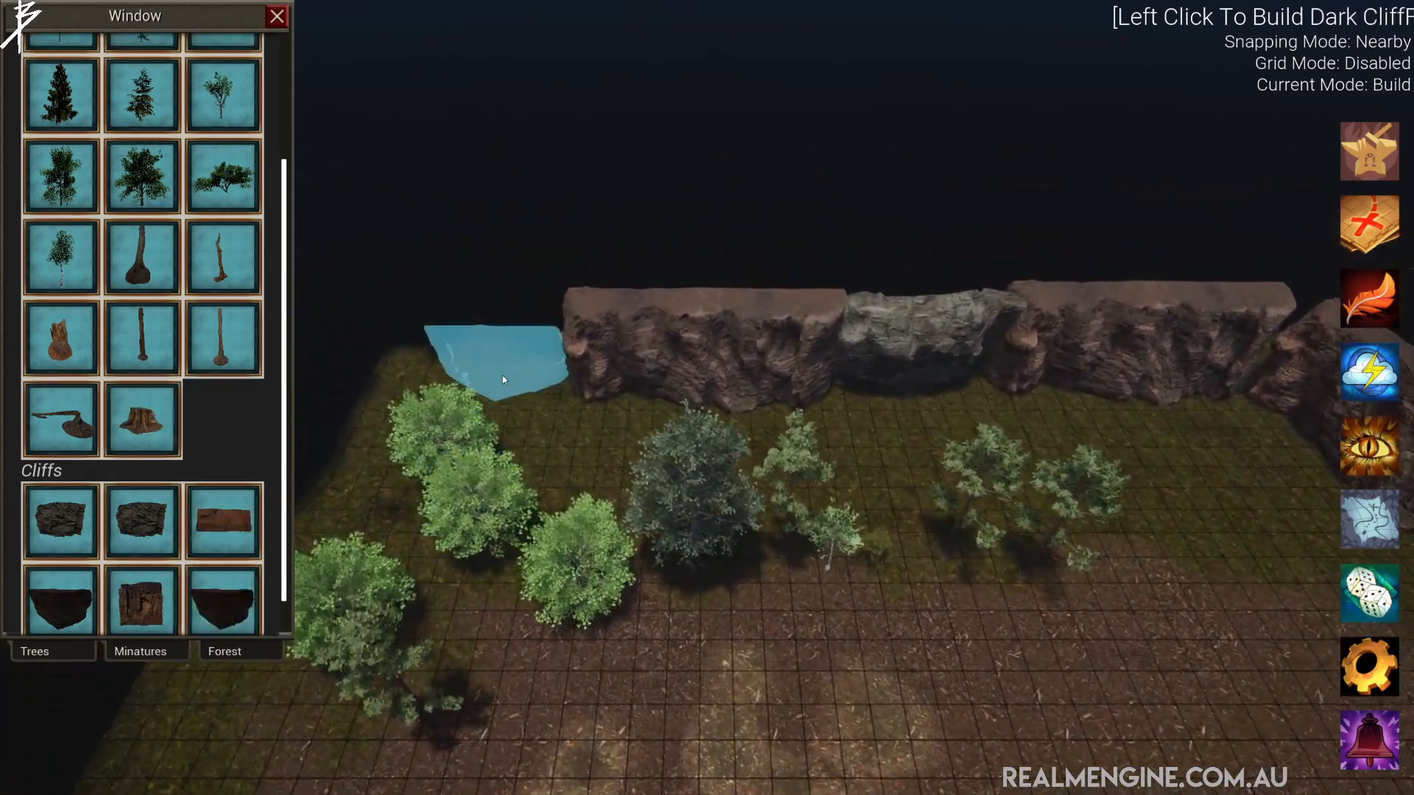
left_click(503, 380)
- Place a sandstone cliff around the corner from the dark cliff, along the grass beside the light green trees
key("a")
key("w")
scroll(74, 495, "down", 2)
left_click(210, 477)
key("e")
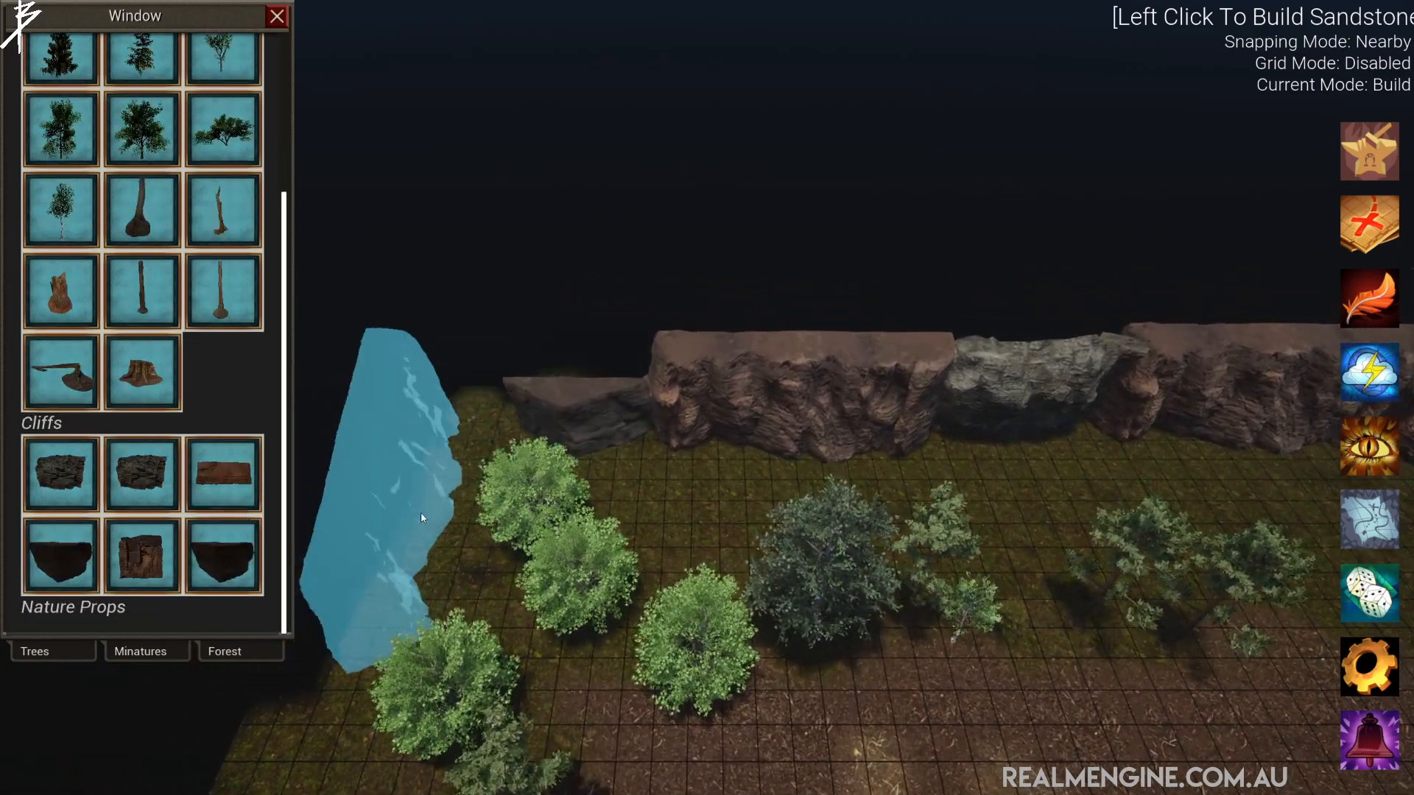
left_click(435, 517)
right_click(448, 513)
- Place a sandstone cliff across the open end of the dirt path, next to the existing corner cliff
key("e")
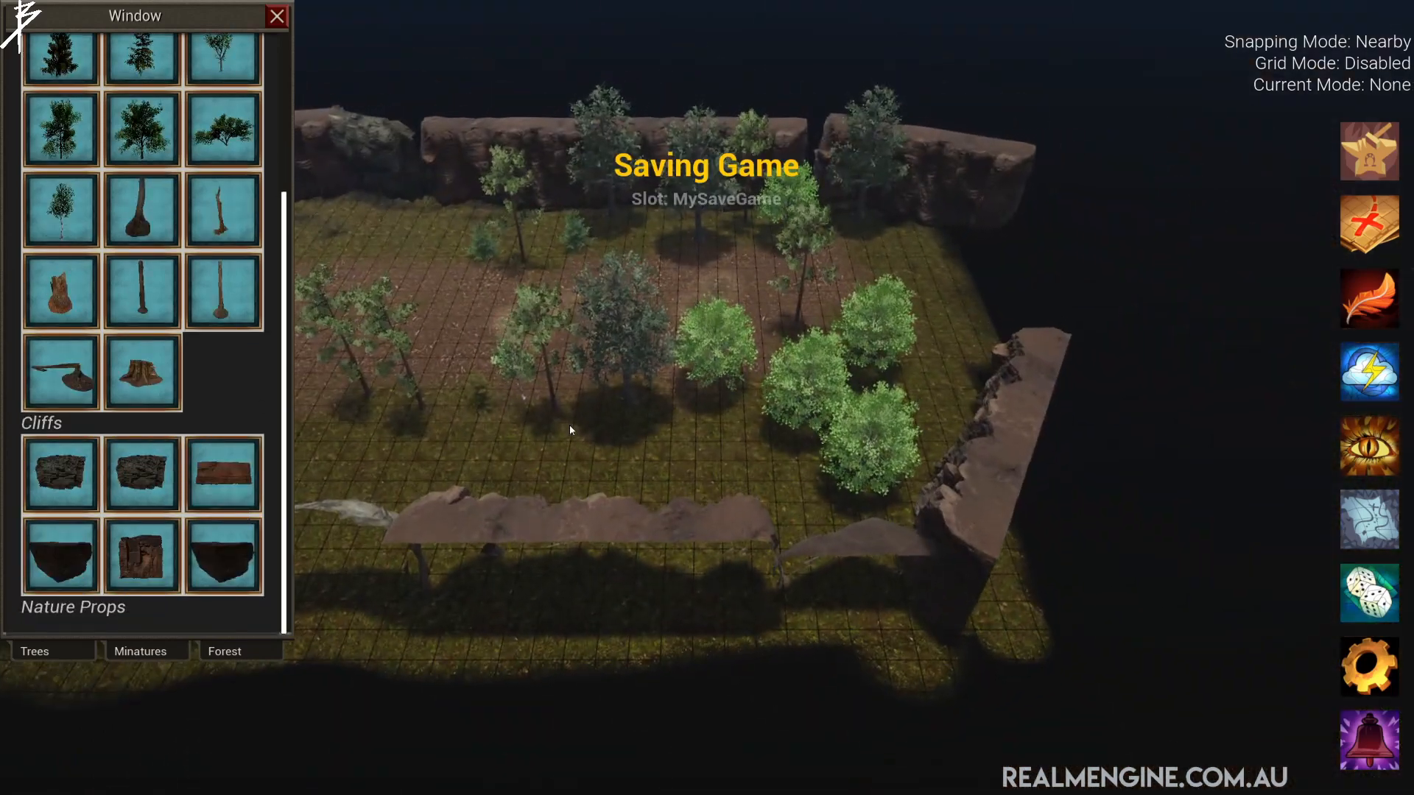
key("e")
key("a")
key("w")
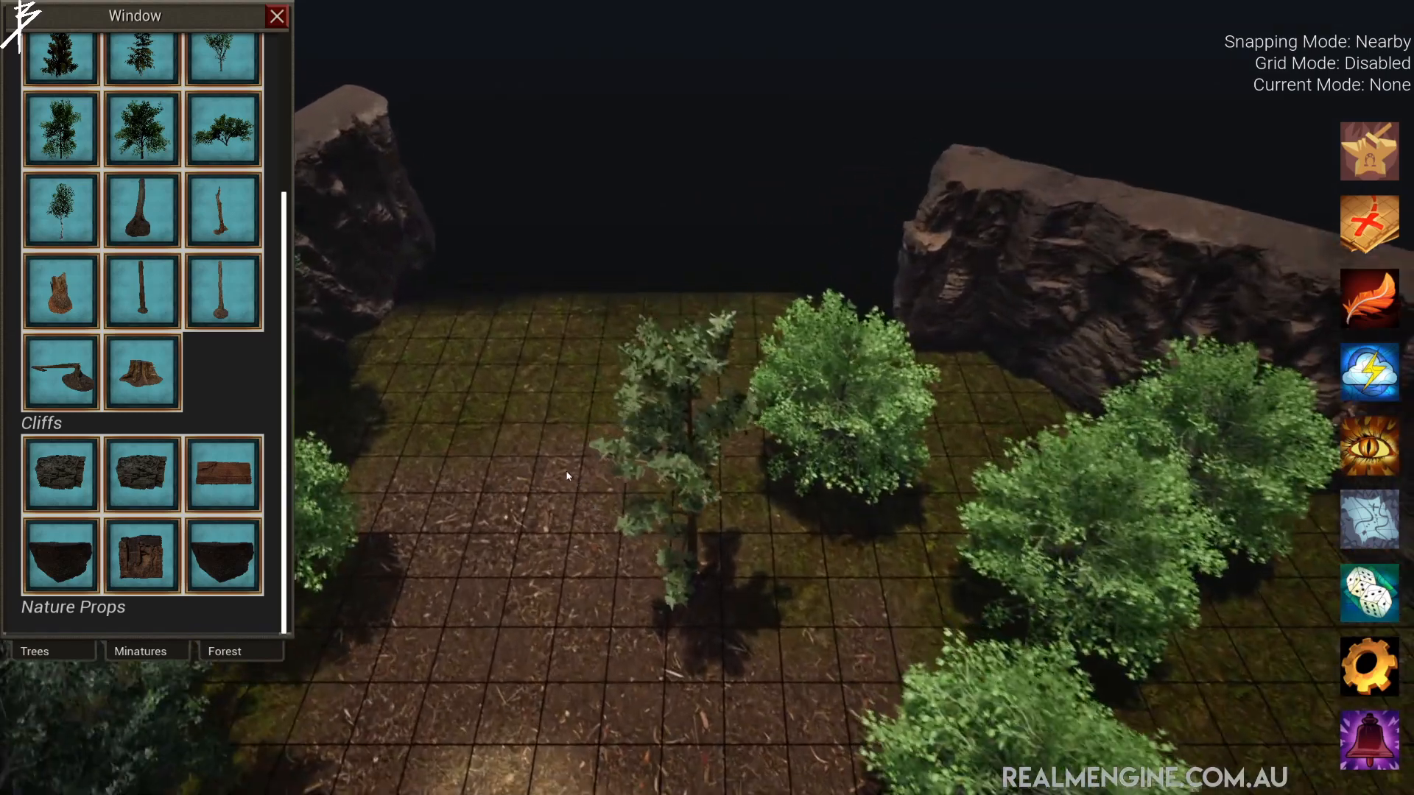
left_click(222, 474)
left_click(638, 331)
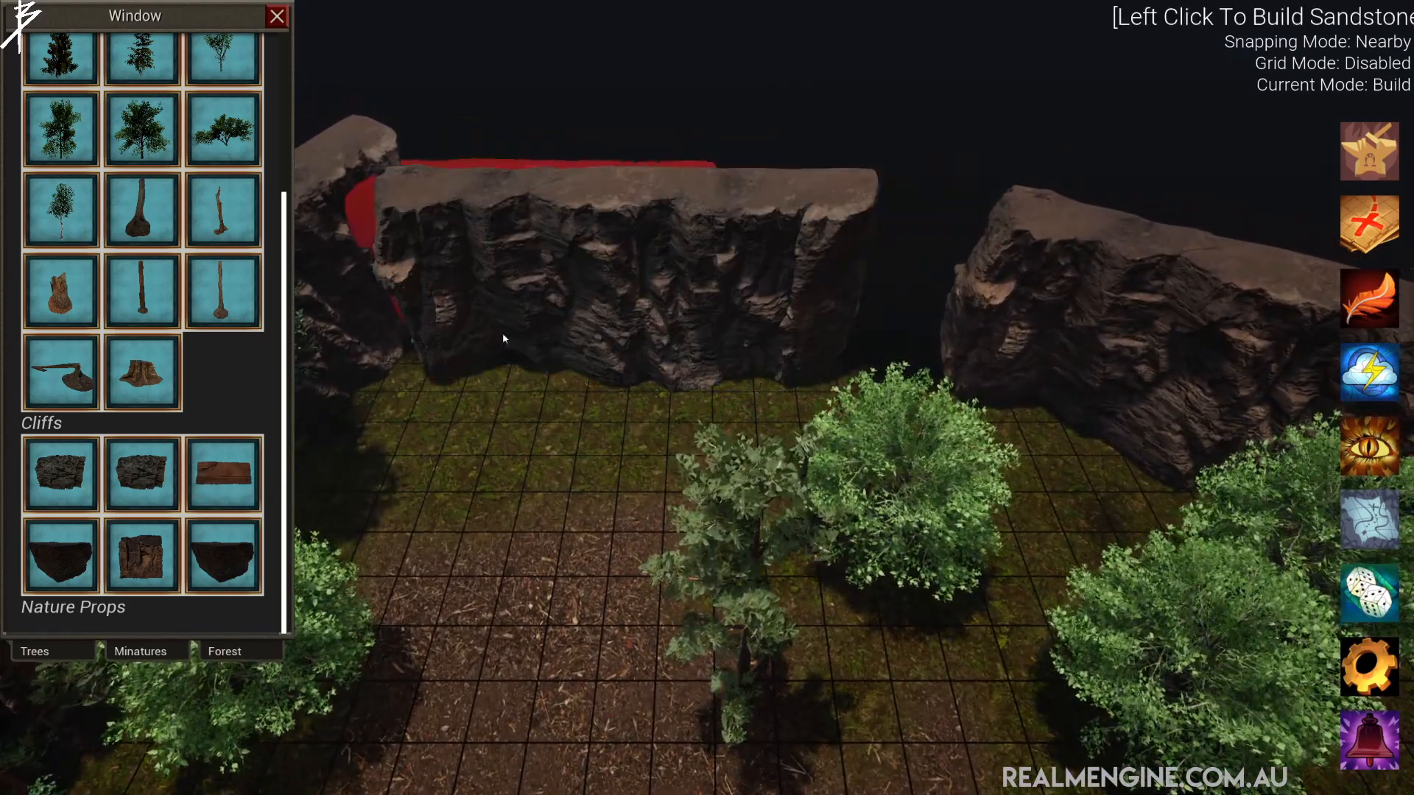
- Place a Broken Tree on the dirt path beside the light green trees
key("s")
left_click(151, 232)
left_click(860, 567)
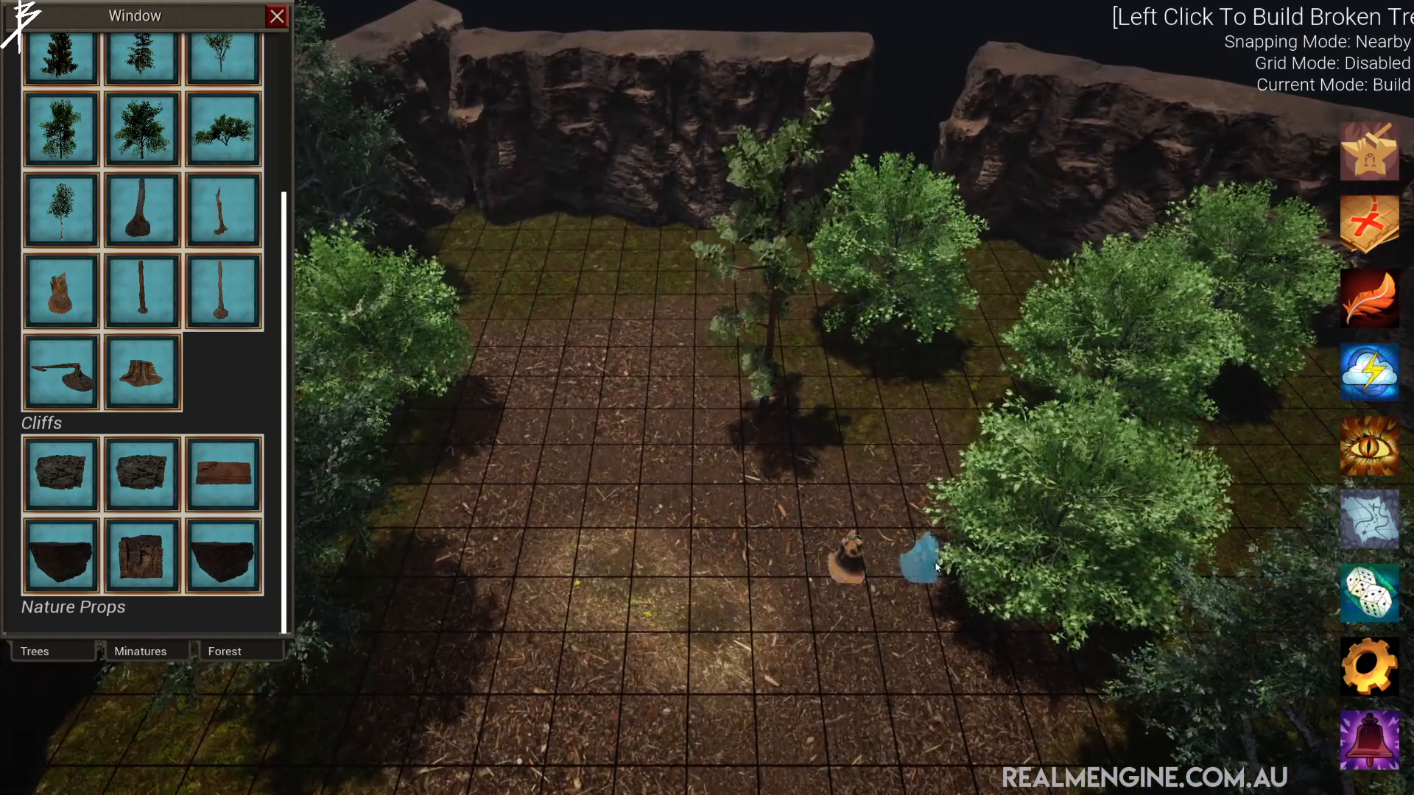
- Stop placing Broken Trees, select the stump on the dirt path and enlarge it in height and width
right_click(935, 567)
left_click(848, 566)
left_click_drag(856, 508, 858, 449)
left_click_drag(933, 562, 994, 562)
key("e")
left_click_drag(626, 461, 578, 461)
scroll(702, 535, "up", 3)
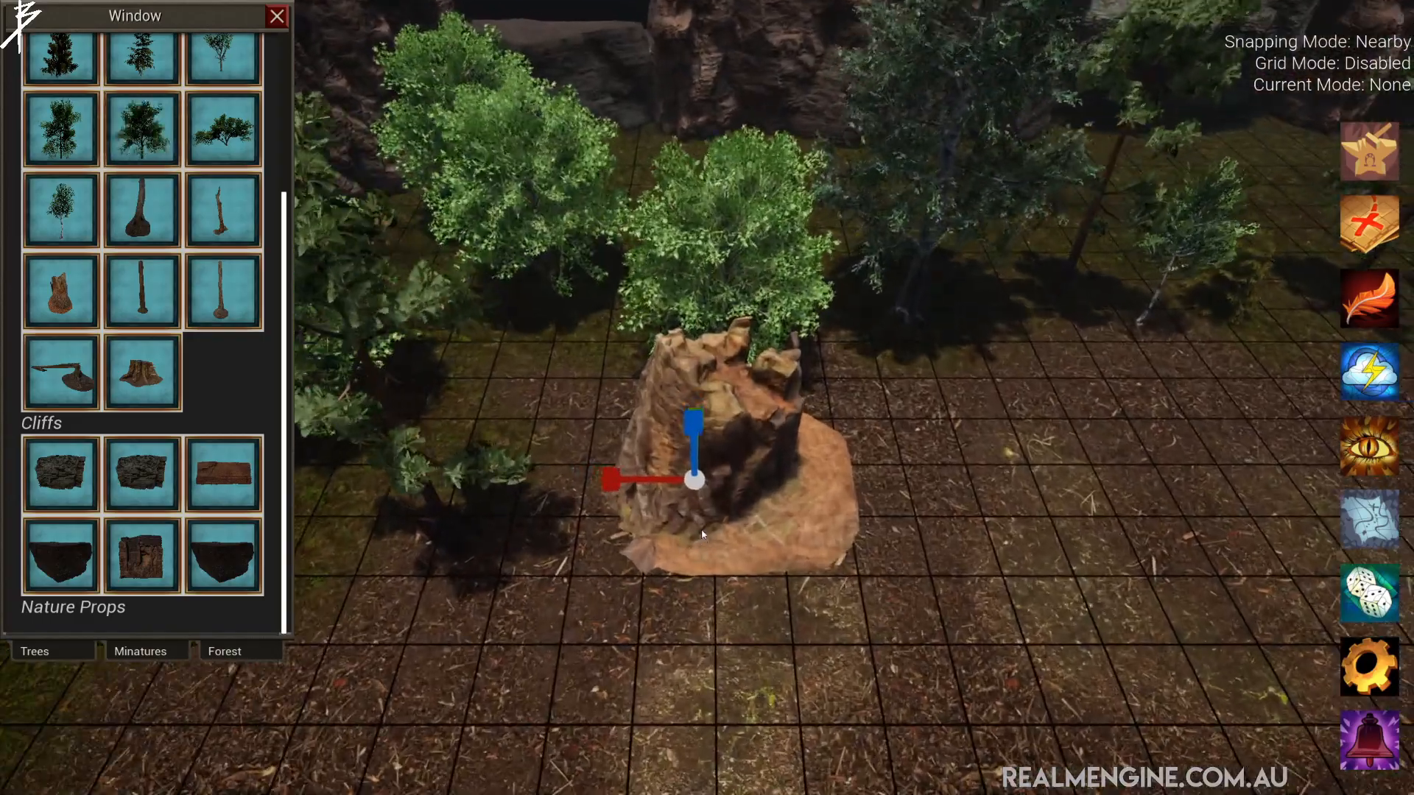
- Fine-tune the stump's scale to about 4.1 in X and 5.3 in Y, and reduce its height
scroll(701, 529, "down", 6)
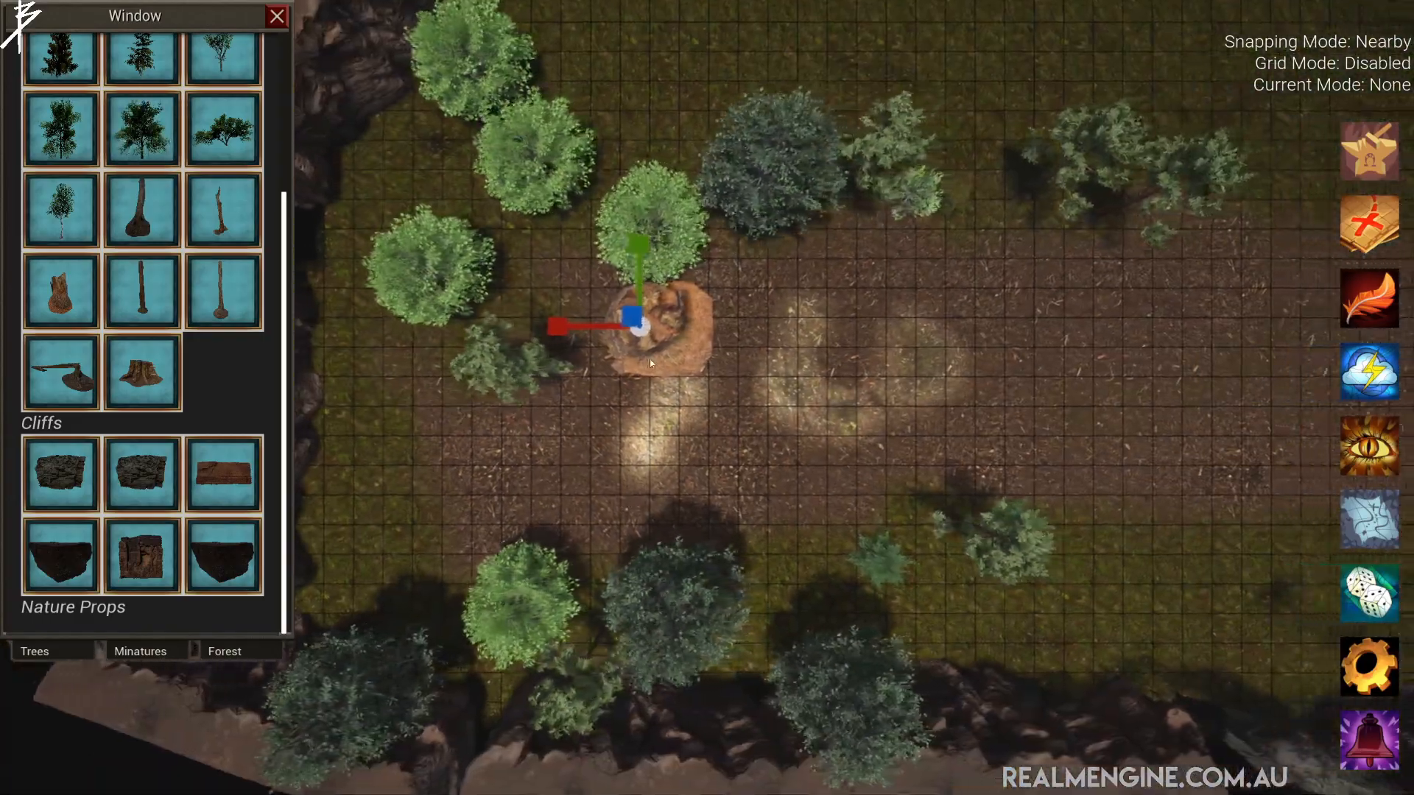
left_click_drag(524, 328, 526, 328)
left_click_drag(613, 262, 615, 271)
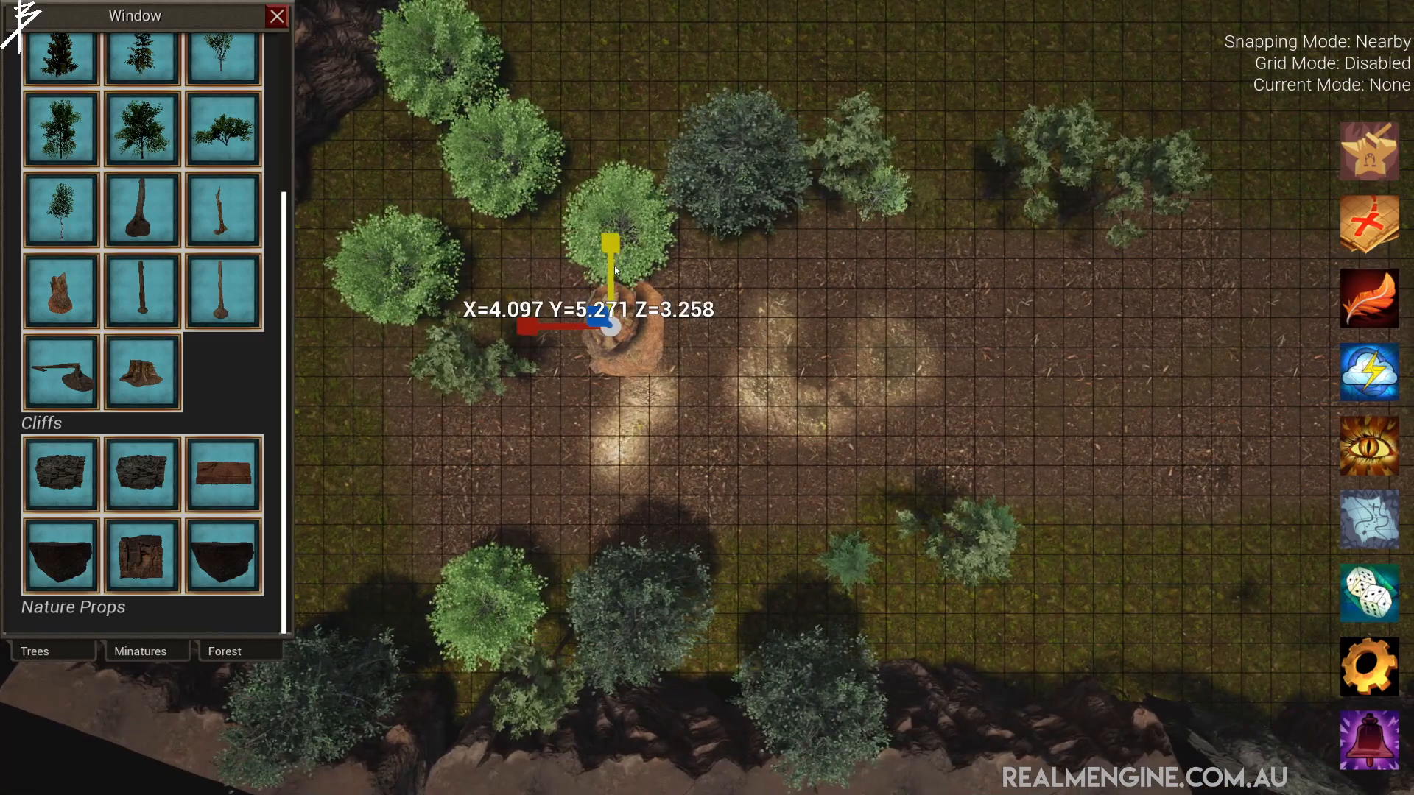
middle_click_drag(606, 273, 603, 277)
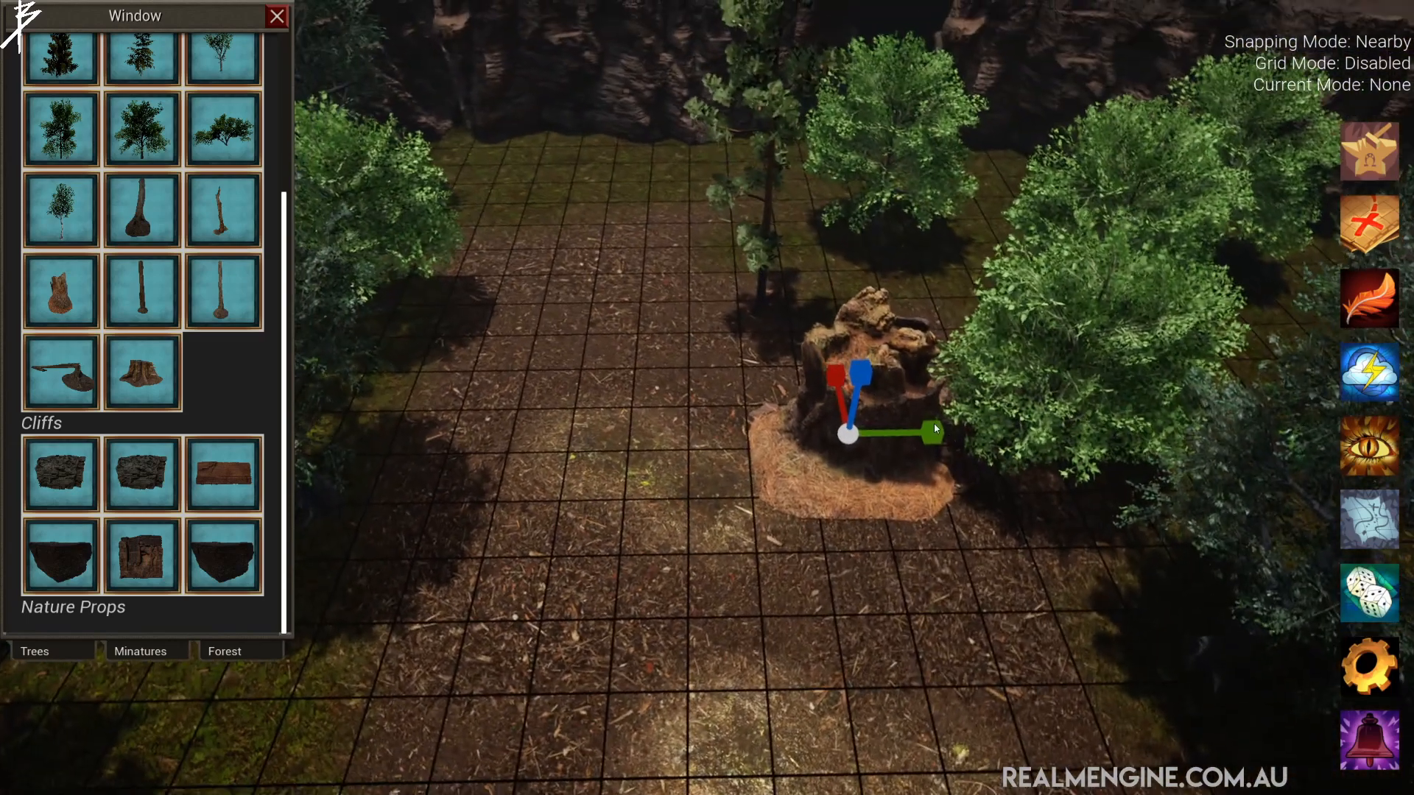
mouse_move(930, 438)
left_mouse_down()
mouse_move(917, 437)
mouse_move(928, 432)
left_mouse_up()
mouse_move(863, 377)
left_mouse_down()
mouse_move(867, 397)
mouse_move(865, 361)
left_mouse_up()
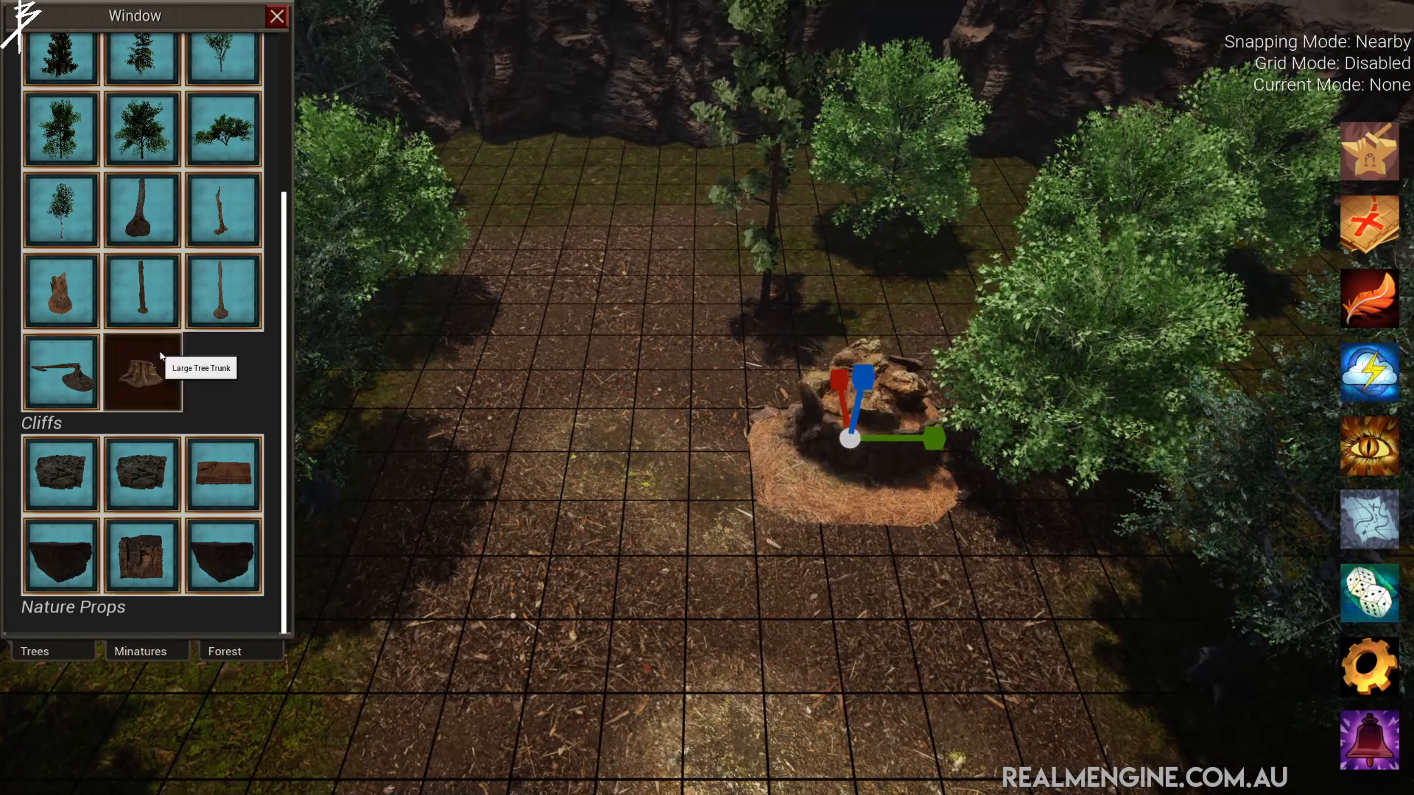
- From the Forest assets, place Small Ferns and Small Bushes on the dirt around the stump and by the trees near the far cliff
scroll(740, 503, "down", 5)
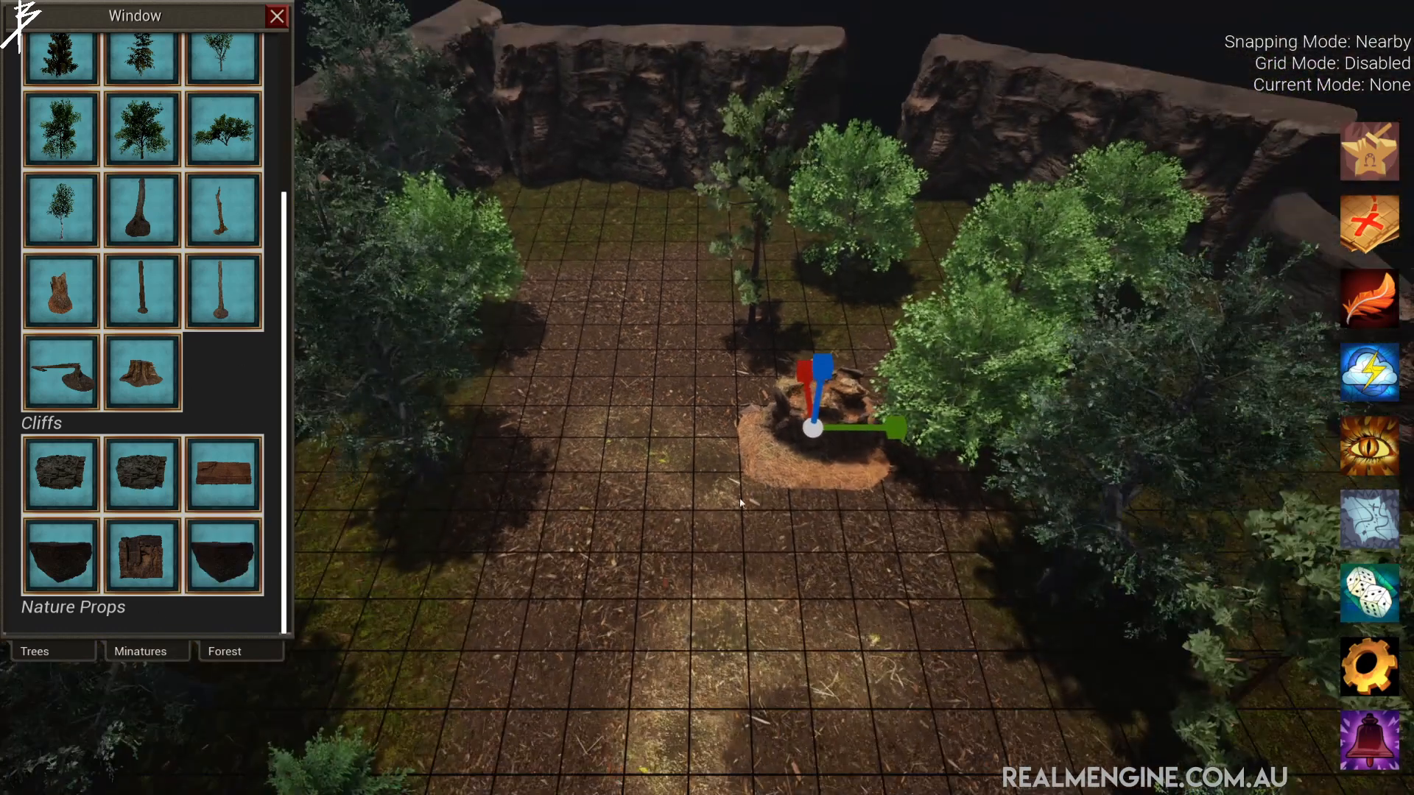
left_click(227, 653)
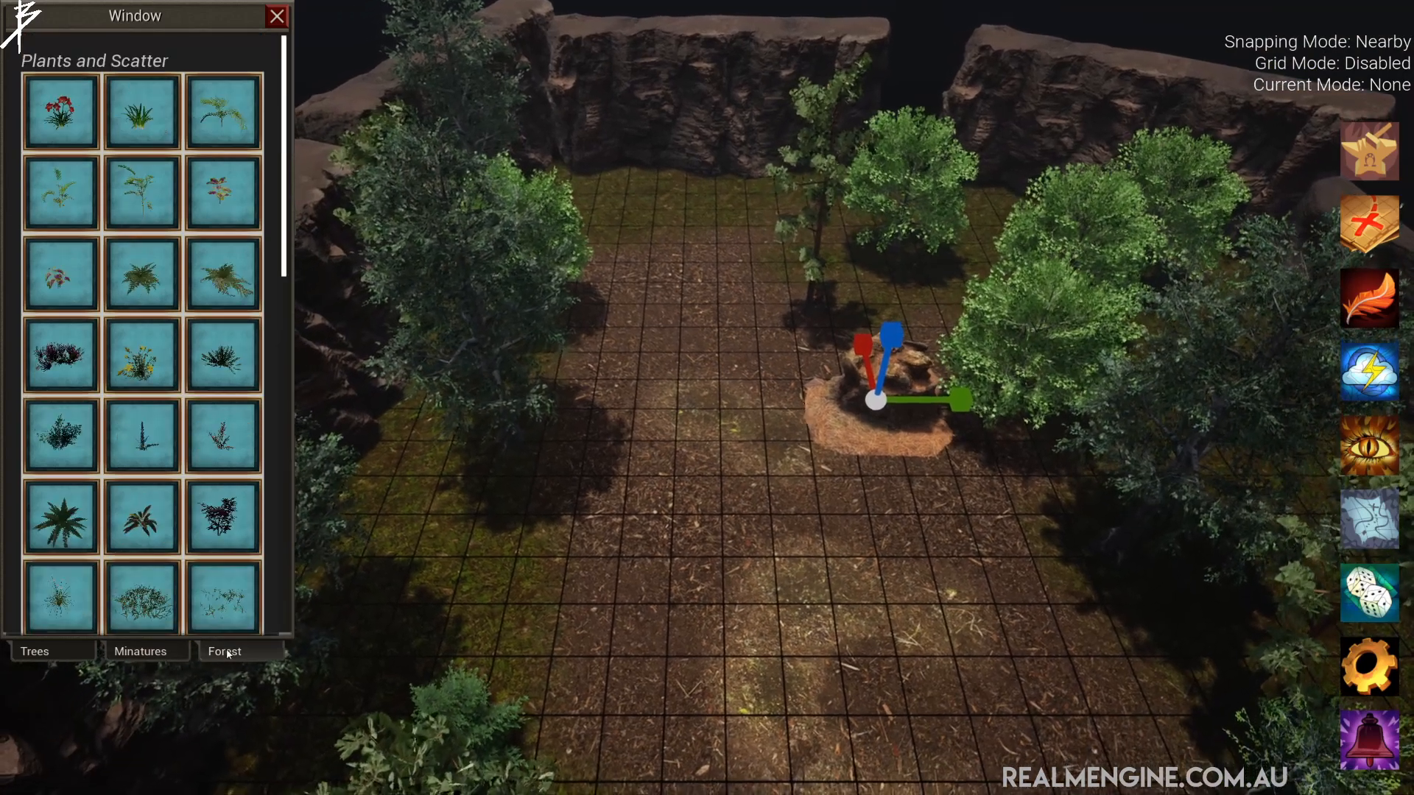
scroll(78, 443, "down", 15)
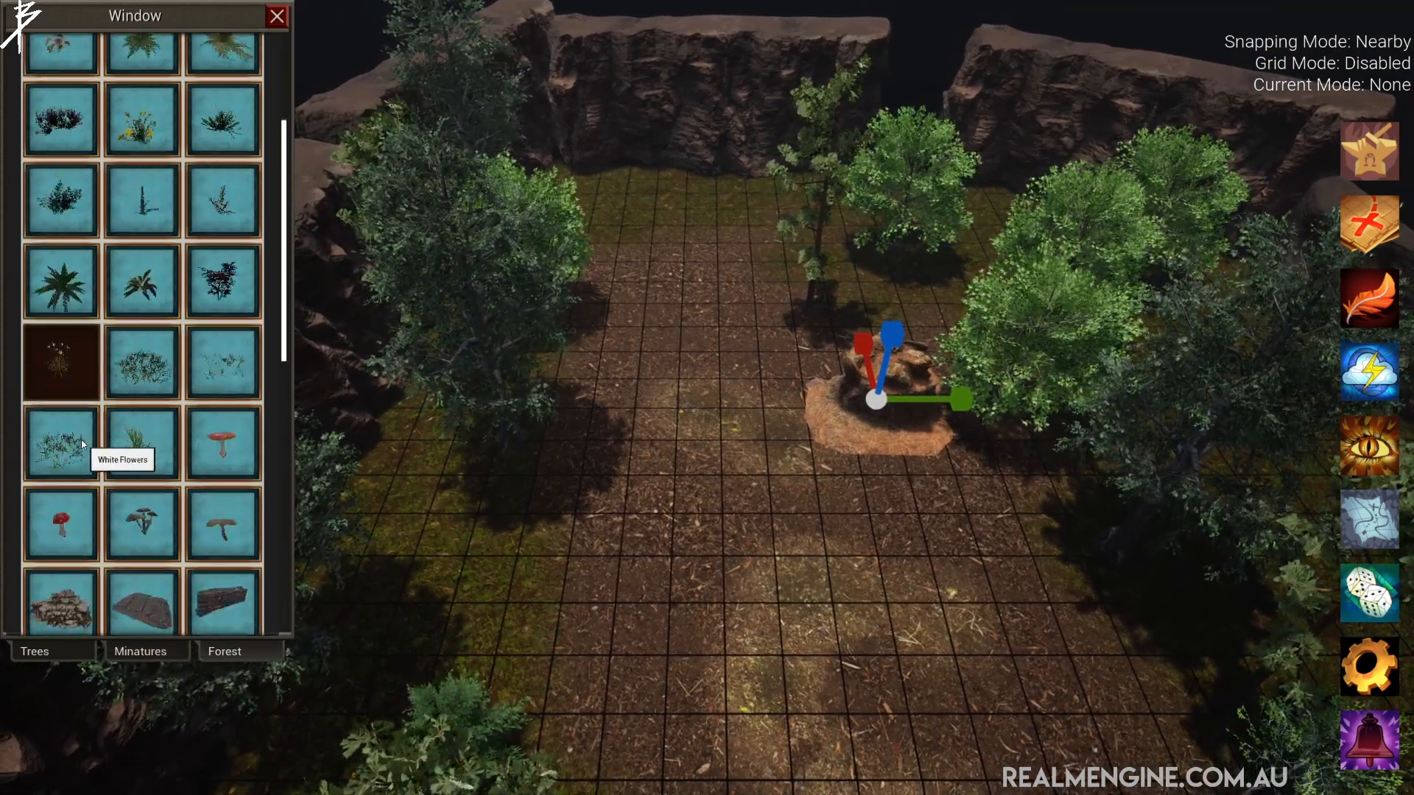
scroll(147, 486, "up", 12)
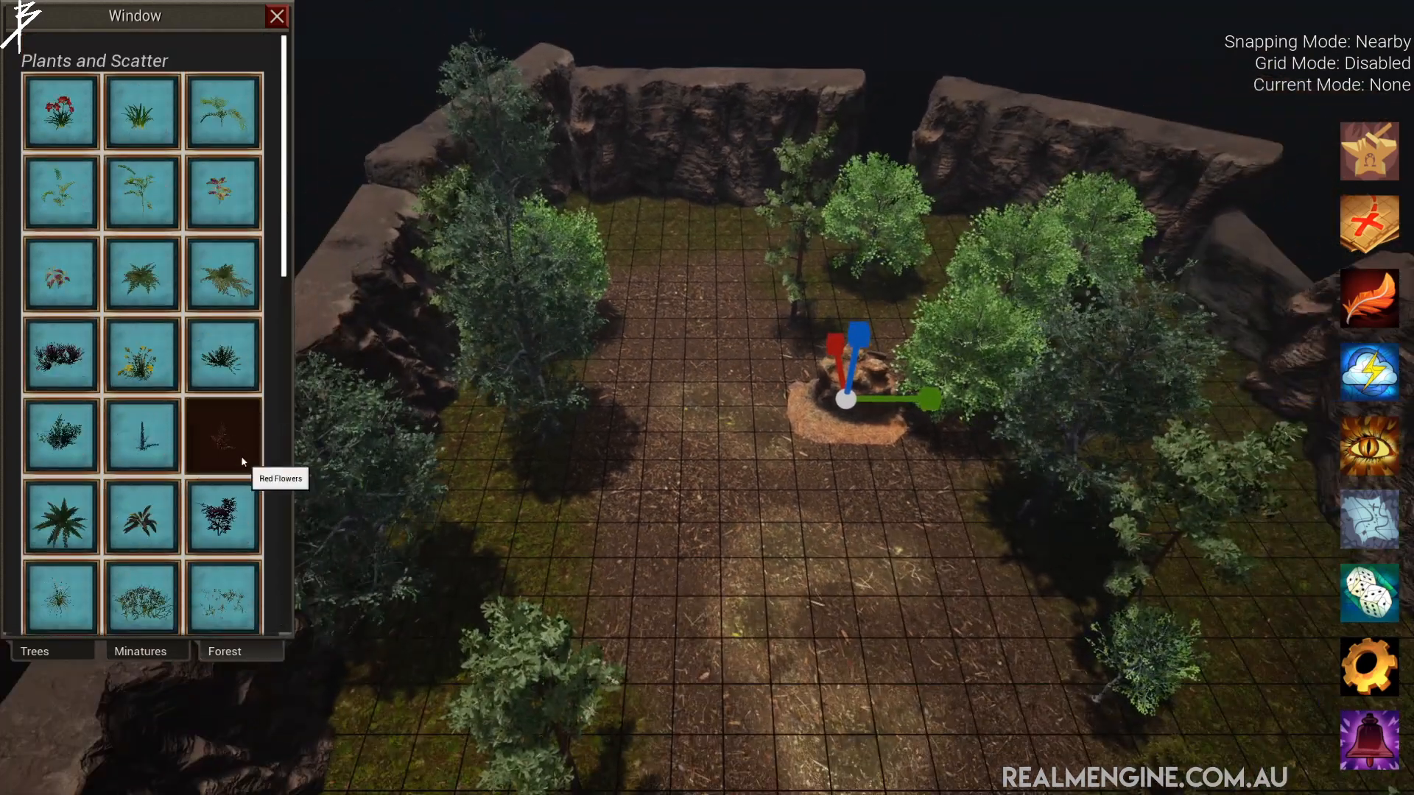
scroll(221, 456, "down", 10)
scroll(191, 486, "up", 2)
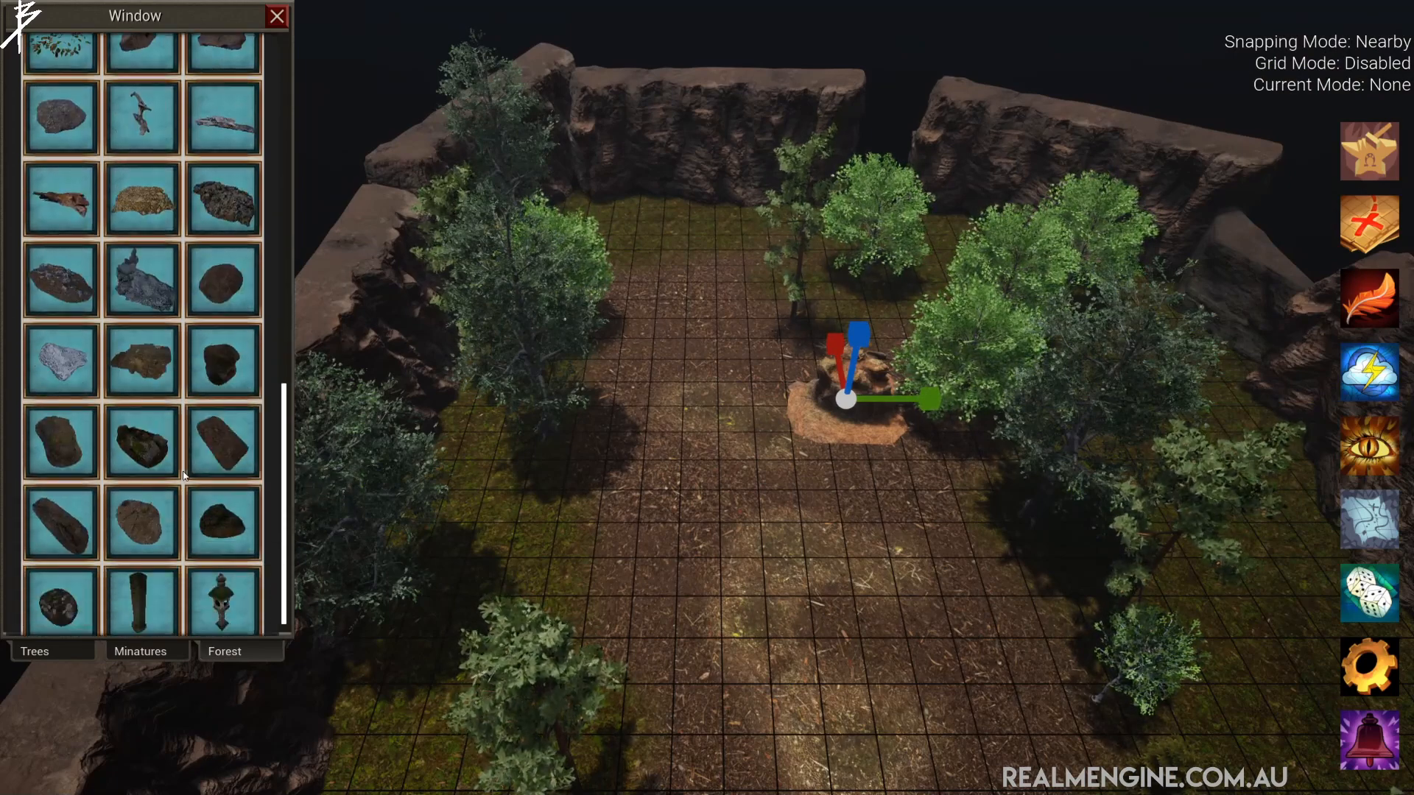
scroll(177, 463, "up", 9)
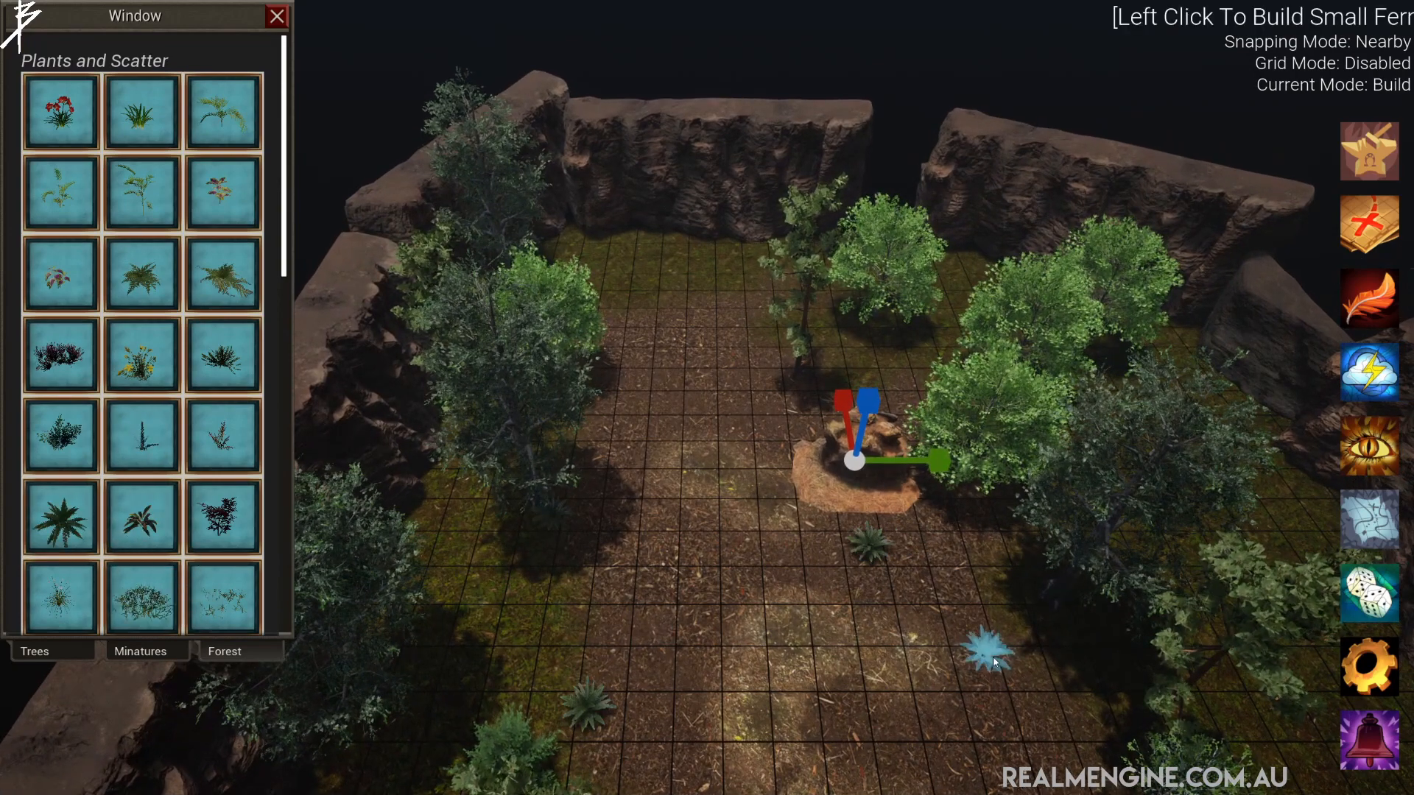
left_click(72, 435)
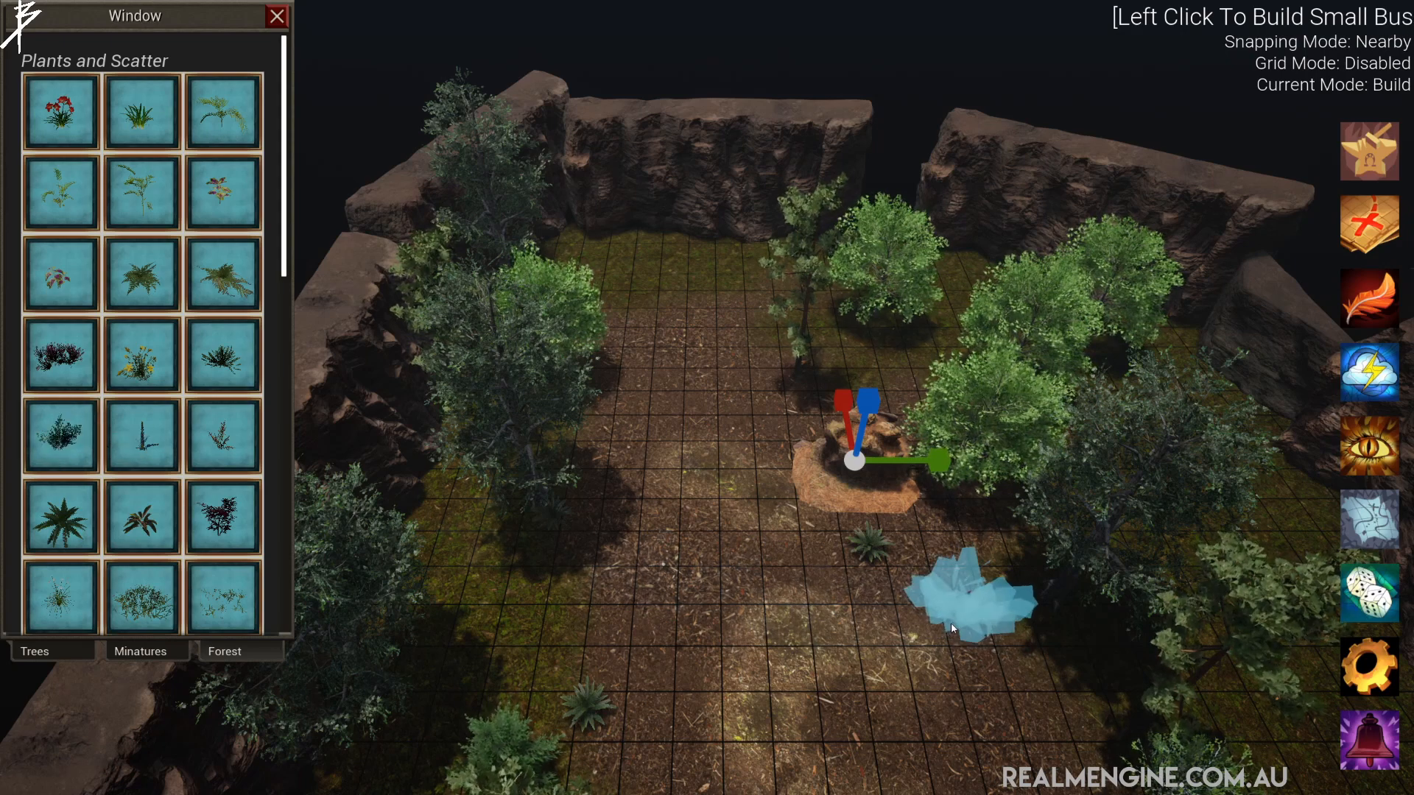
left_click(930, 616)
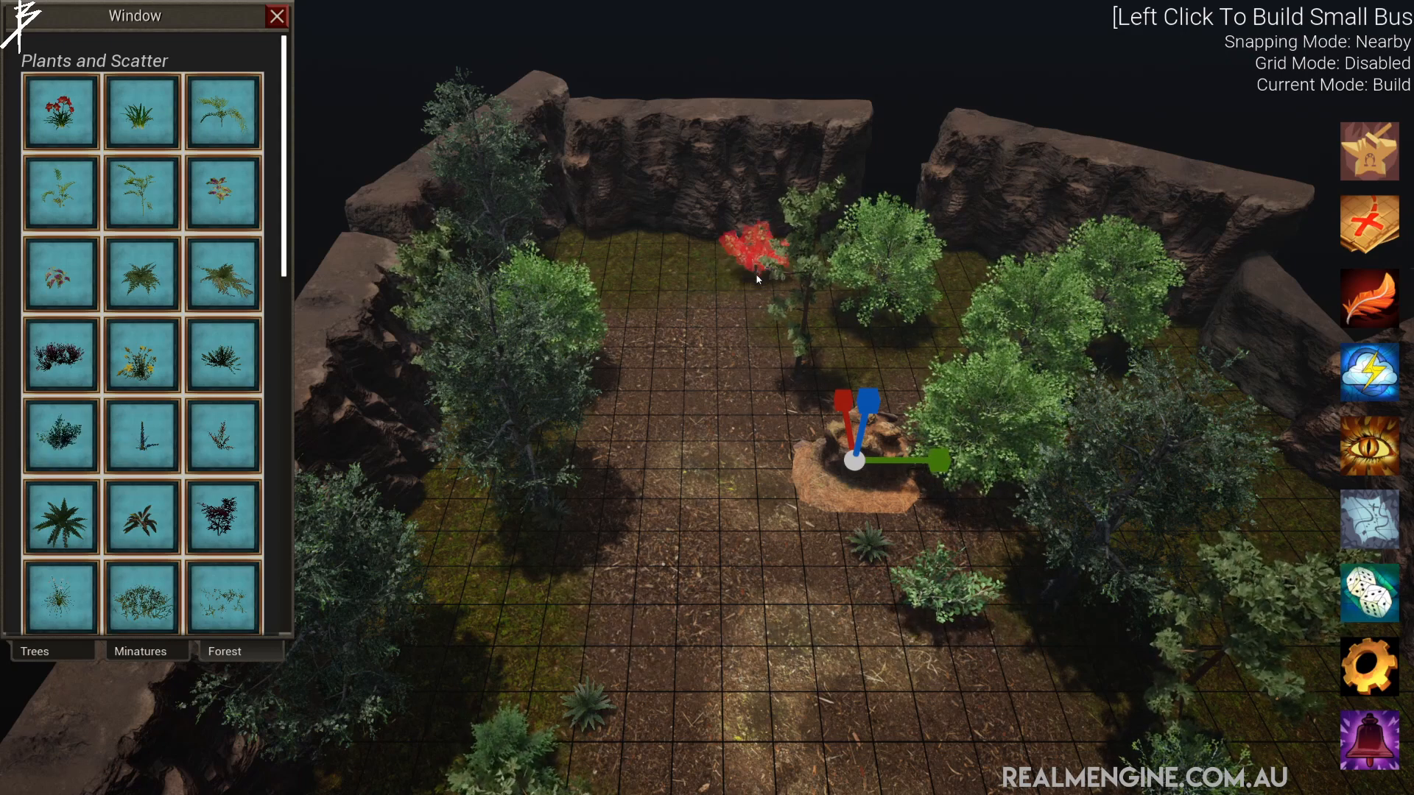
left_click(781, 483)
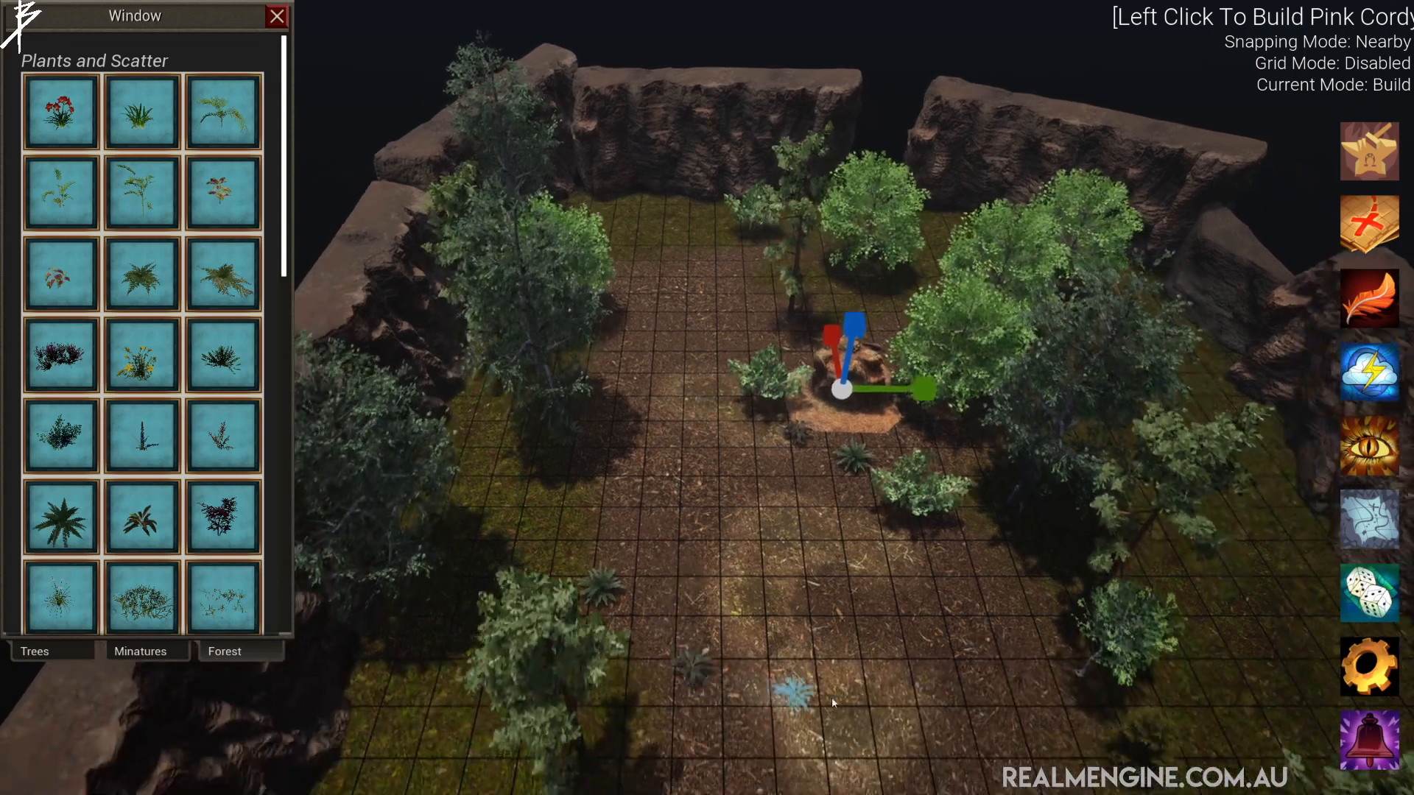
- Place a Pink Cordyline beside the small conifer and a Large Grass clump at the edge of the path
key("s")
left_click(618, 622)
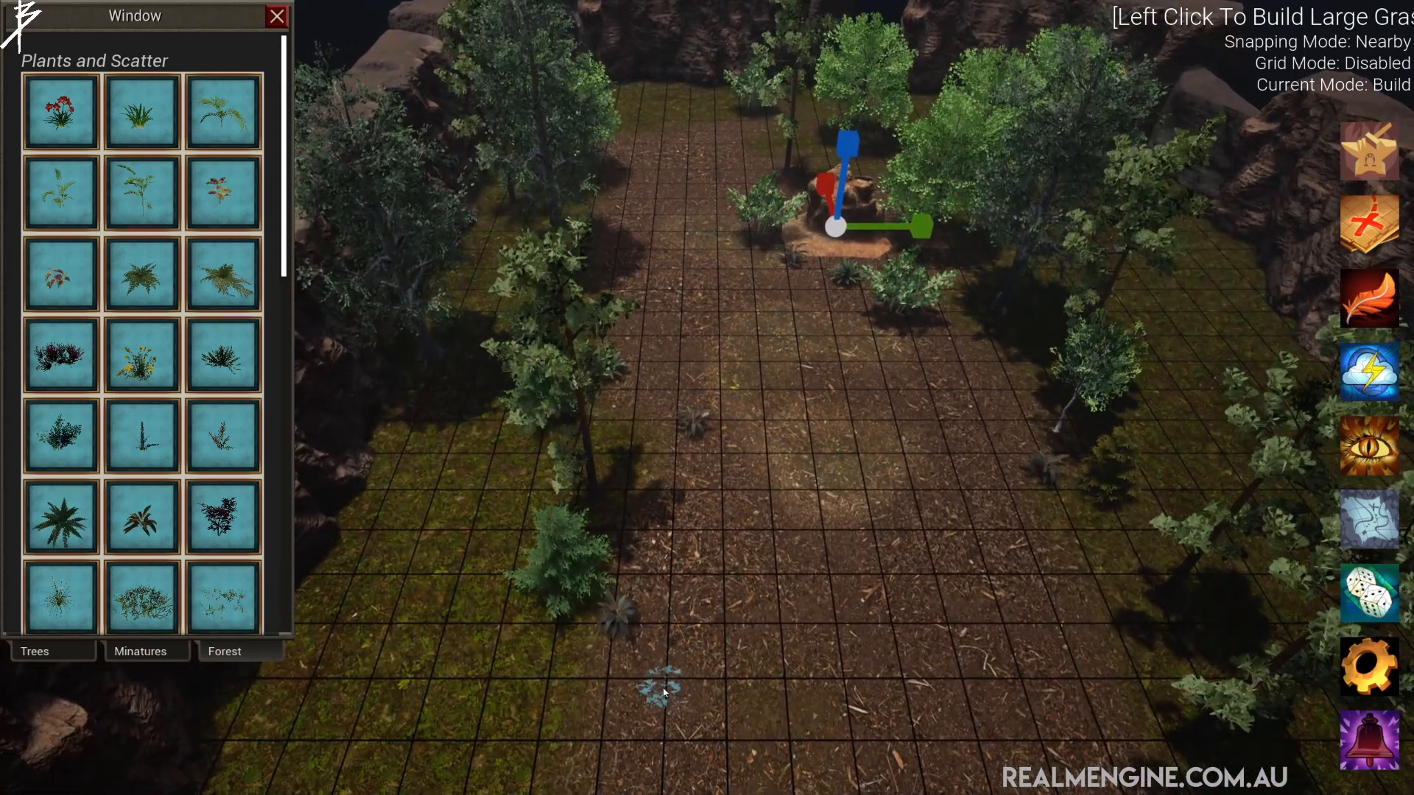
left_click(676, 676)
- Scatter Lemon Grass clumps along both edges of the dirt path and beside the bush near the stump
scroll(84, 496, "down", 5)
scroll(85, 495, "up", 3)
left_click(139, 421)
left_click(712, 563)
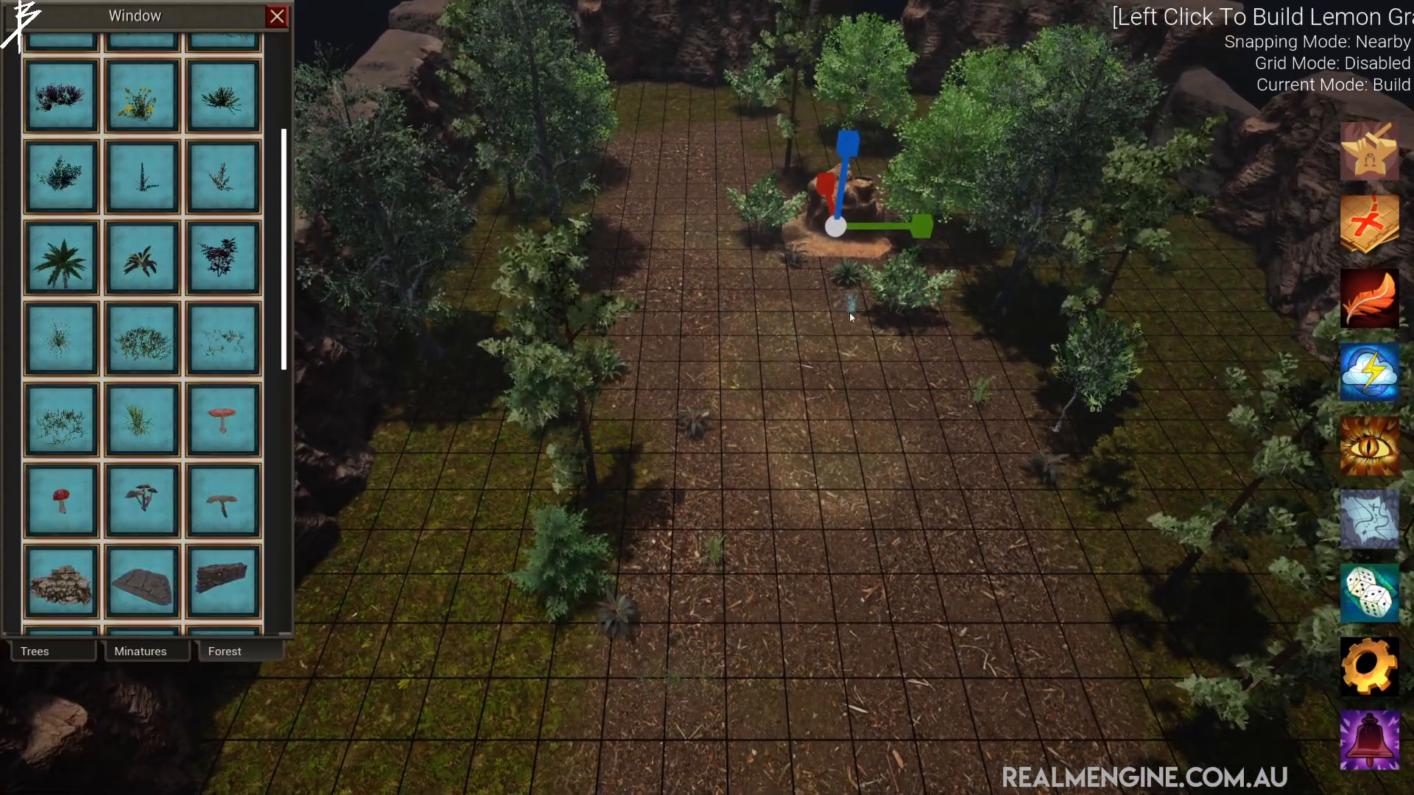
left_click(1063, 723)
- Place a Jungle Stone pile at the path's edge and add brown and red mushrooms beside it and the cordyline across the path
left_click(61, 578)
left_click(1049, 593)
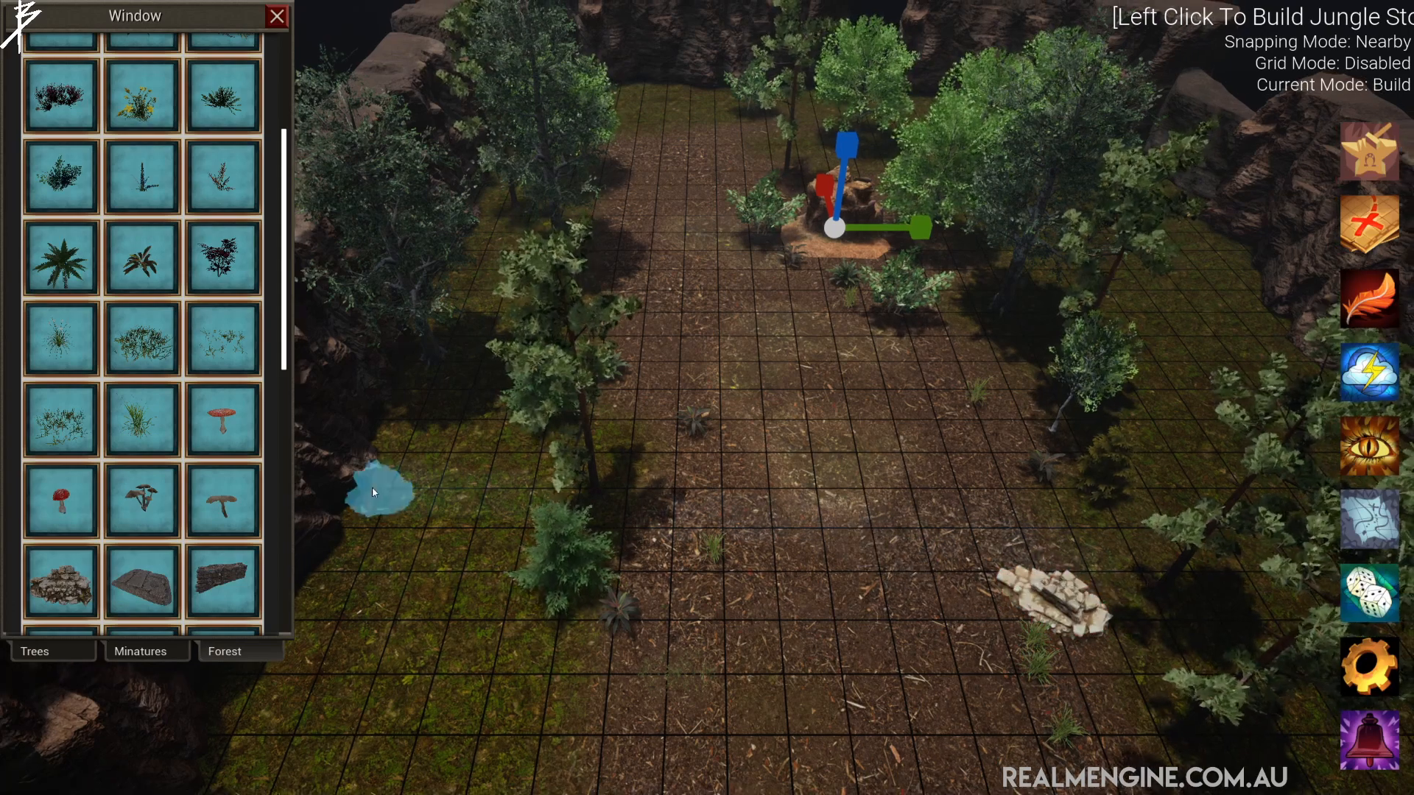
scroll(197, 566, "up", 1)
left_click(161, 556)
left_click(1022, 558)
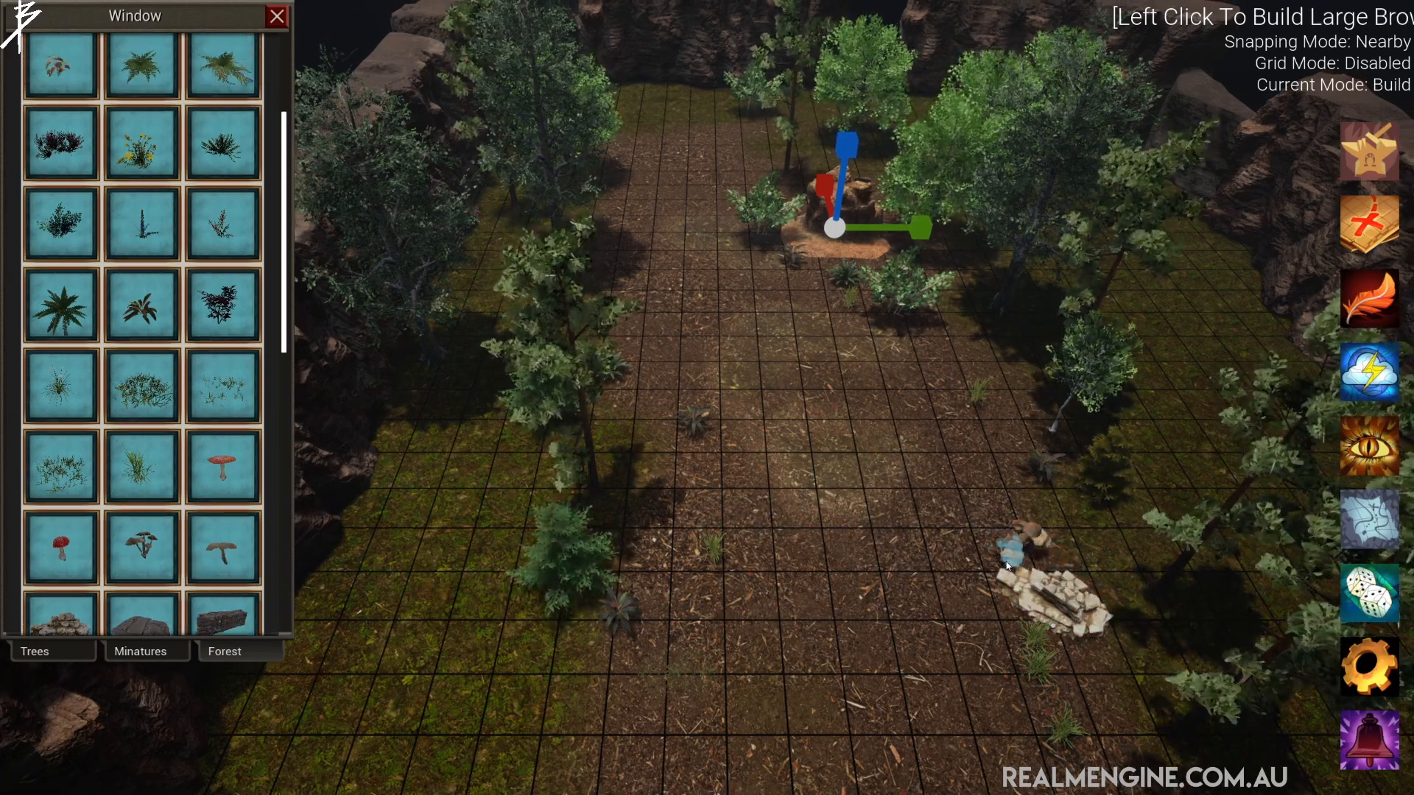
left_click(210, 492)
left_click(687, 443)
- Place two Volcanic Rocks near the cordyline and a Broken Wood piece on the opposite side of the path
scroll(128, 552, "down", 7)
left_click(147, 434)
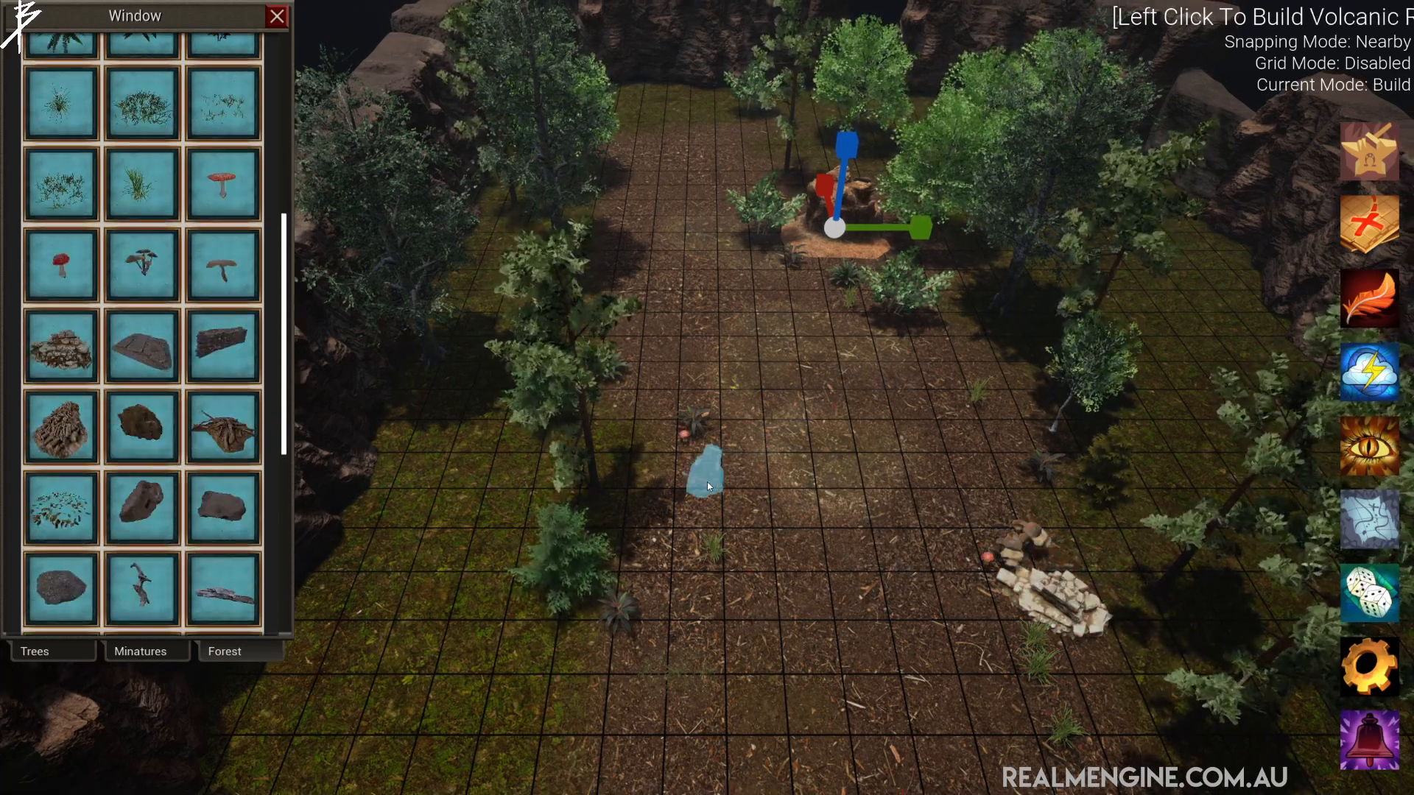
left_click(685, 499)
scroll(682, 508, "up", 4)
left_click(543, 439)
left_click(212, 428)
left_click(1178, 330)
scroll(1031, 442, "up", 1)
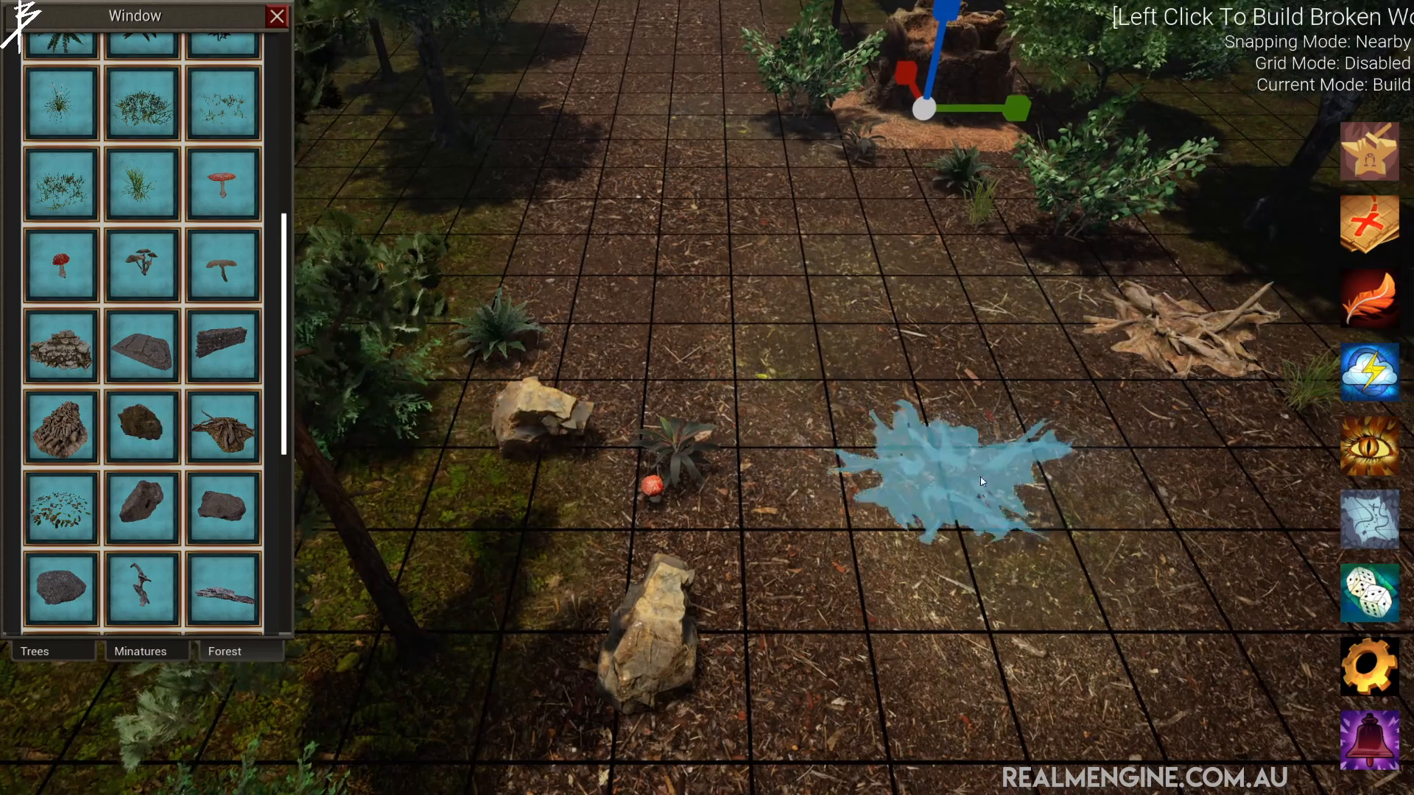
- Place yellow Saint John's flowers beside the cordyline with the red mushroom and next to the bush near the stump
left_click(84, 414)
scroll(147, 430, "up", 8)
left_click(142, 357)
left_click(654, 426)
left_click(994, 206)
- Place four large red-flowering plants beside the rocks, by the Jungle Stone pile and further down the dirt path
scroll(669, 555, "down", 3)
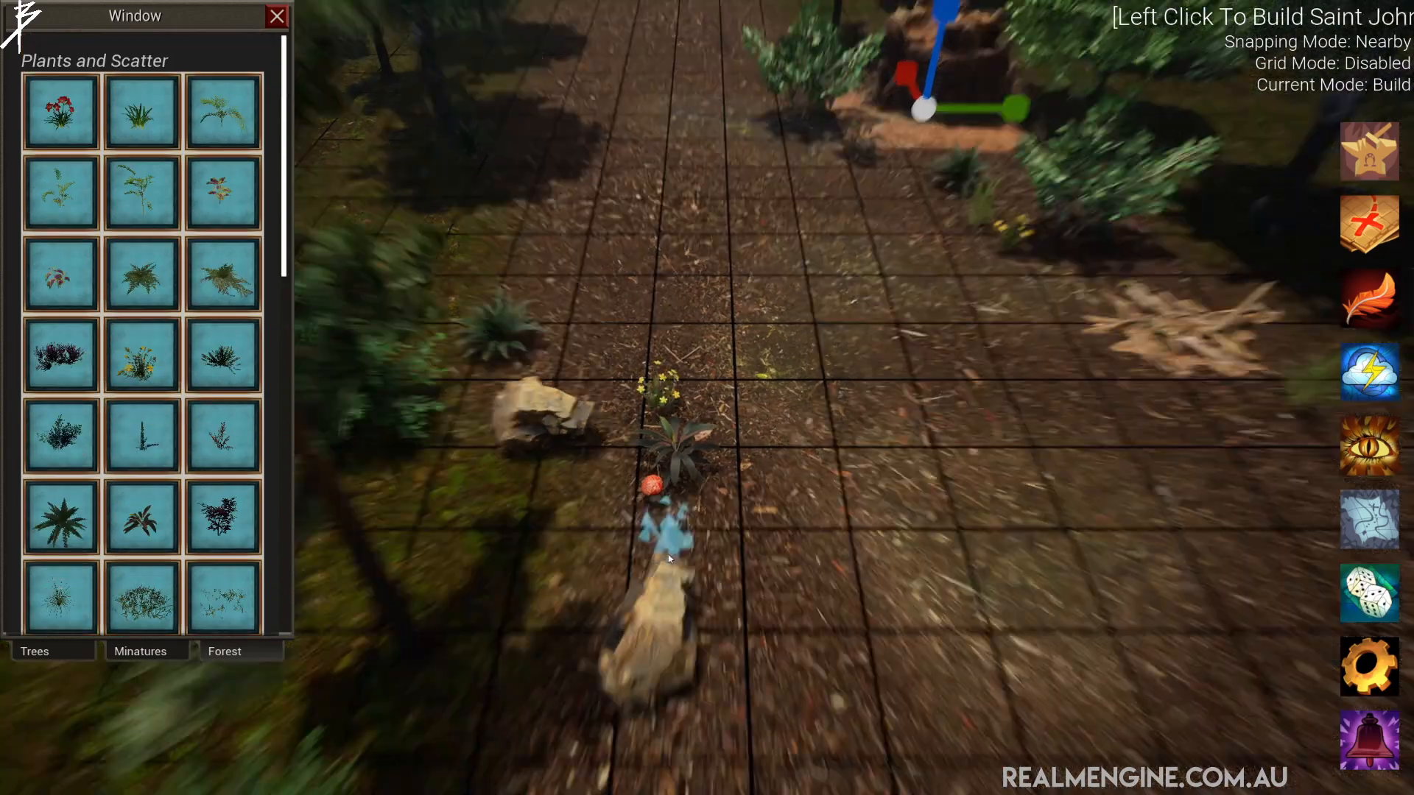
left_click(66, 114)
key("s")
left_click(642, 482)
left_click(1229, 397)
left_click(509, 620)
left_click(887, 639)
- Scatter Pink Shrubs along both edges of the dirt path, beneath the trees and around the stump
left_click(209, 523)
left_click(574, 479)
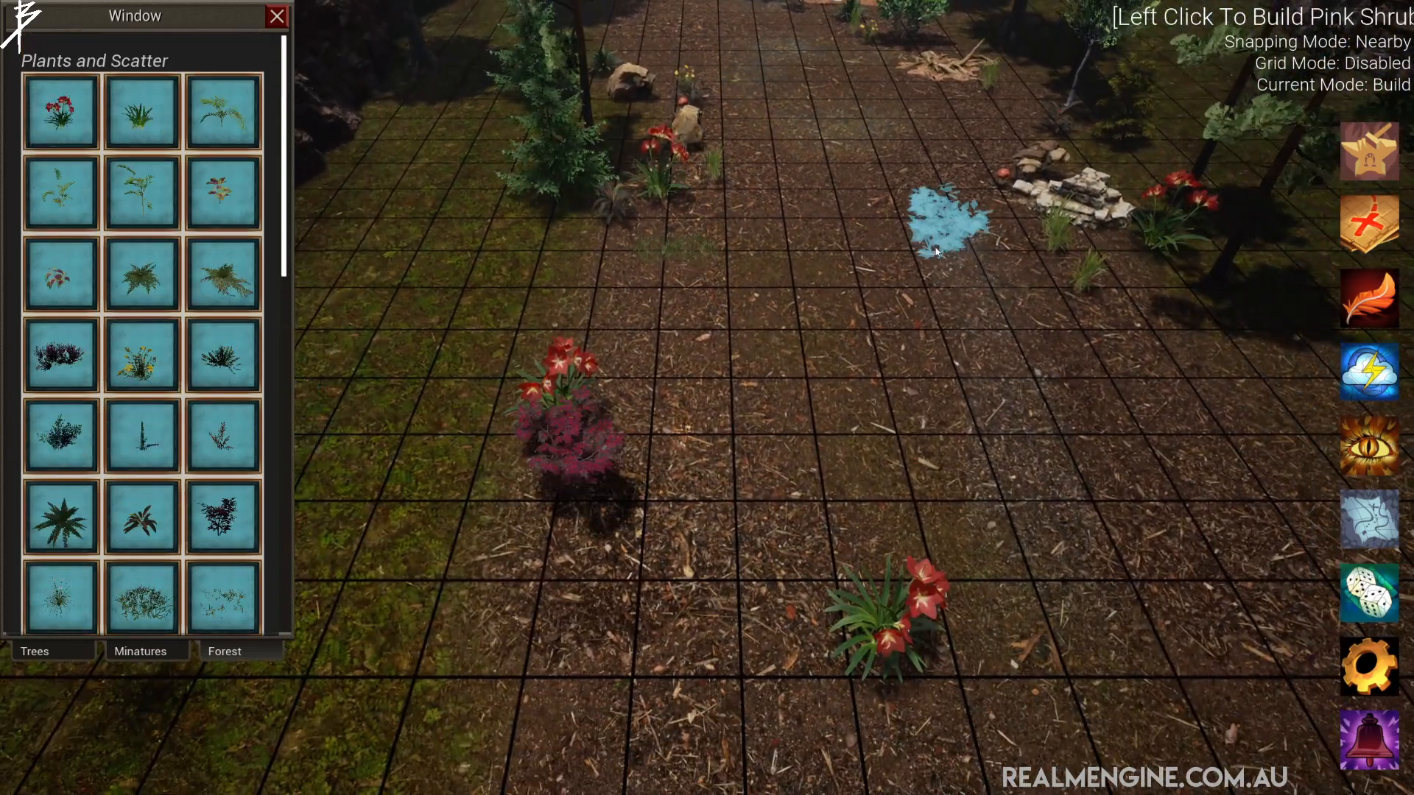
key("w")
left_click(1194, 259)
left_click(1023, 228)
left_click(639, 327)
scroll(626, 324, "down", 3)
left_click(602, 317)
left_click(584, 247)
left_click(678, 242)
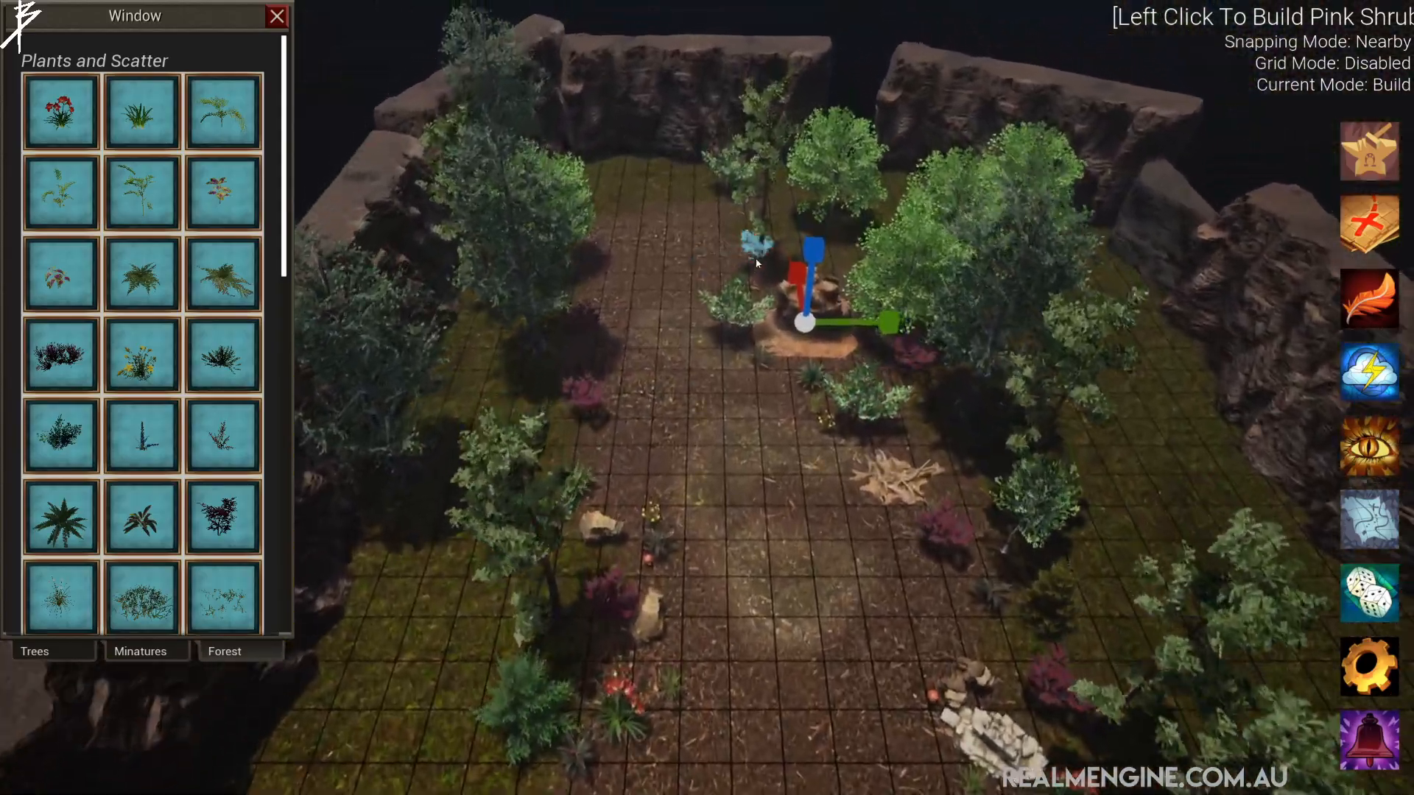
left_click(798, 260)
left_click(912, 387)
- Place a Common Fern on the grass between the light green trees near the stump
scroll(736, 508, "up", 3)
key("e")
scroll(716, 475, "down", 2)
scroll(720, 461, "up", 2)
key("w")
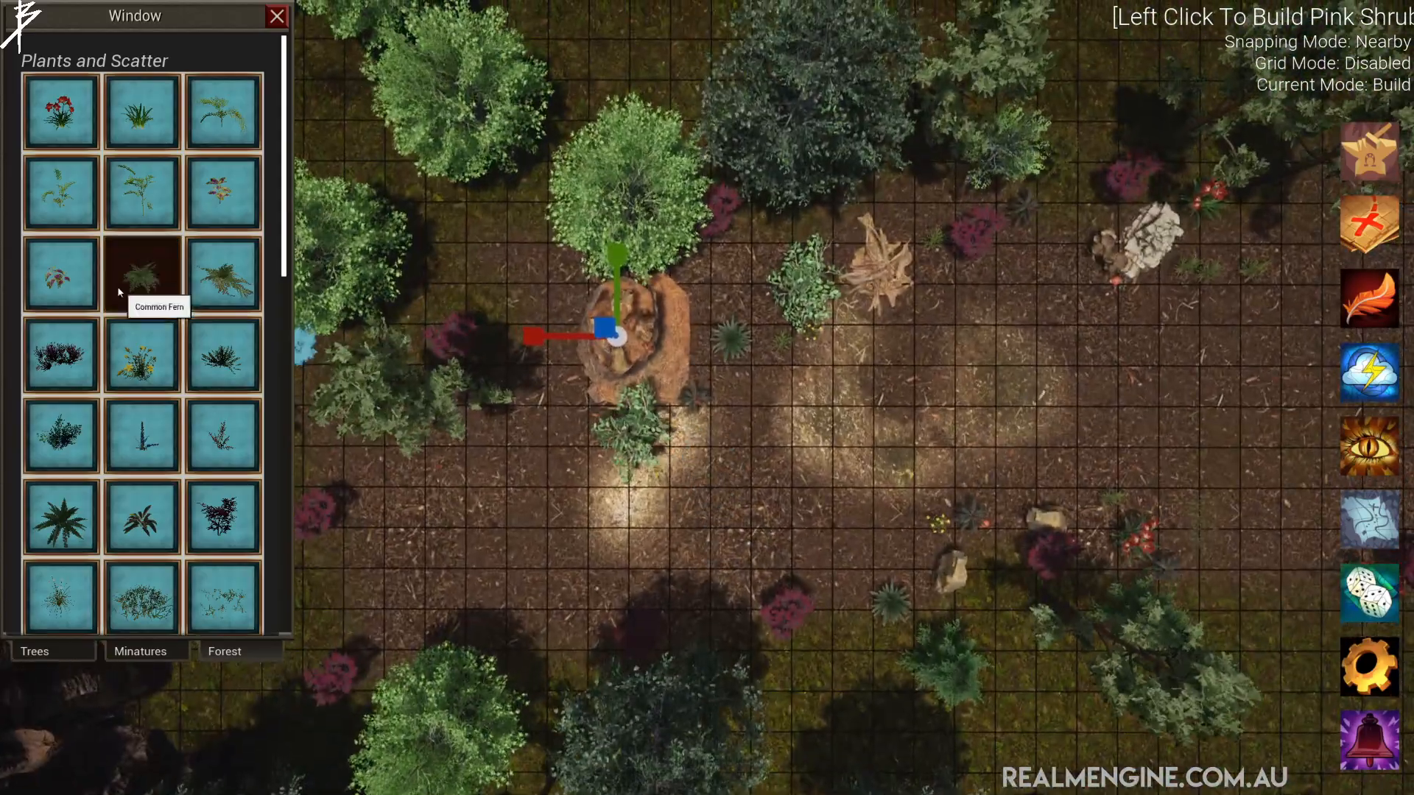
left_click(122, 289)
left_click(471, 244)
- Place Areca Palms around the stump, beside the Jungle Stone pile and along the opposite edge of the path
left_click(151, 202)
left_click(532, 255)
left_click(694, 290)
left_click(1087, 271)
left_click(1315, 177)
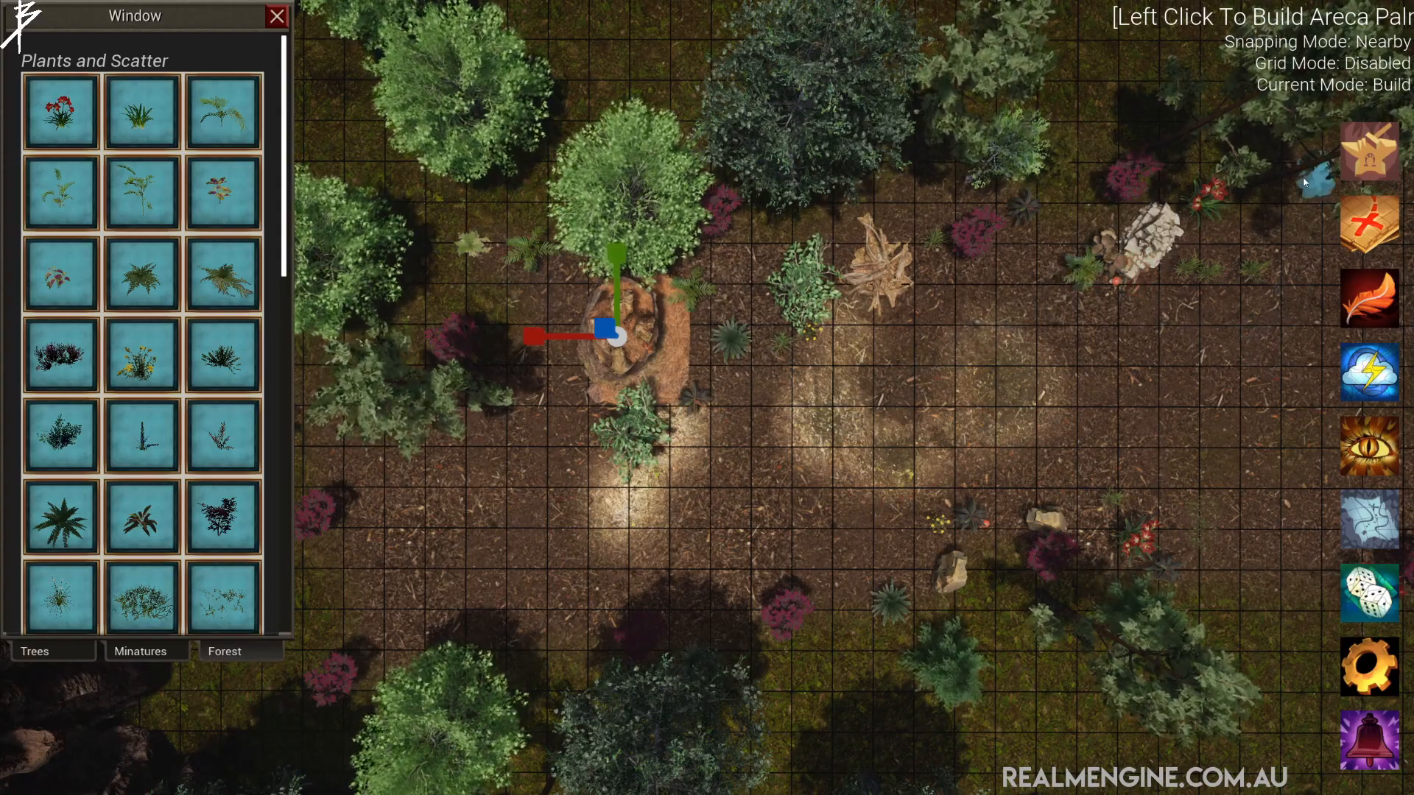
left_click(1007, 610)
left_click(744, 639)
- Place a Common Coleus 2 beside the Pink Shrub at the far end of the dirt path
key("a")
scroll(81, 254, "down", 1)
left_click(72, 252)
key("w")
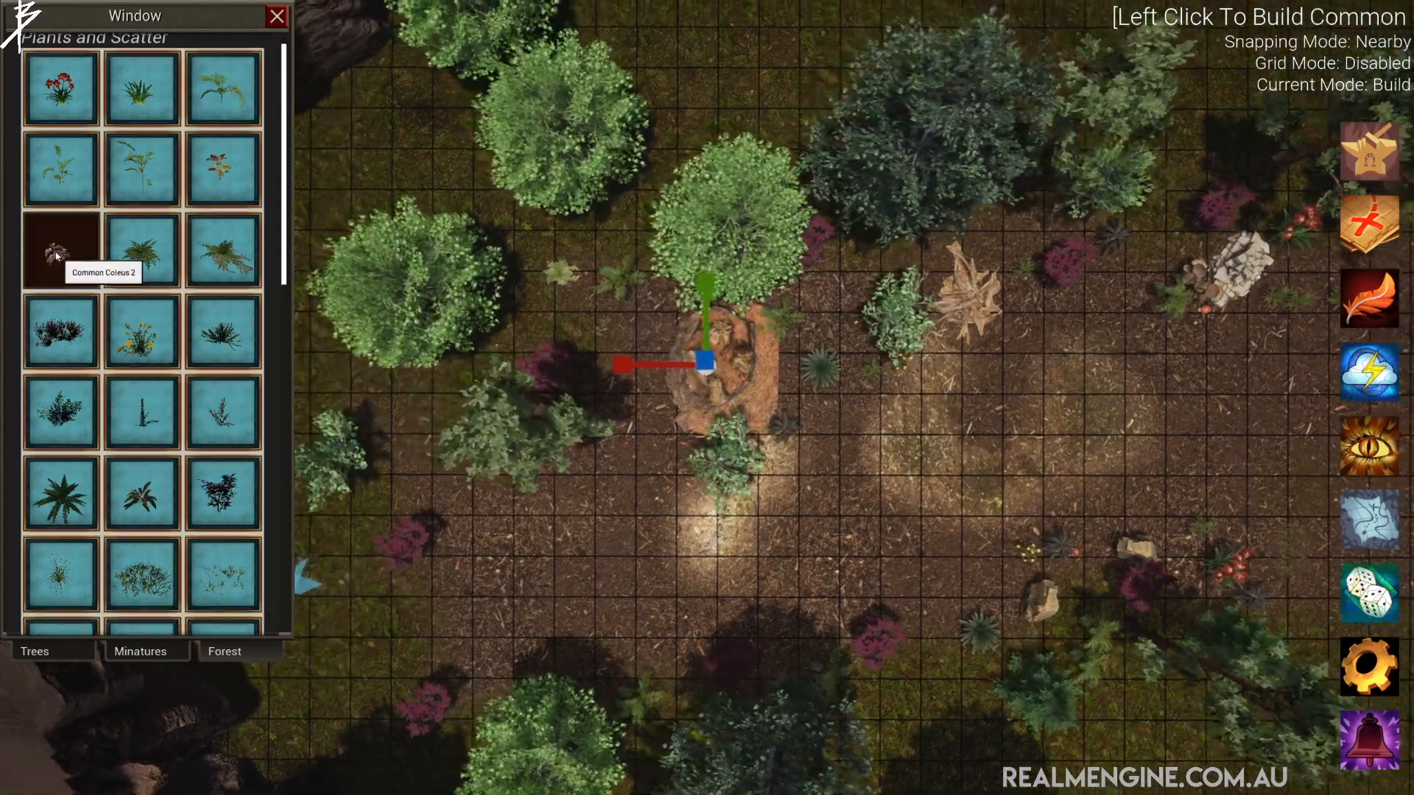
scroll(472, 530, "up", 2)
left_click(460, 532)
key("a")
key("s")
key("x")
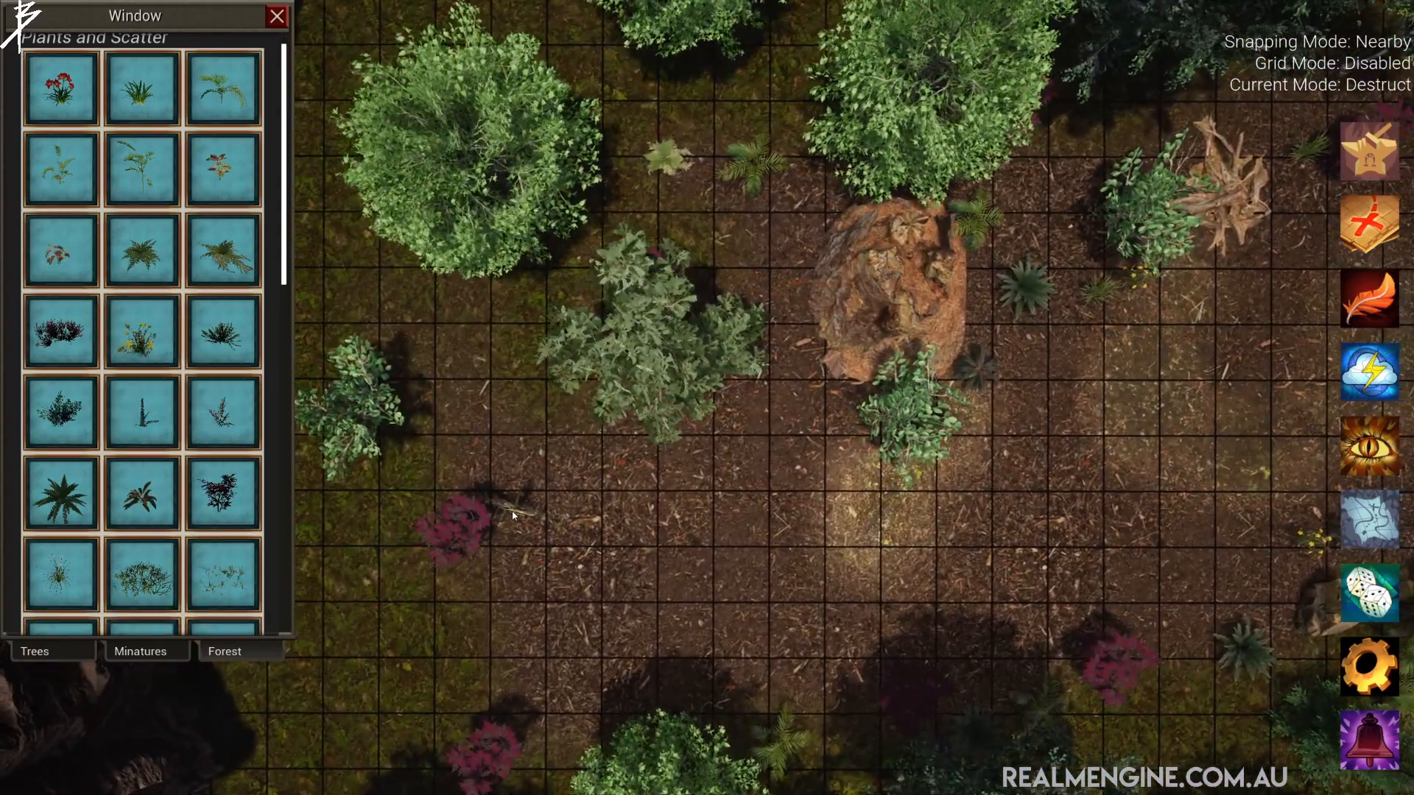
- Place a Common Fern on the dirt near the coleus at the far end of the path
scroll(413, 565, "up", 2)
key("s")
middle_click_drag(396, 383, 993, 307)
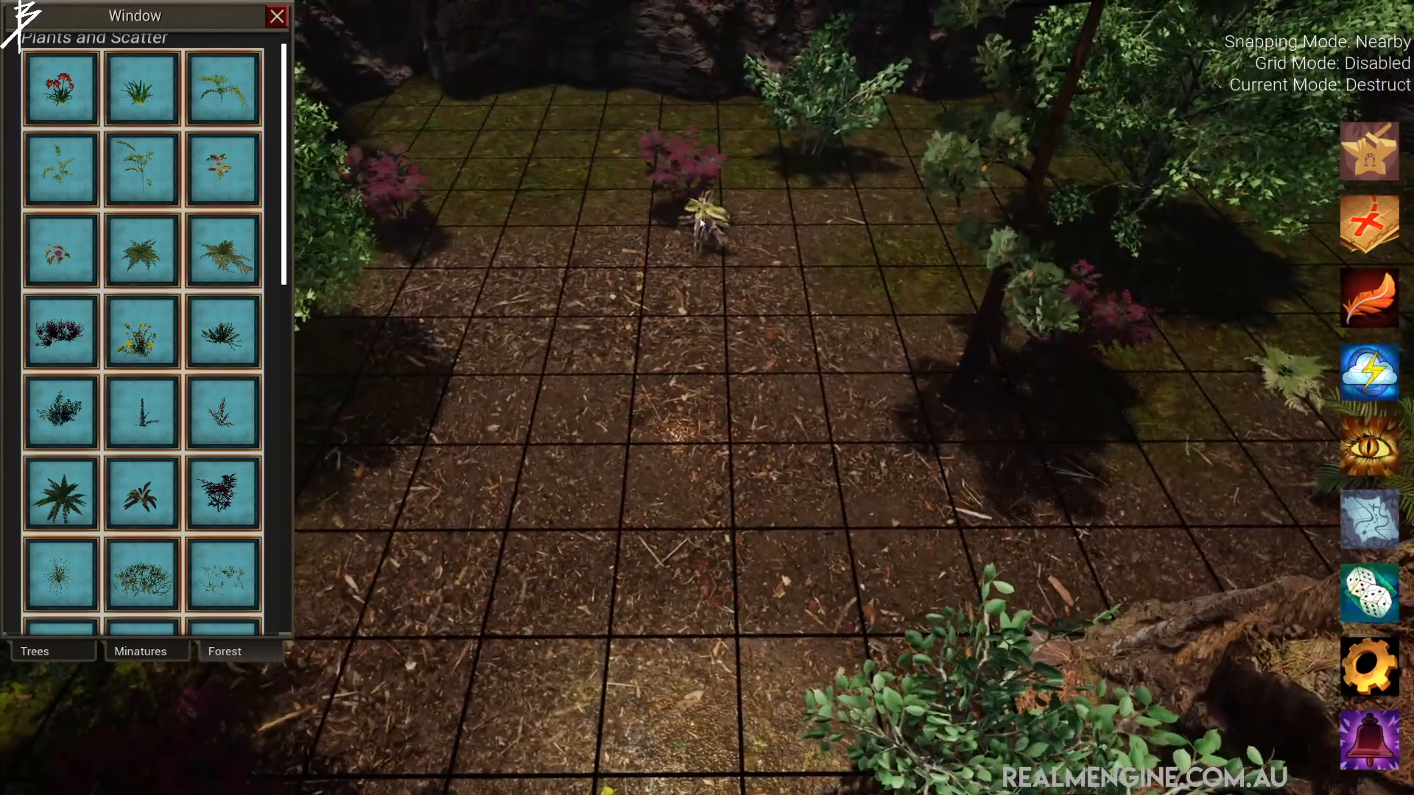
key("d")
left_click(61, 412)
scroll(223, 274, "up", 1)
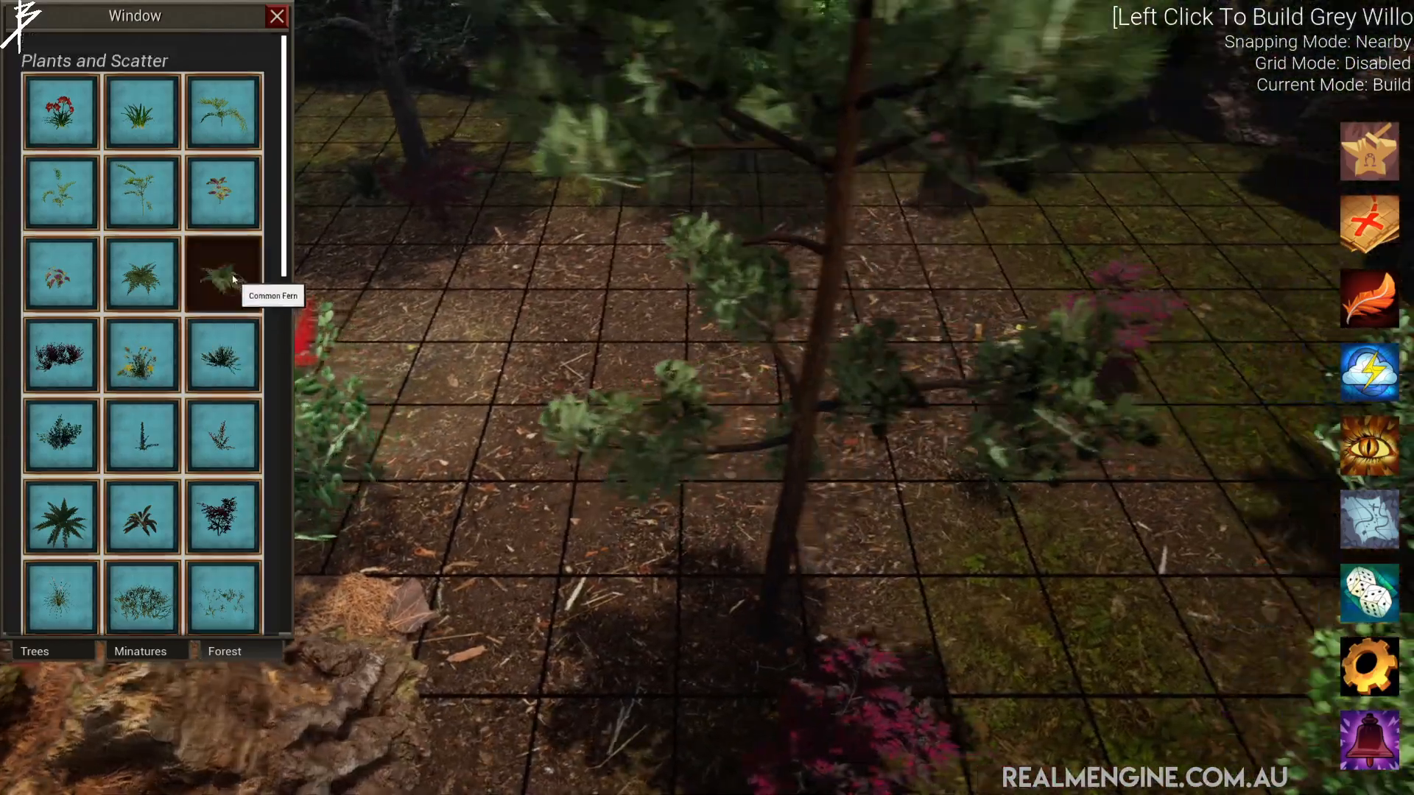
left_click(227, 277)
left_click(673, 482)
- Place a palm-leaved plant and green Amaryllis plants near the coleus and Pink Shrubs at the path's far end
left_click(223, 111)
left_click(641, 258)
left_click(131, 137)
left_click(588, 470)
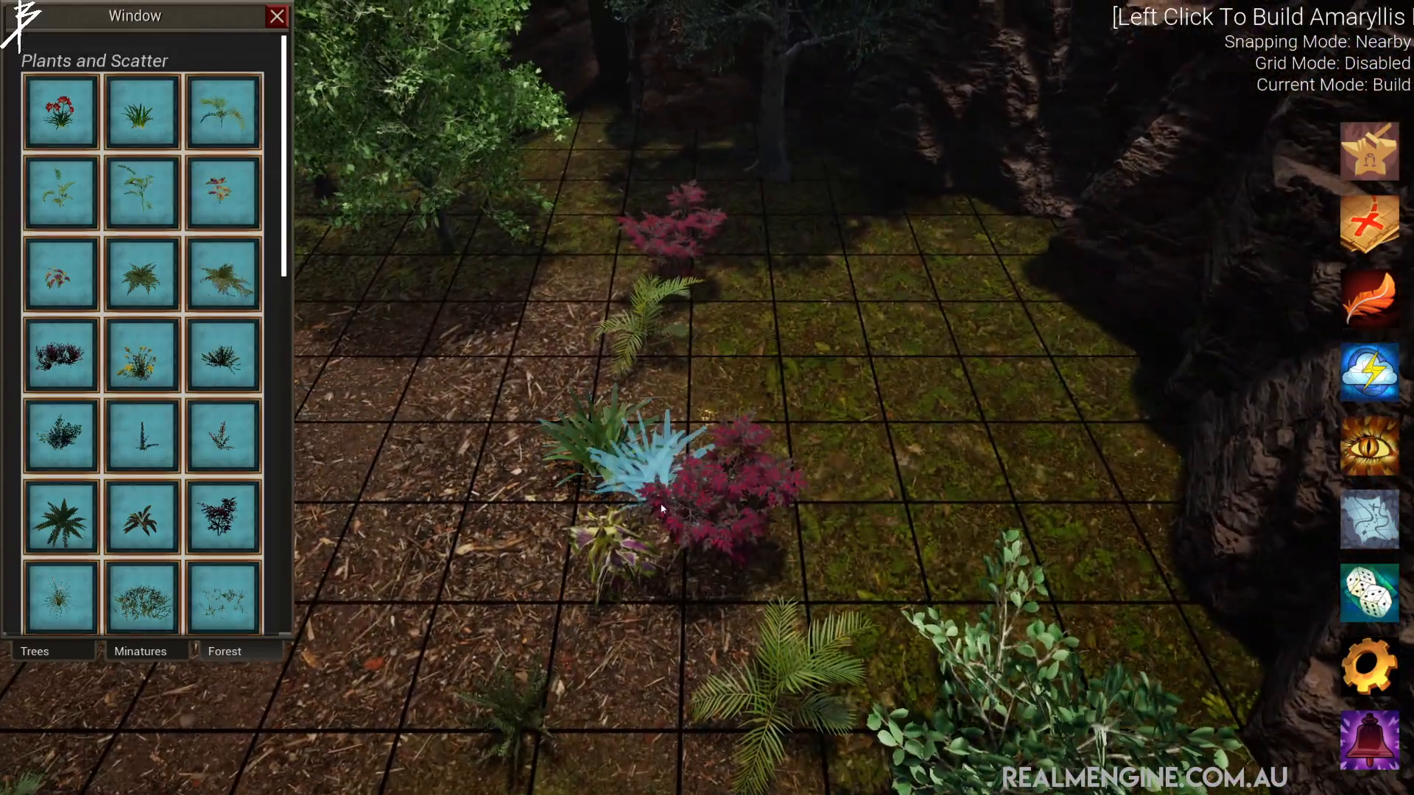
left_click(658, 467)
key("a")
left_click(884, 234)
- Place one large flat stone near the far cliff wall and another behind the stump
scroll(690, 368, "down", 3)
scroll(214, 571, "down", 5)
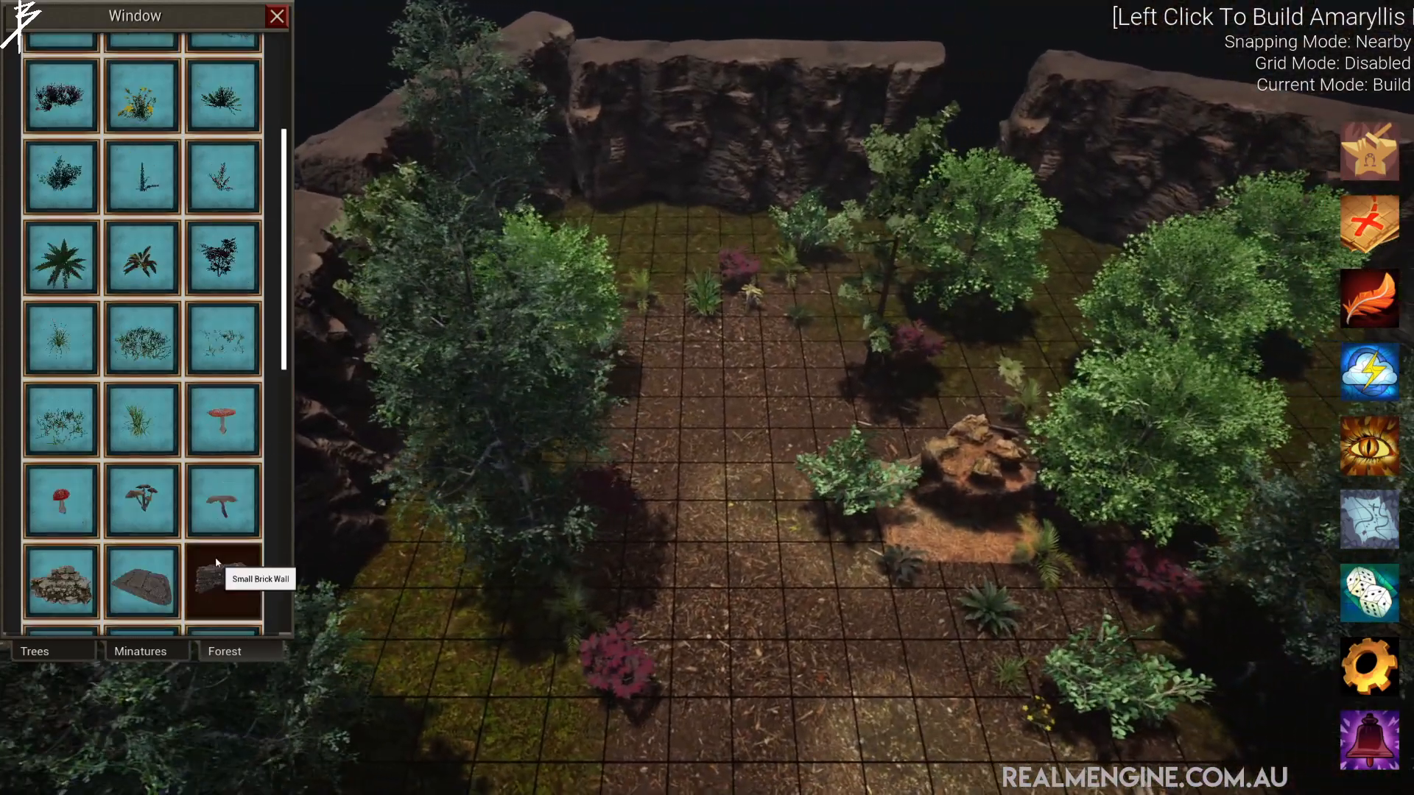
scroll(82, 582, "down", 5)
left_click(230, 518)
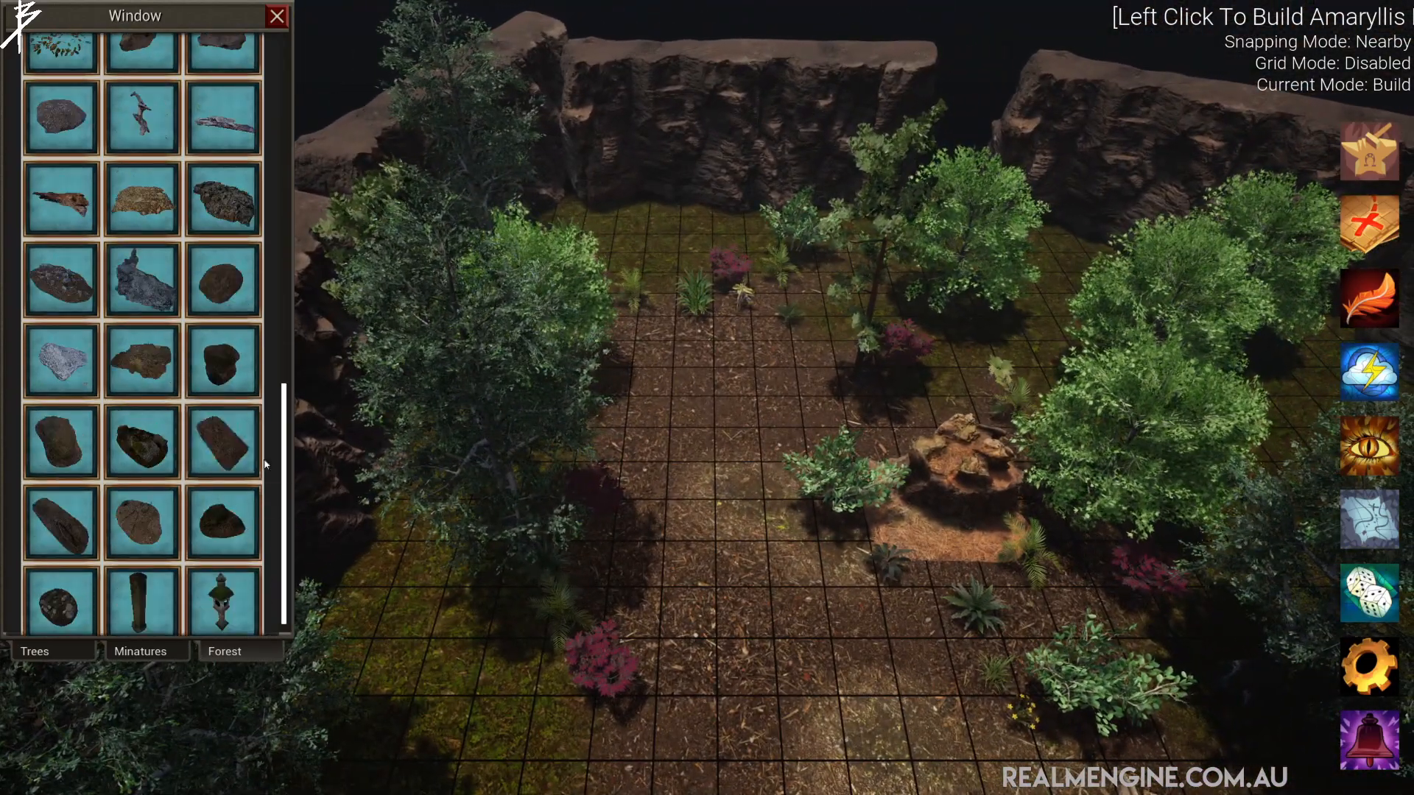
left_click(645, 241)
left_click(134, 551)
left_click(895, 402)
- Place a Japanese Forest Stone pillar at the path's edge and a low stone at its base beside the fern
key("s")
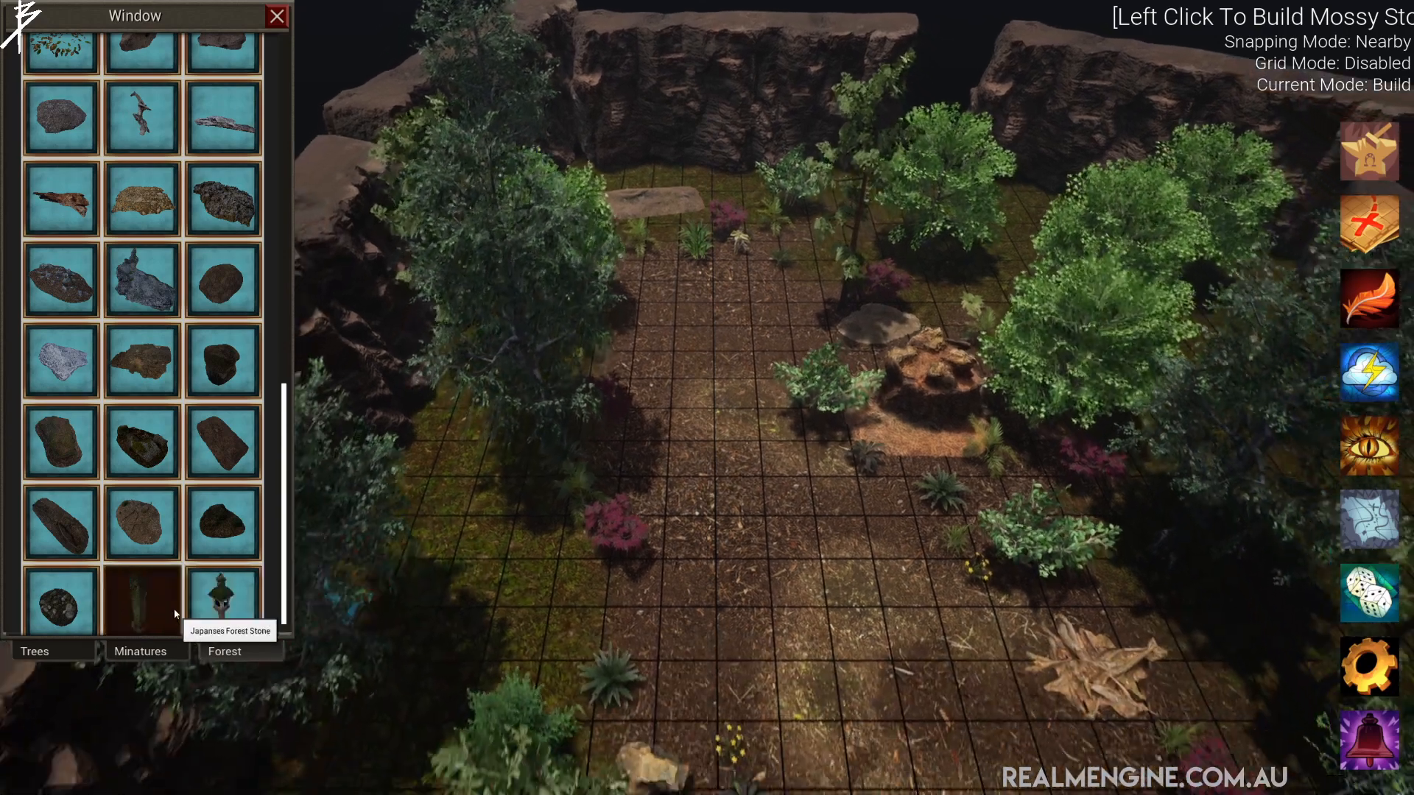
left_click(175, 610)
left_click(688, 564)
left_click(147, 543)
left_click(700, 592)
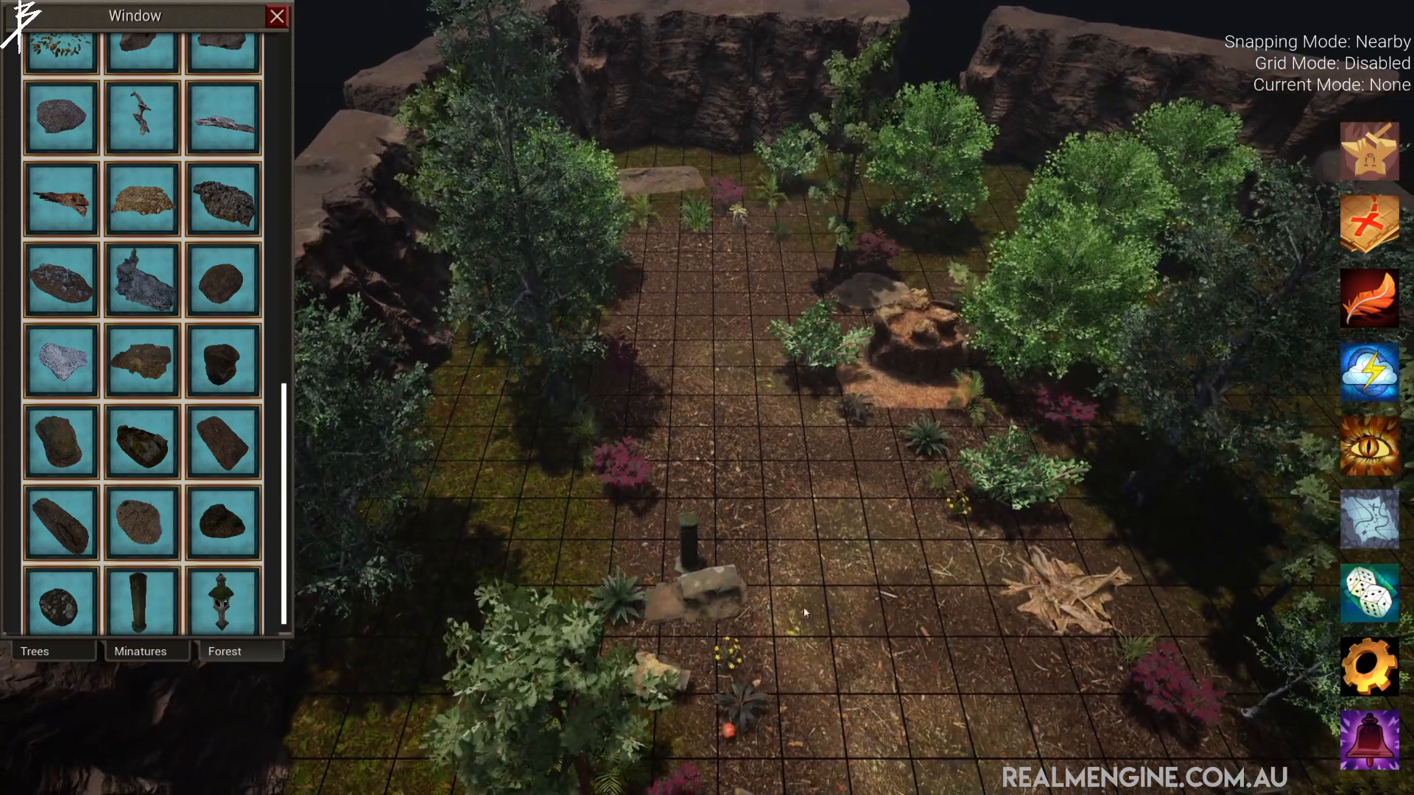
- Place a stone on the grass behind the tree near the Japanese Forest Stone pillar
scroll(84, 552, "down", 1)
left_click(83, 552)
left_click(545, 533)
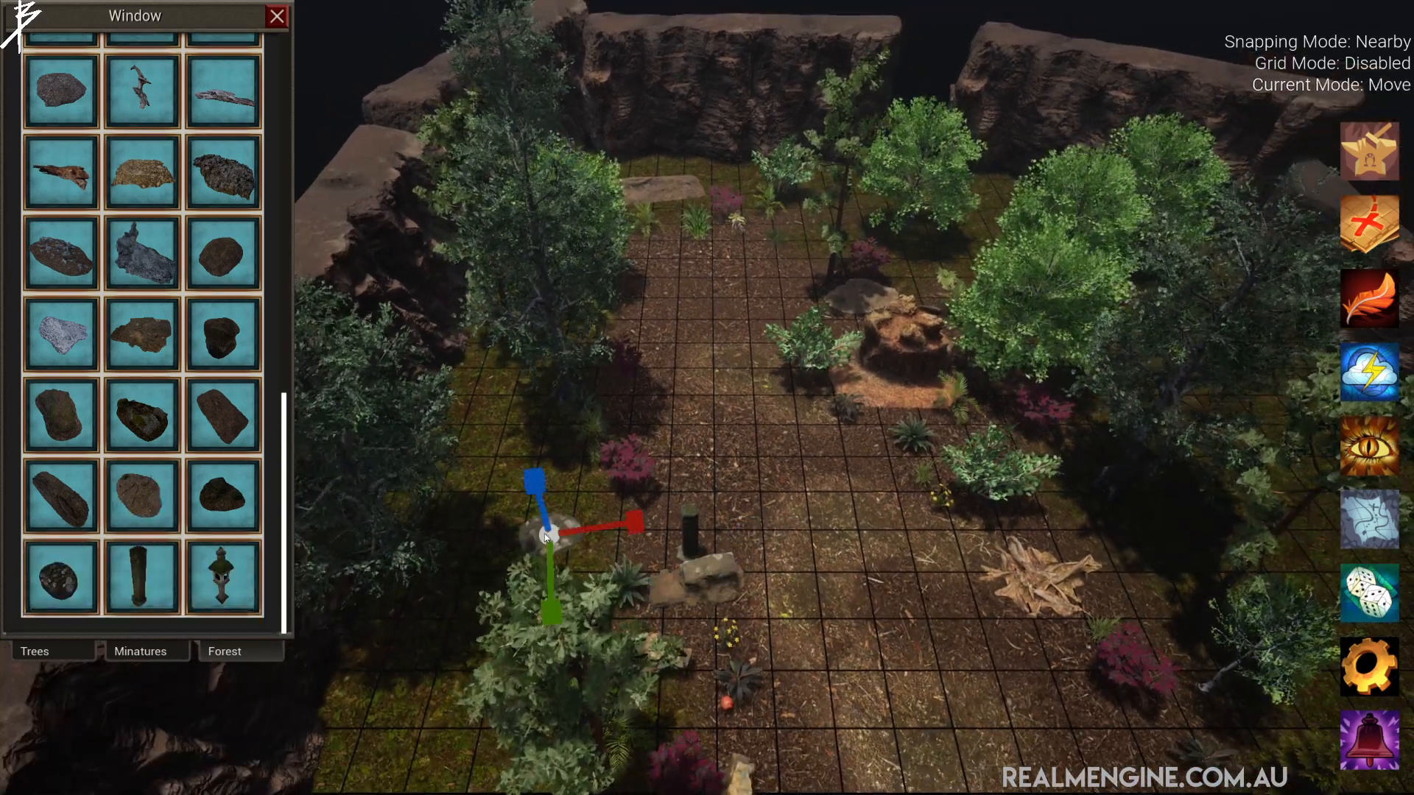
- Enlarge the stone behind the tree near the Japanese Forest Stone pillar into a large rock bank reaching the pink shrub
left_click_drag(551, 613, 554, 692)
left_click_drag(635, 522, 647, 524)
left_click_drag(535, 482, 528, 453)
key("q")
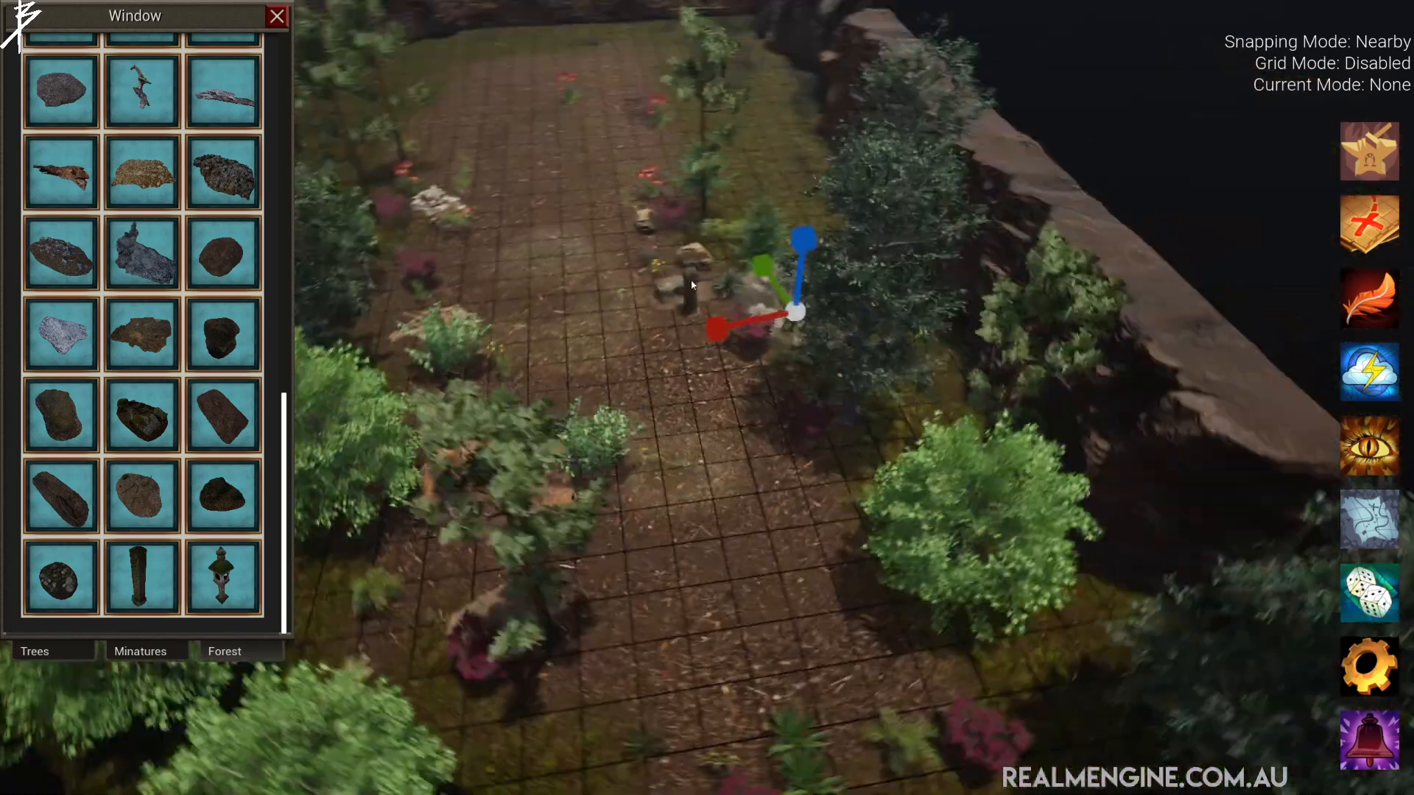
key("e")
key("1")
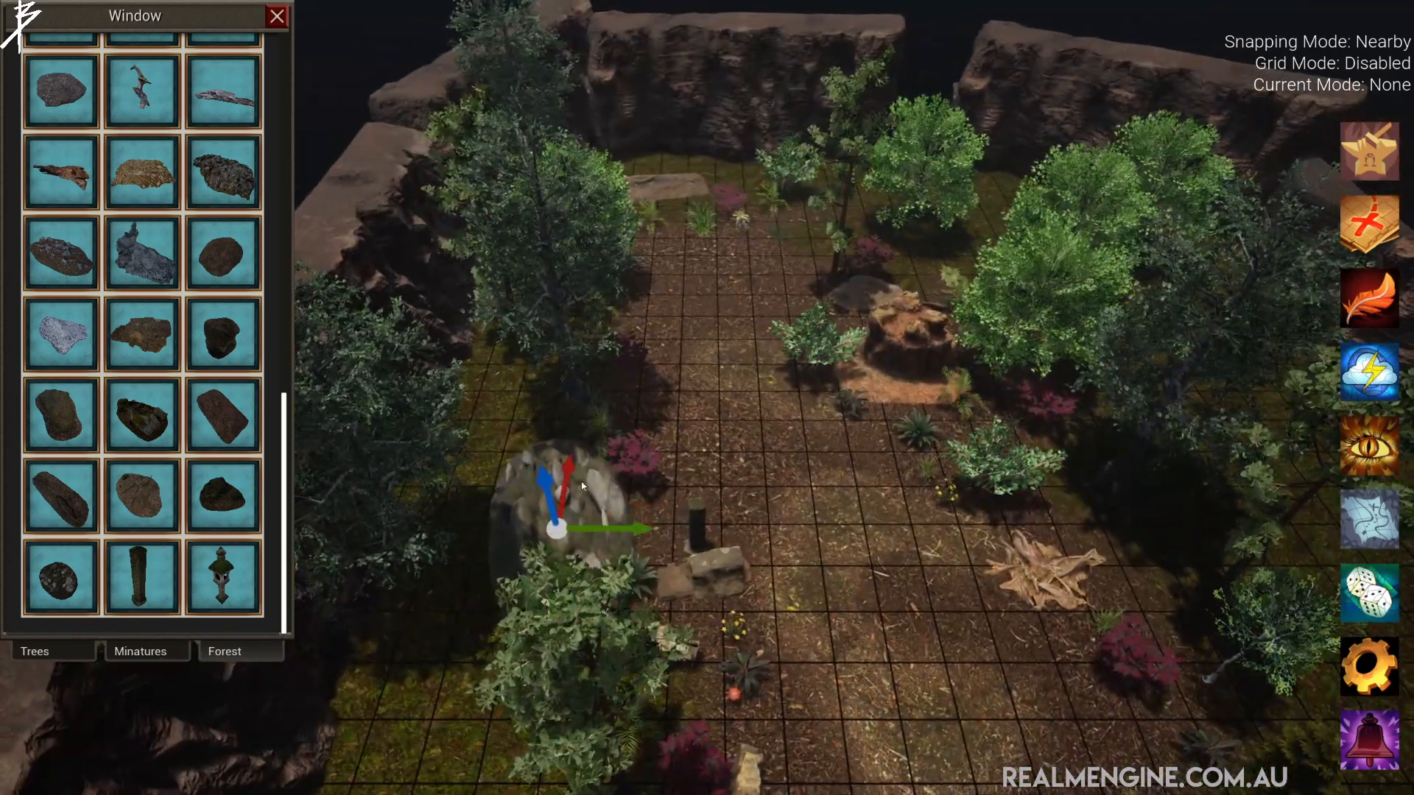
left_click_drag(543, 475, 579, 506)
scroll(579, 502, "up", 10)
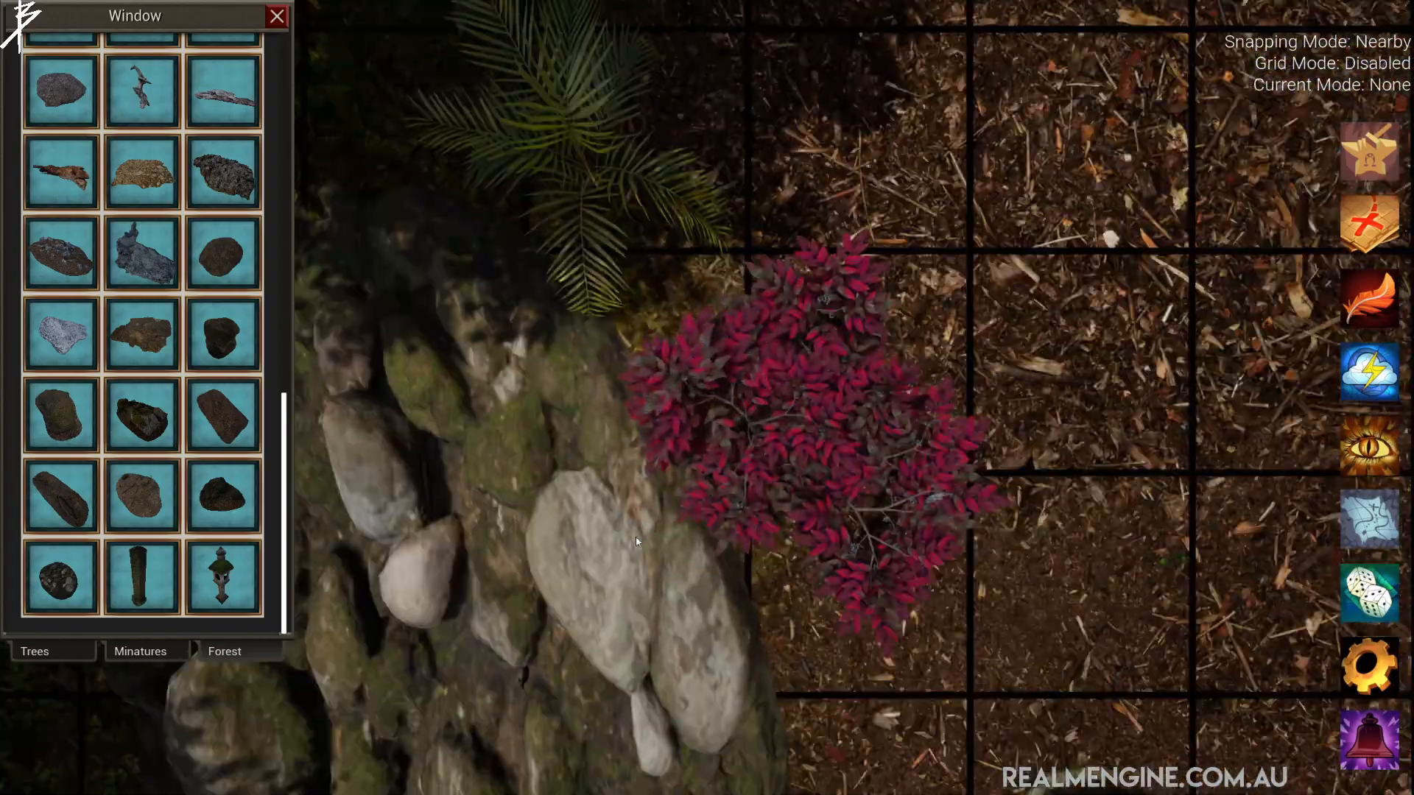
scroll(637, 541, "down", 10)
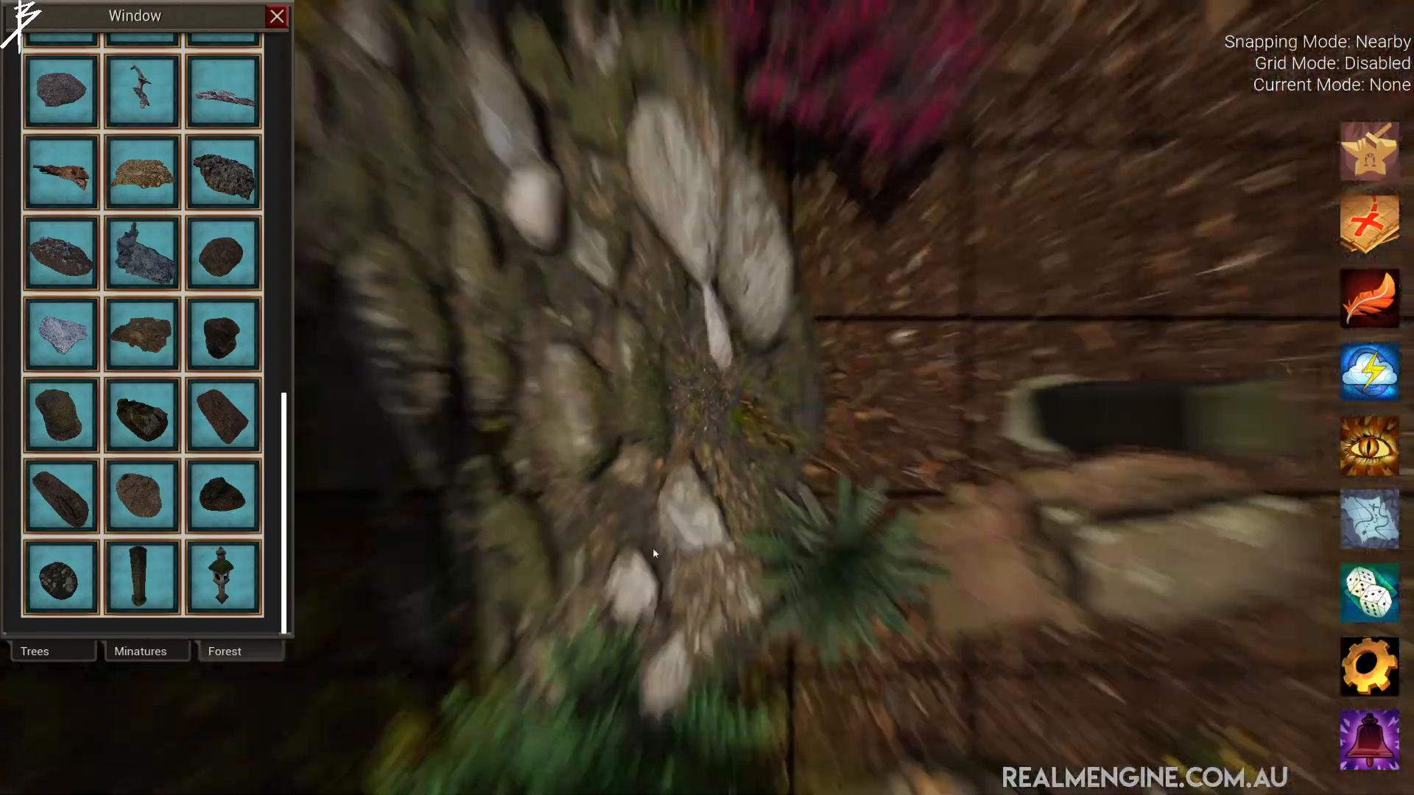
scroll(666, 528, "down", 15)
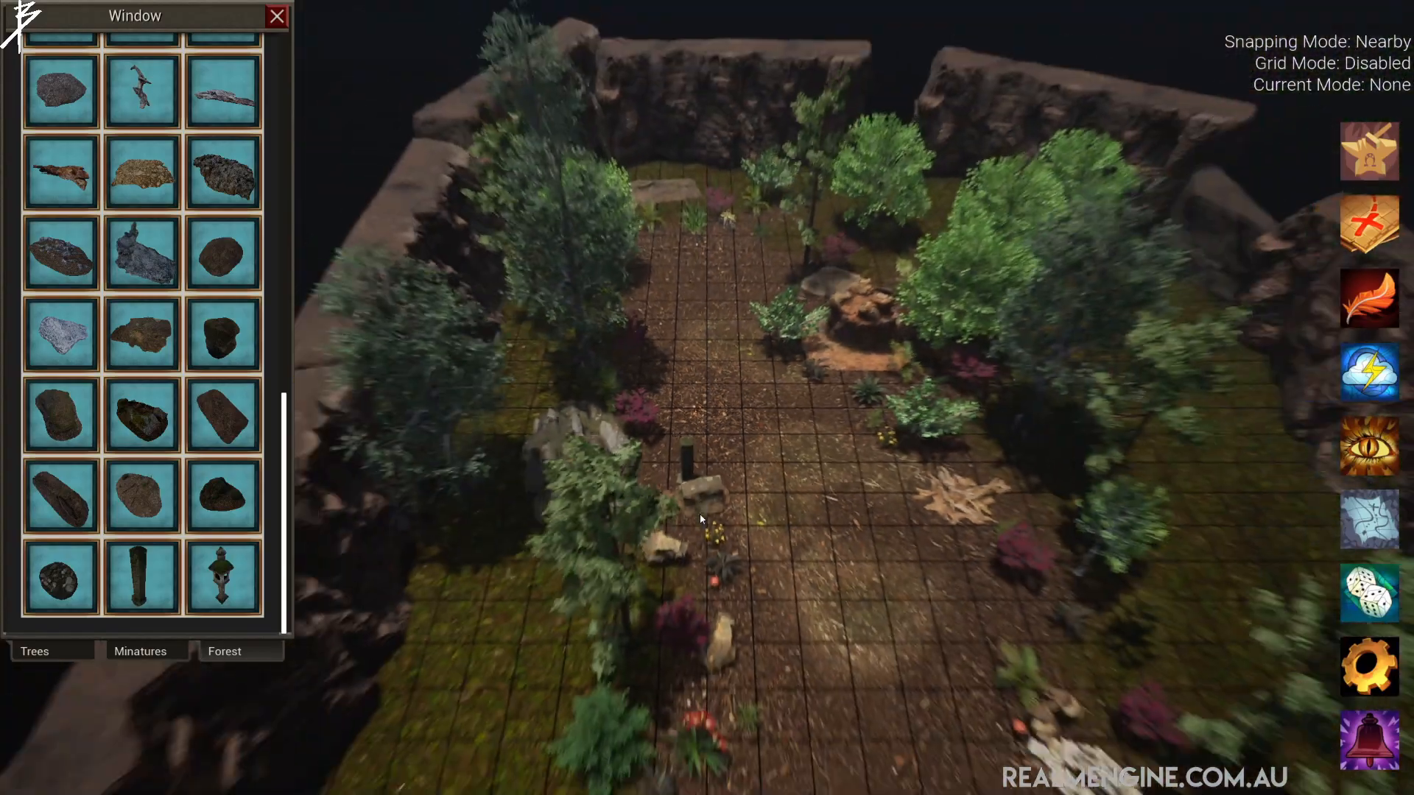
scroll(746, 519, "up", 15)
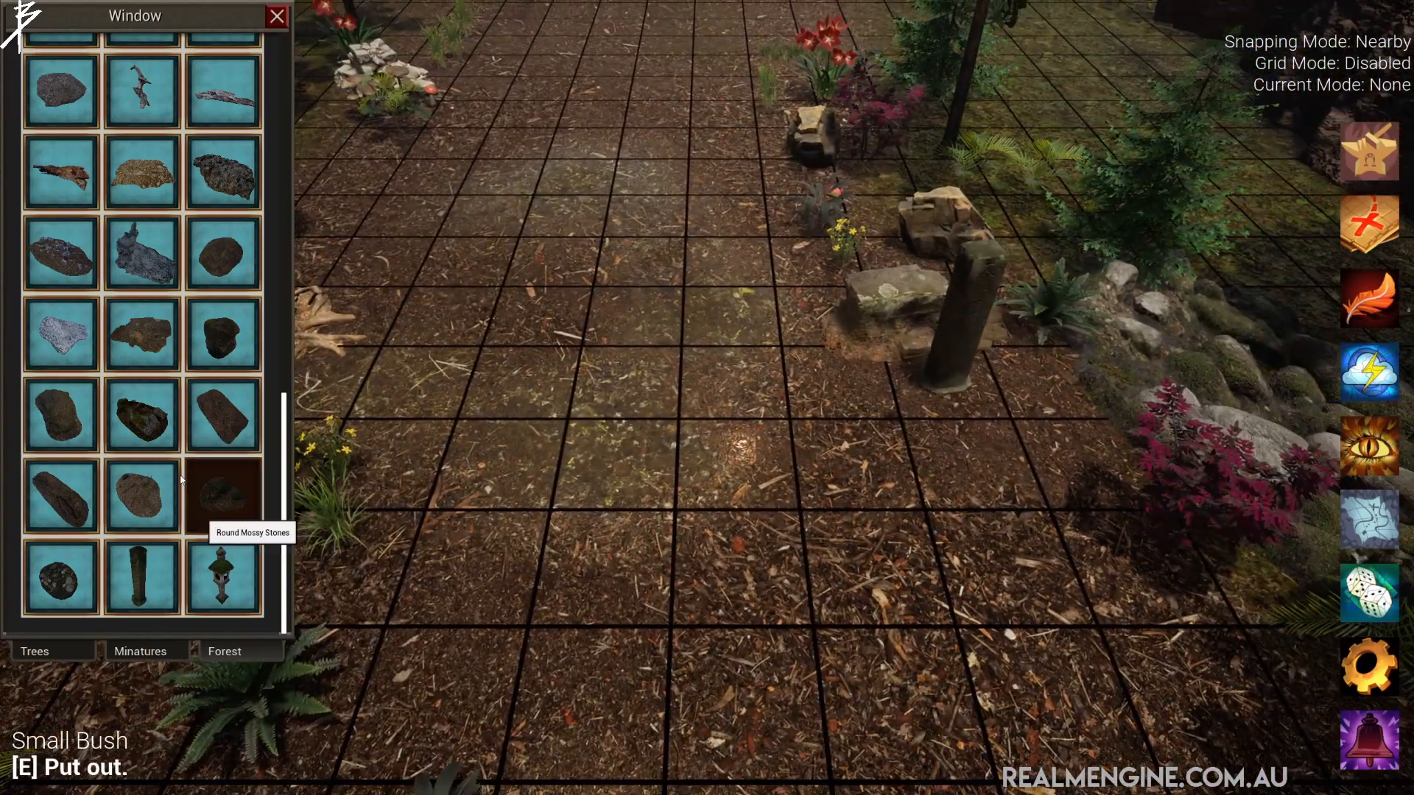
- Switch from the forest assets to the miniatures and place a Sorcerer in the middle of the path near the driftwood roots
scroll(209, 478, "up", 5)
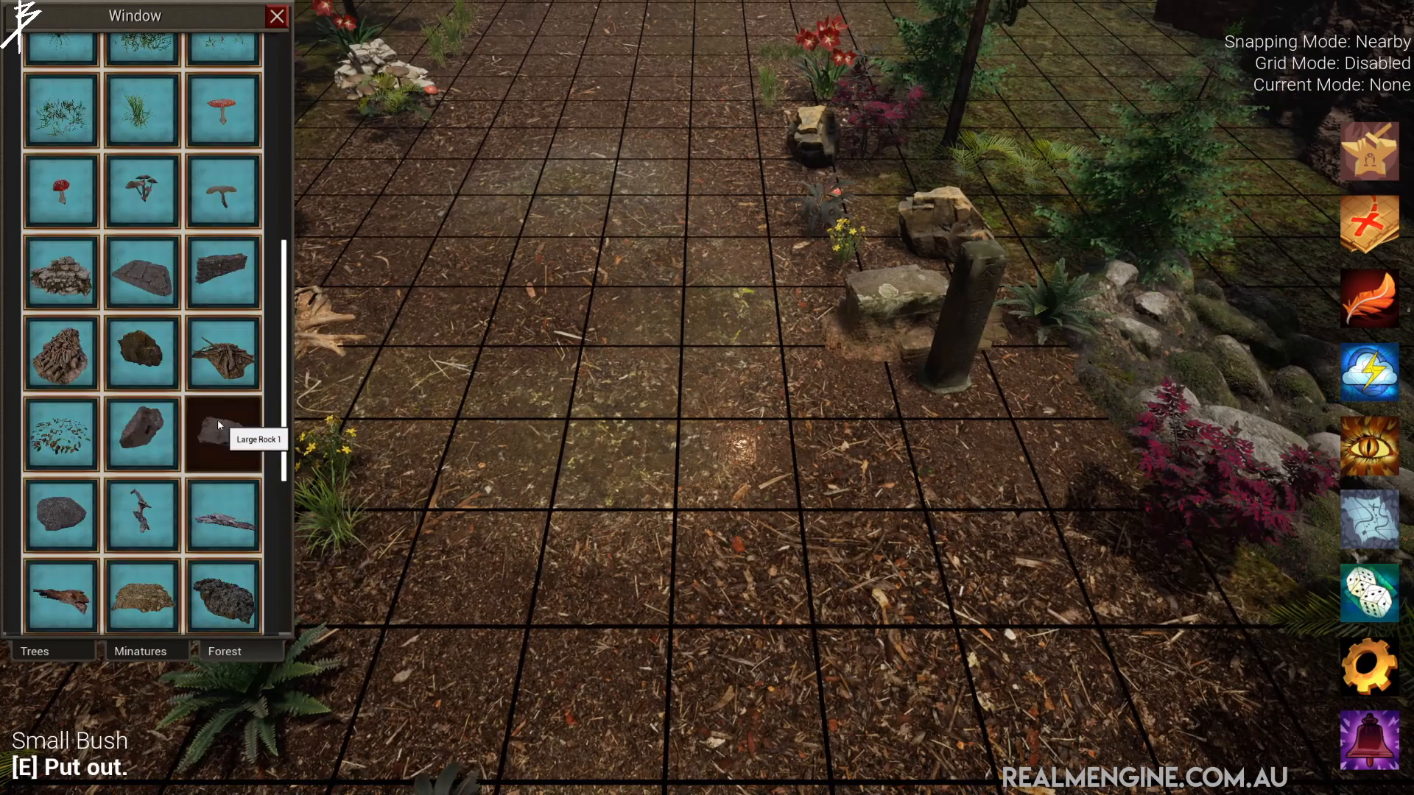
scroll(218, 424, "up", 5)
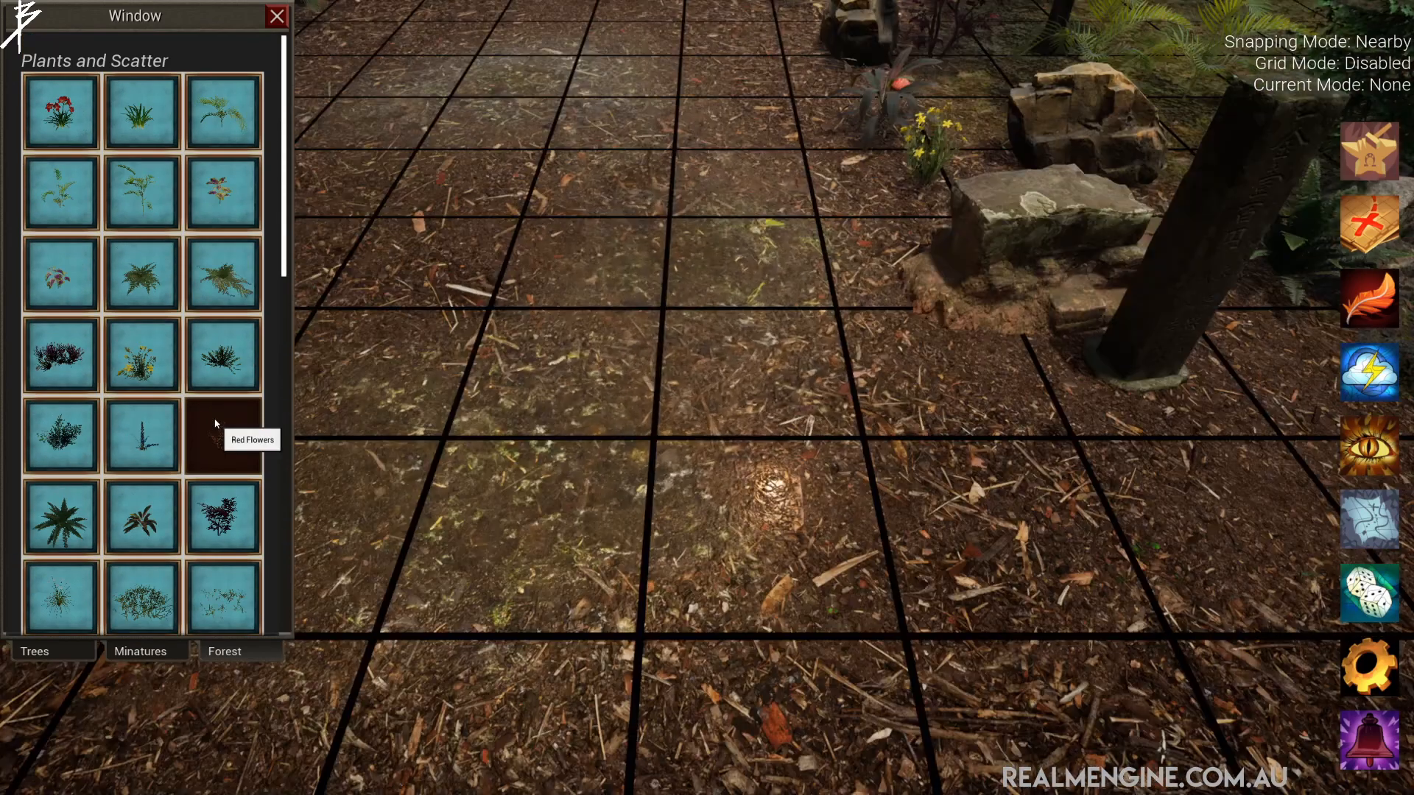
scroll(213, 412, "down", 10)
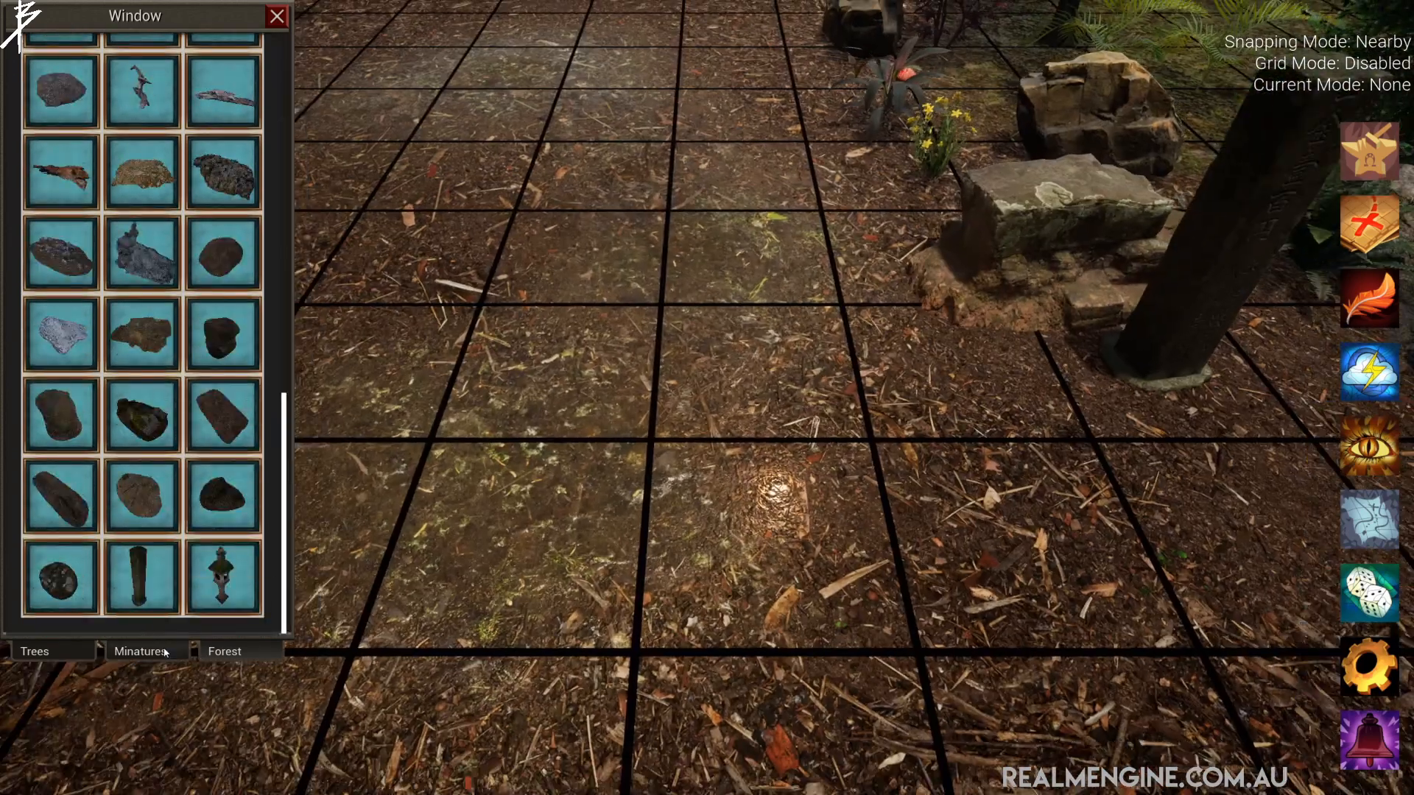
left_click(165, 653)
scroll(505, 457, "down", 5)
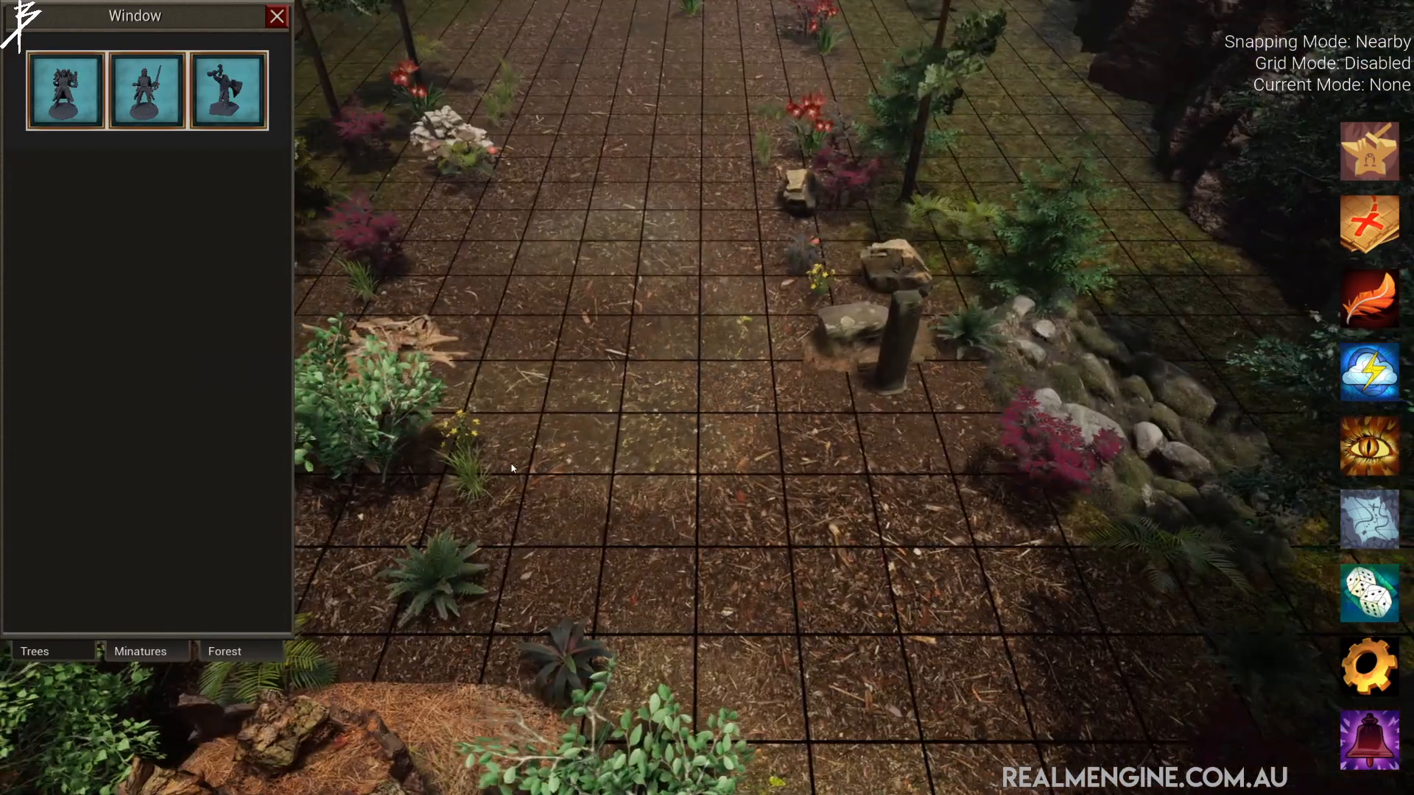
left_click(66, 86)
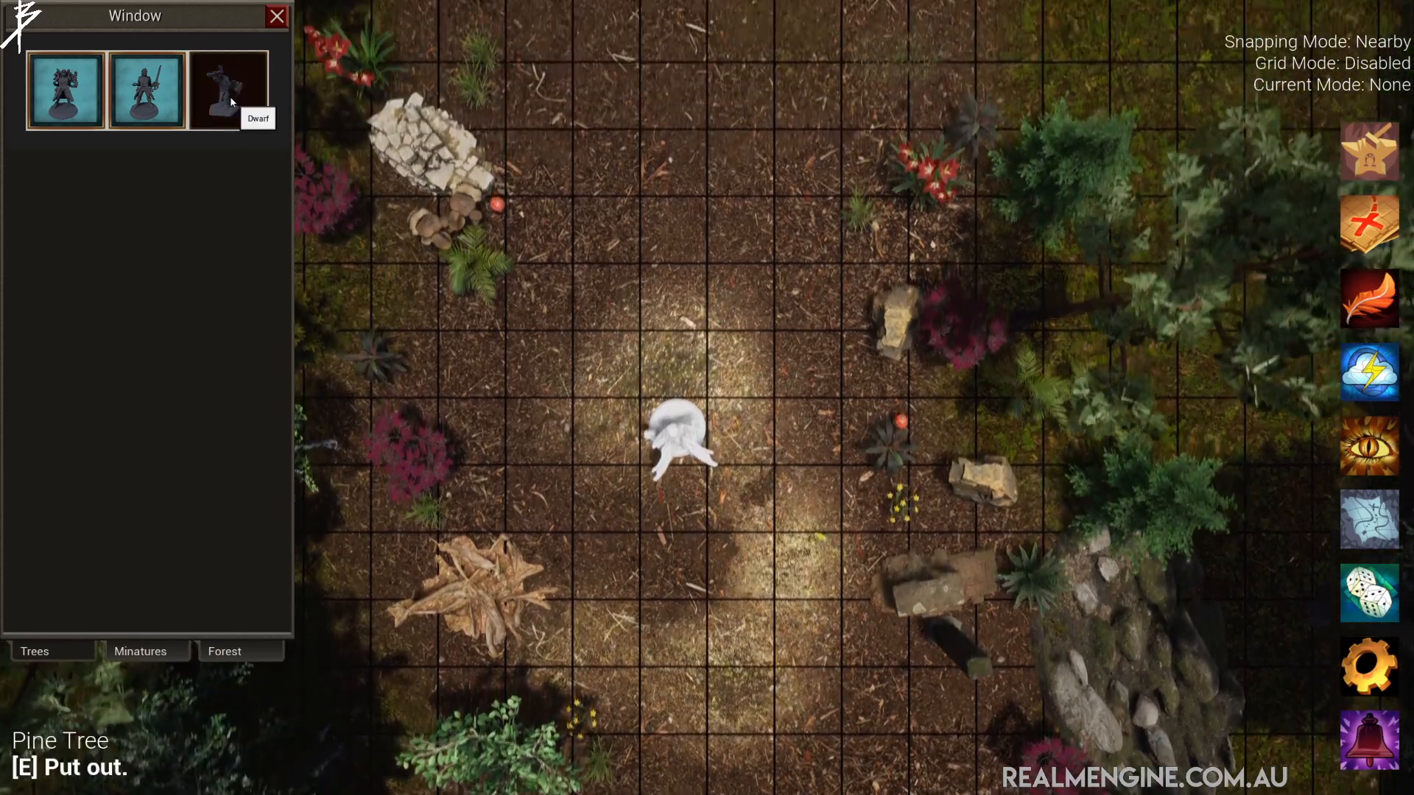
- Place two Dwarf miniatures with a Rouge miniature between them on the path beyond the Sorcerer, near the pale rock pile
left_click(228, 90)
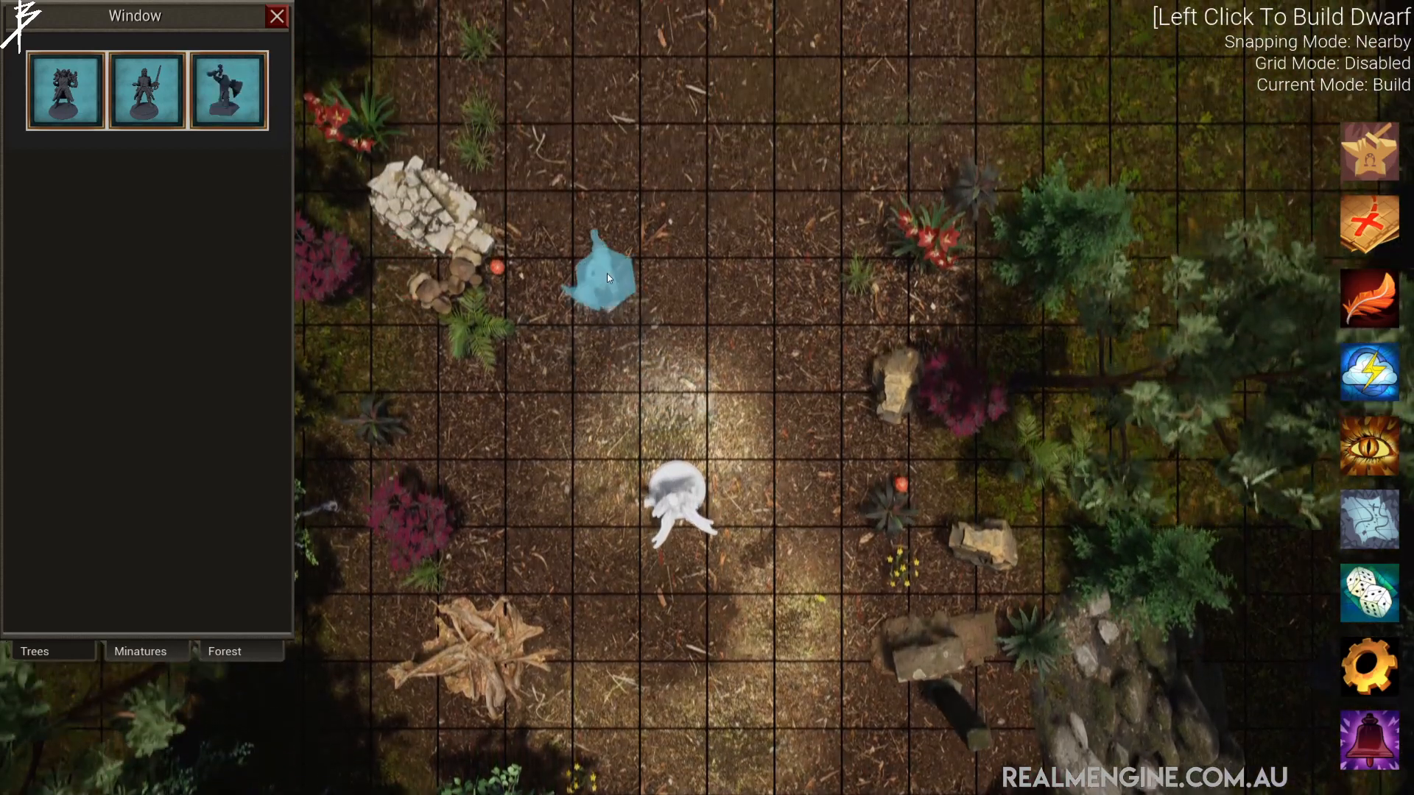
key("w")
scroll(551, 237, "down", 3)
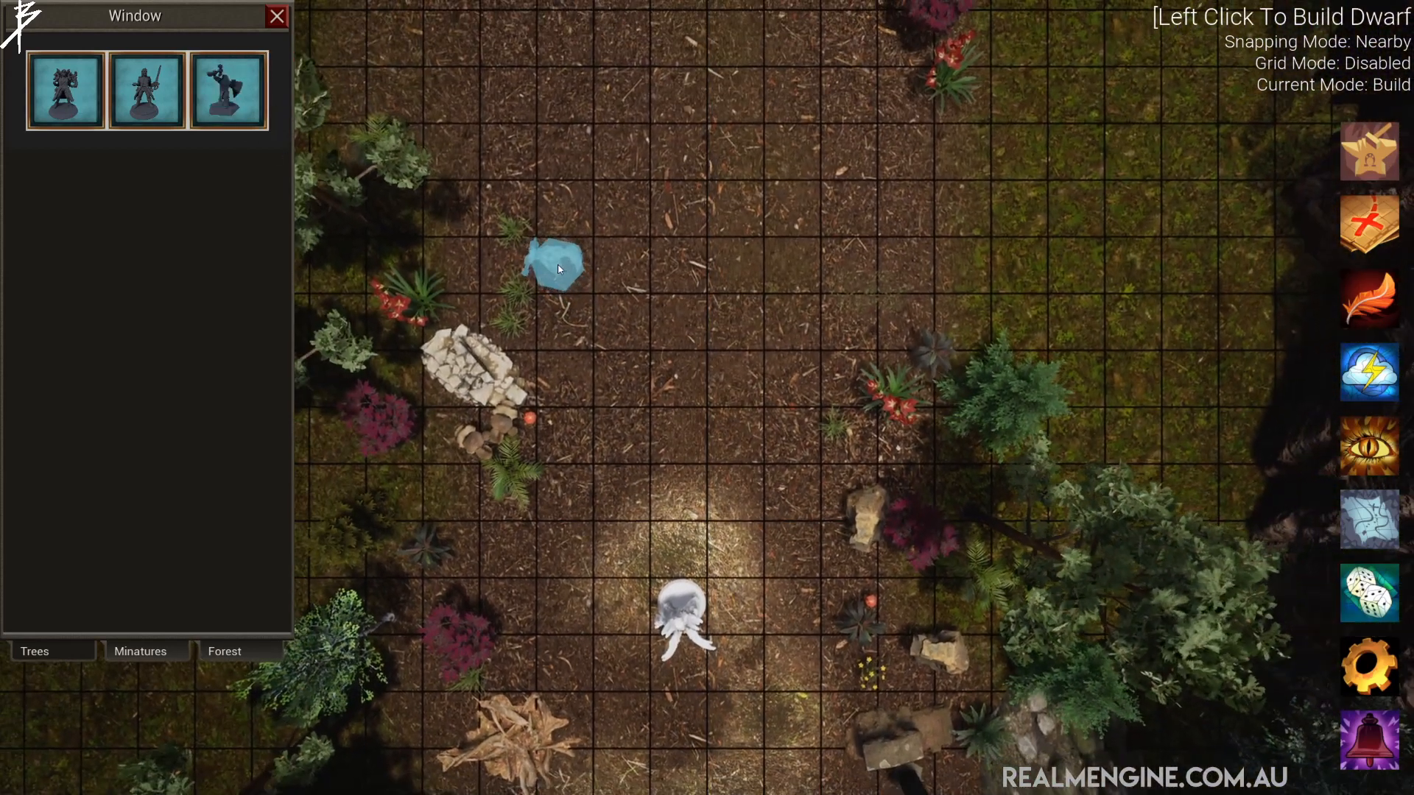
left_click(564, 263)
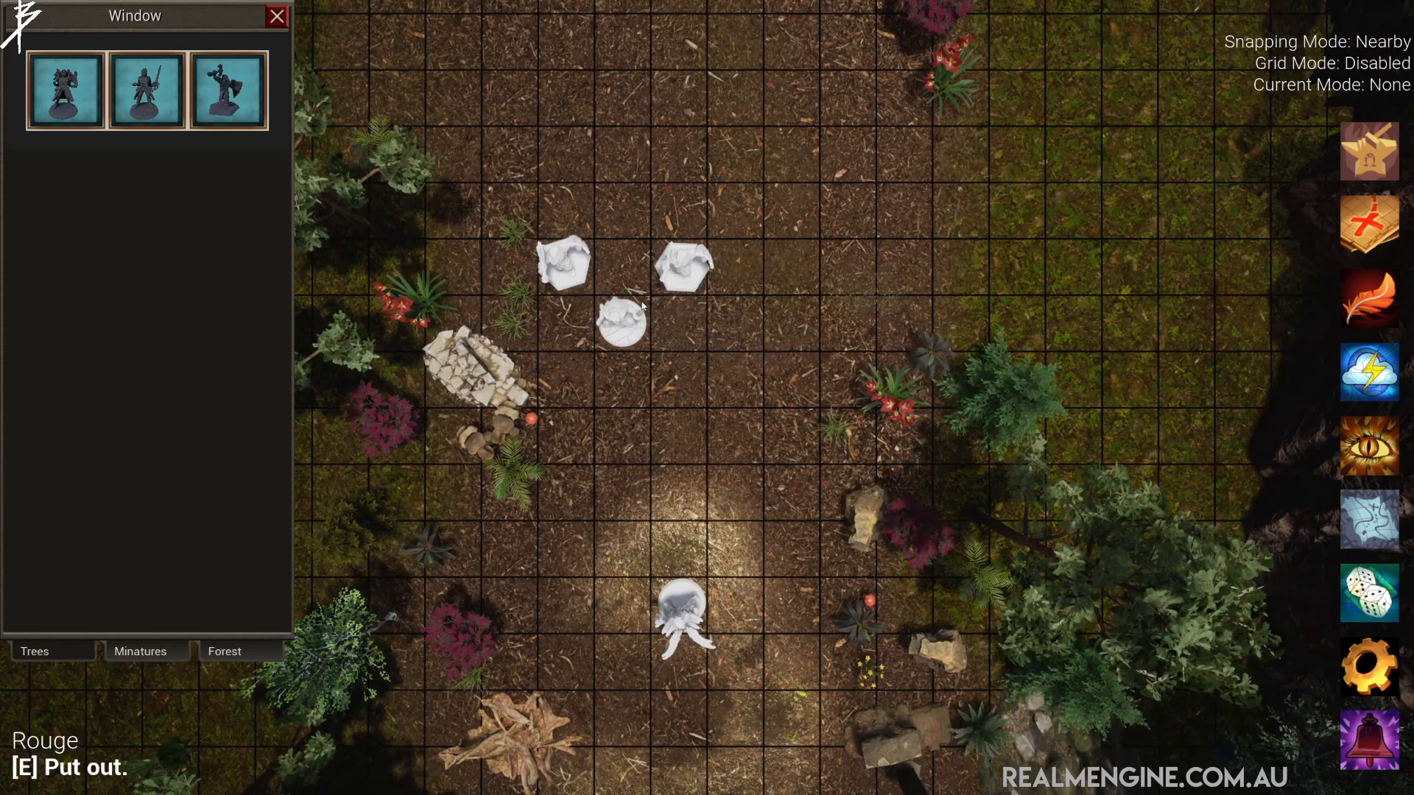
middle_click_drag(621, 303, 726, 423)
scroll(528, 444, "up", 5)
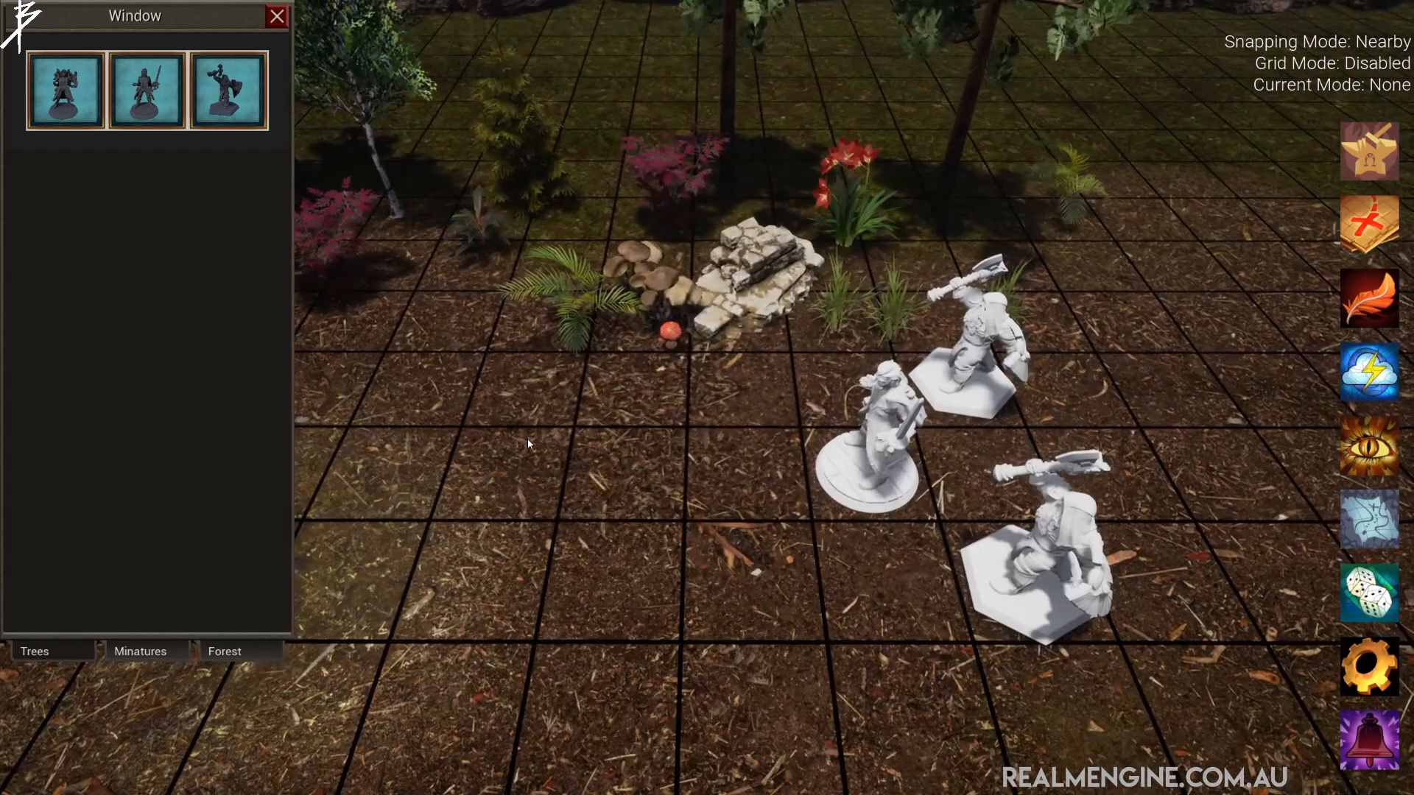
- Close the asset library, roll dice in the Dice Roller, and close the roller
left_click(276, 17)
key("a")
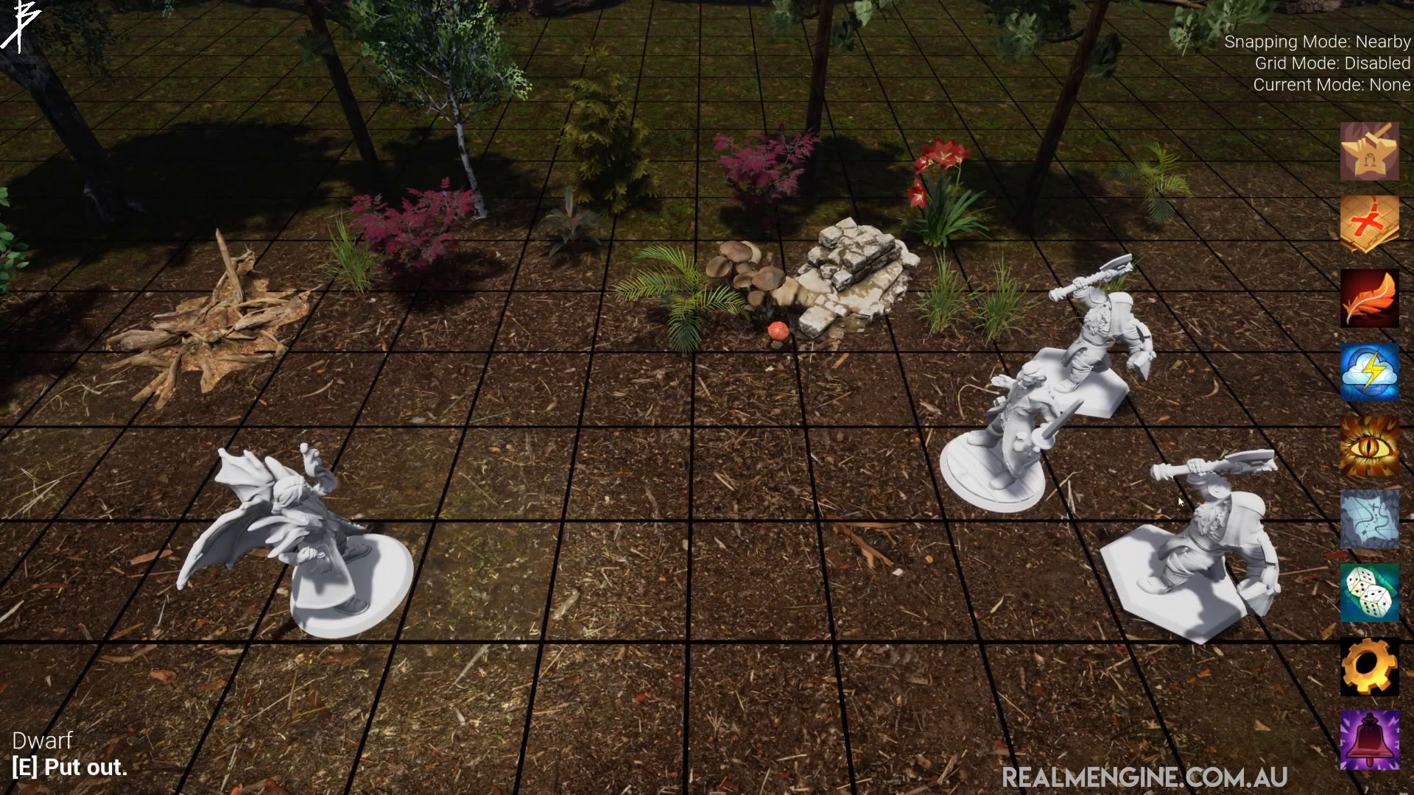
left_click(1362, 589)
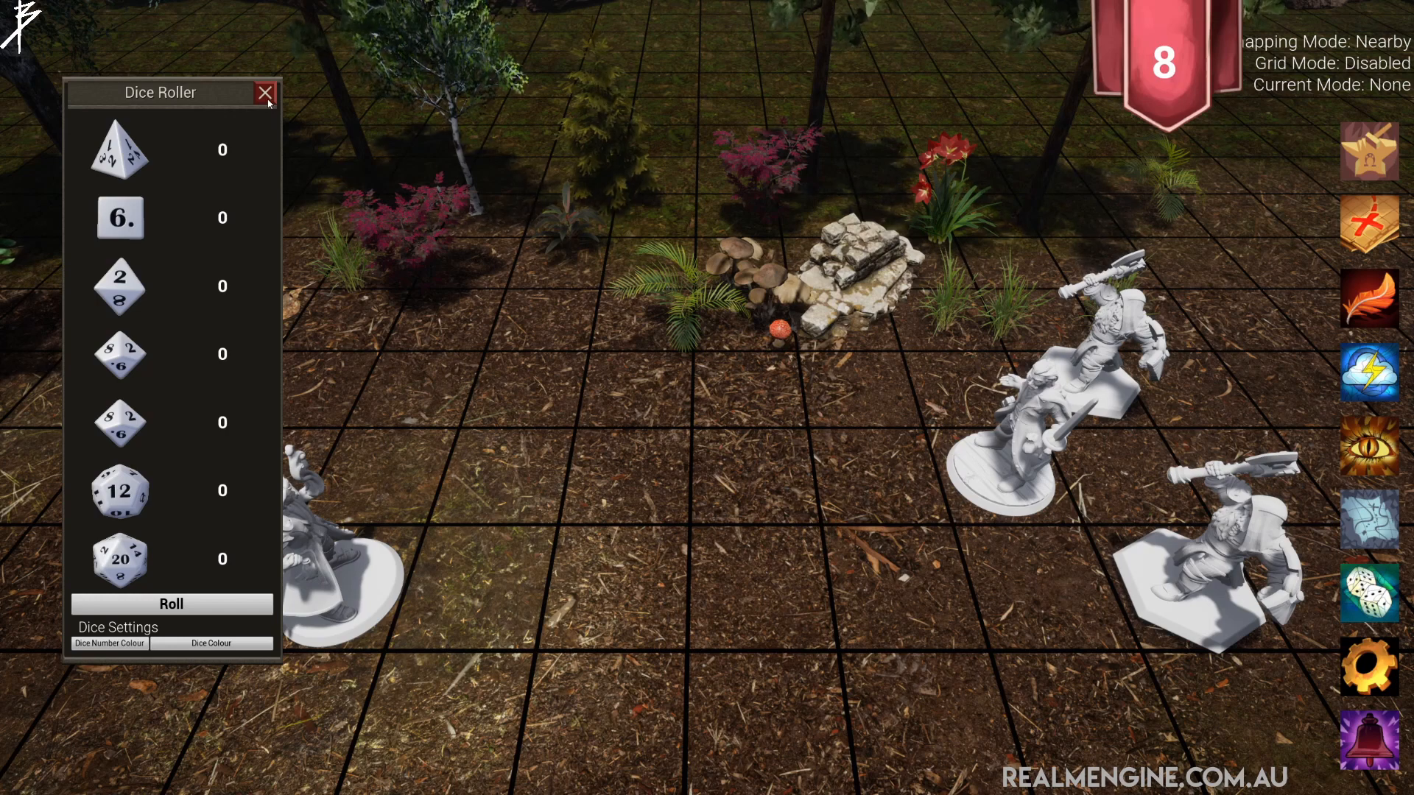
left_click(265, 94)
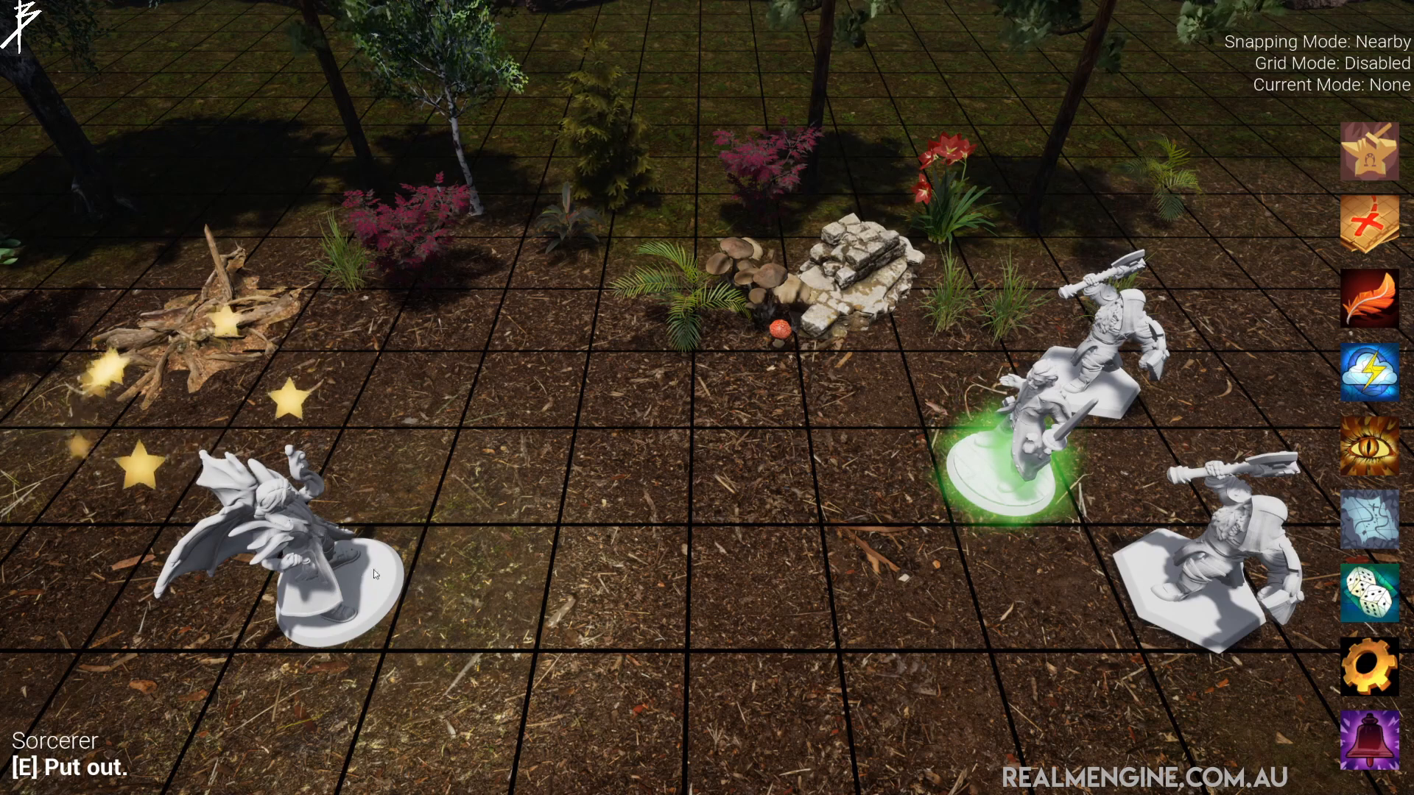
- Toggle the Poisoned and star effects on and off for the Dwarf nearest the rock pile, and apply Sleep to it
key("1")
key("1")
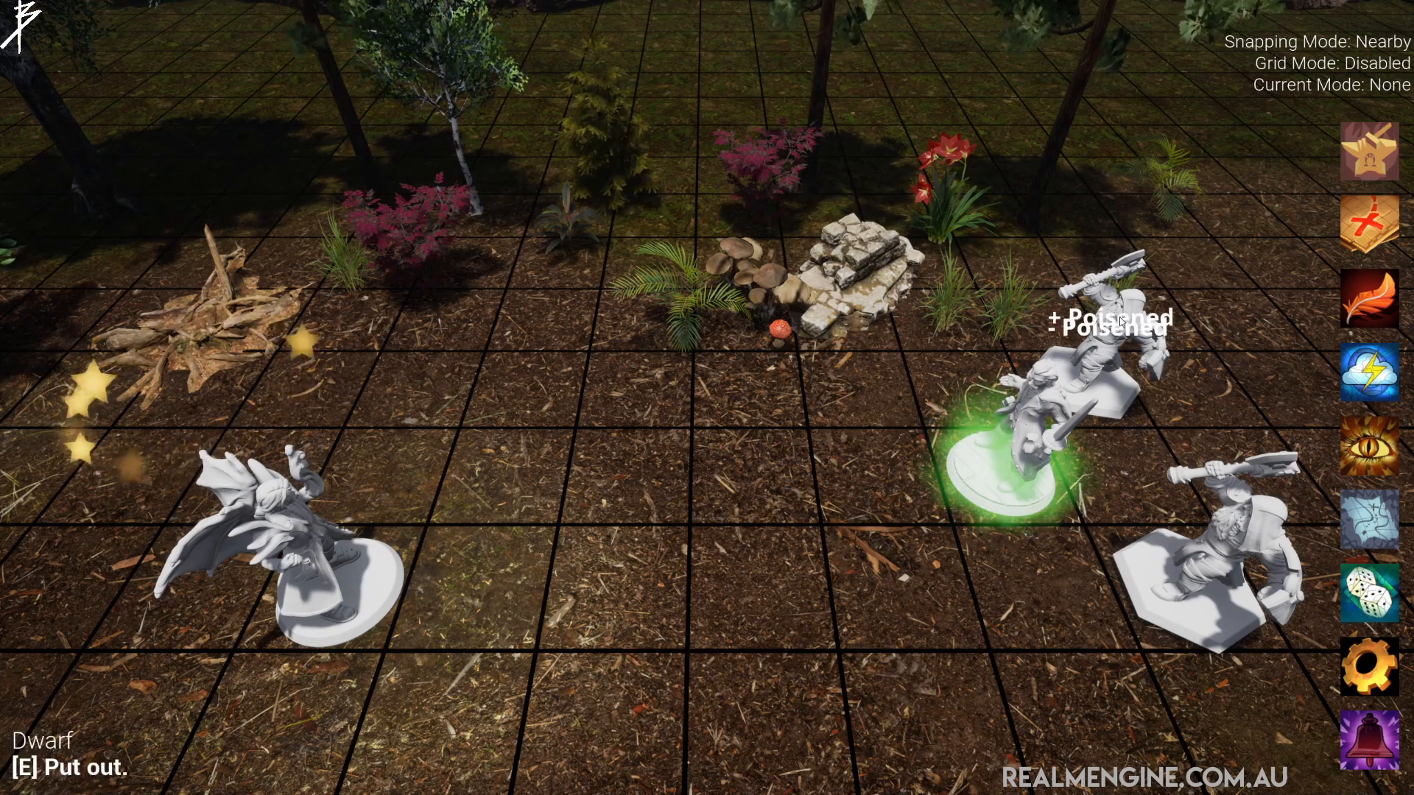
key("2")
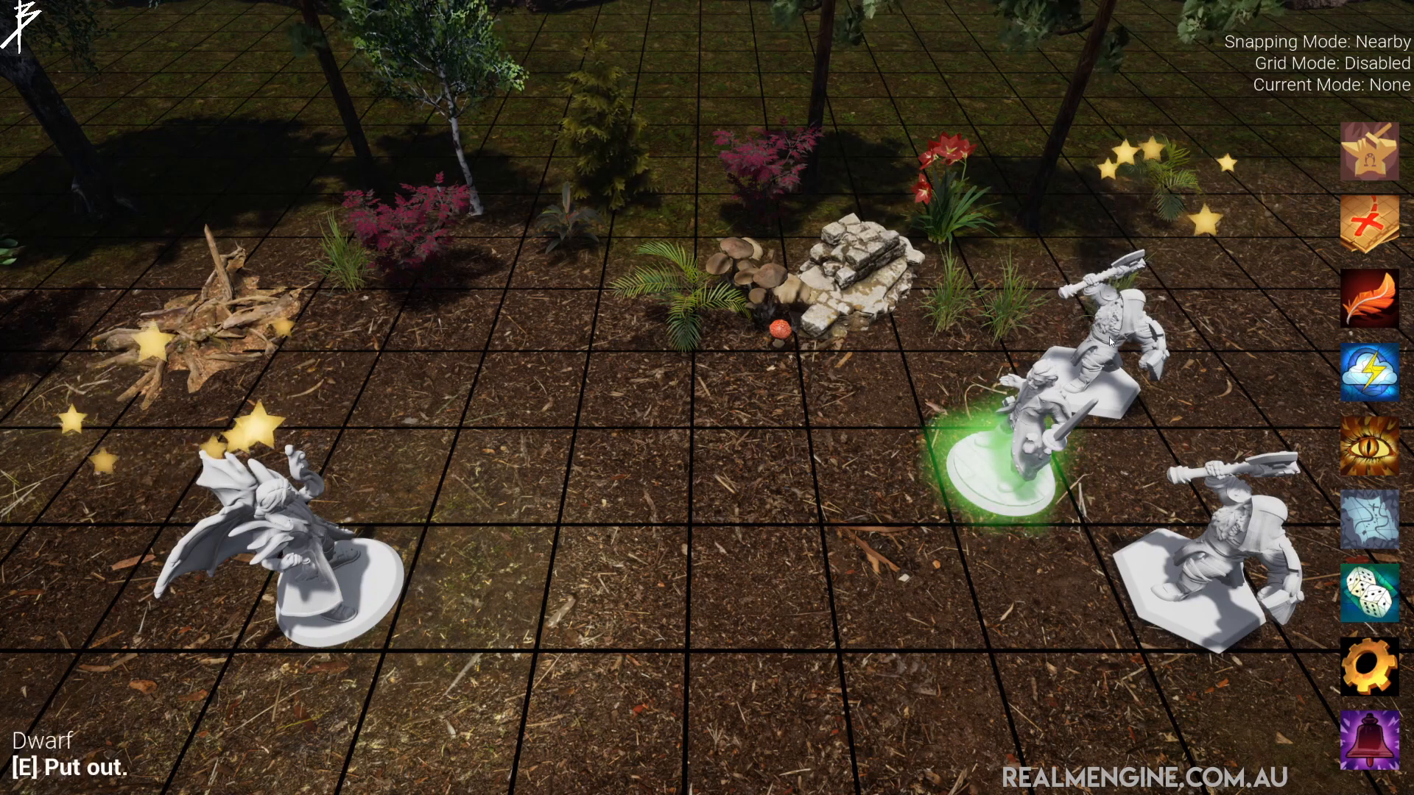
key("2")
key("3")
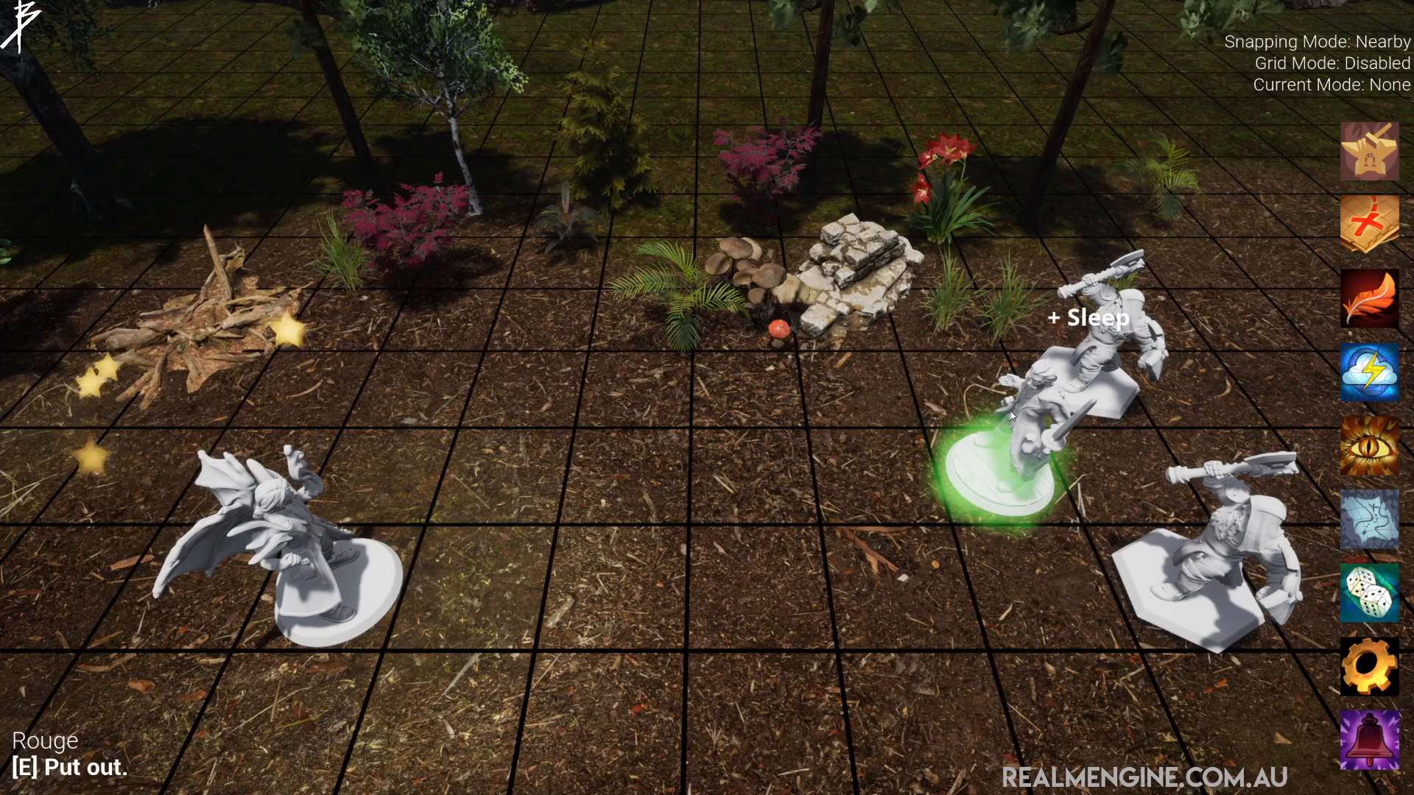
- Remove Poisoned from the Rouge, move the miniature along the path to beside the Sorcerer, and rotate it
key("d")
key("s")
key("a")
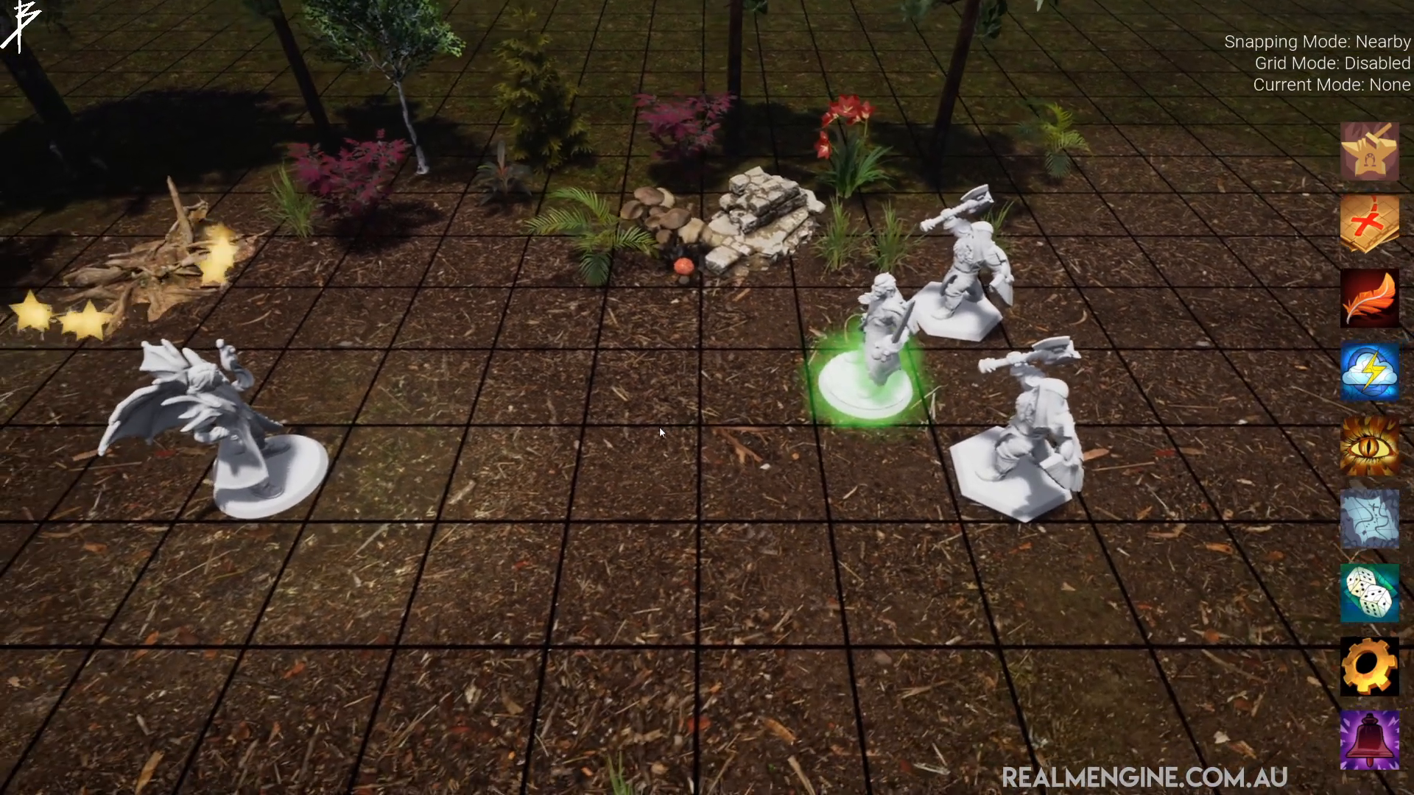
key("w")
scroll(657, 427, "down", 5)
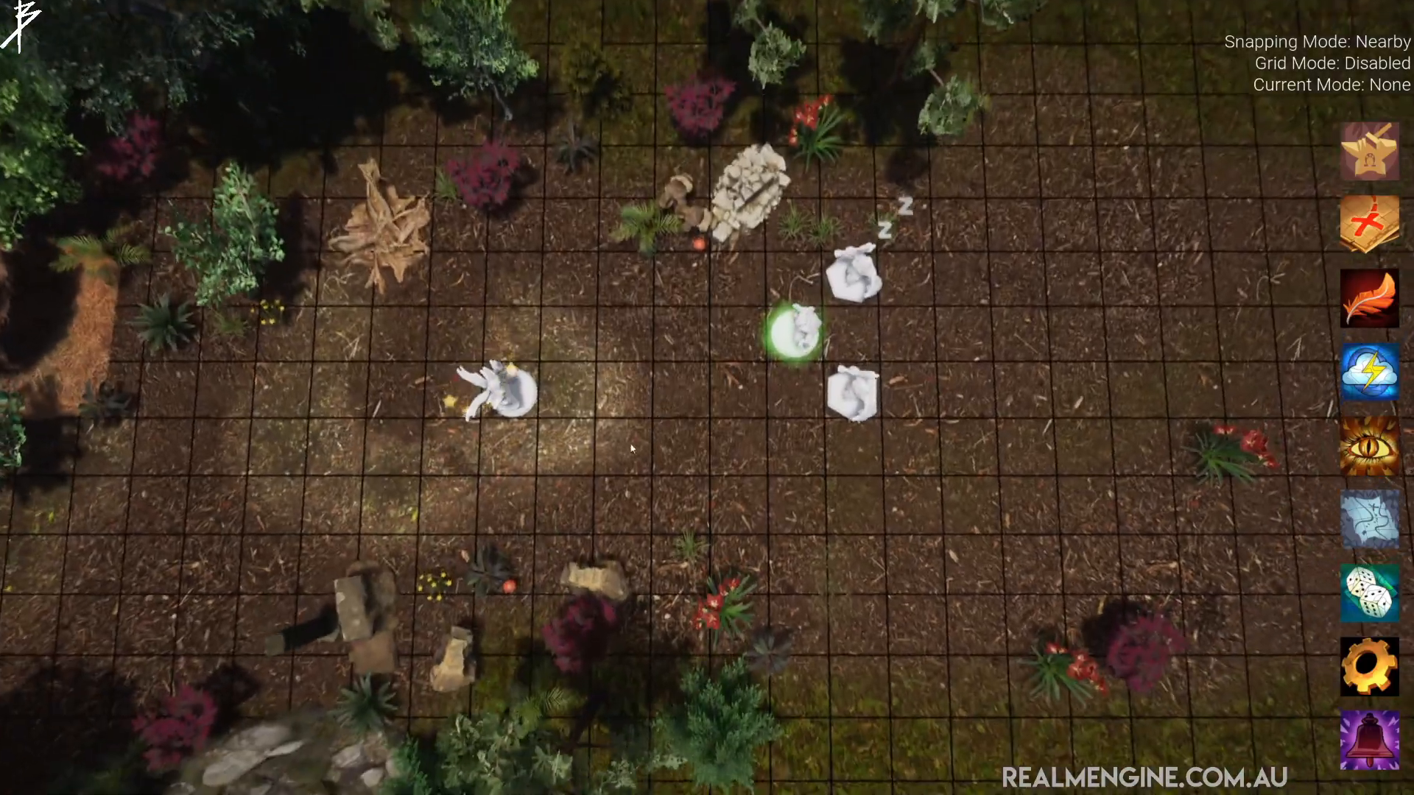
scroll(631, 448, "up", 5)
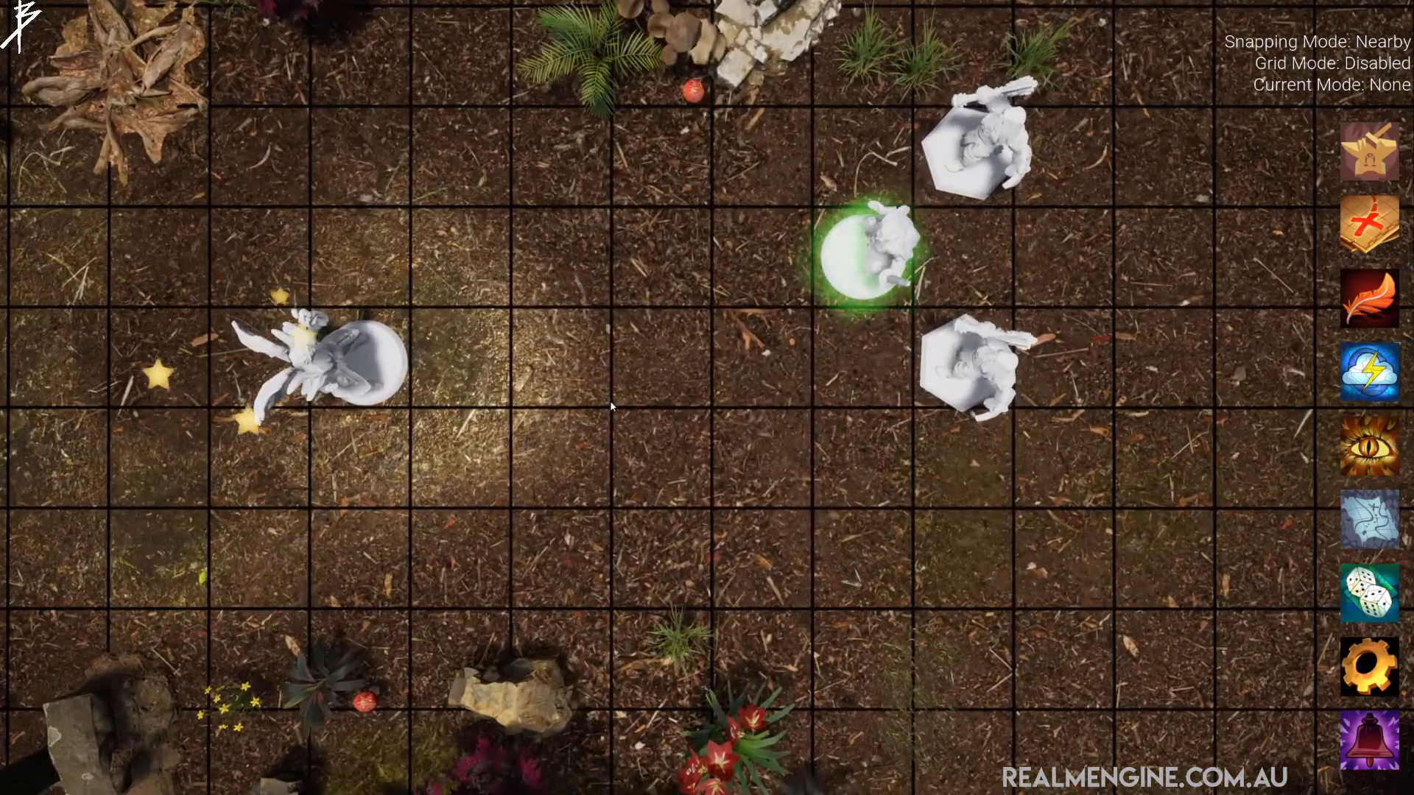
scroll(610, 400, "down", 2)
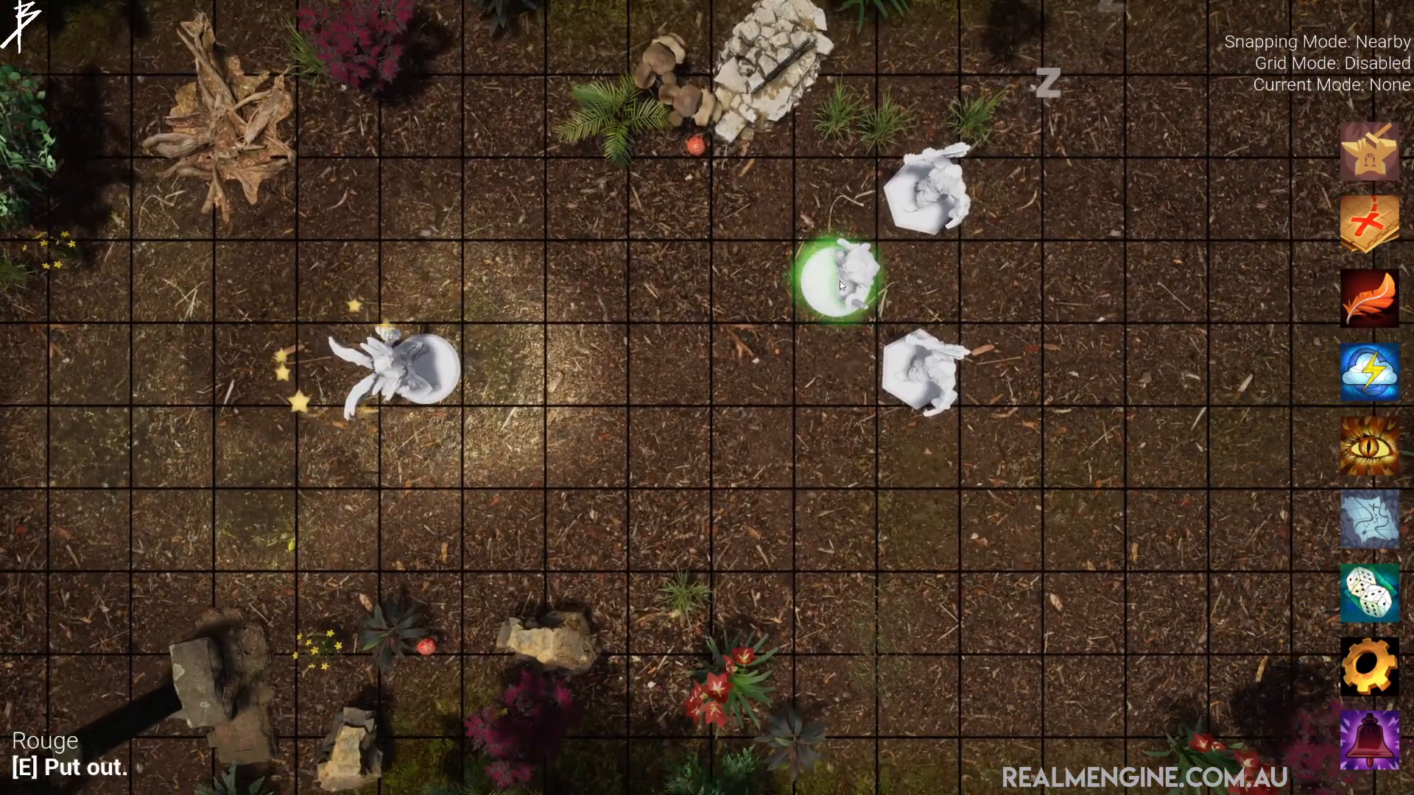
left_click(841, 283)
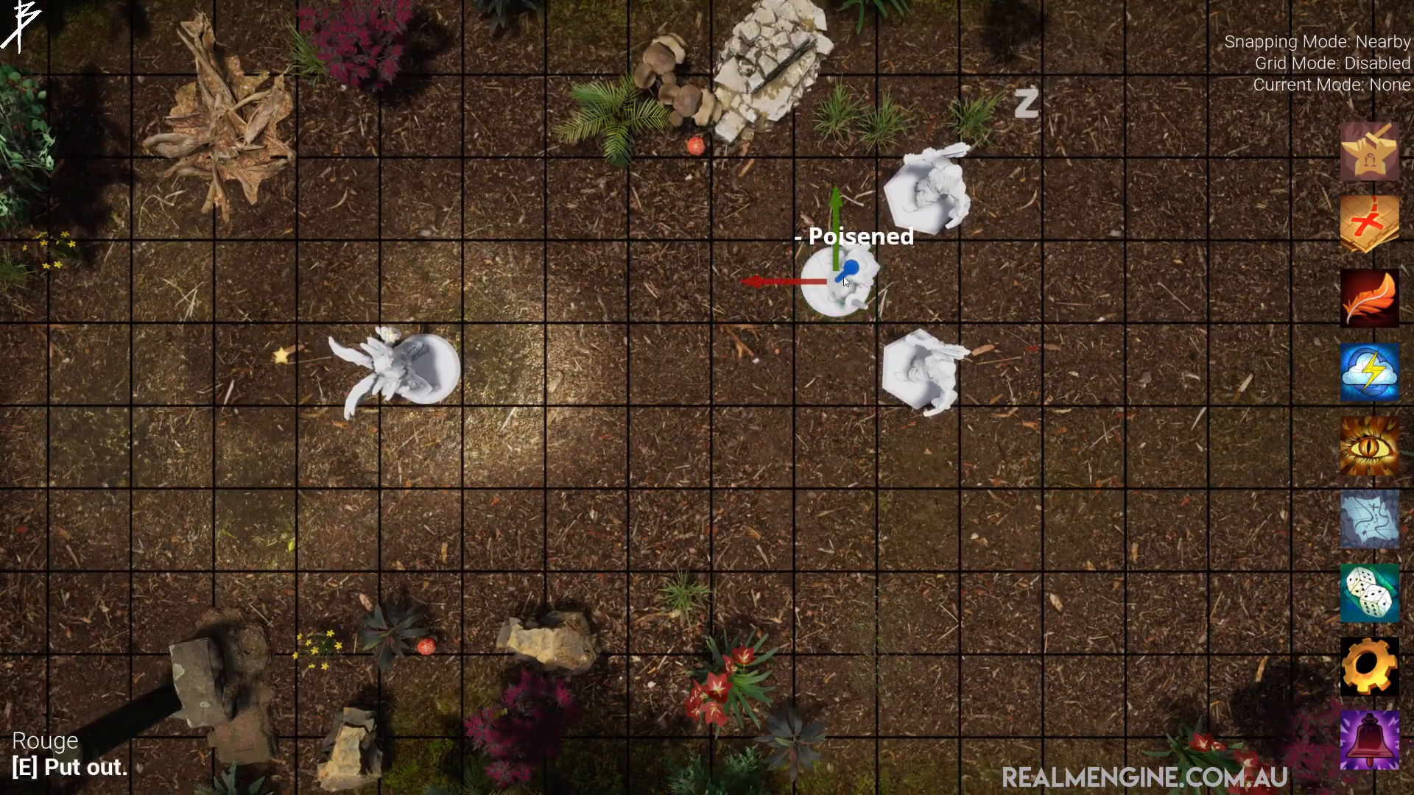
left_click_drag(779, 280, 625, 290)
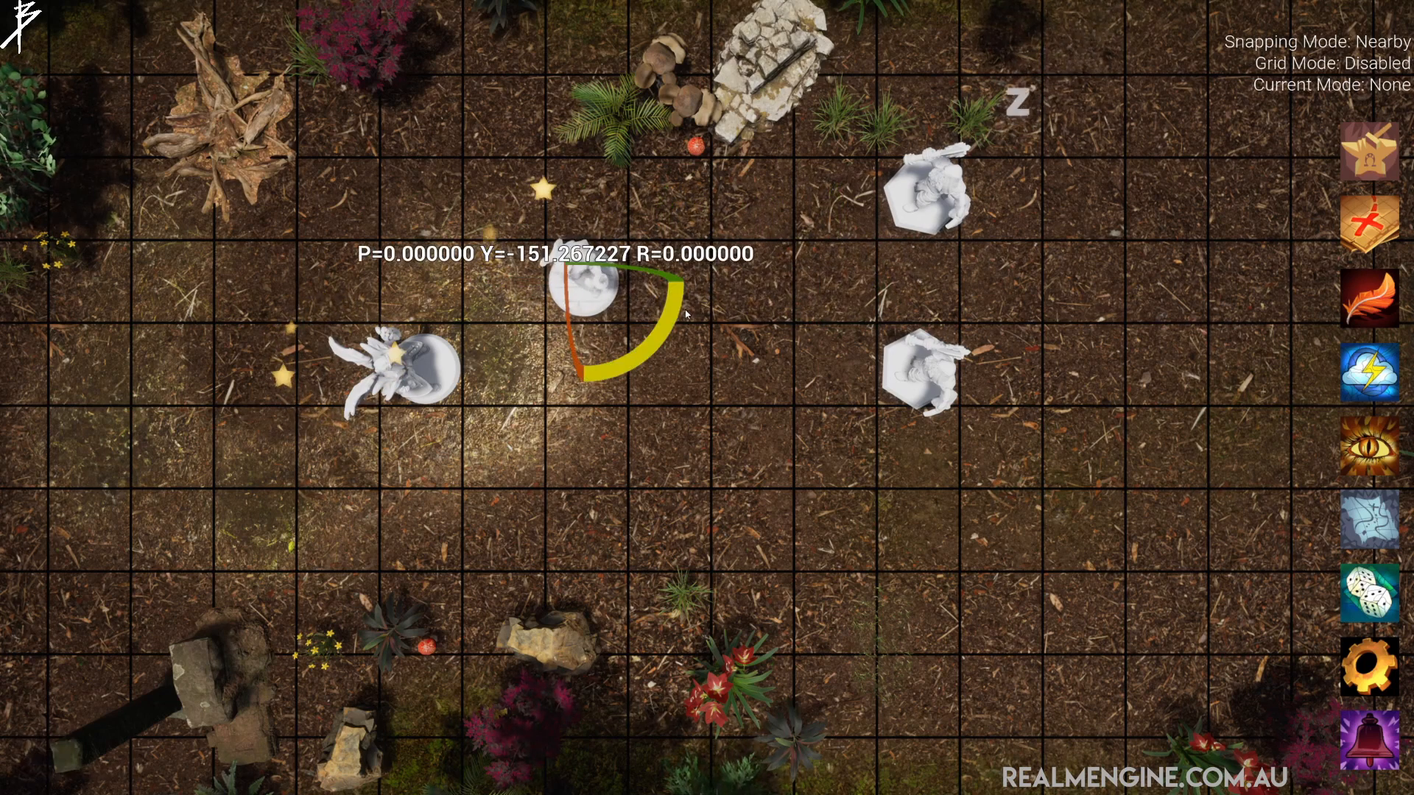
left_click_drag(685, 308, 684, 307)
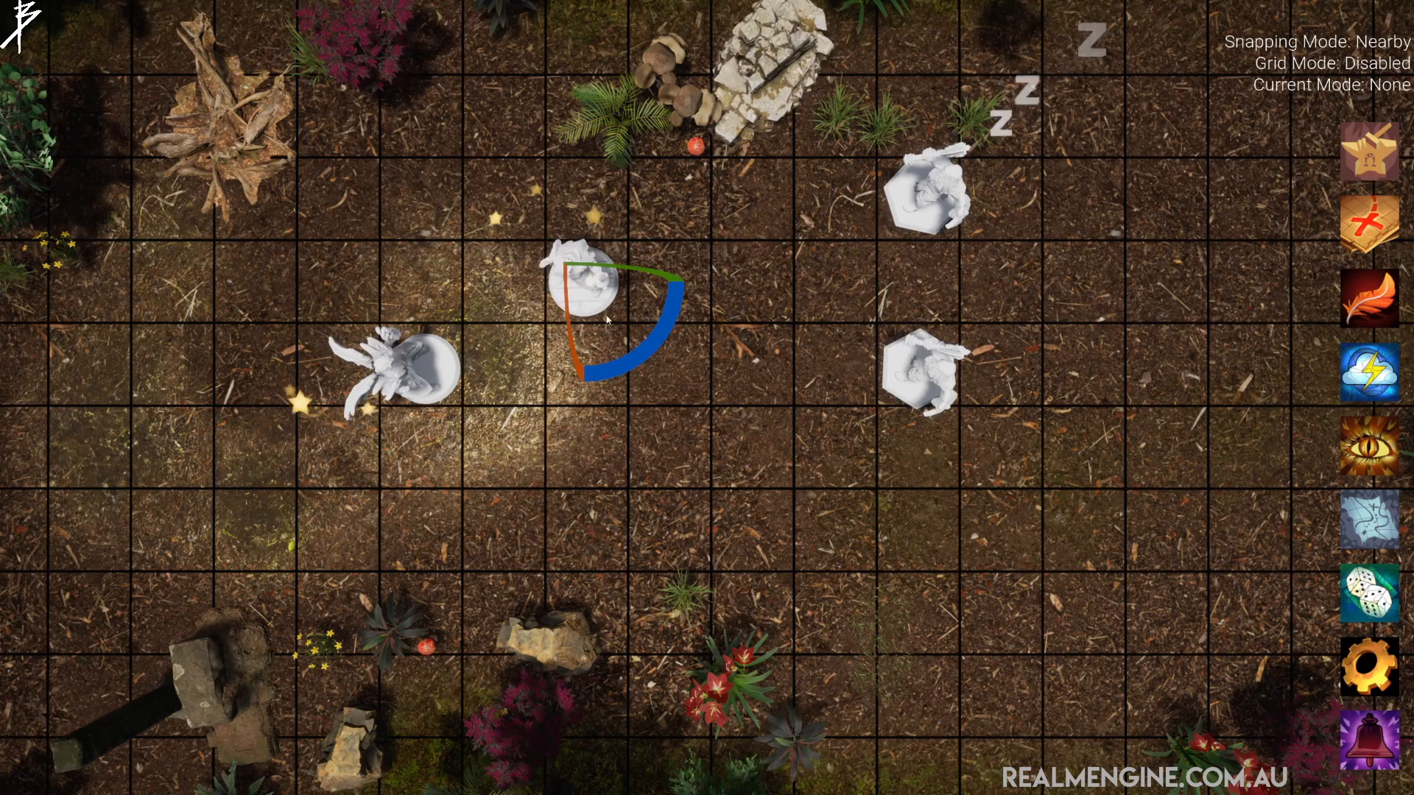
- Toggle Sleep on and off for the Rouge beside the Sorcerer and apply Poisoned to it
left_click(588, 283)
key("2")
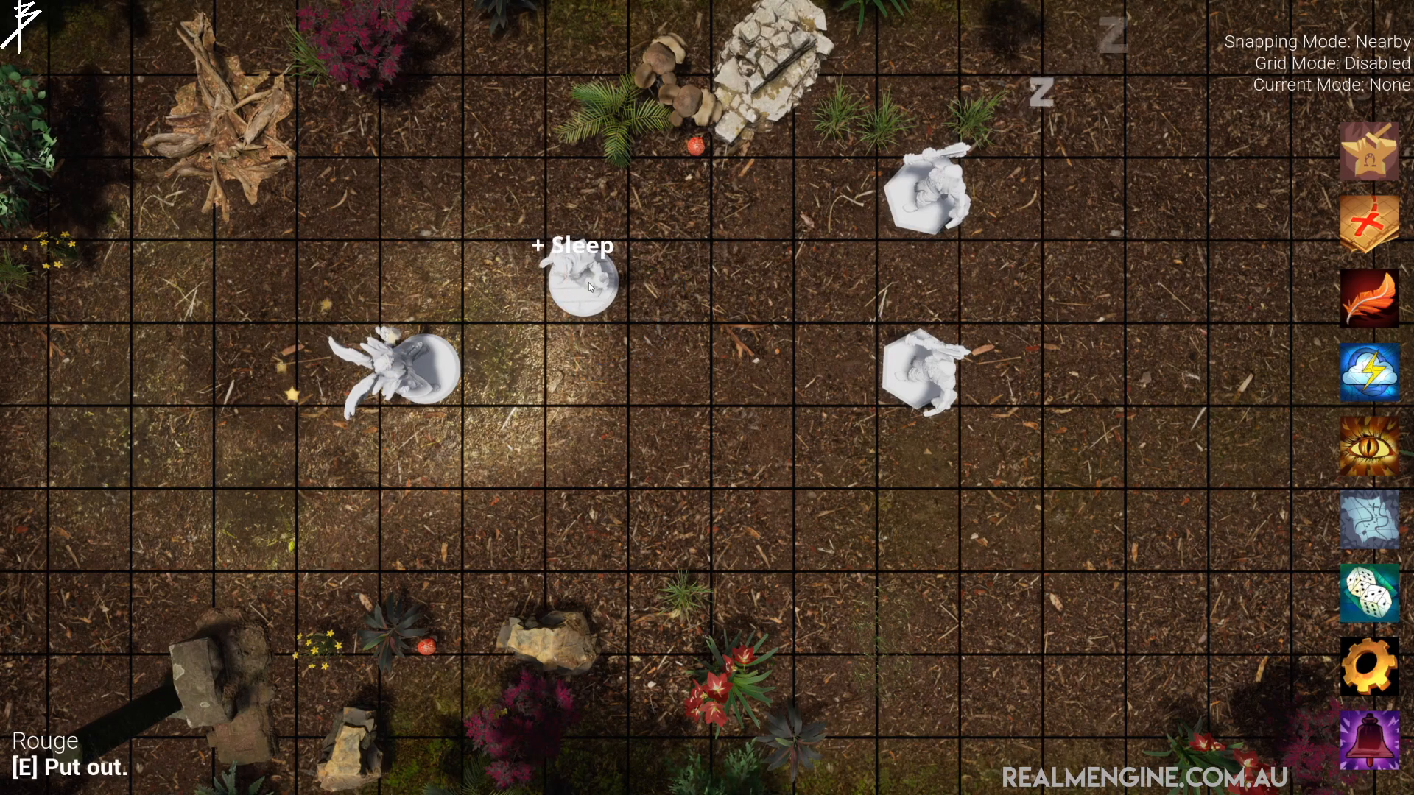
key("2")
key("3")
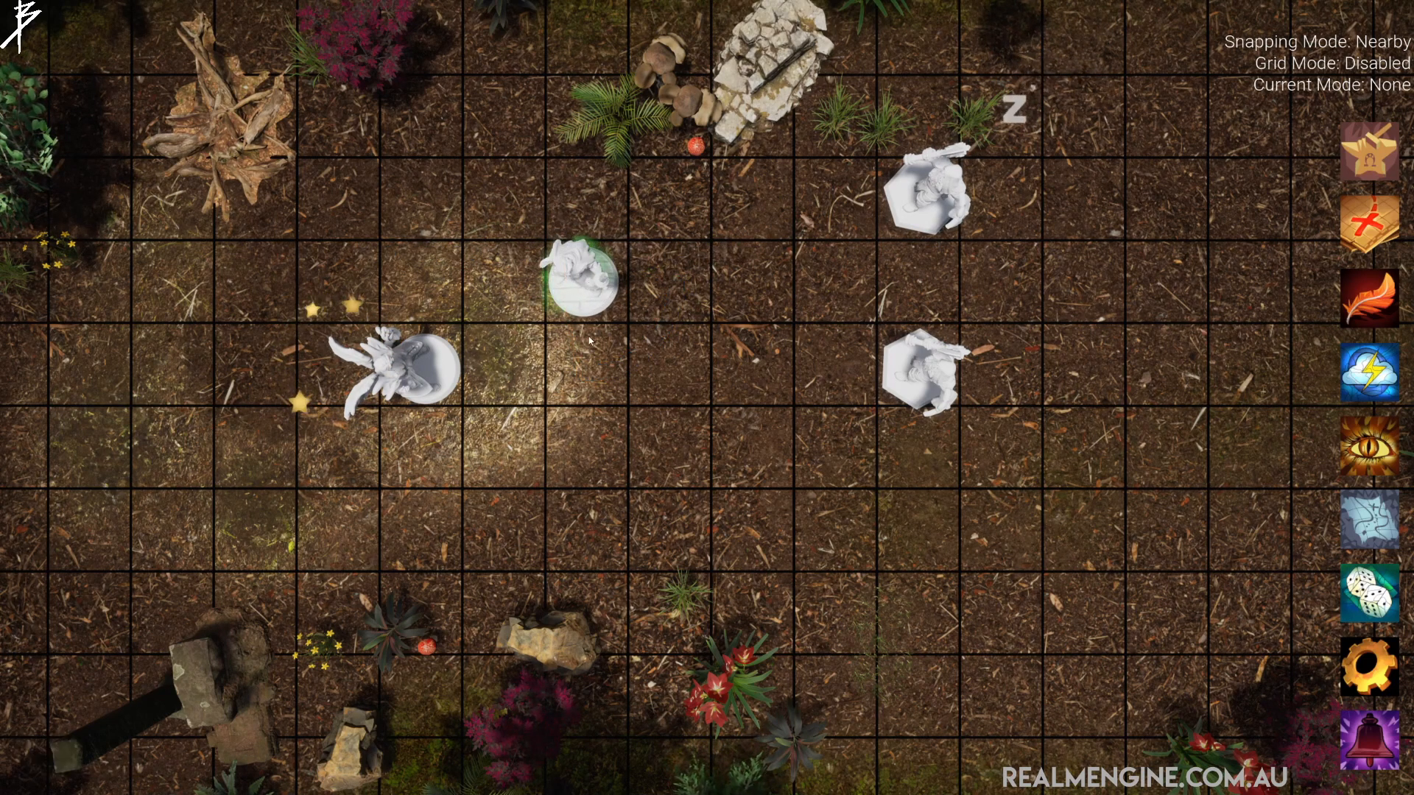
scroll(610, 330, "up", 3)
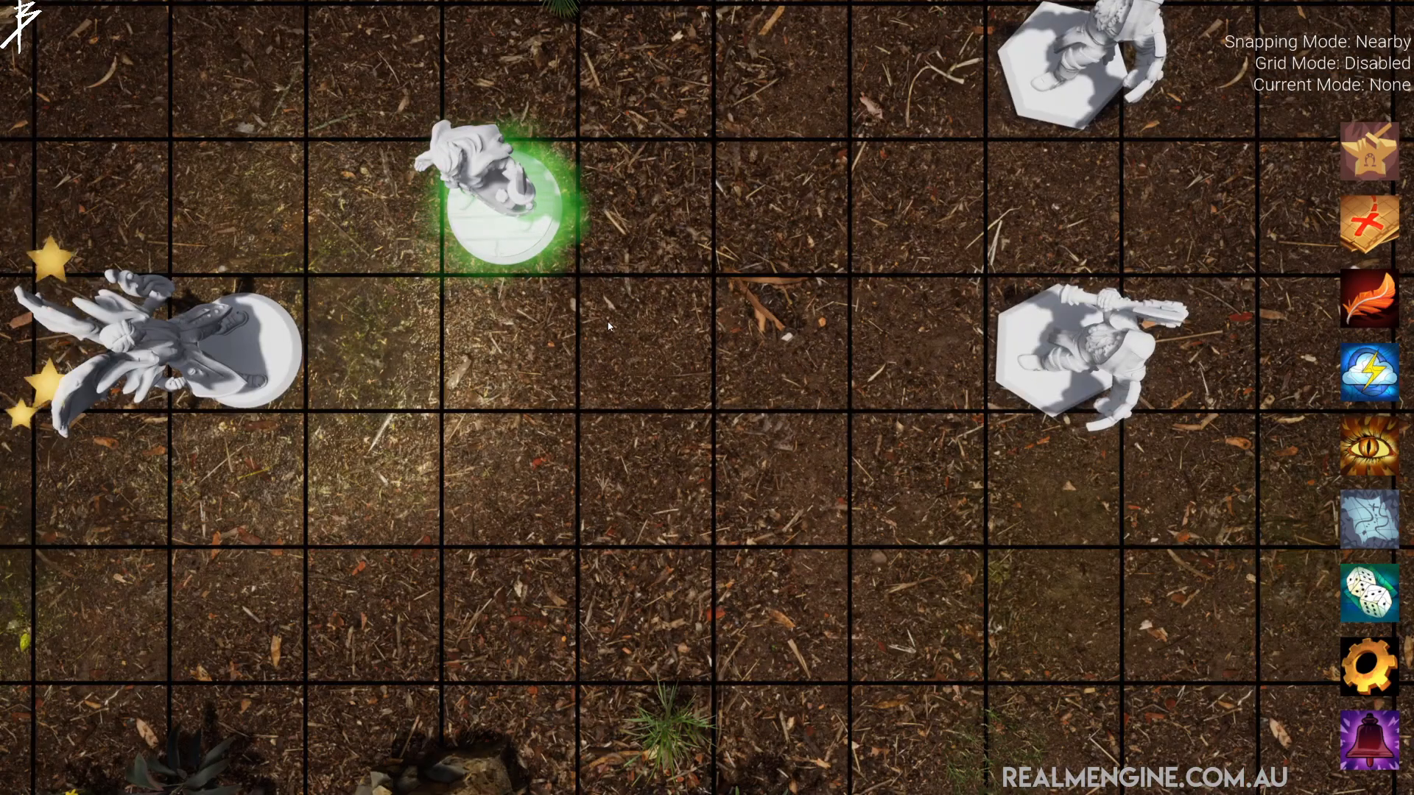
scroll(856, 438, "down", 3)
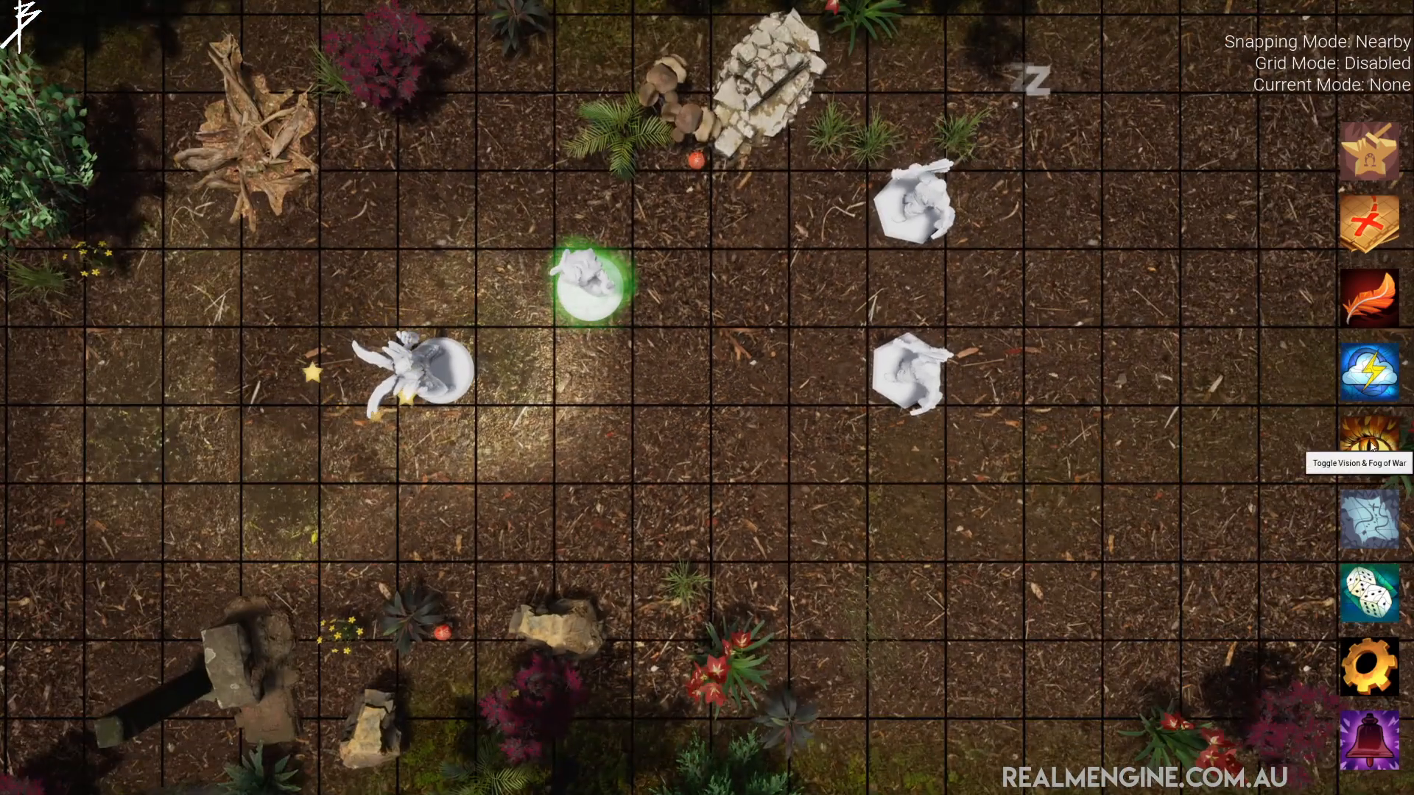
- View the sight and fog of war settings, and shift the environment light colour to yellow-orange
left_click(1371, 445)
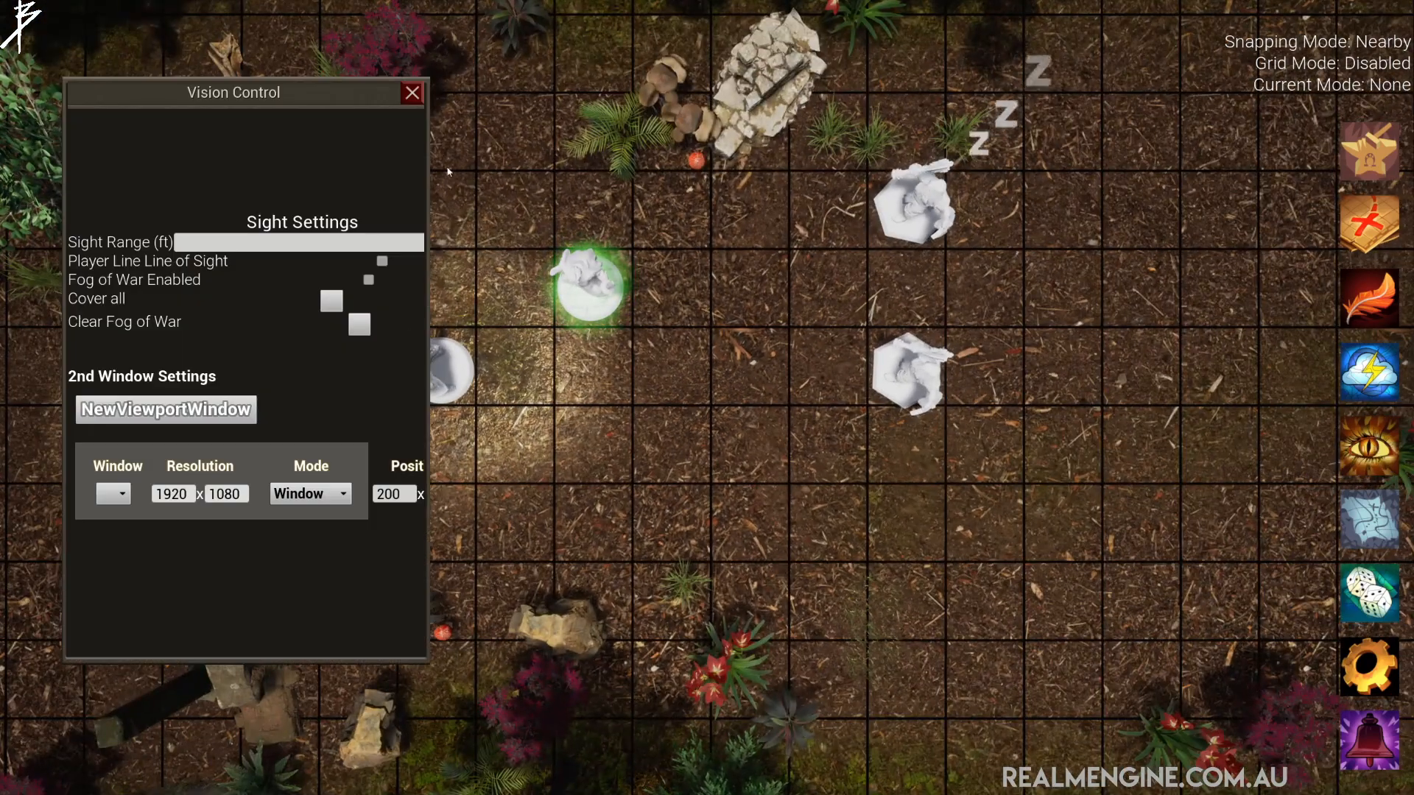
left_click(406, 97)
left_click(1362, 380)
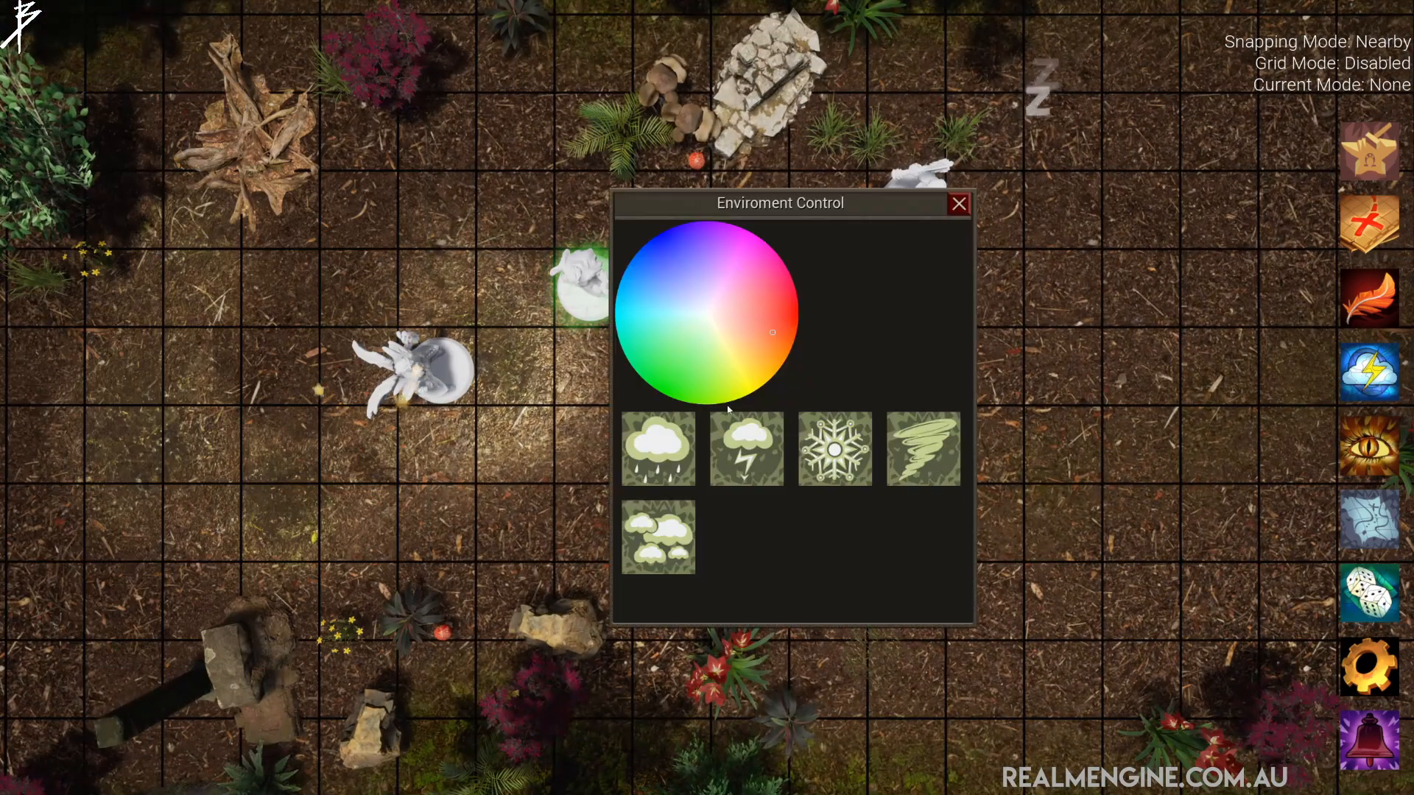
left_click_drag(769, 338, 762, 387)
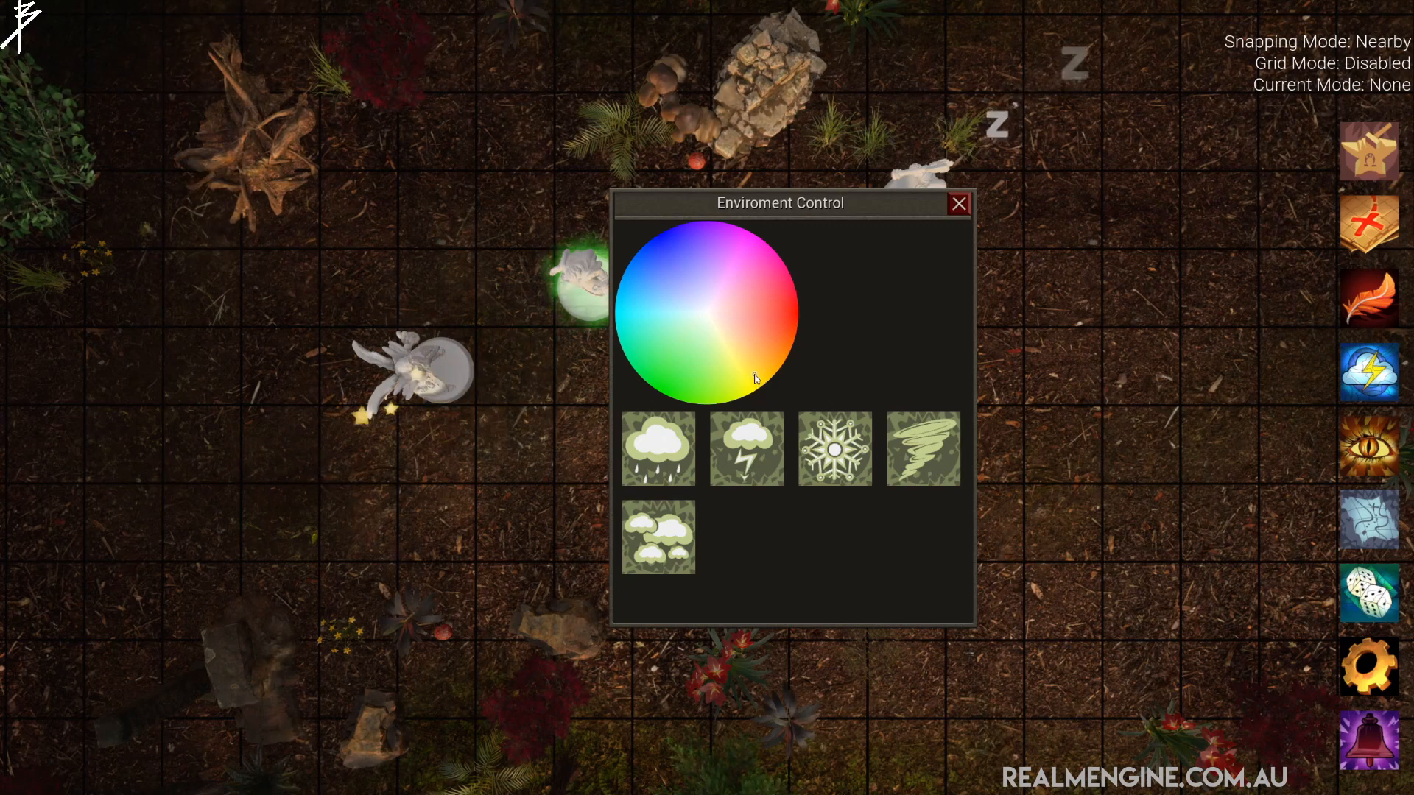
- Close the environment controls, enable Fog of War in the vision settings and cover the entire map with it
left_click(958, 204)
middle_click_drag(913, 221, 763, 234)
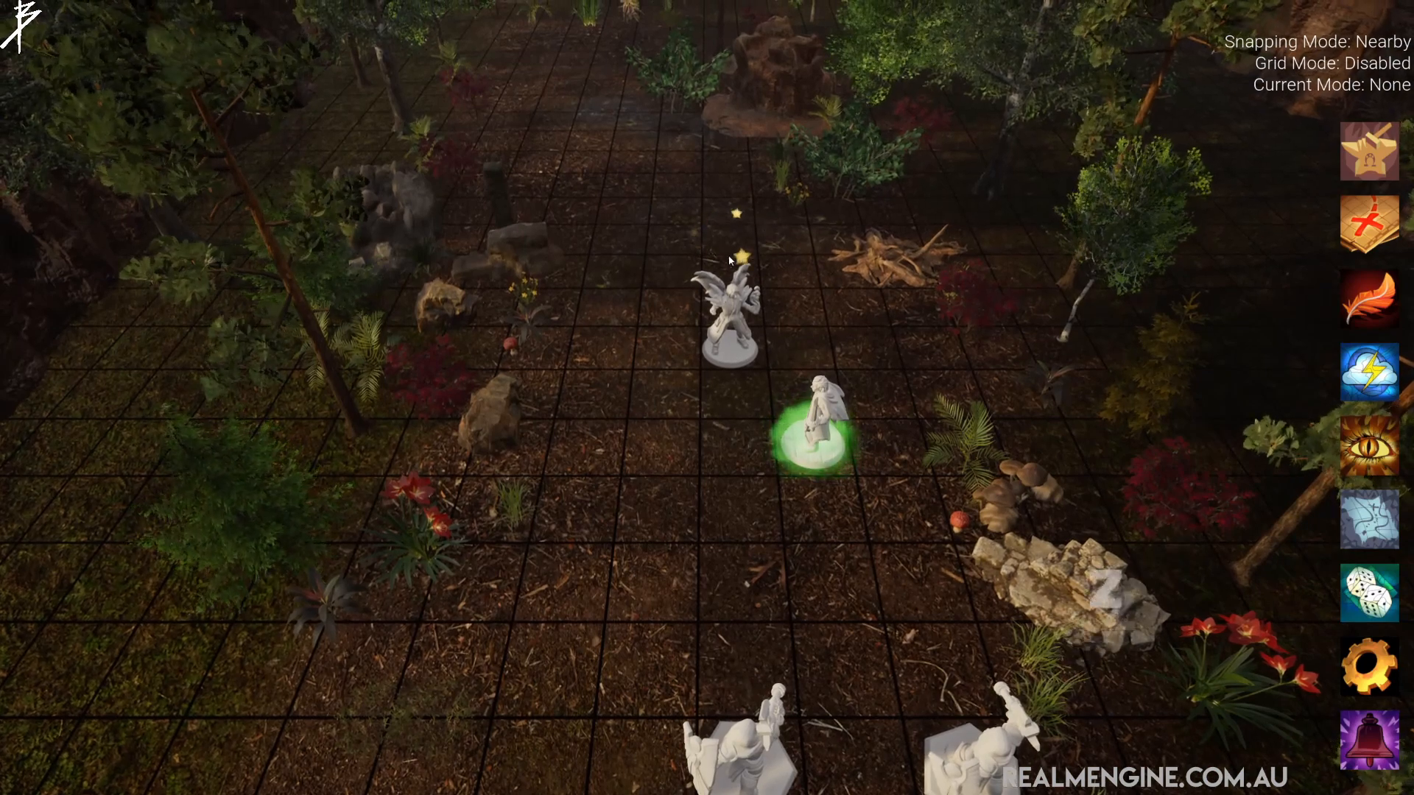
key("t")
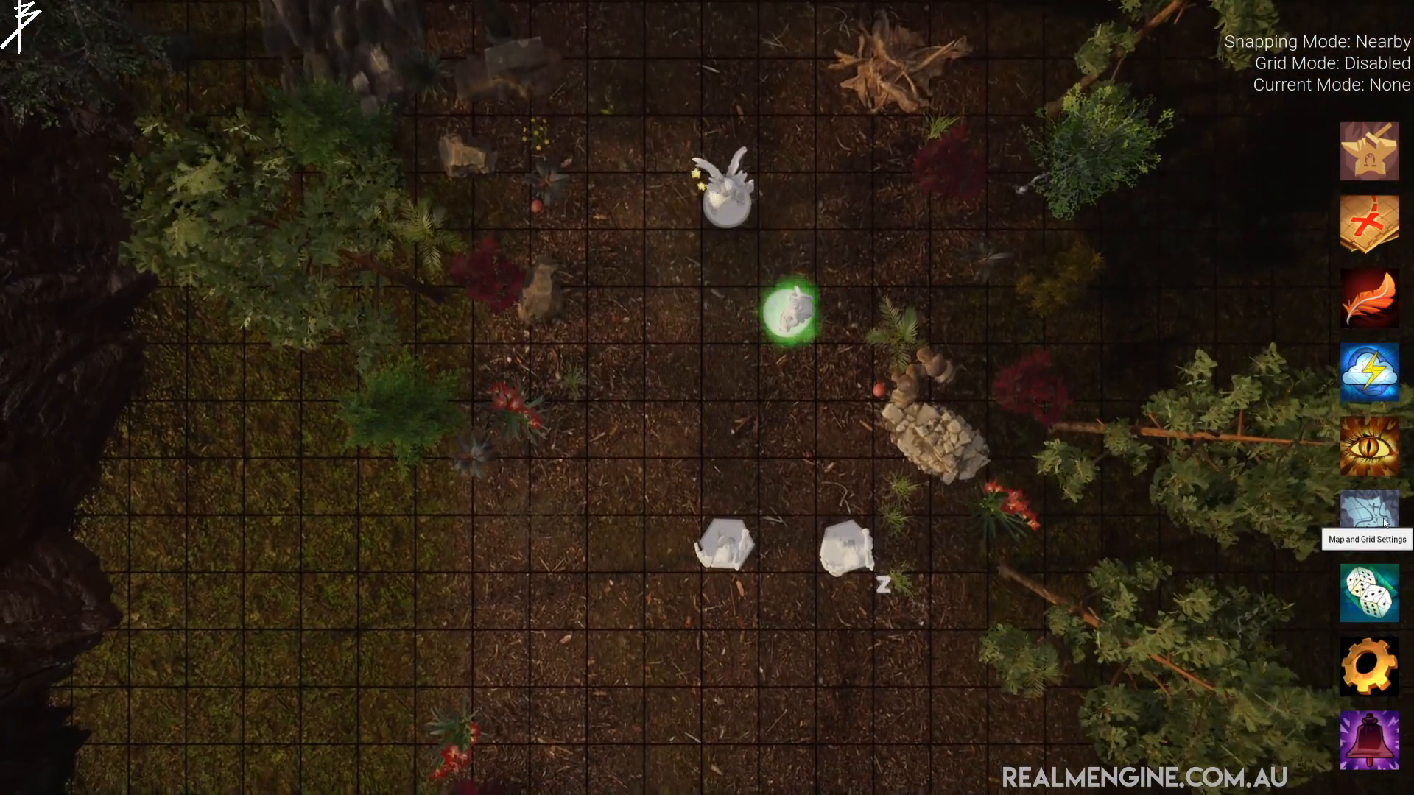
left_click(1371, 446)
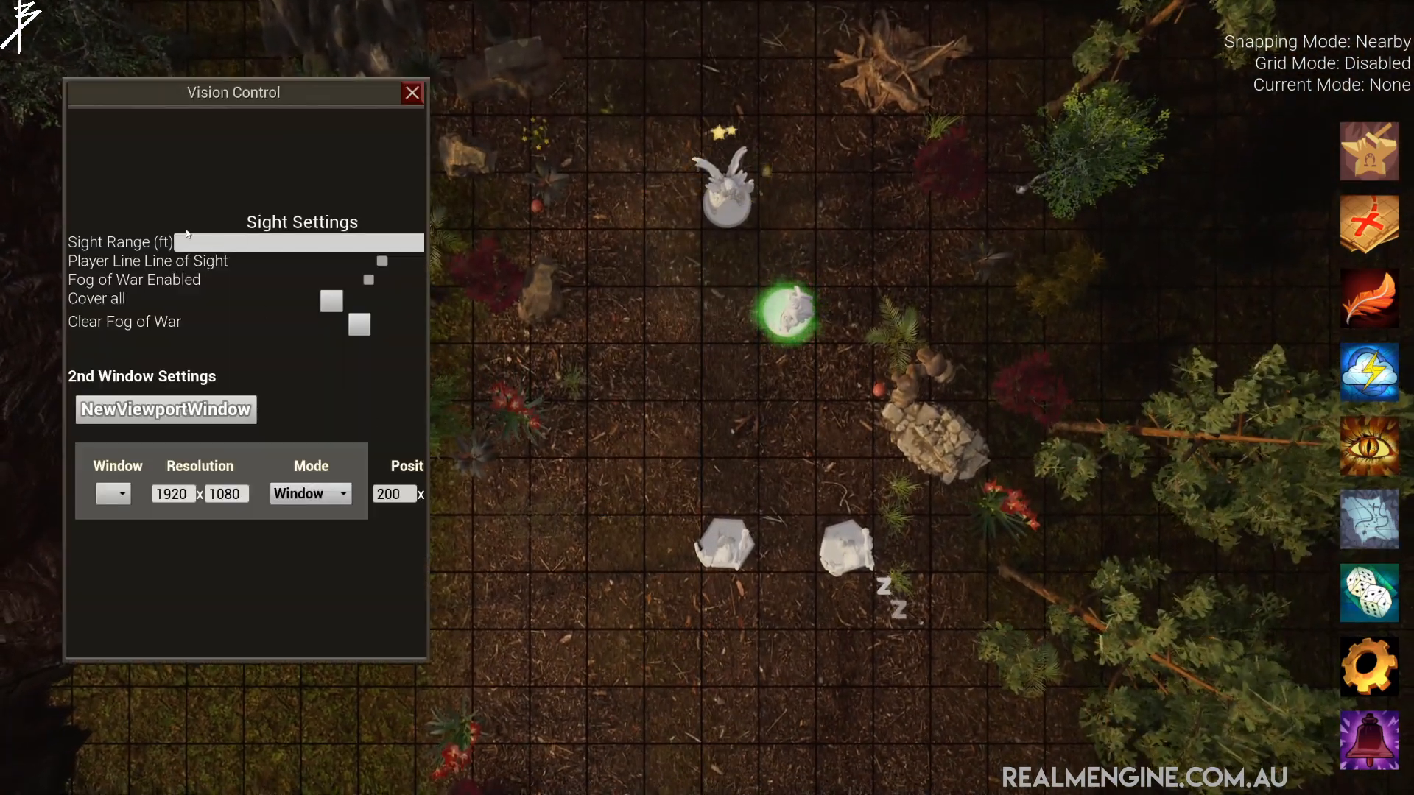
left_click(369, 282)
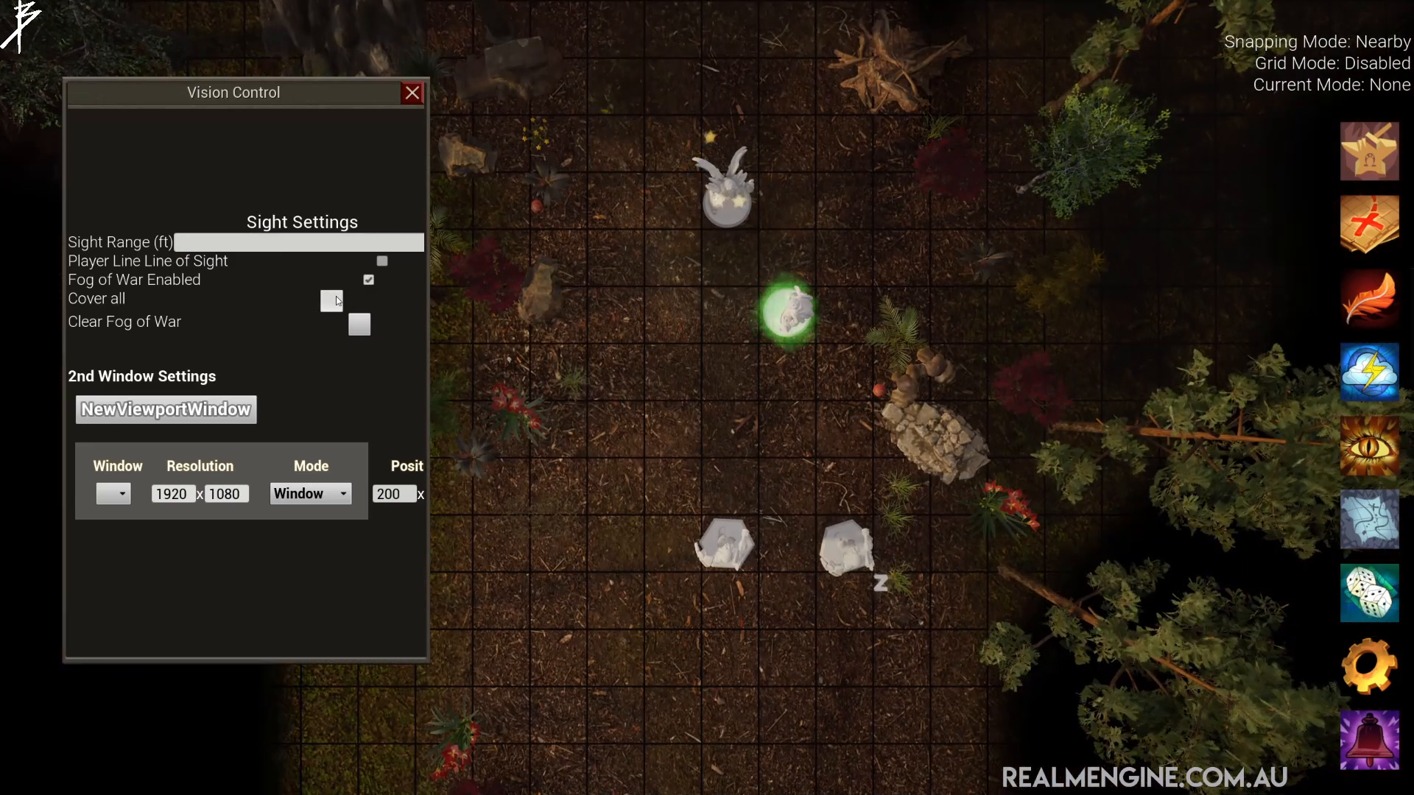
left_click(337, 300)
- Examine how the fog of war reveals the path around the Sorcerer, the Rouge and the two Dwarf miniatures
key("w")
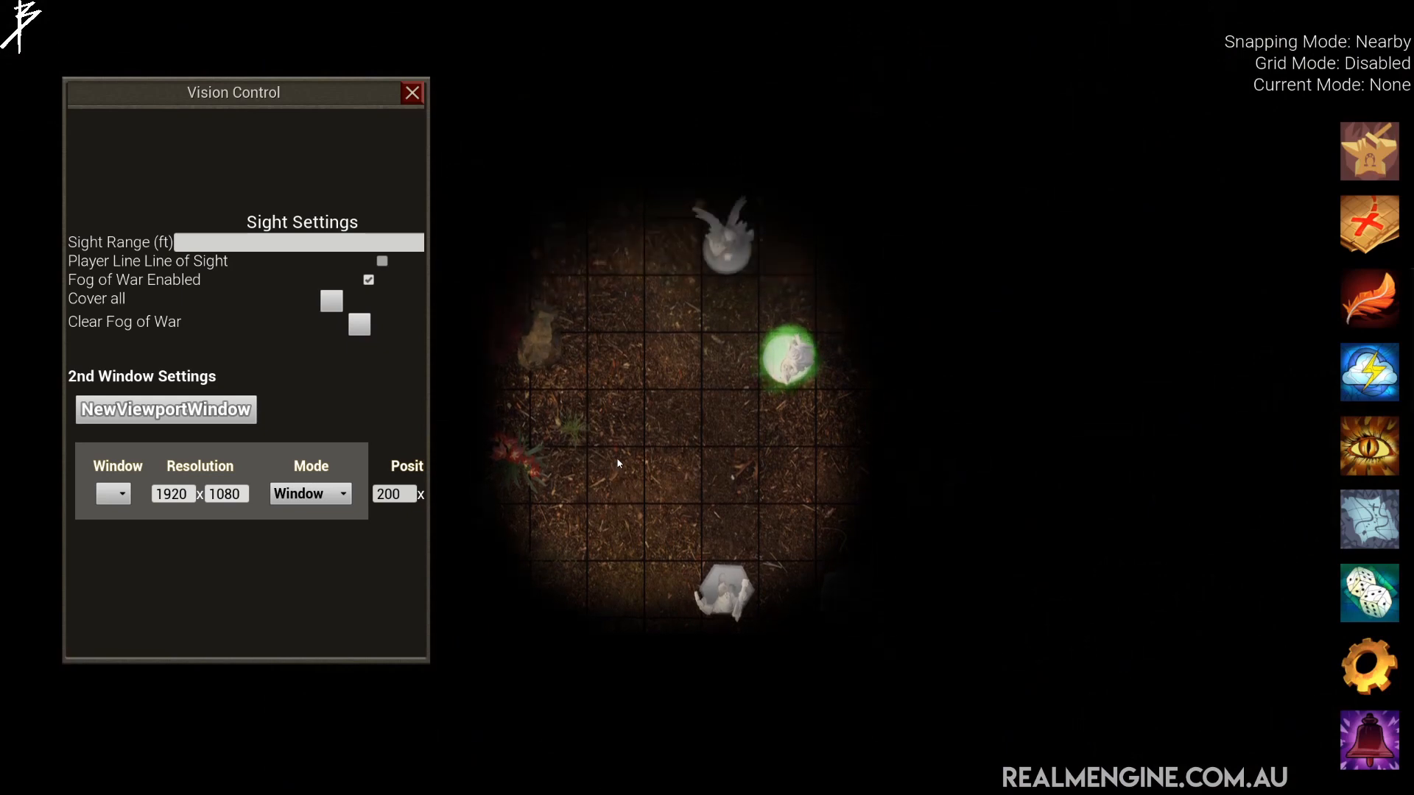
key("a")
key("w")
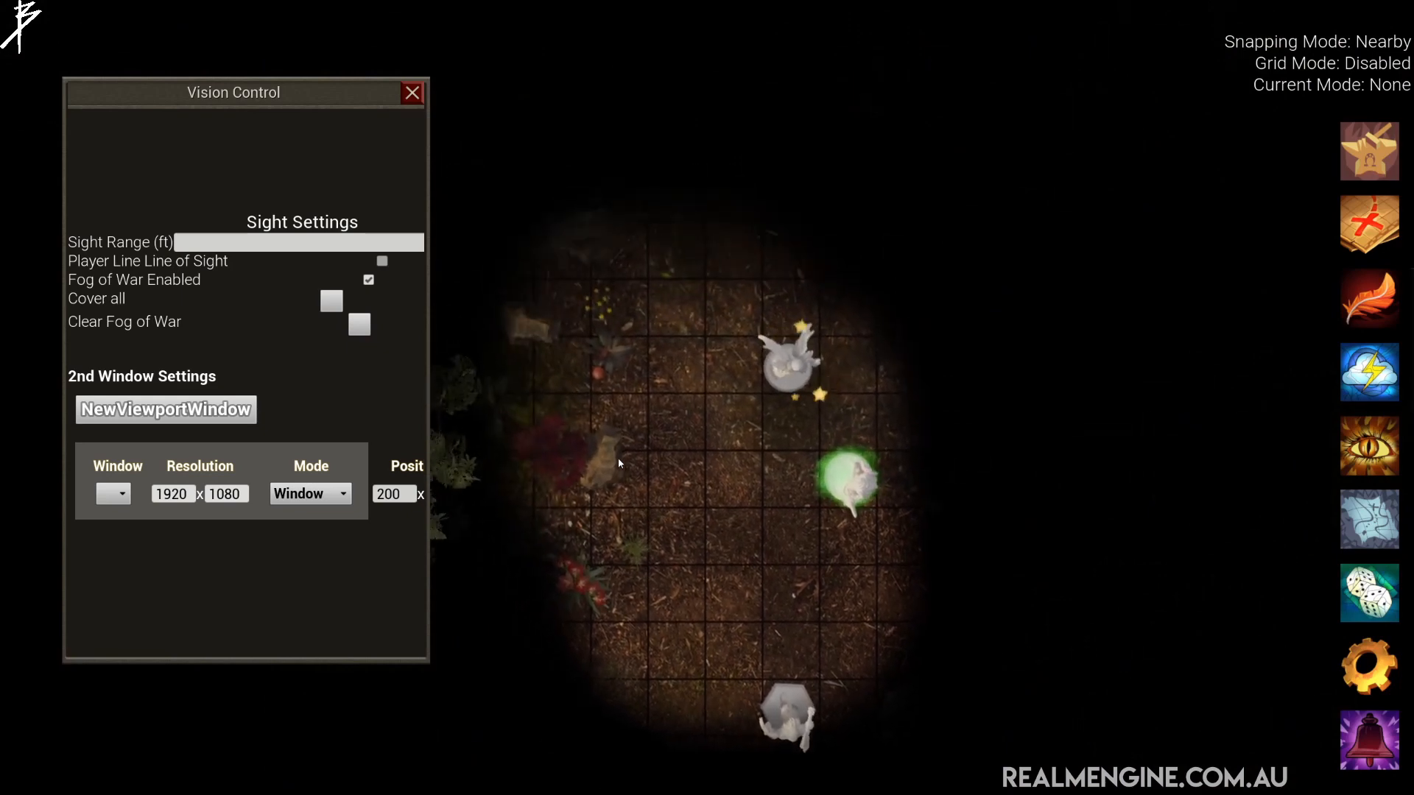
key("a")
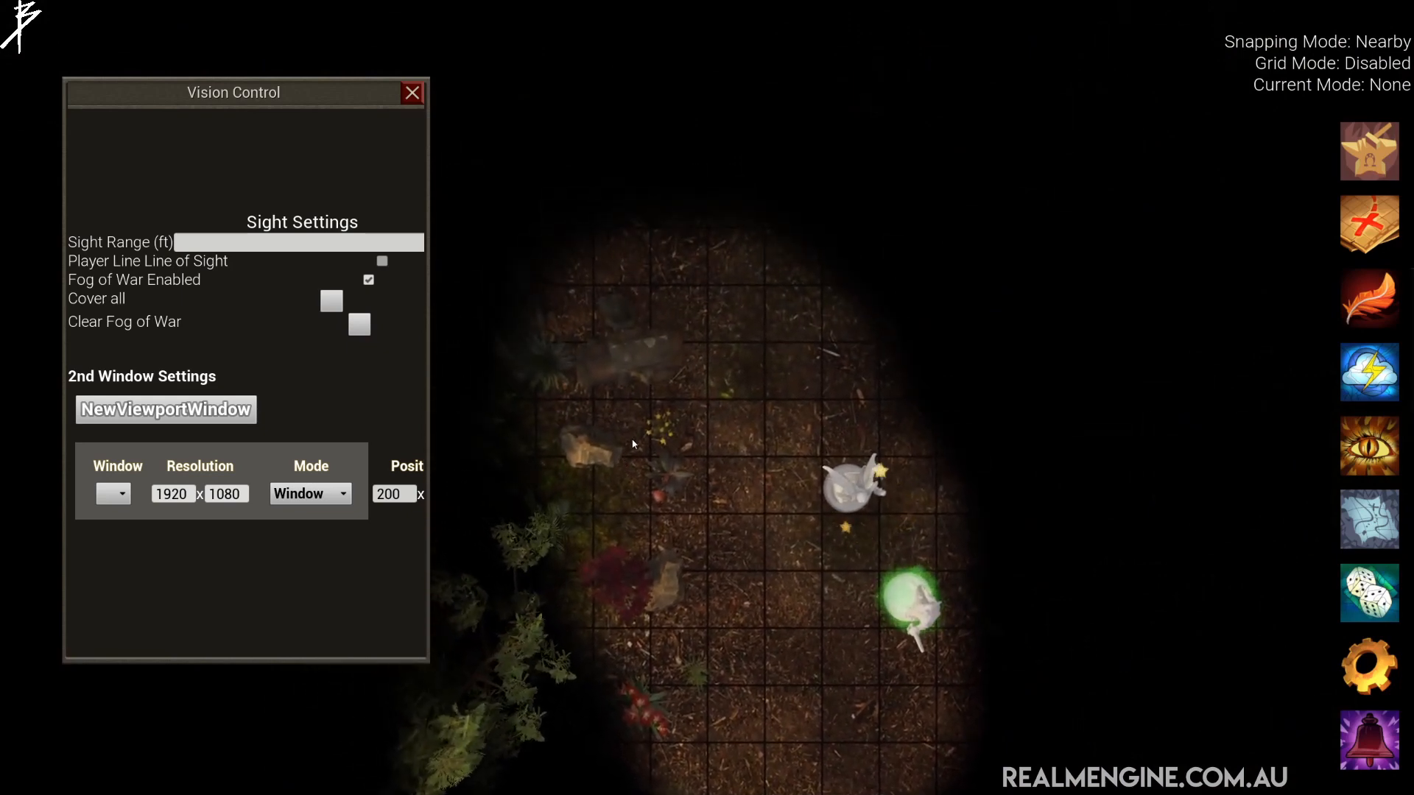
scroll(644, 433, "up", 4)
middle_click_drag(645, 433, 639, 413)
key("w")
key("a")
key("w")
key("a")
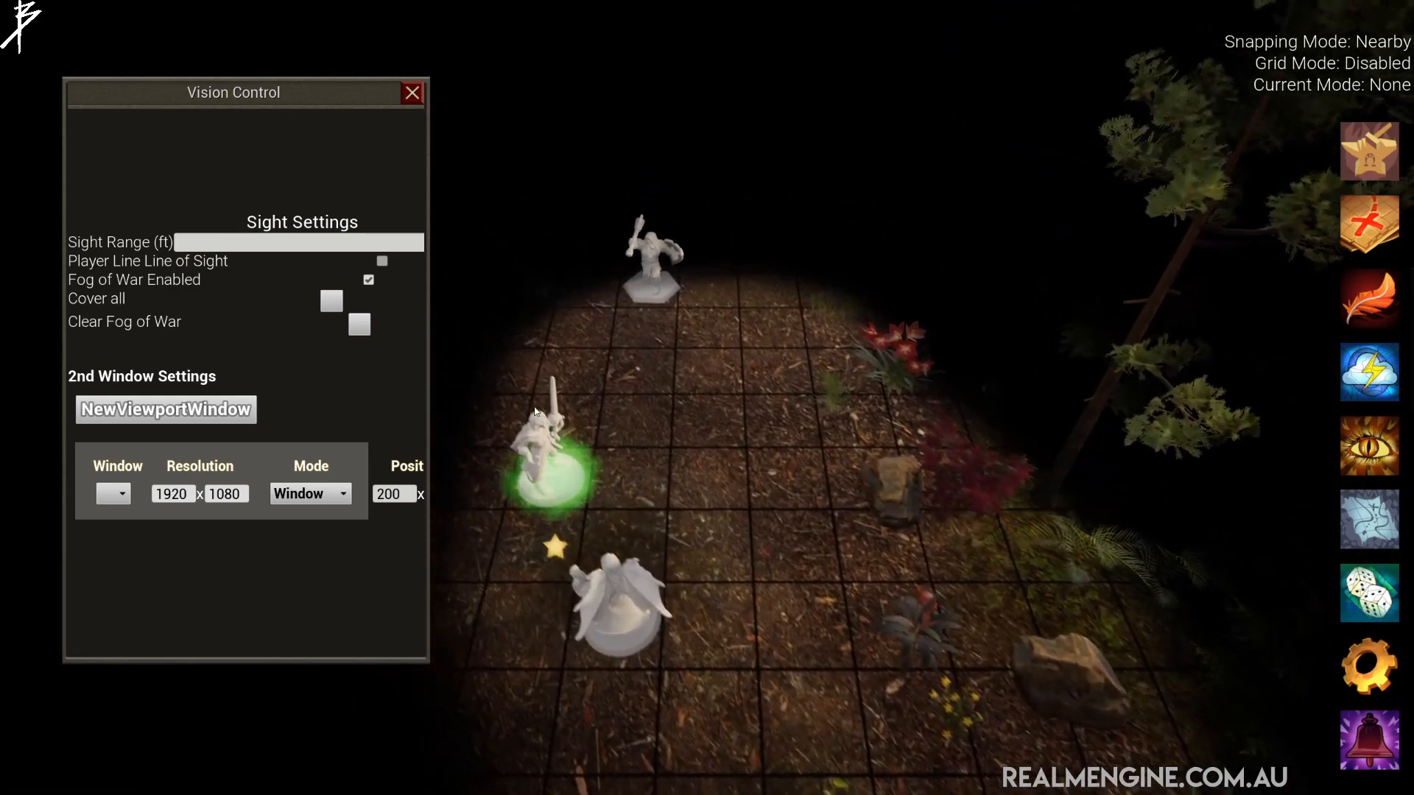
key("w")
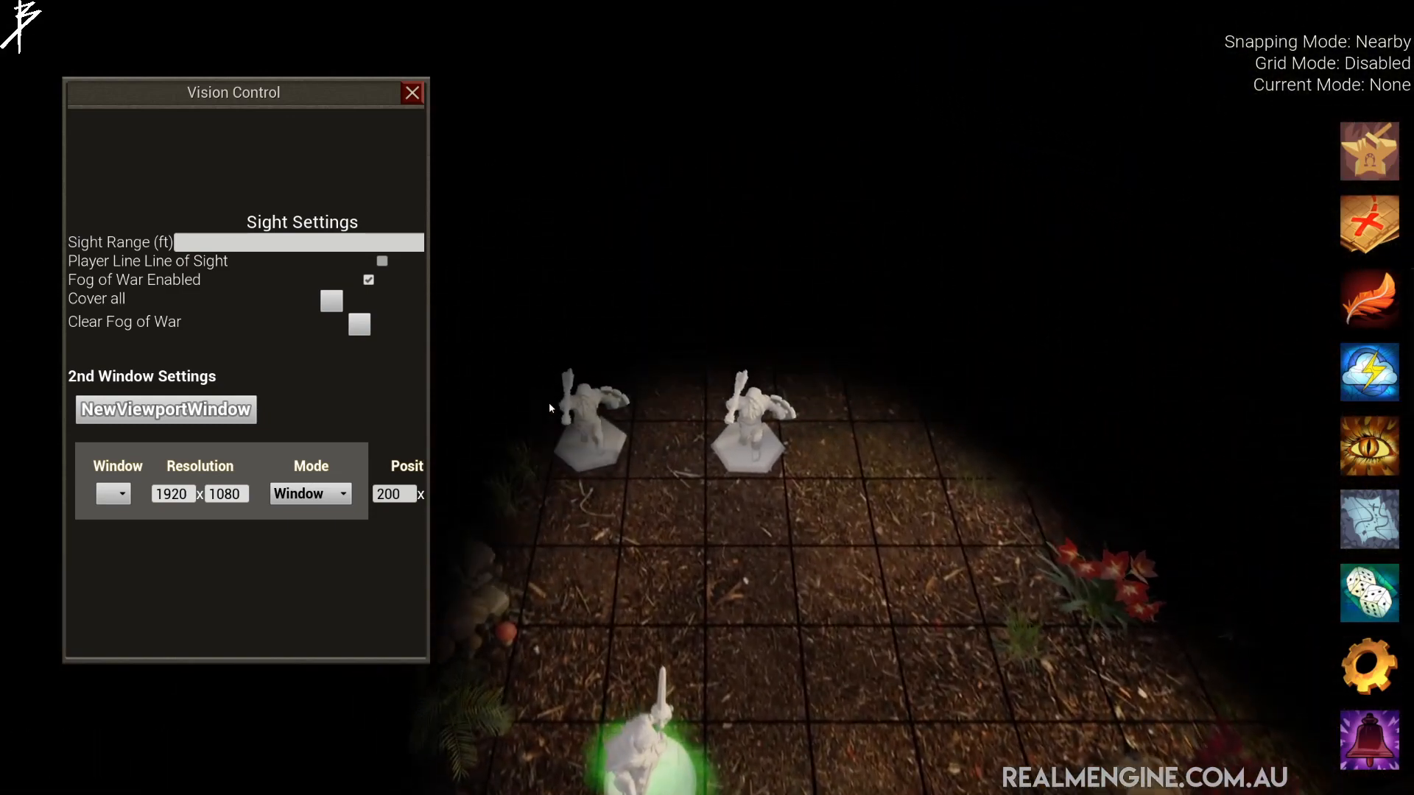
key("d")
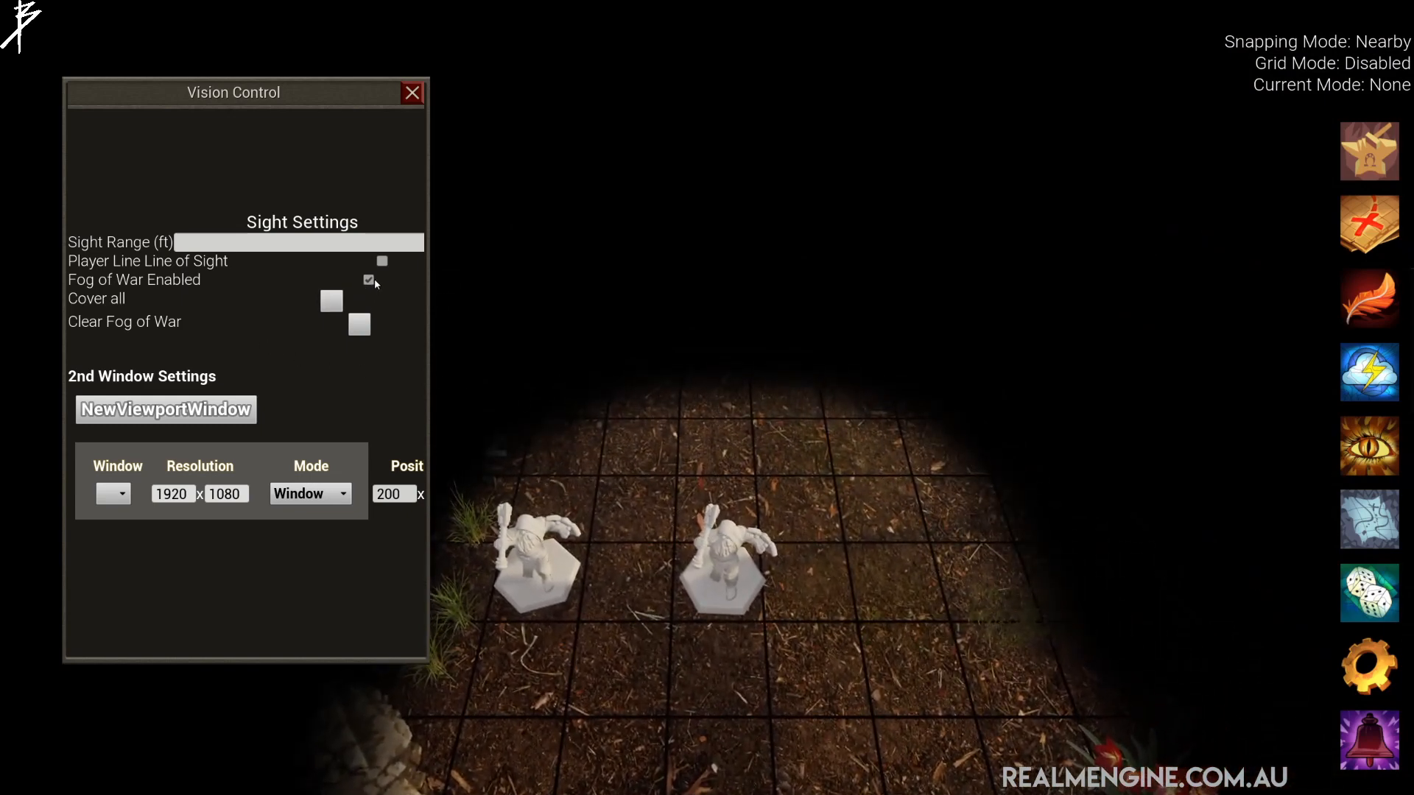
- Enable the player line of sight and check the visible area around the miniatures and the rock pile
left_click(382, 261)
key("s")
key("s")
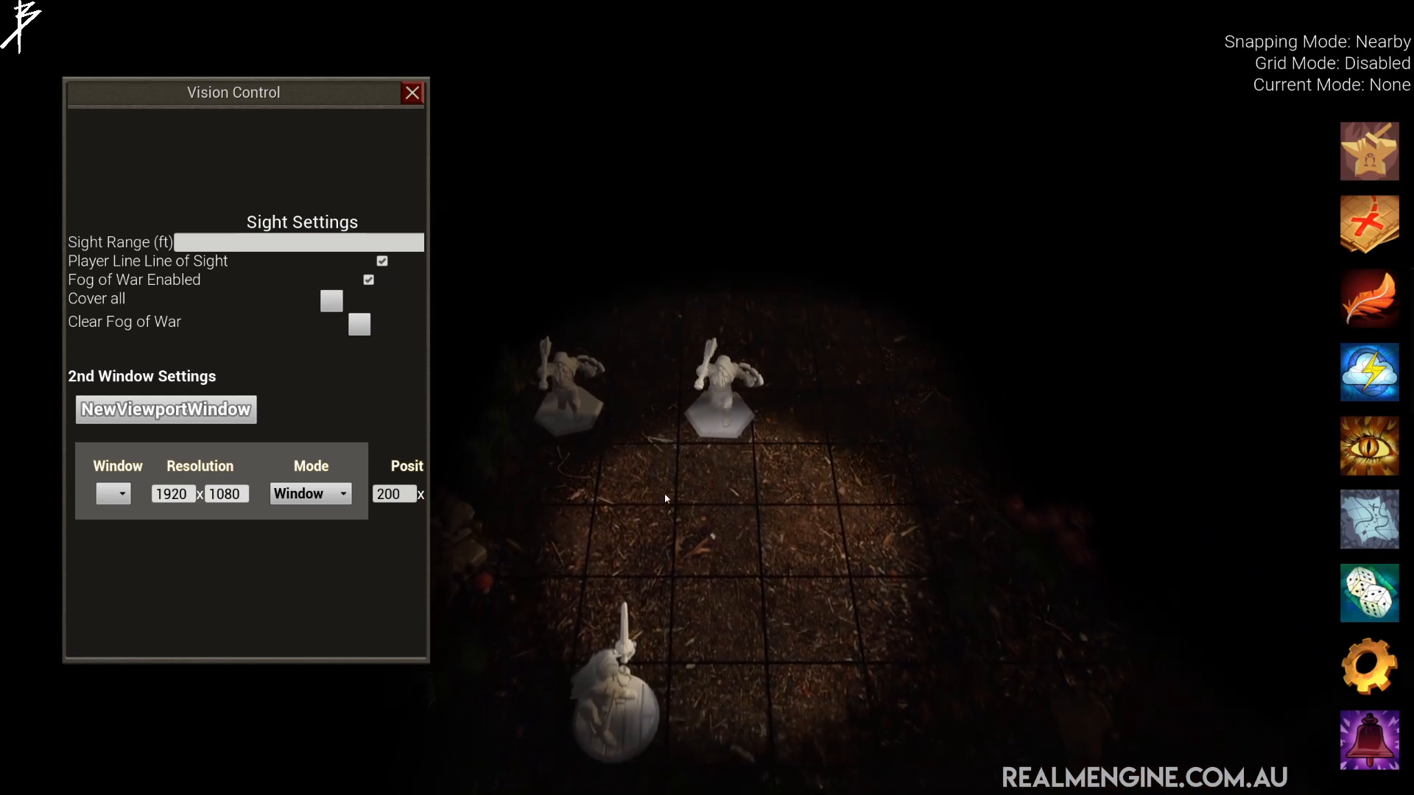
key("a")
key("w")
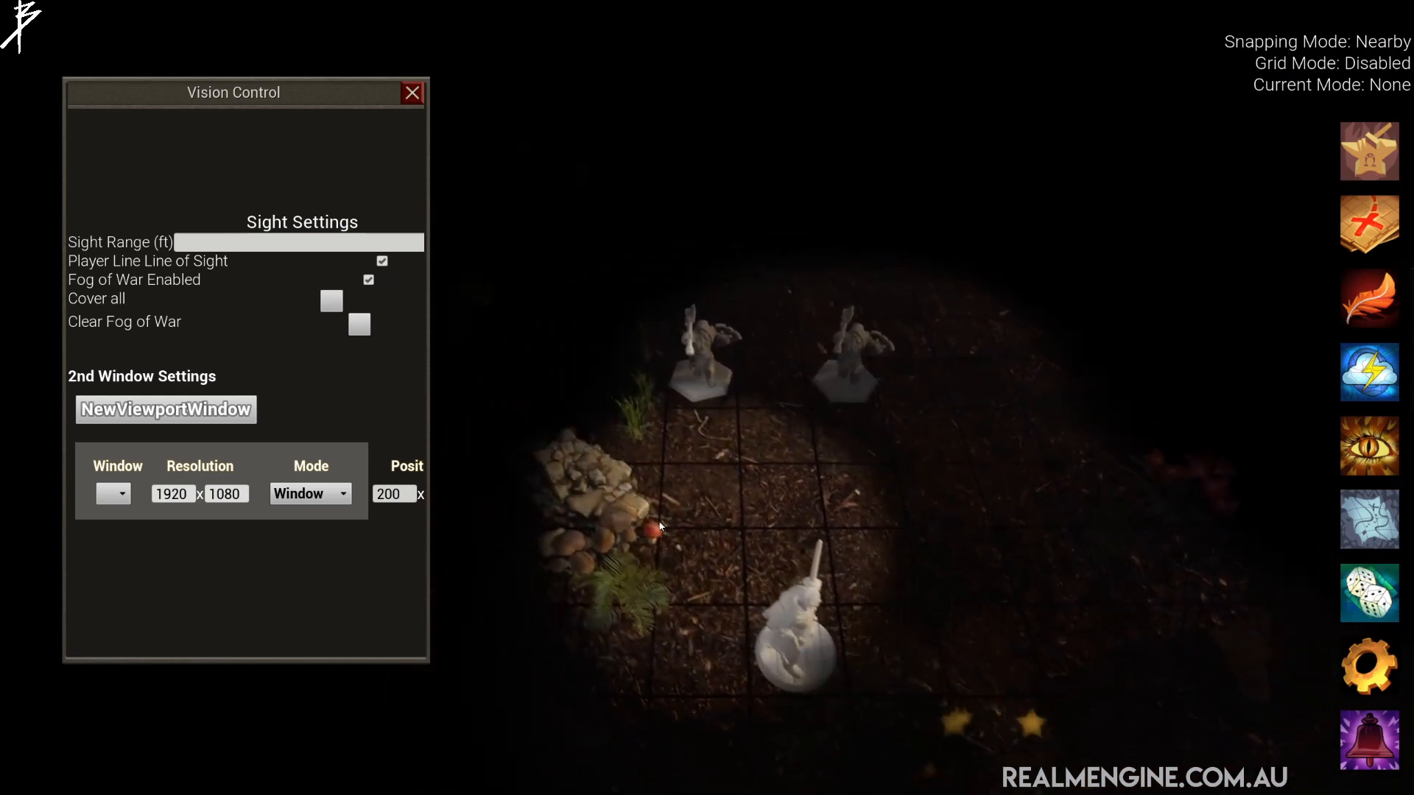
key("a")
key("s")
key("a")
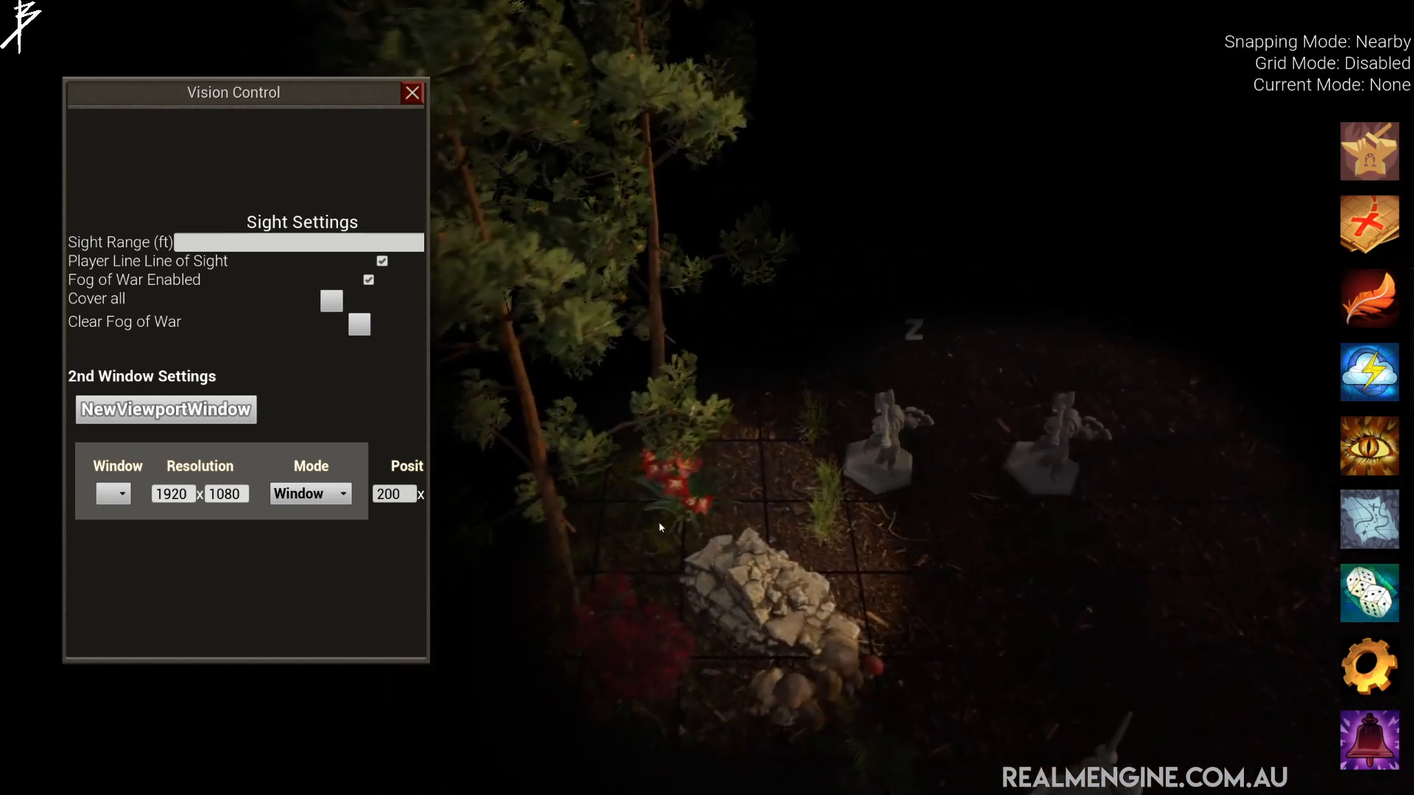
key("s")
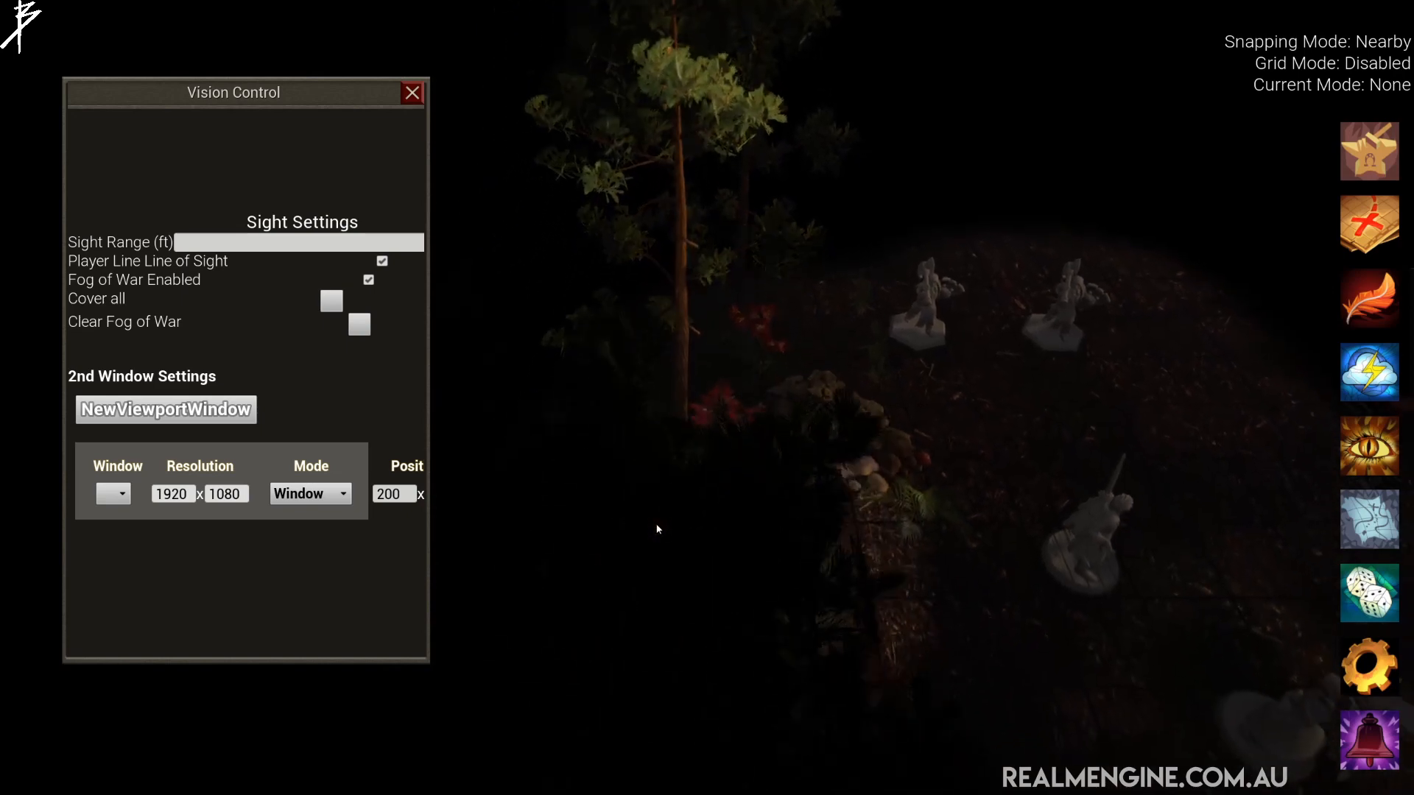
key("d")
key("s")
key("d")
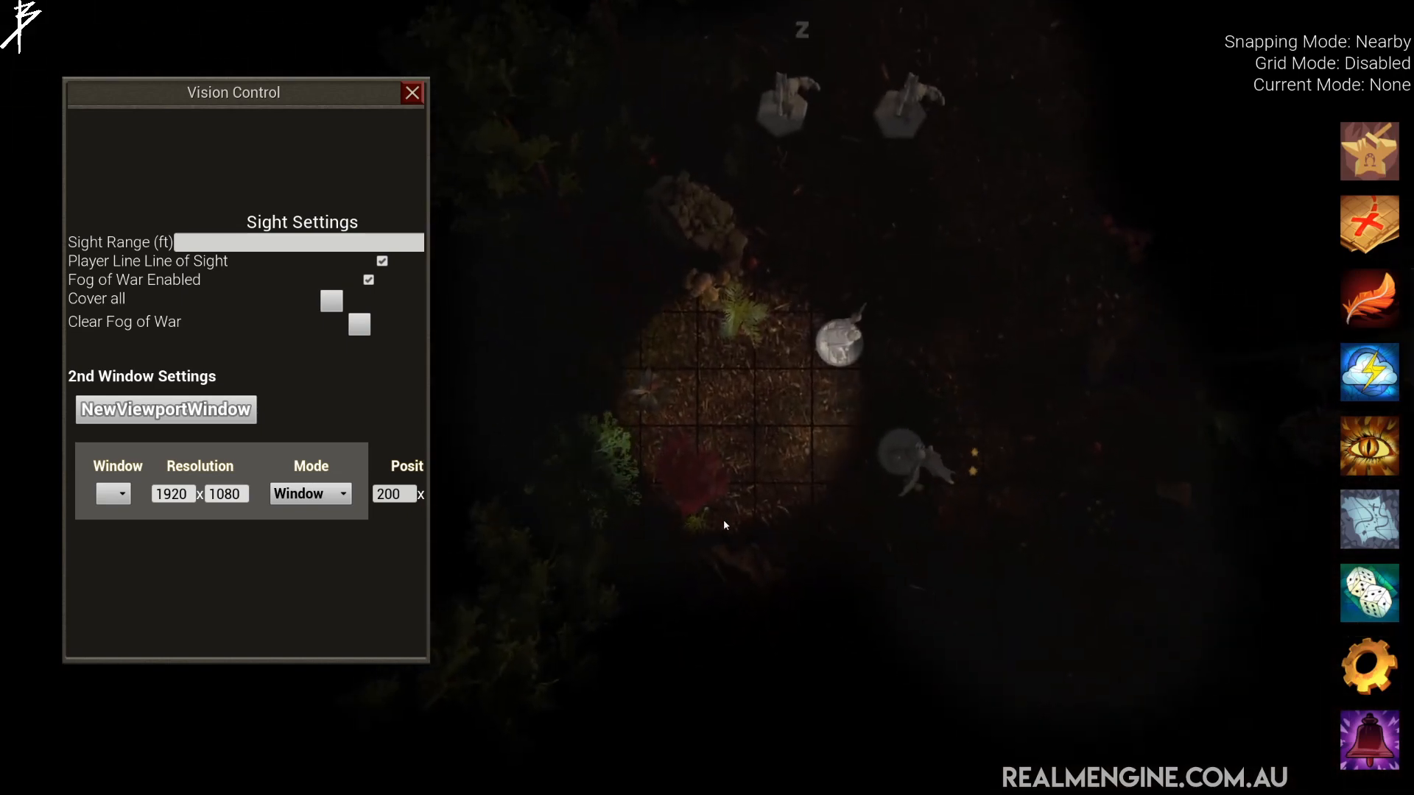
key("s")
key("d")
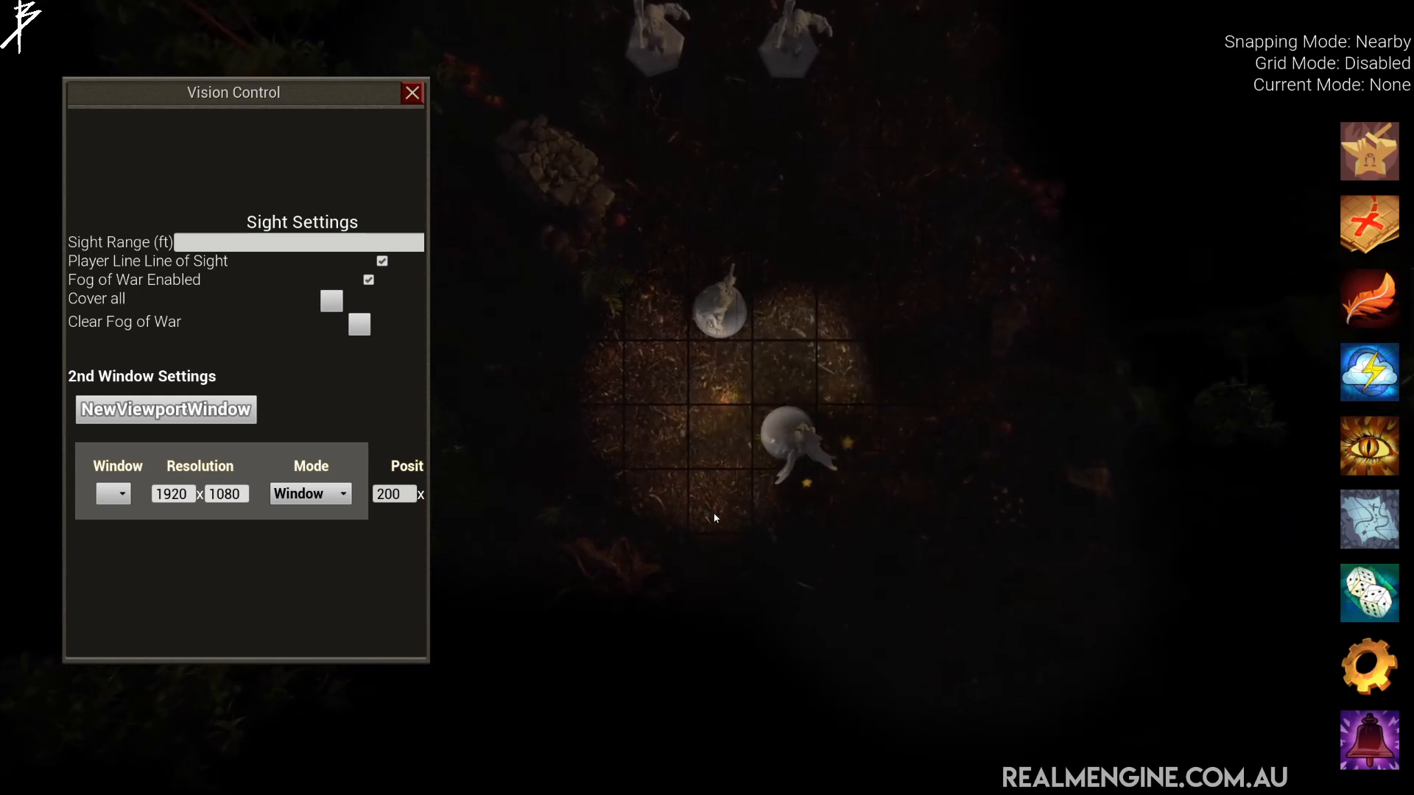
key("w")
key("d")
key("d")
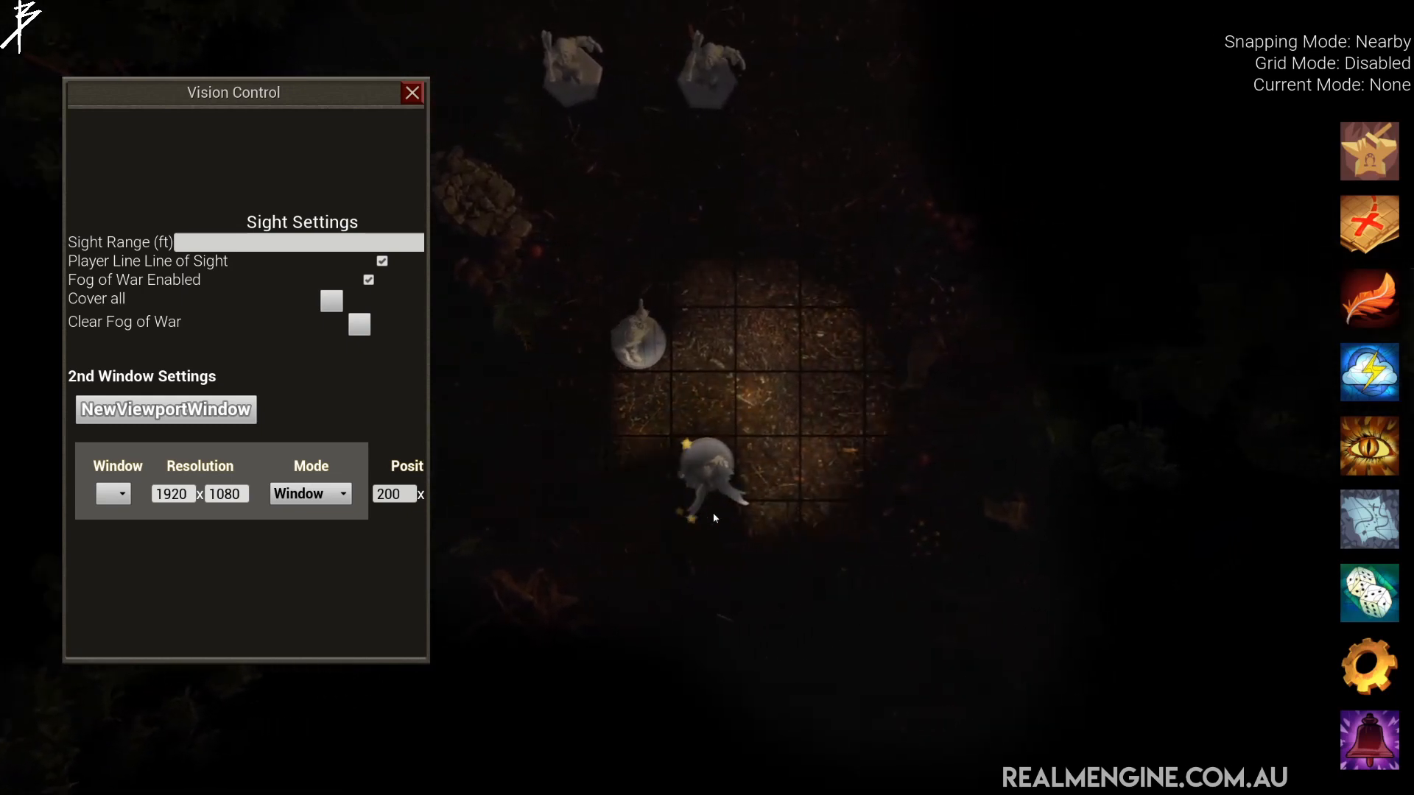
scroll(713, 512, "up", 1)
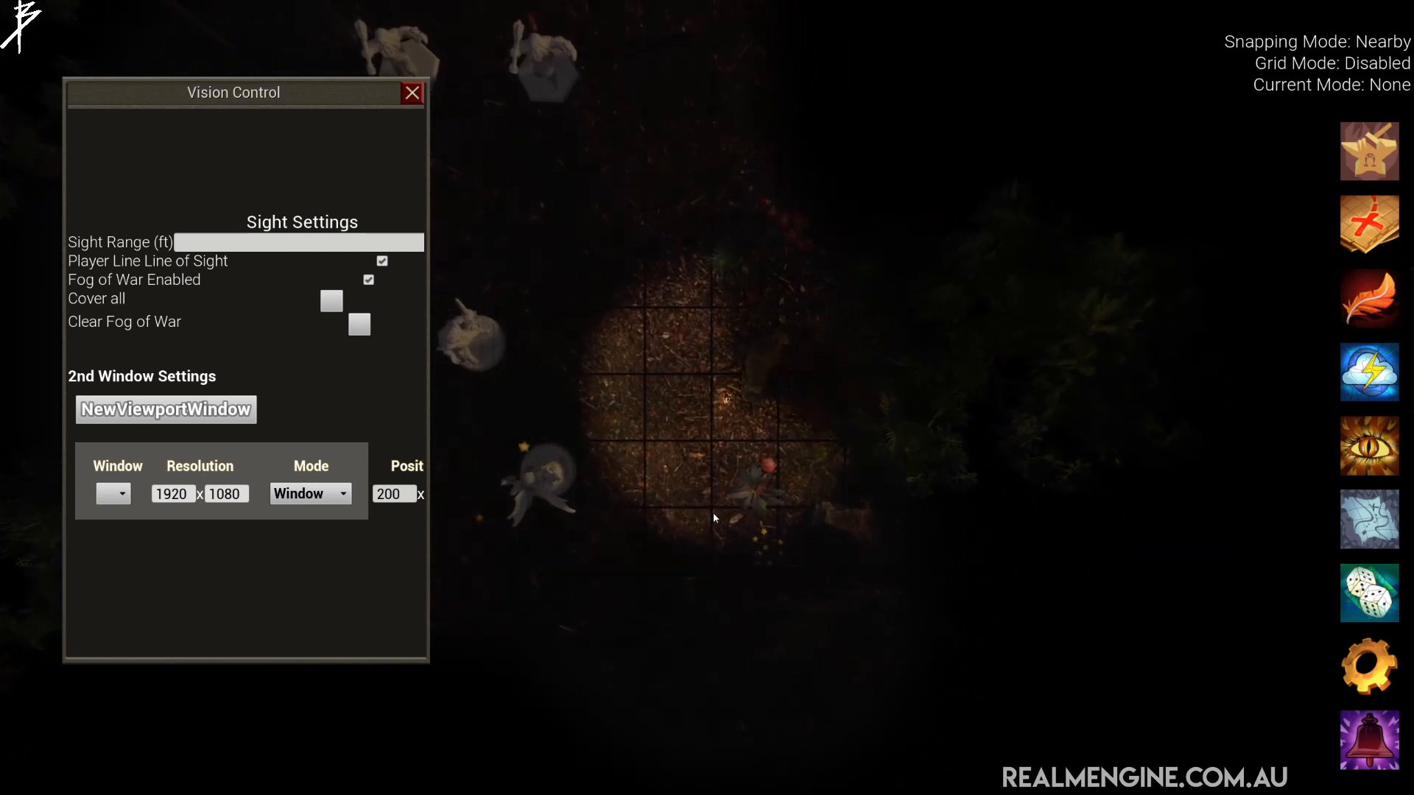
- Examine the line of sight around the red flowers and bushes beside the path and on the ground beyond the Sorcerer
key("w")
key("w")
key("a")
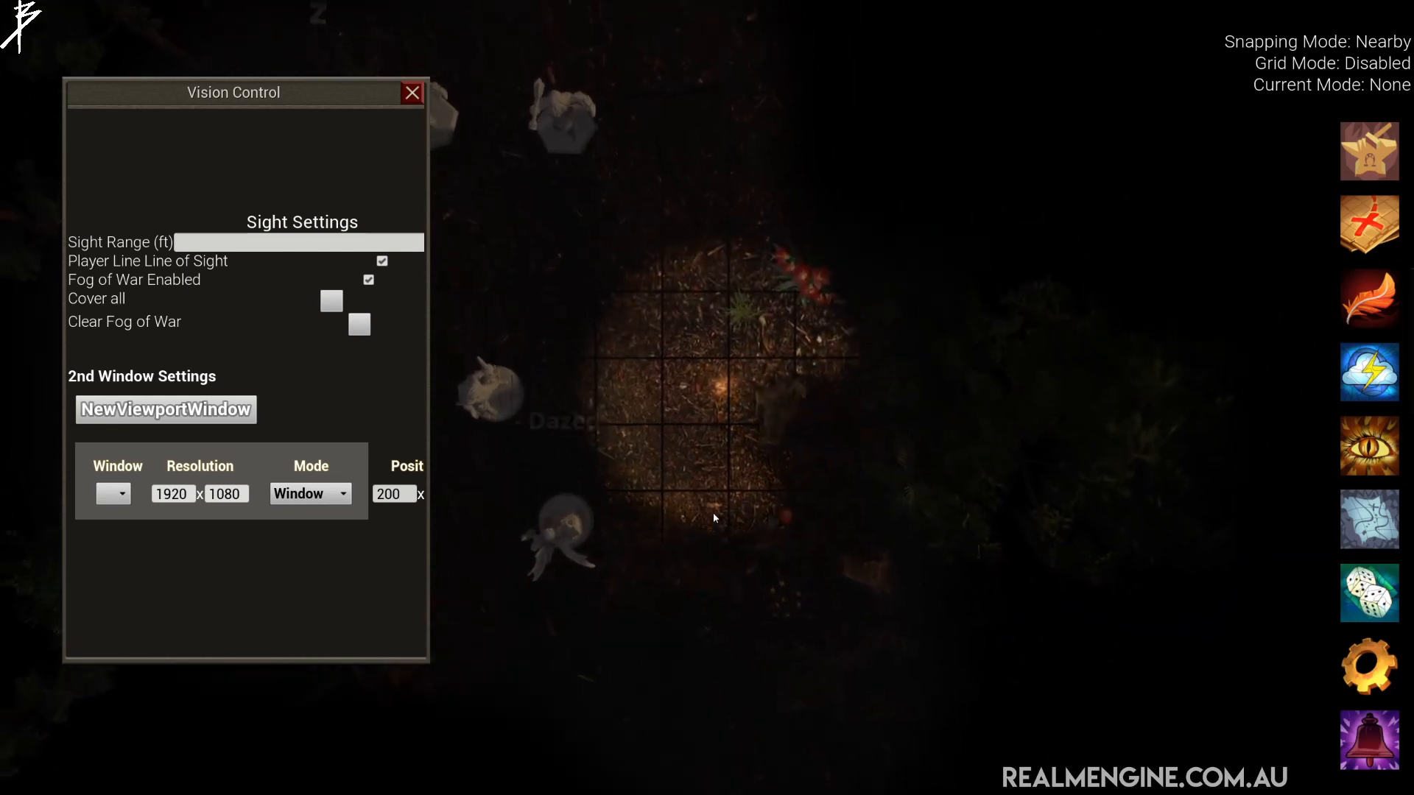
key("d")
key("s")
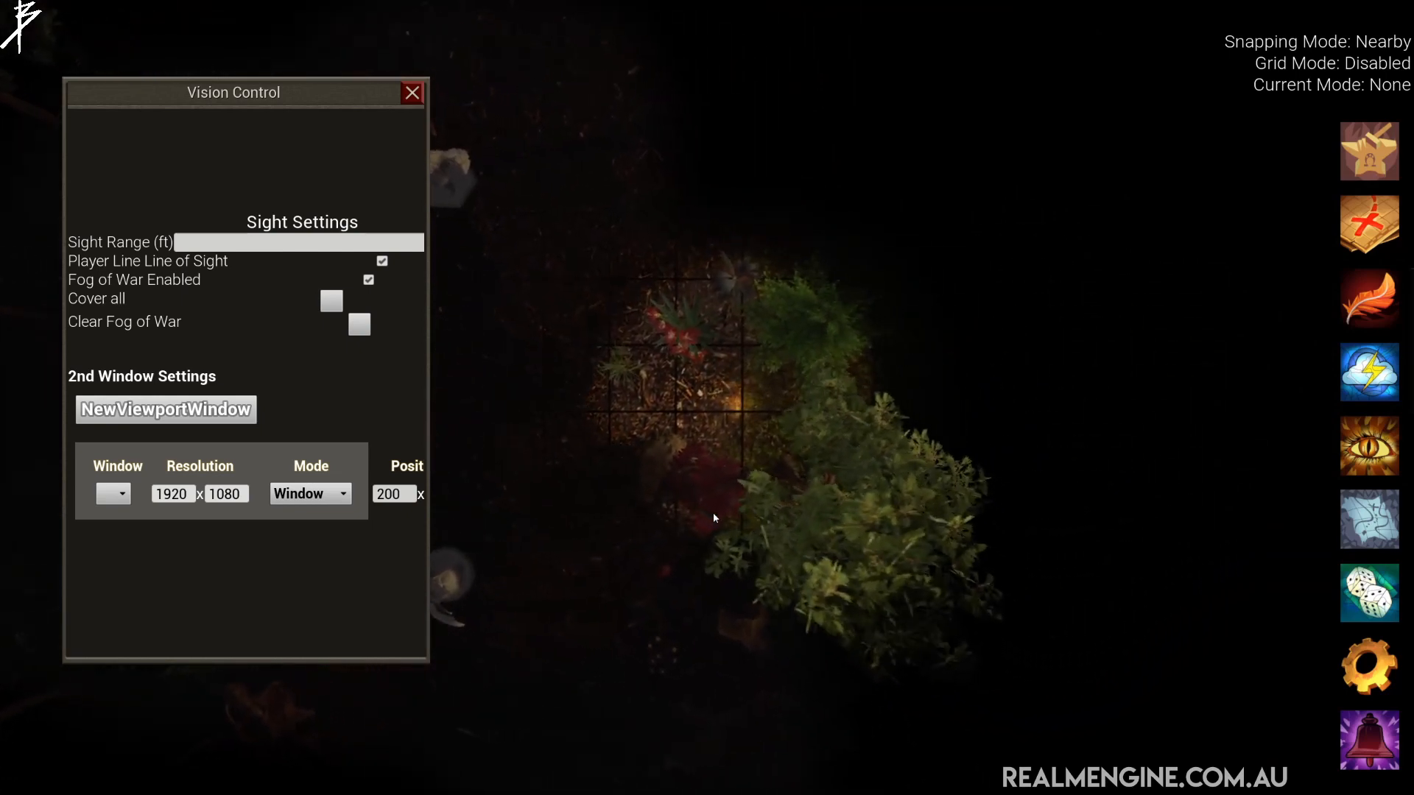
key("a")
key("s")
key("s")
key("a")
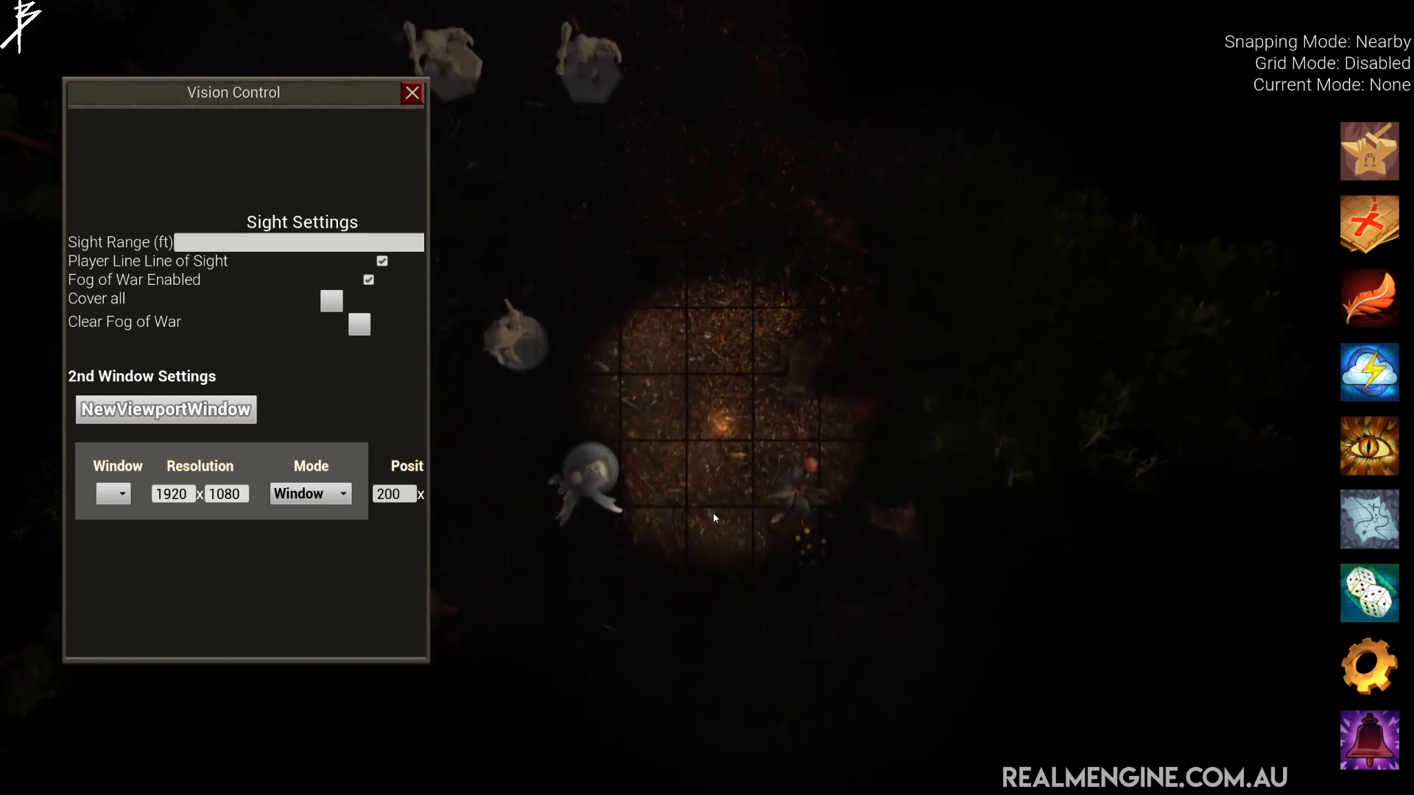
key("a")
key("s")
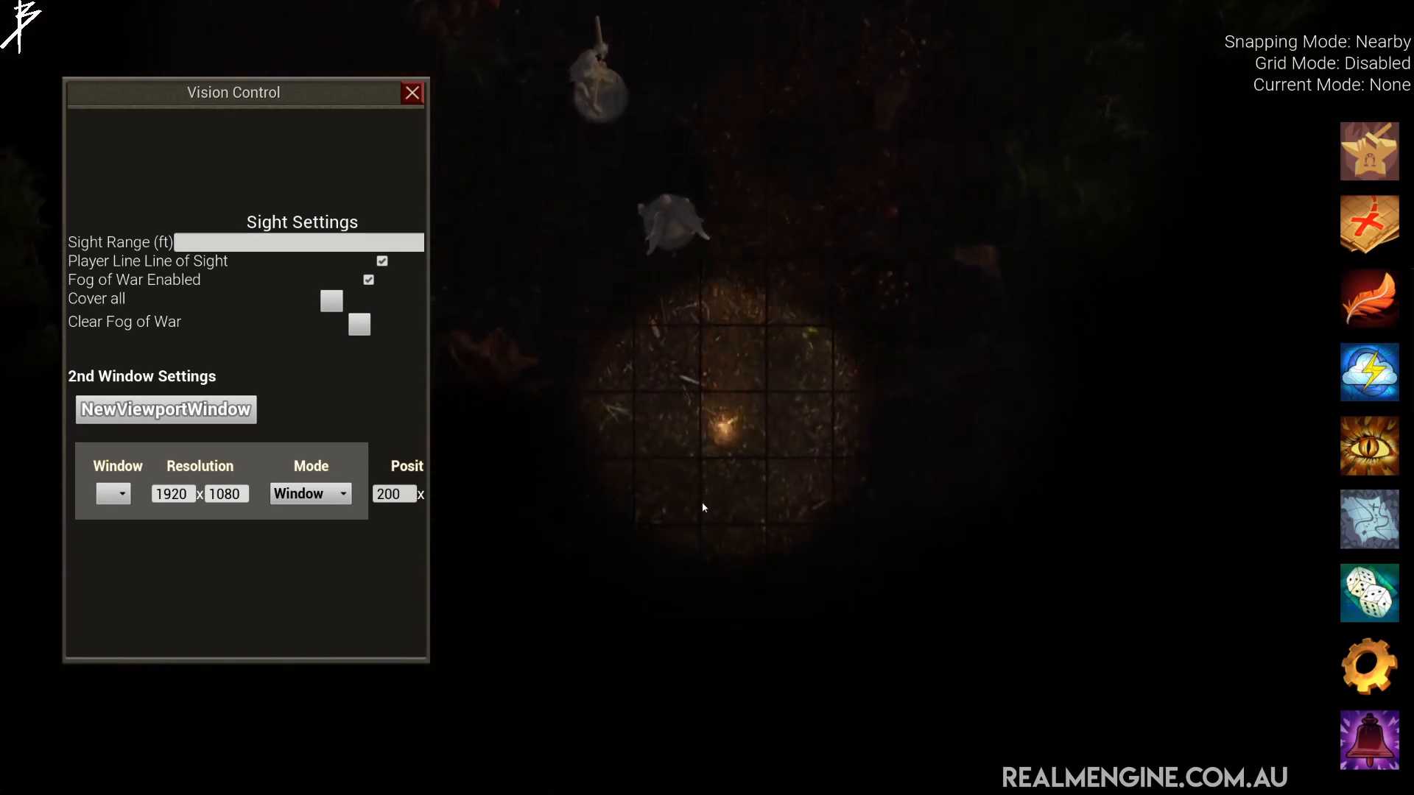
key("a")
key("s")
- Disable Fog of War and the player line of sight, and close the vision settings
left_click(369, 281)
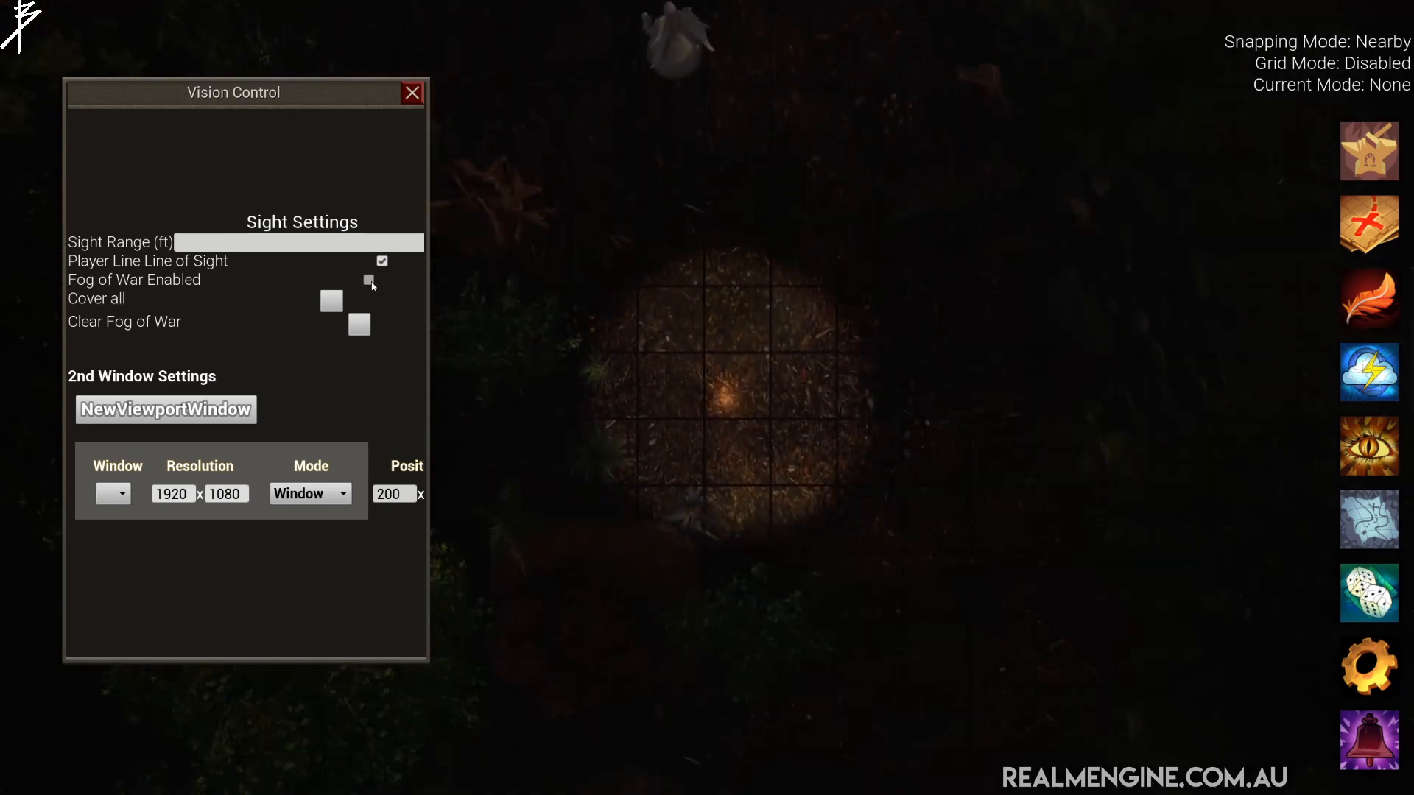
key("s")
key("d")
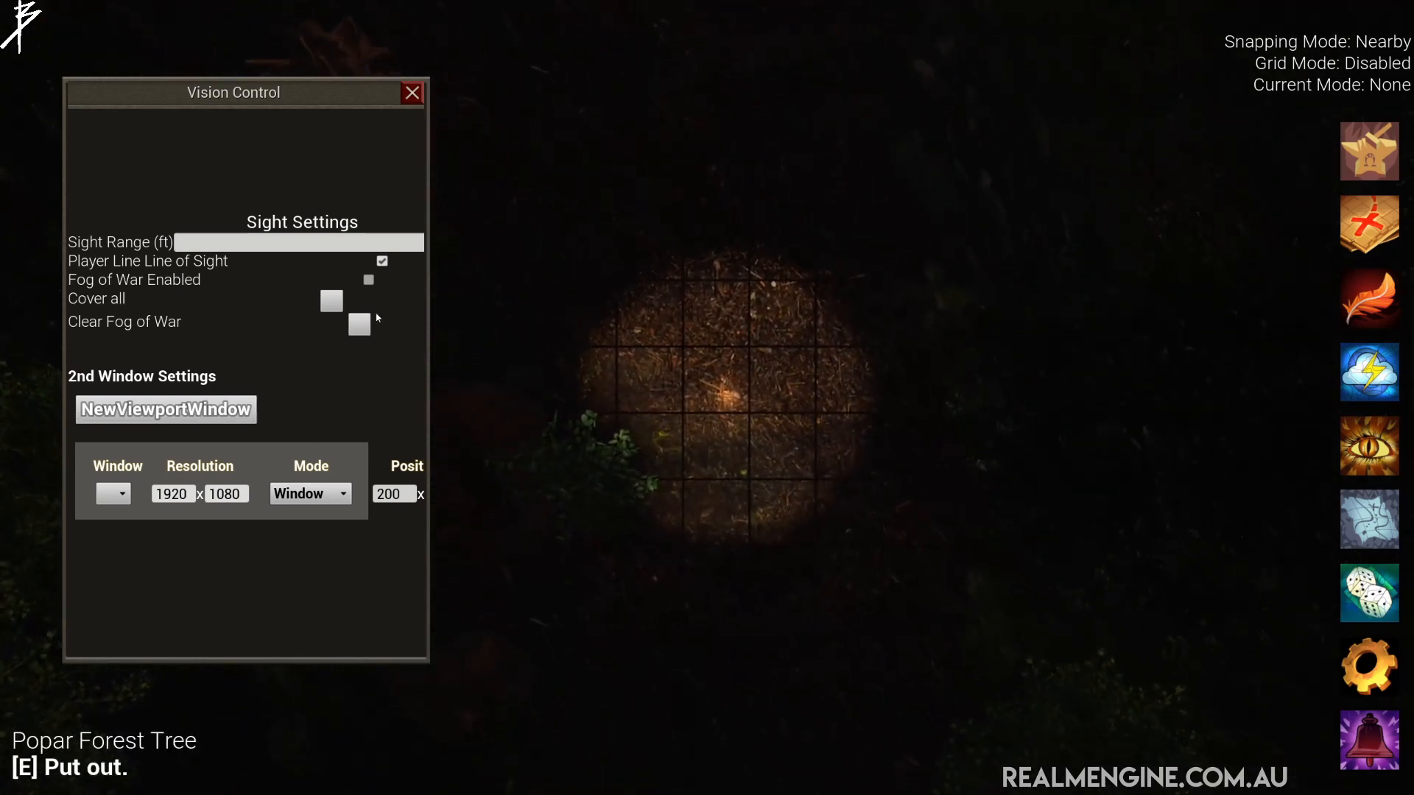
left_click(383, 263)
left_click(413, 93)
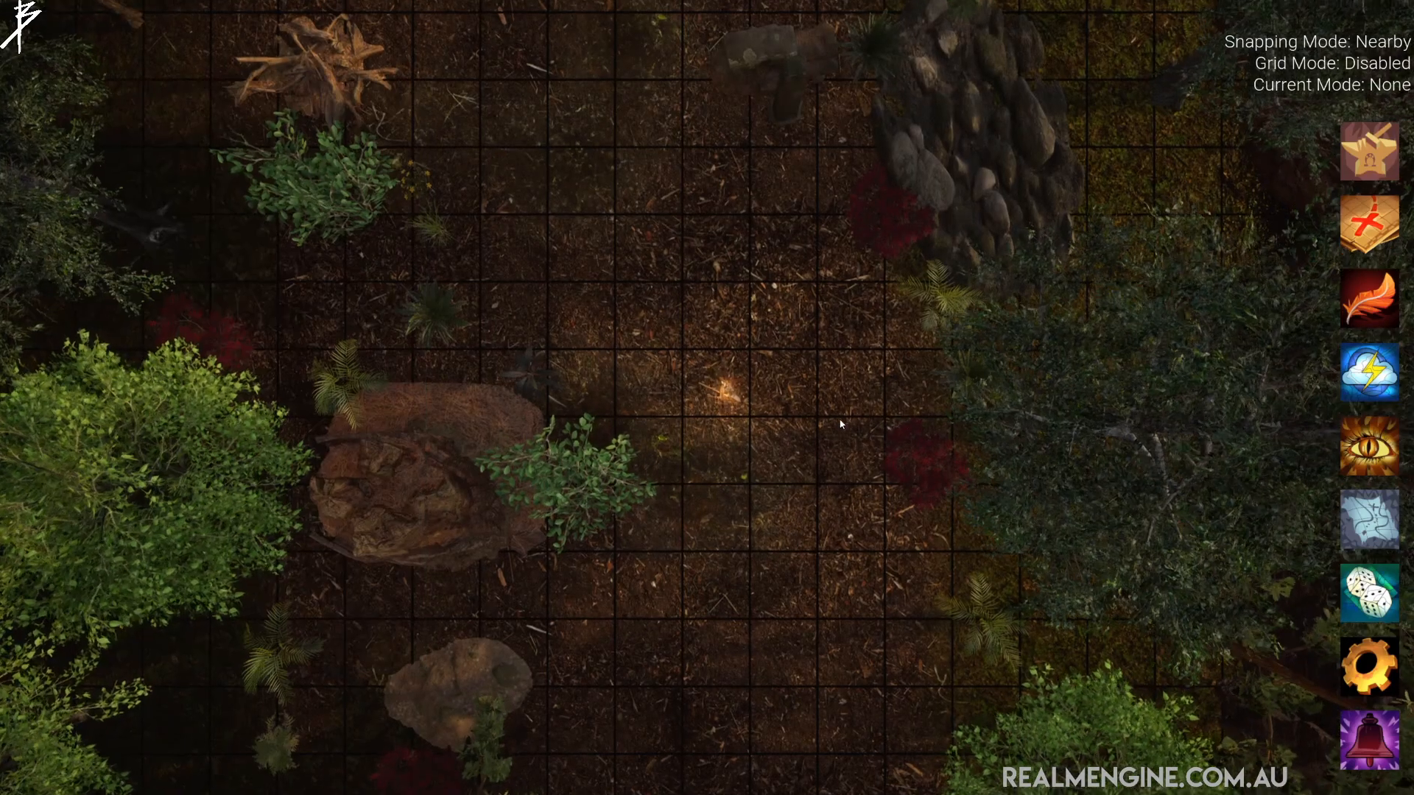
- Save the forest path scene in a new save slot named TestMap
scroll(763, 404, "down", 2)
key("w")
scroll(761, 403, "up", 3)
key("q")
middle_click_drag(761, 406, 690, 387)
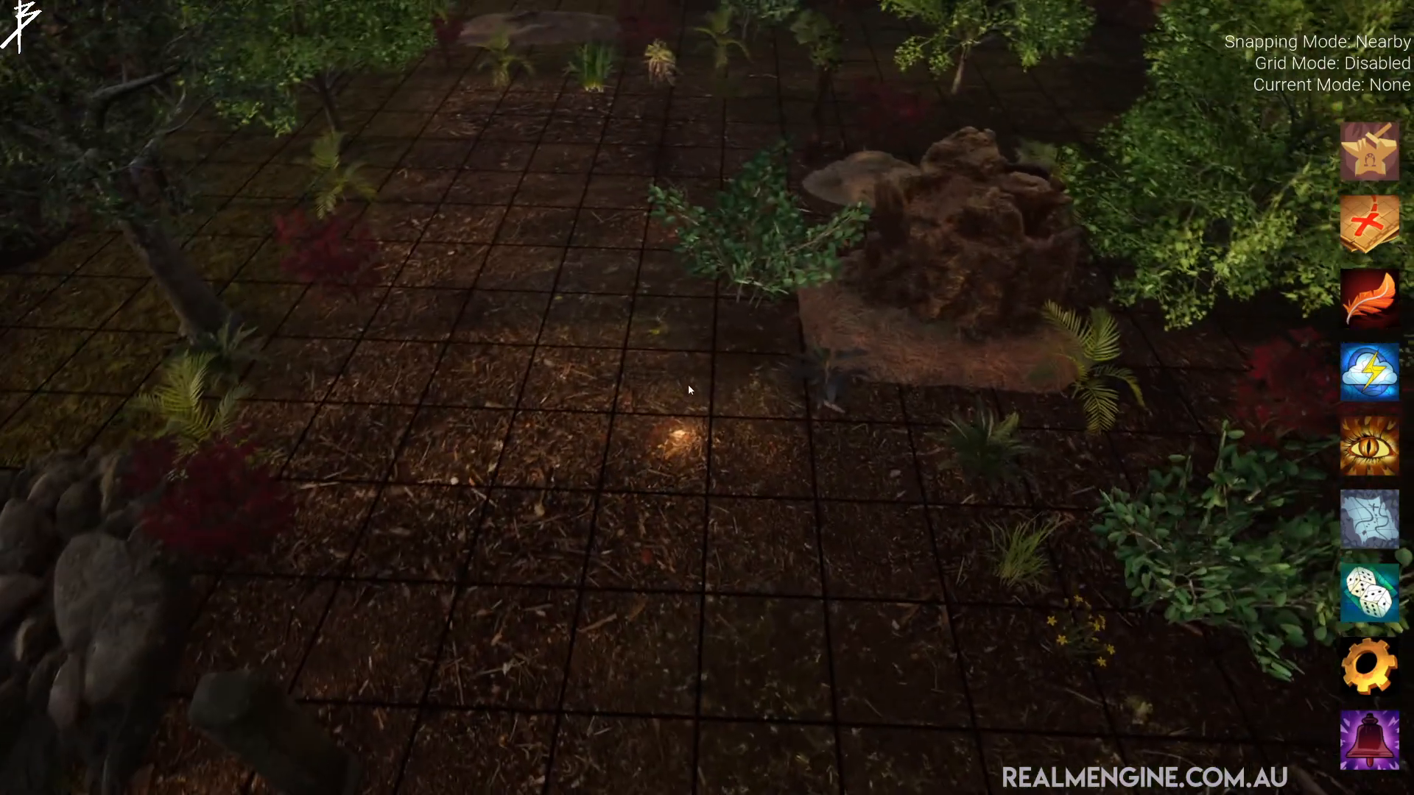
scroll(689, 387, "down", 3)
left_click(1384, 674)
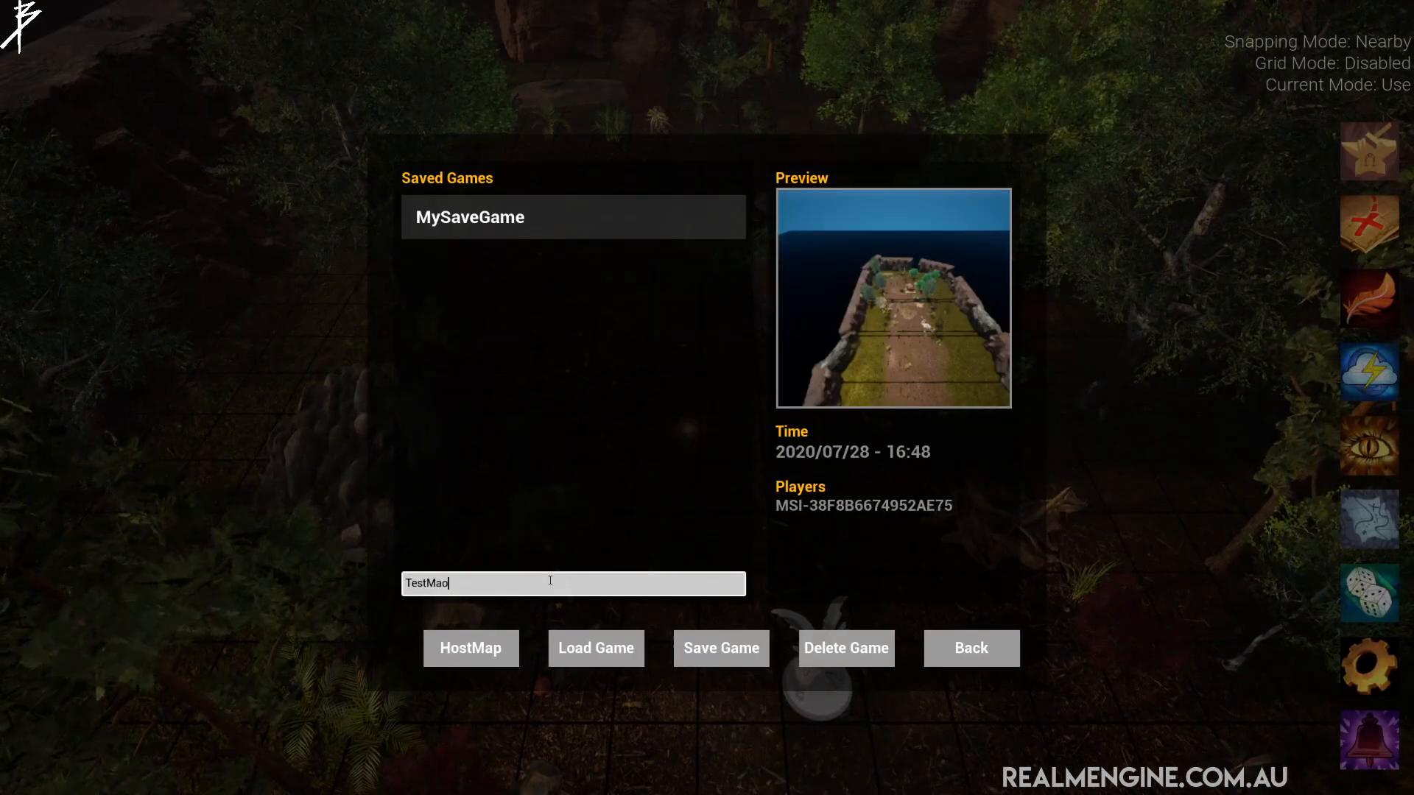
key("Return")
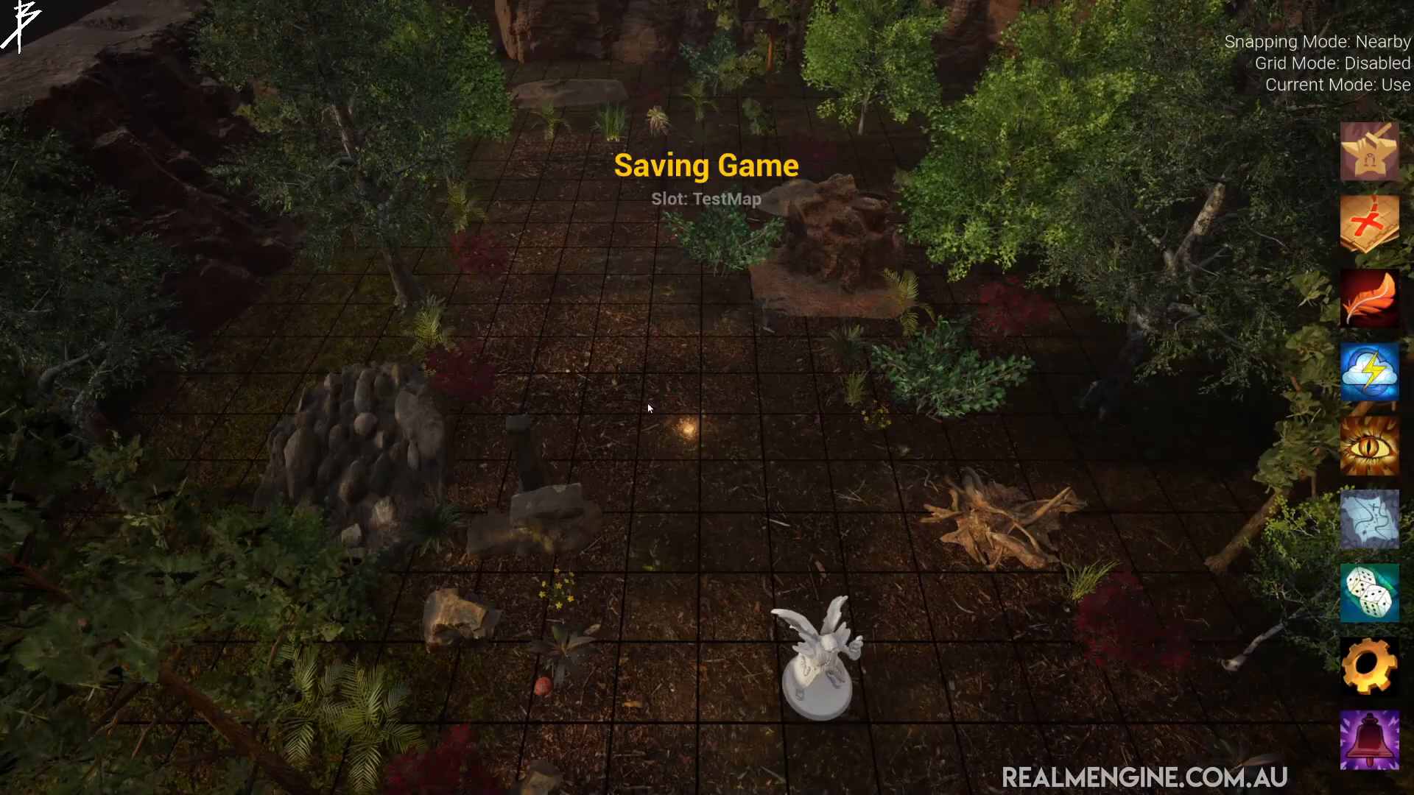
- Load the saved game TestMap
left_click(1388, 676)
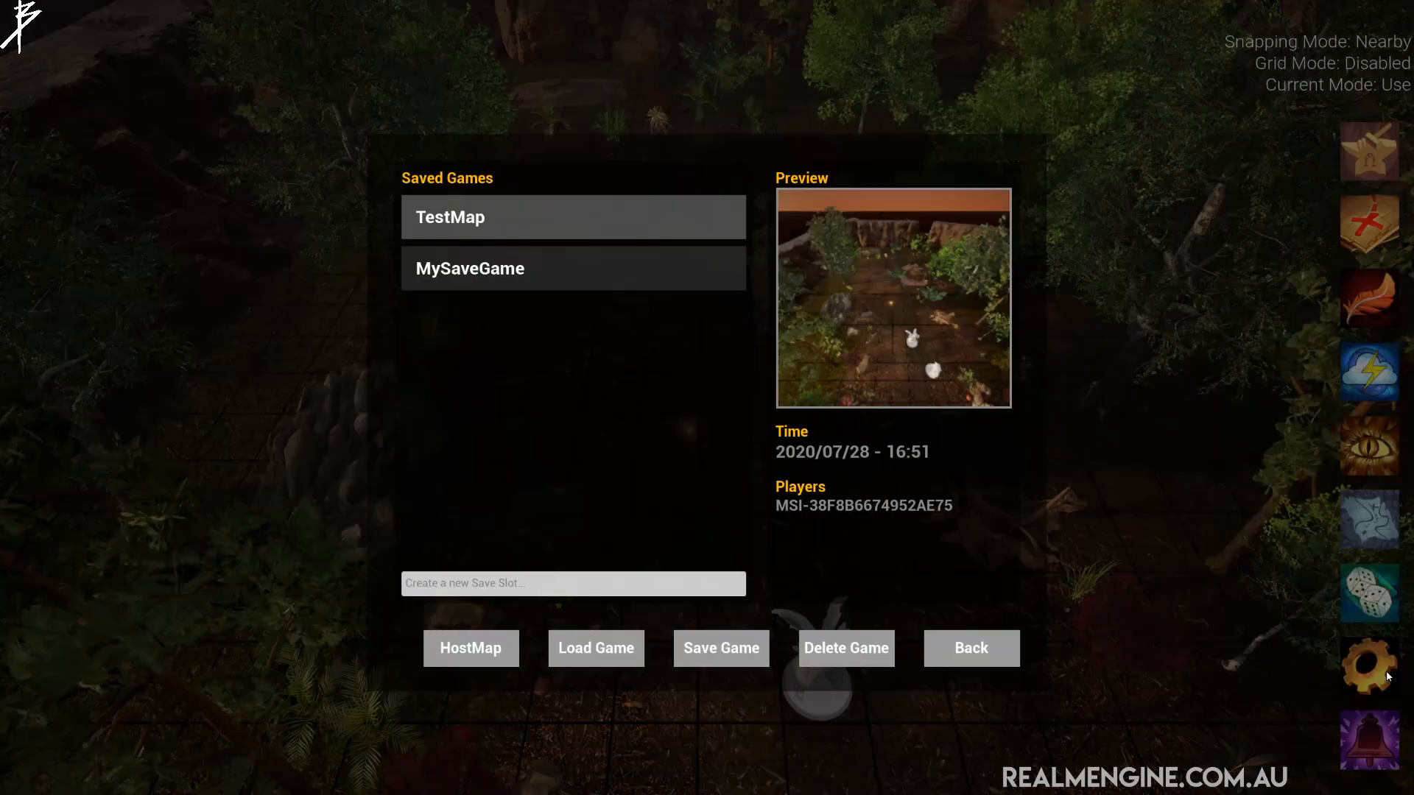
left_click(595, 652)
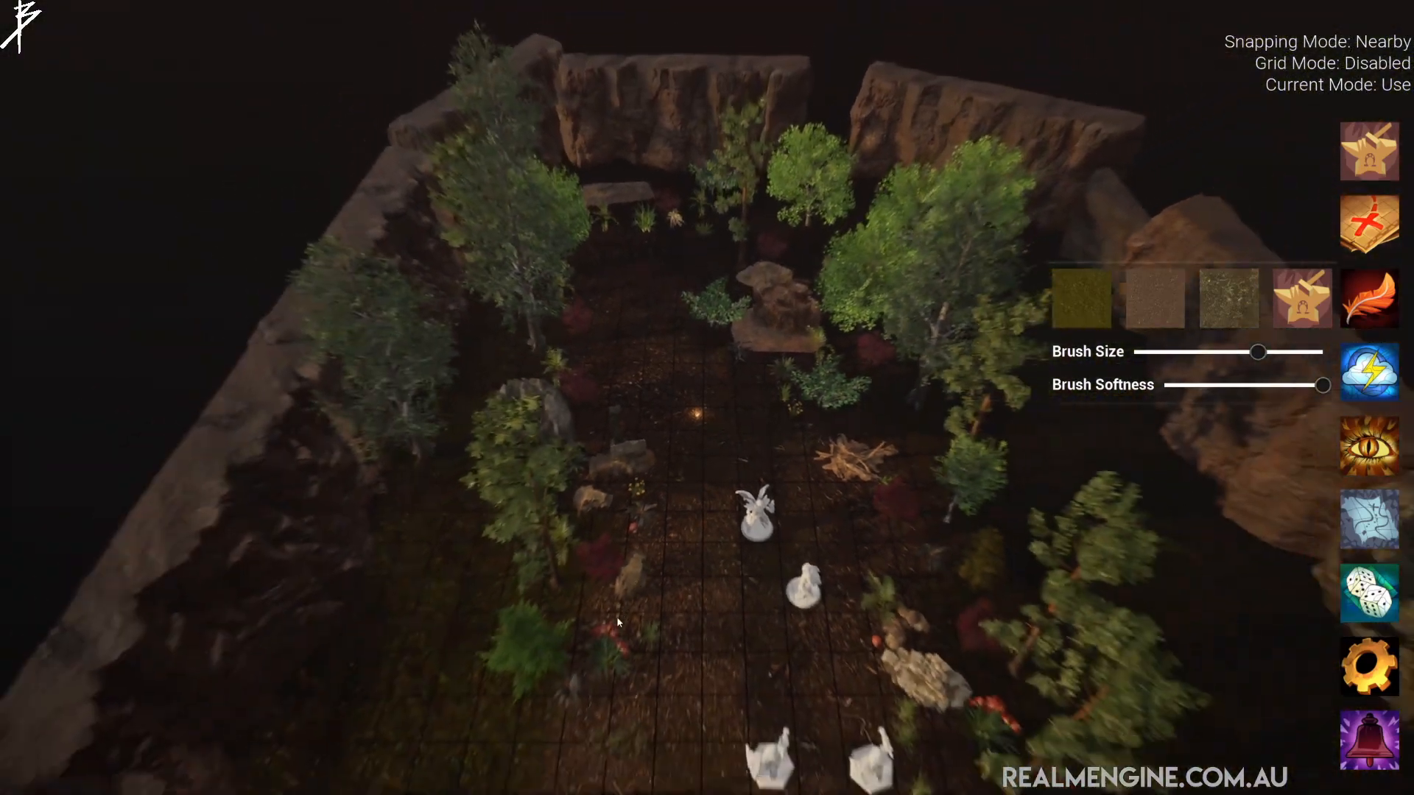
scroll(573, 653, "up", 5)
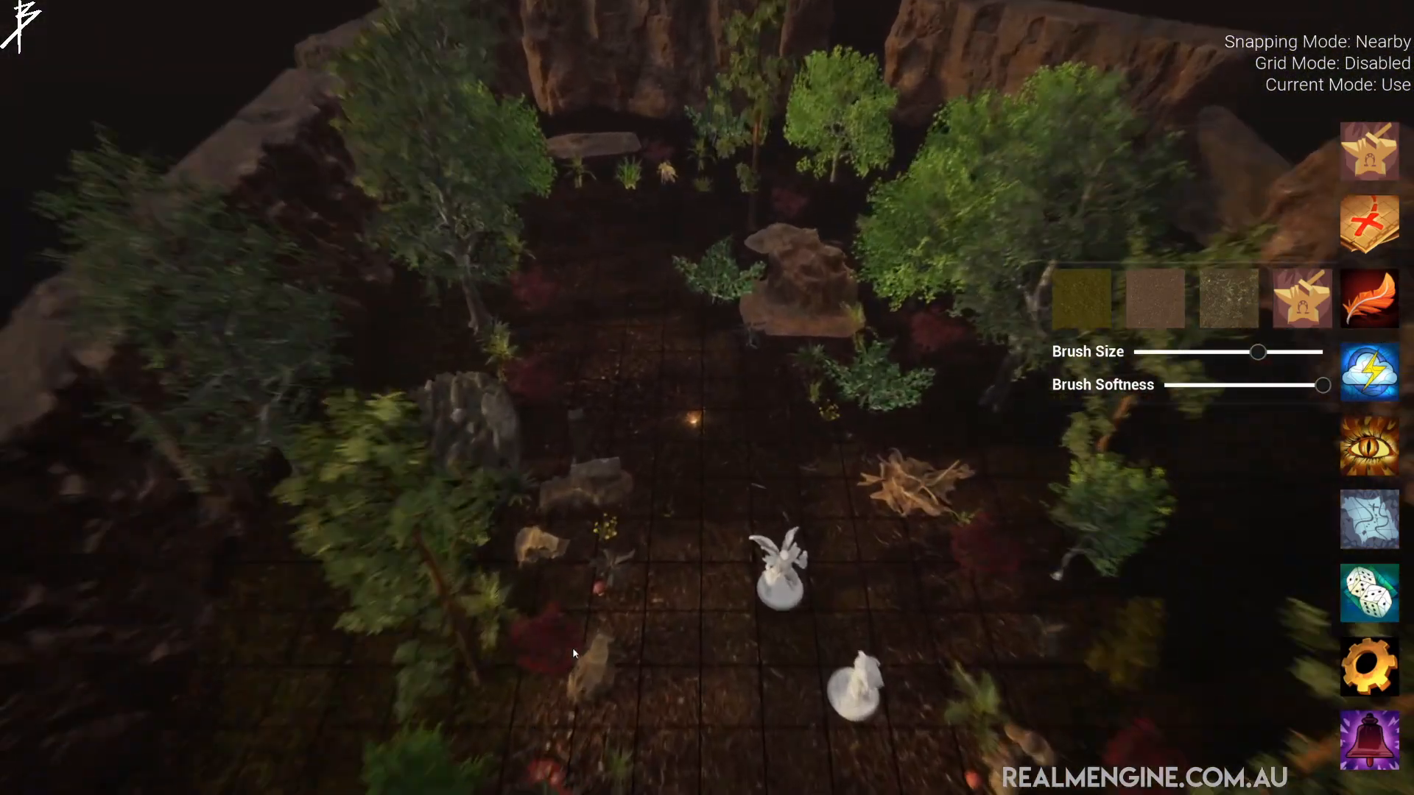
scroll(573, 653, "up", 3)
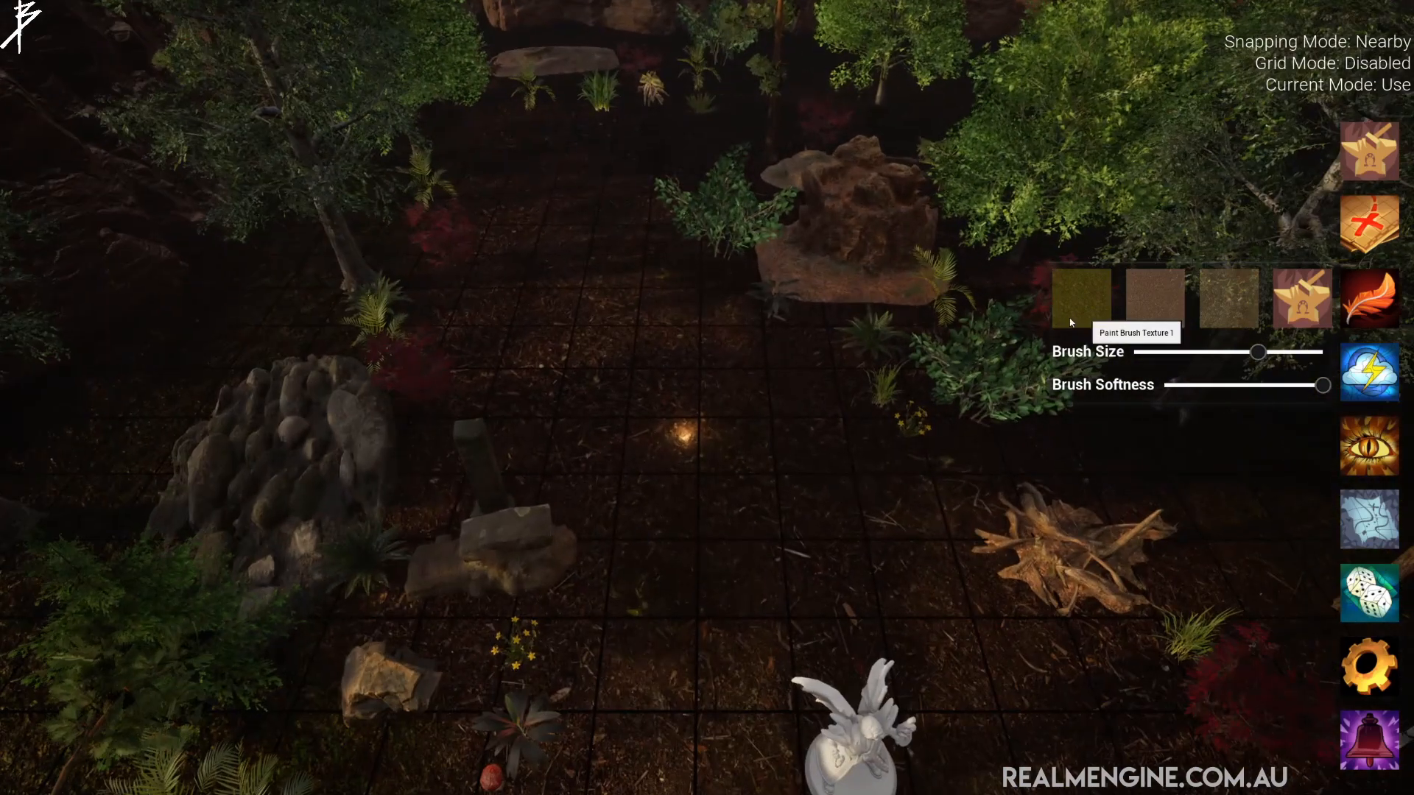
- Close the terrain brush options and apply Poisoned to the Dwarf farther from the rock pile
middle_click_drag(748, 477, 674, 438)
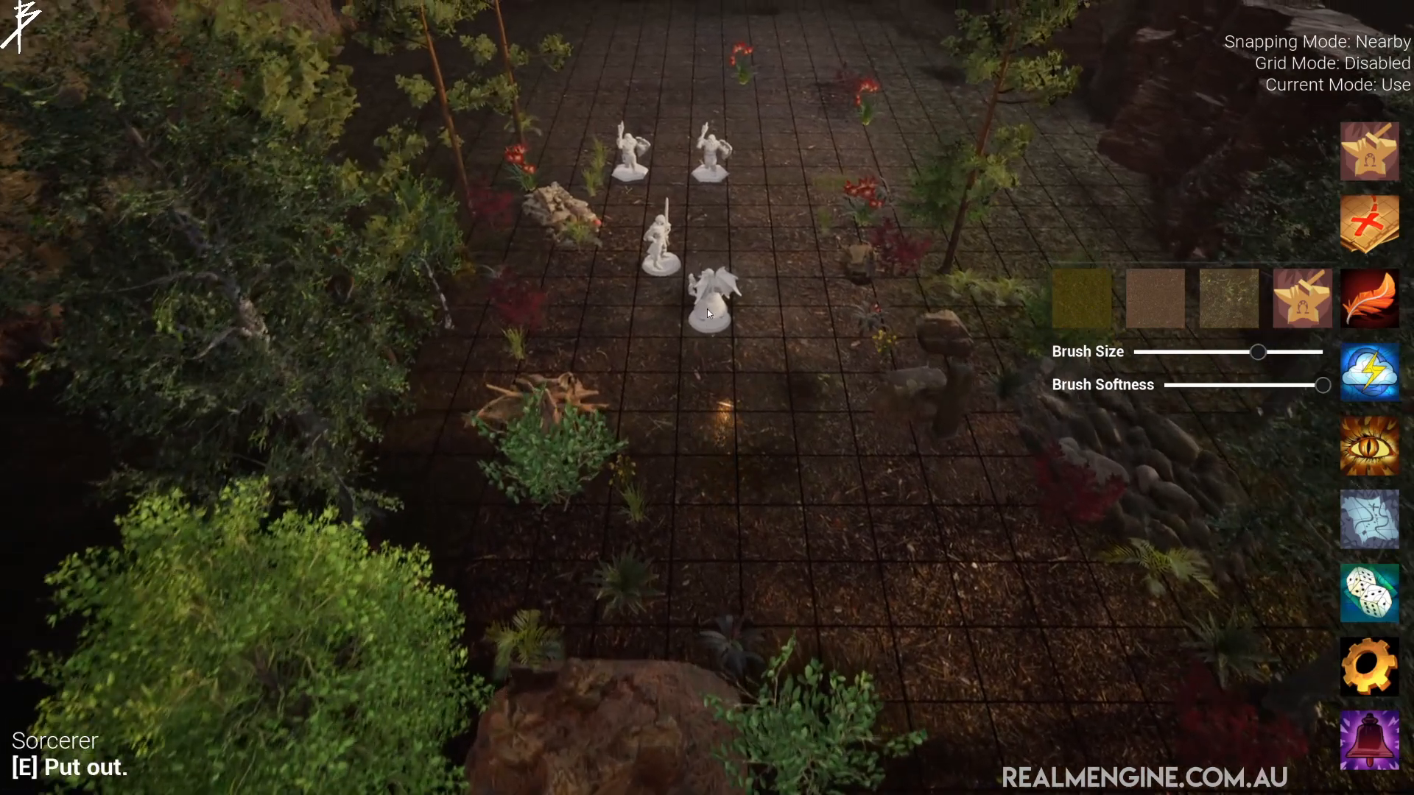
middle_click_drag(707, 307, 979, 479)
left_click(1372, 275)
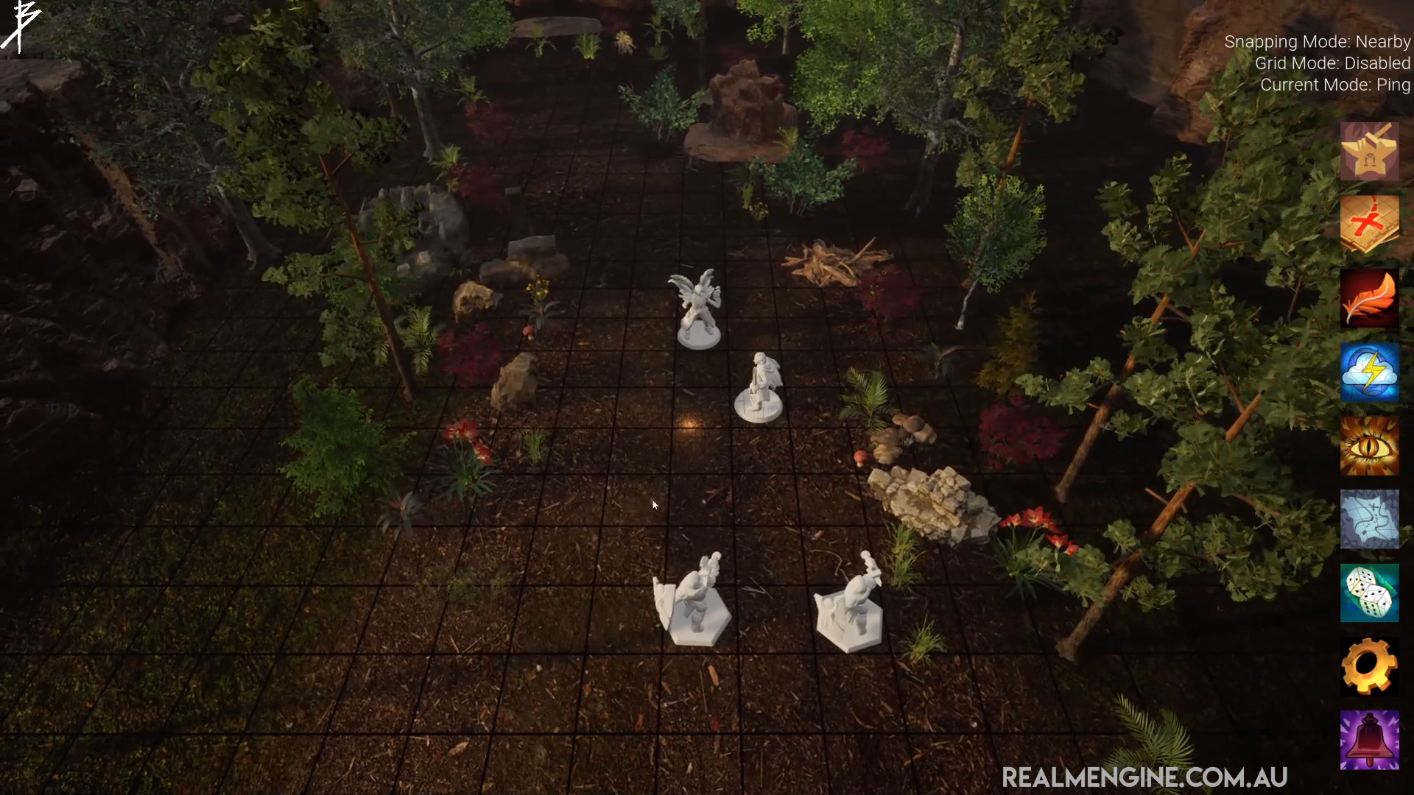
key("s")
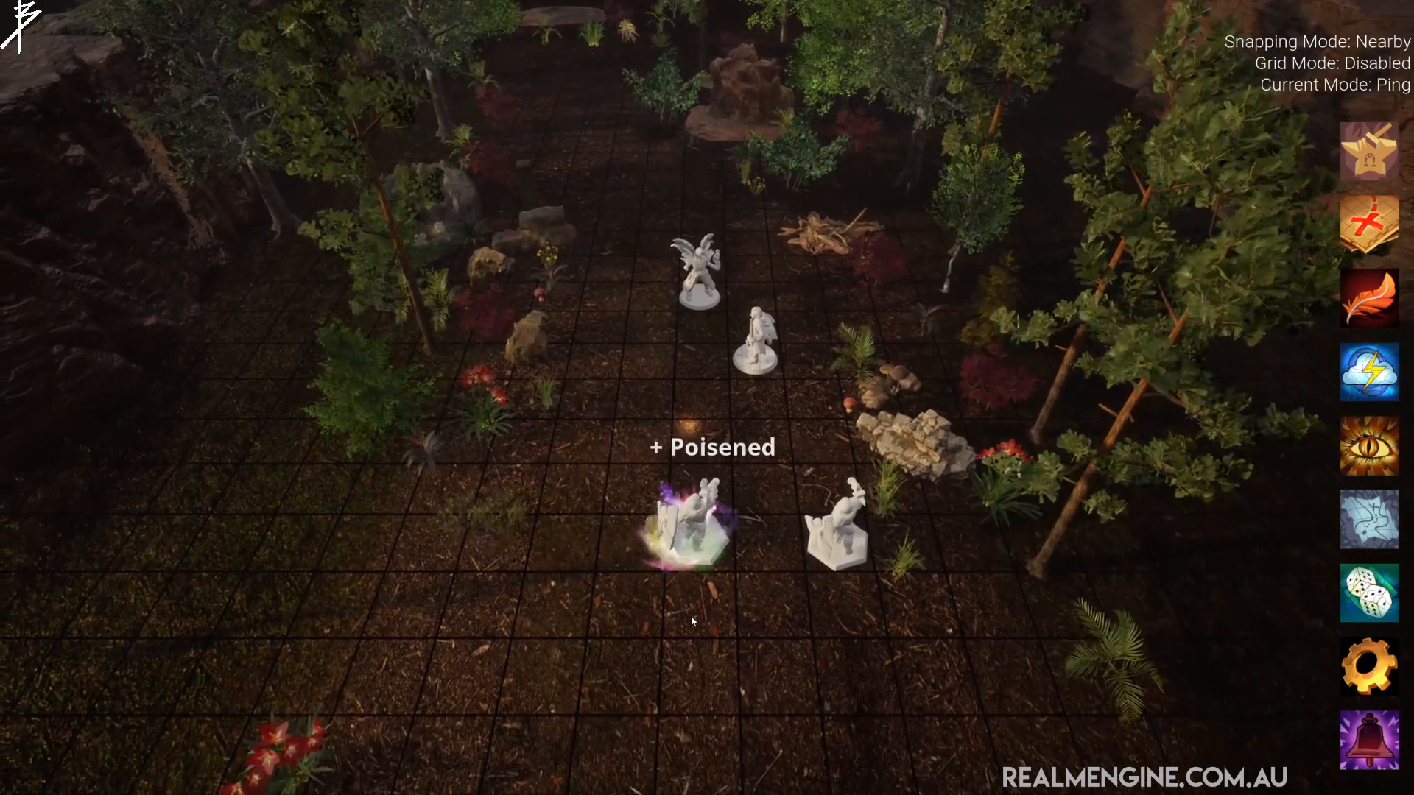
- Delete the poisoned Dwarf miniature and hide the grid in the 2D map settings, closing them when done
mouse_move(709, 535)
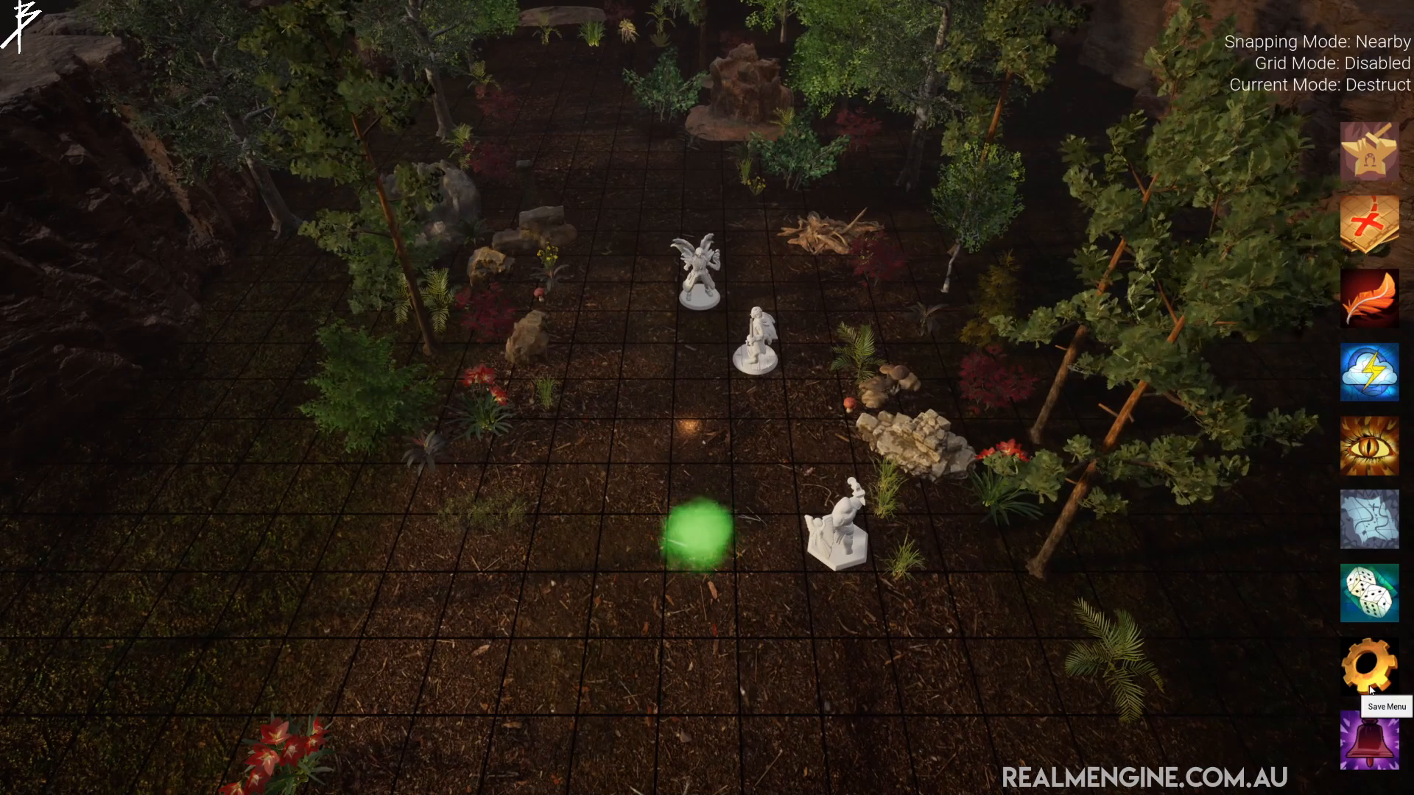
left_click(1368, 540)
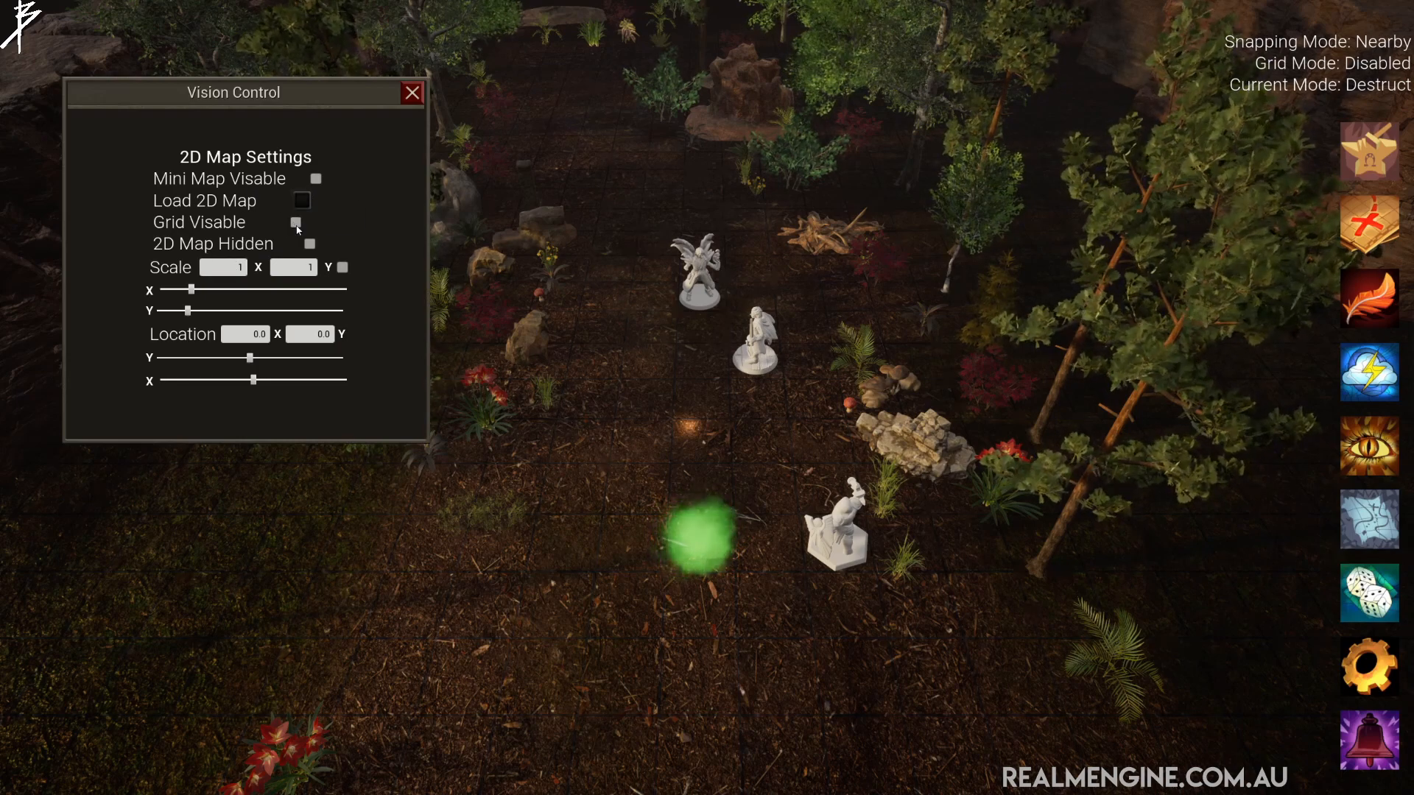
left_click(419, 96)
- Examine the forest path and its surrounding cliff walls from several angles, including an overview of the whole scene
key("a")
key("e")
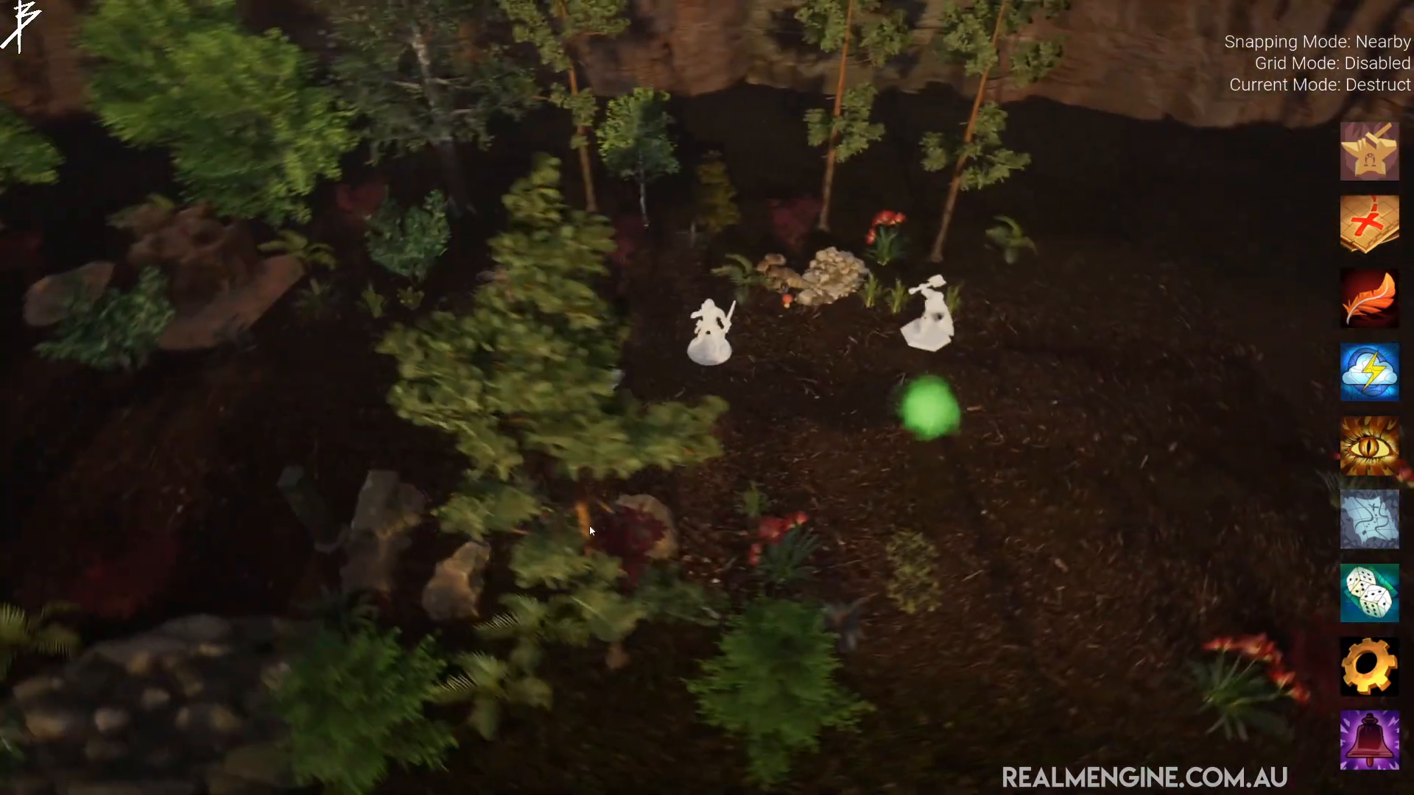
key("a")
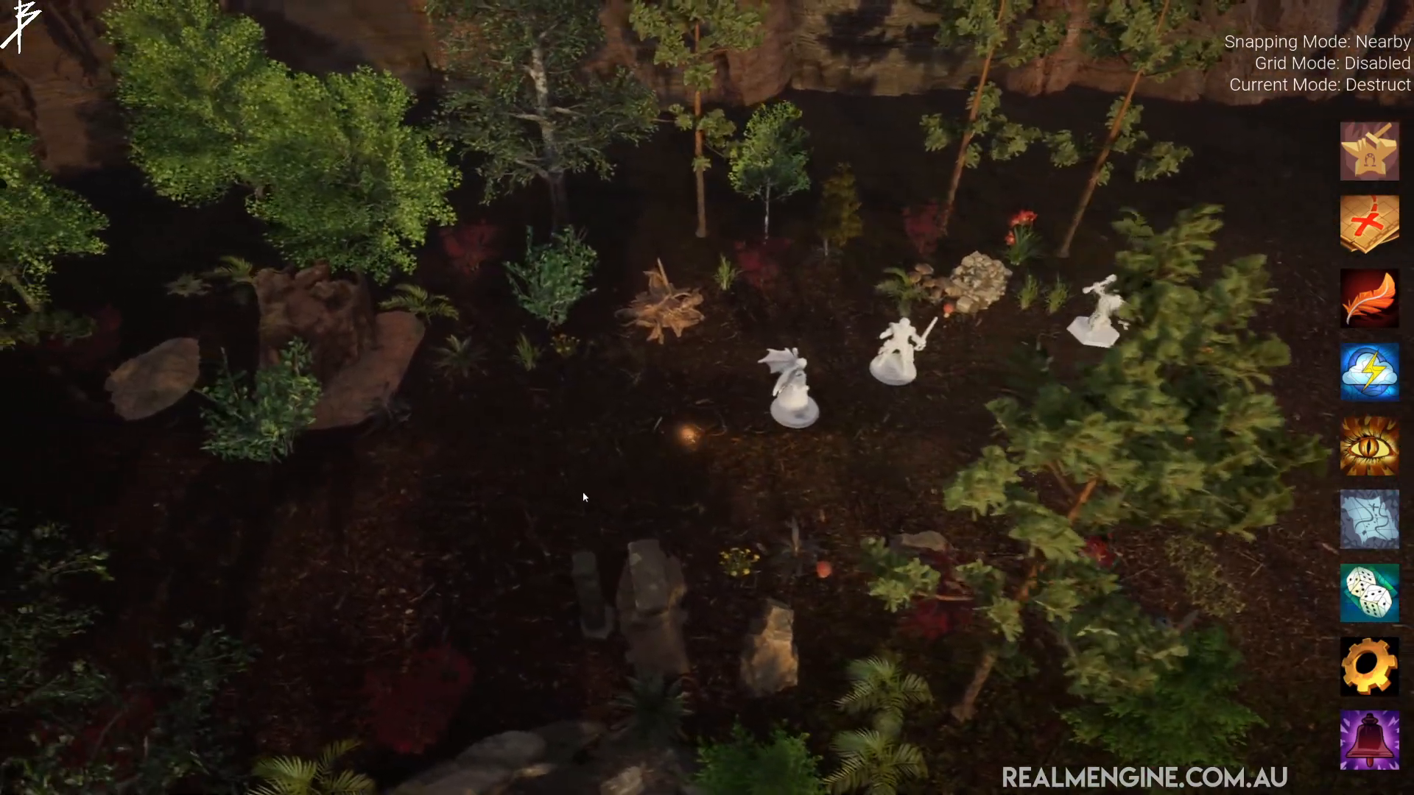
middle_click_drag(583, 497, 653, 418)
scroll(652, 420, "down", 3)
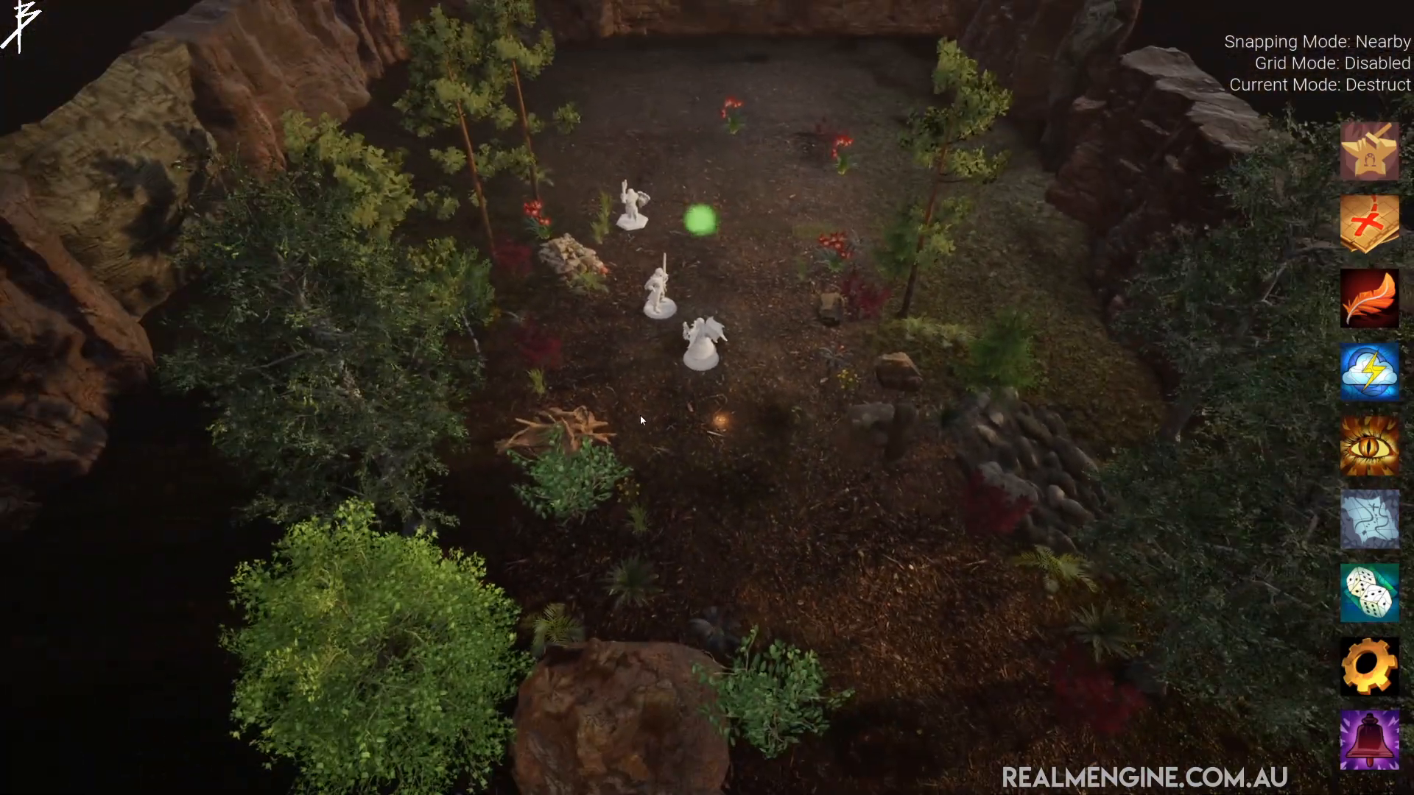
scroll(608, 409, "down", 5)
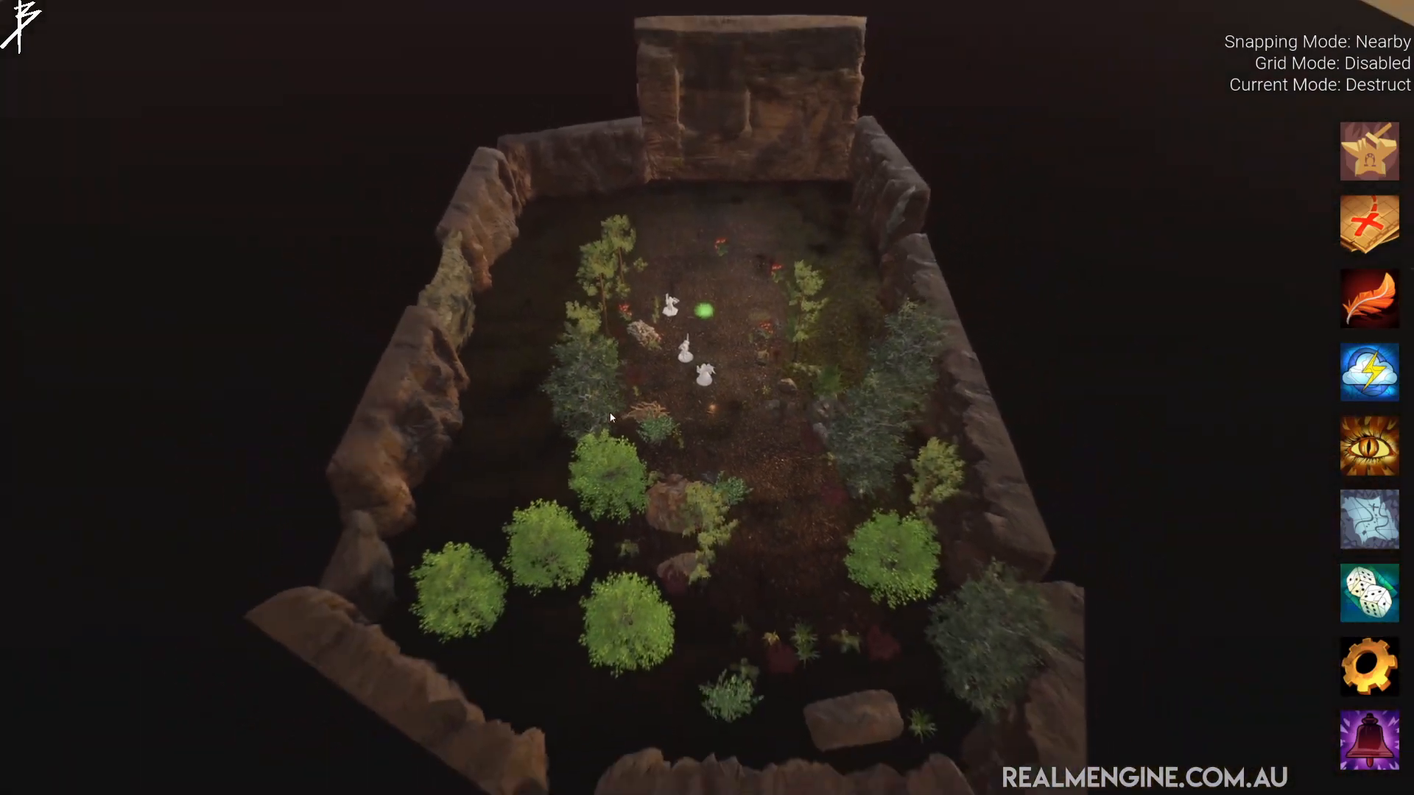
scroll(611, 417, "down", 3)
middle_click_drag(610, 417, 613, 420)
scroll(613, 420, "up", 10)
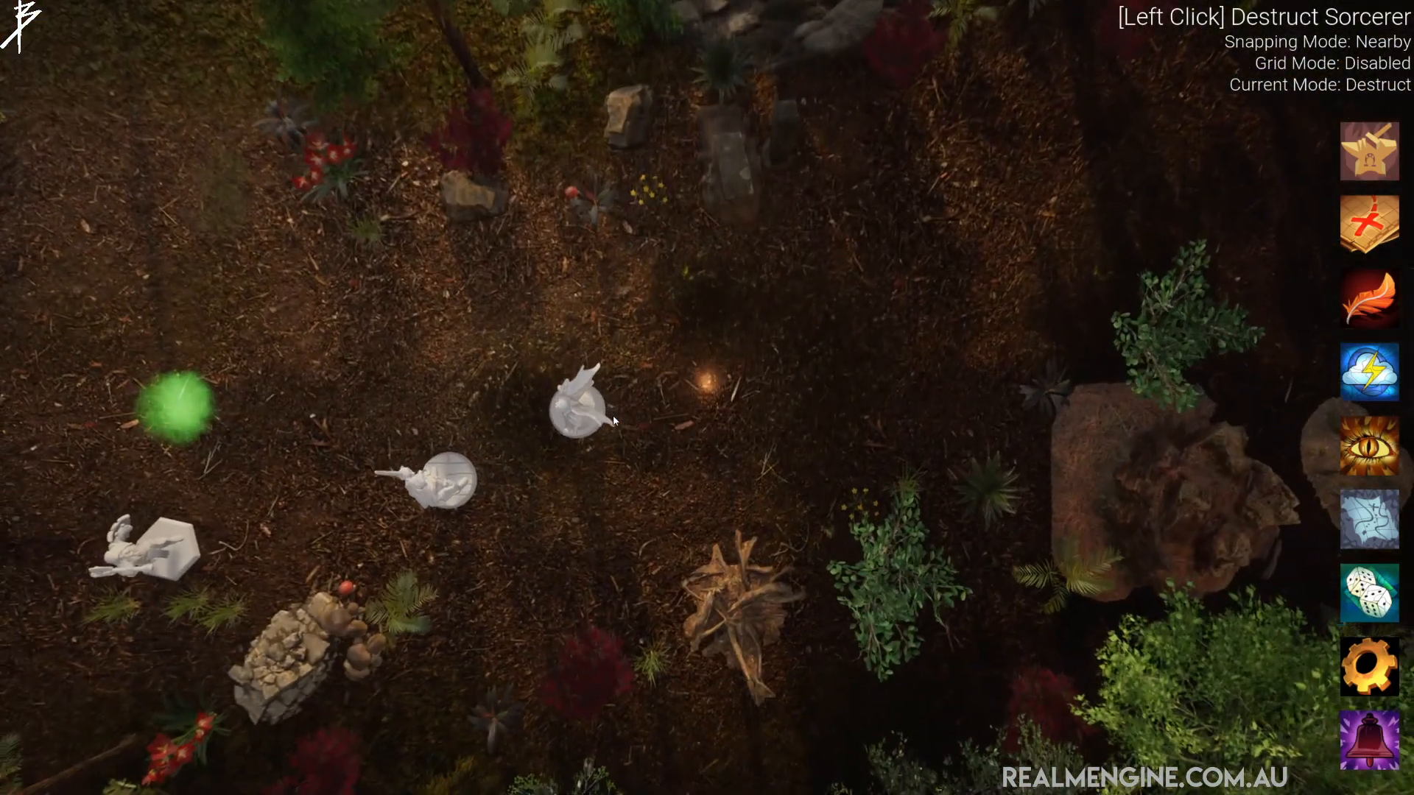
- Inspect the map layout from directly above and the Sorcerer and neighbouring miniature close up beside the small glowing light
scroll(615, 422, "down", 8)
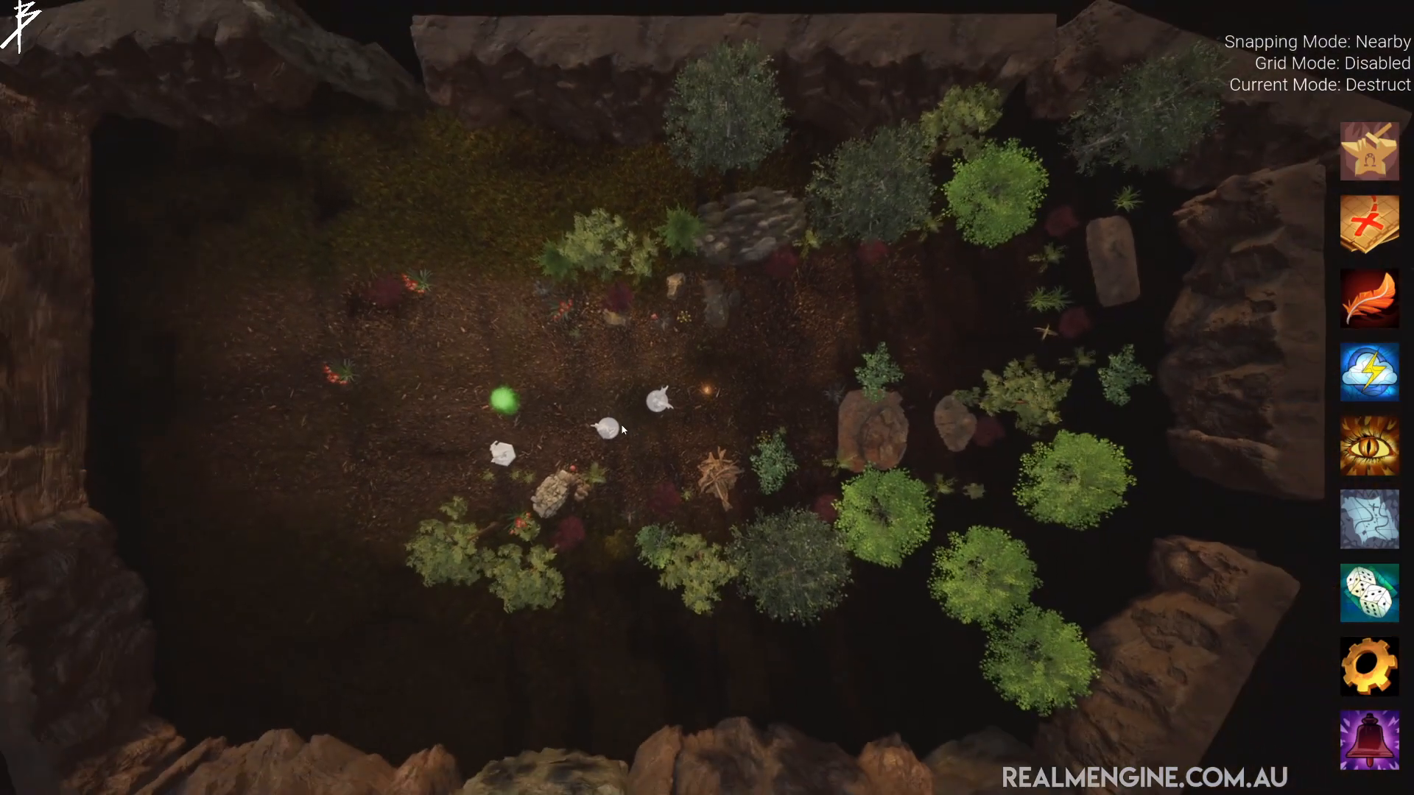
scroll(622, 429, "up", 3)
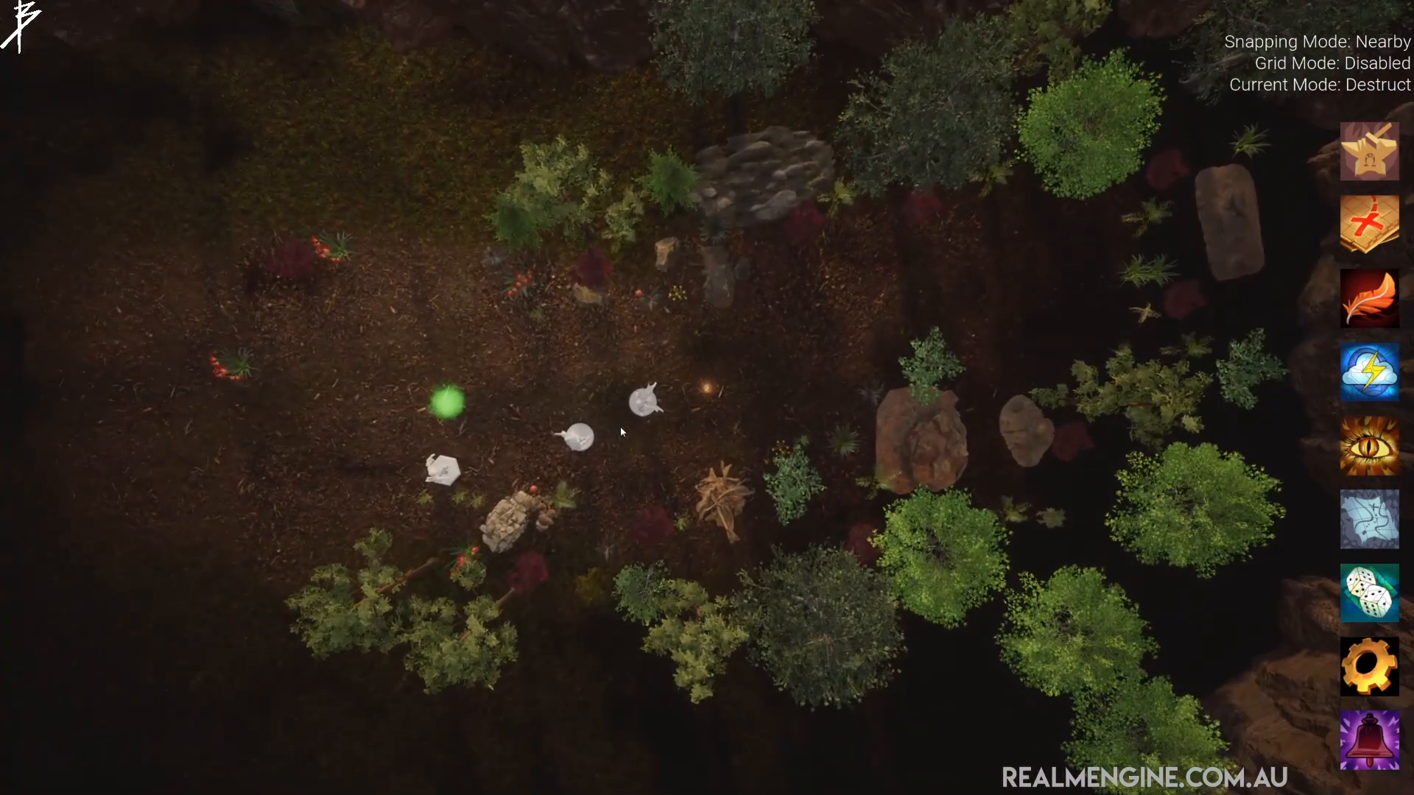
scroll(621, 431, "up", 2)
scroll(620, 427, "up", 6)
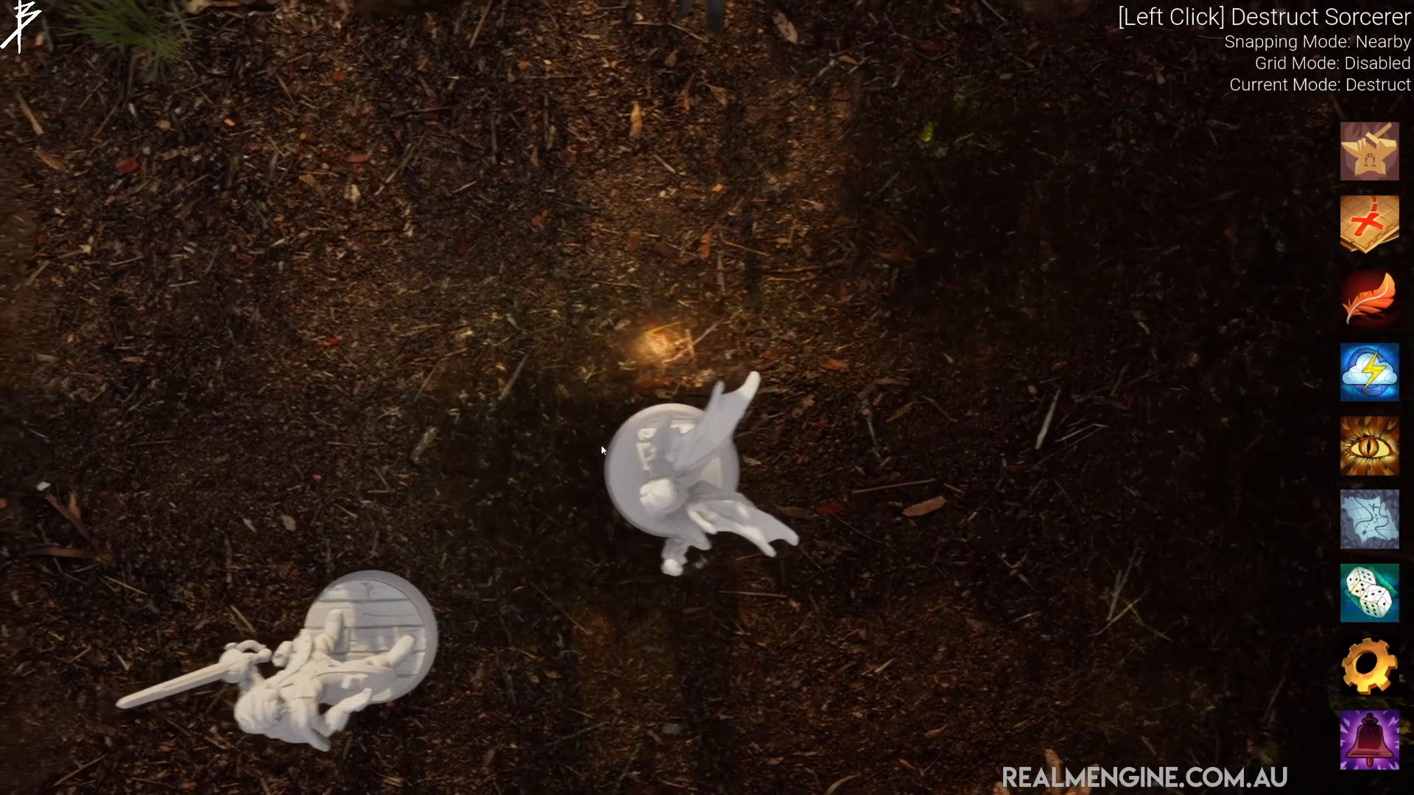
middle_click_drag(604, 451, 857, 498)
scroll(909, 499, "up", 5)
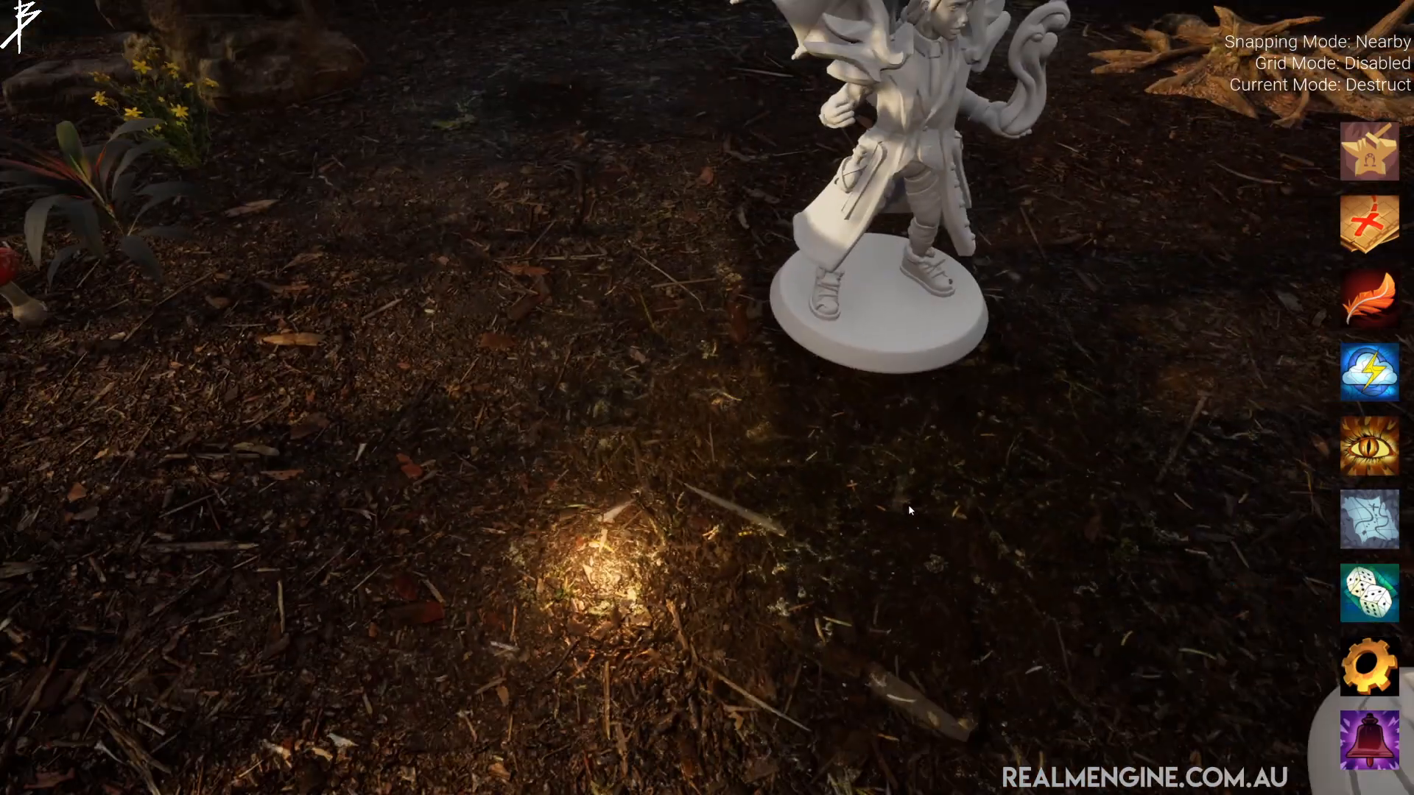
scroll(912, 514, "down", 3)
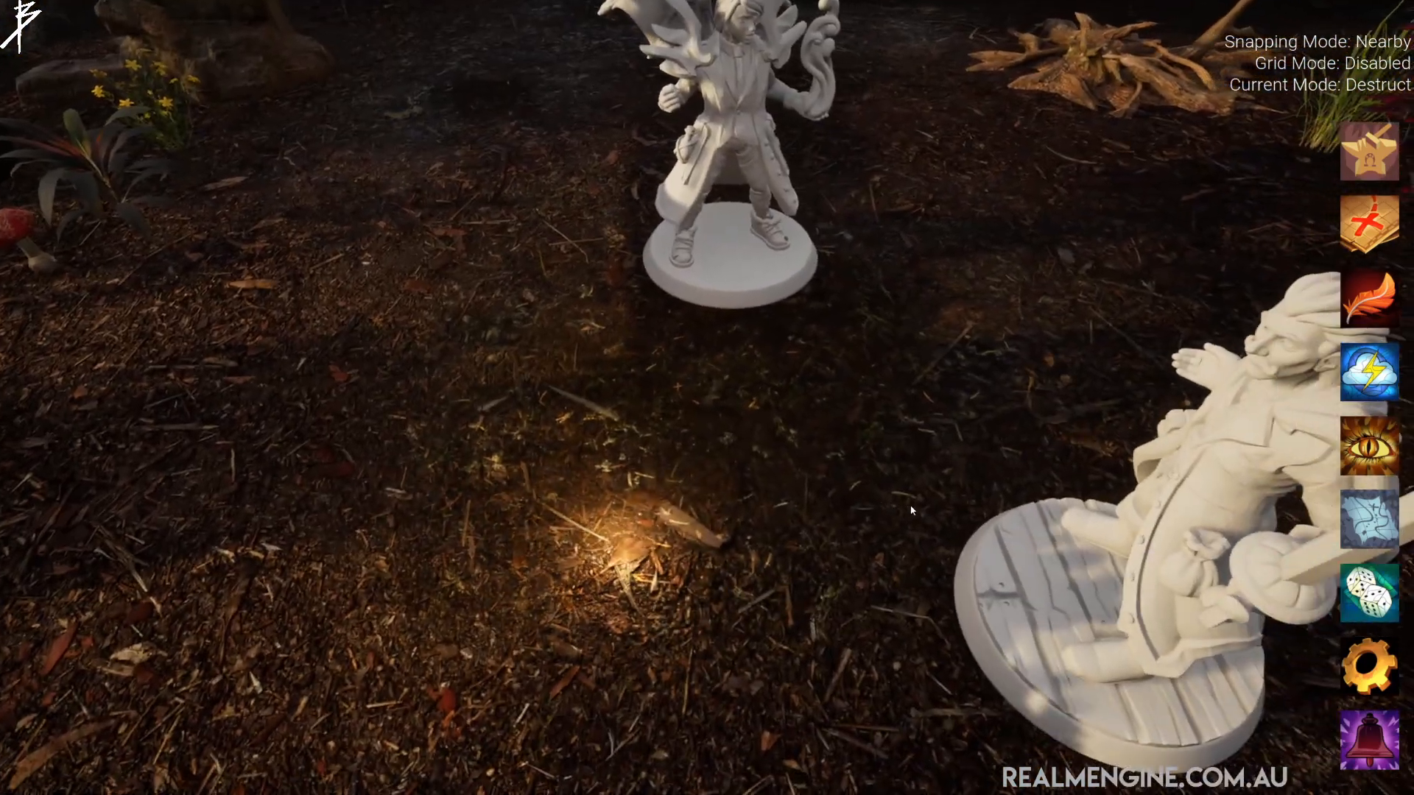
middle_click_drag(898, 506, 841, 418)
key("t")
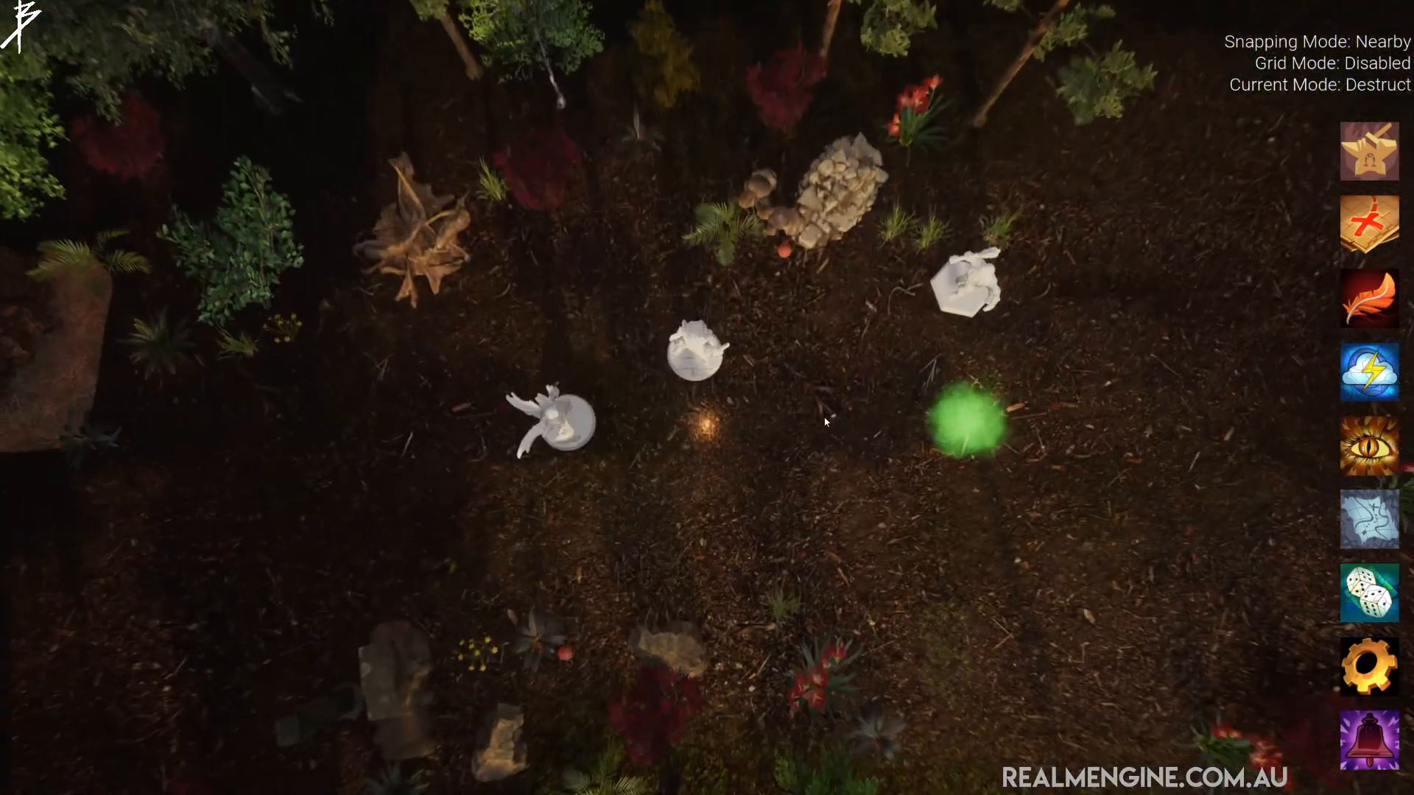
- Quit the application and confirm the exit
key("Escape")
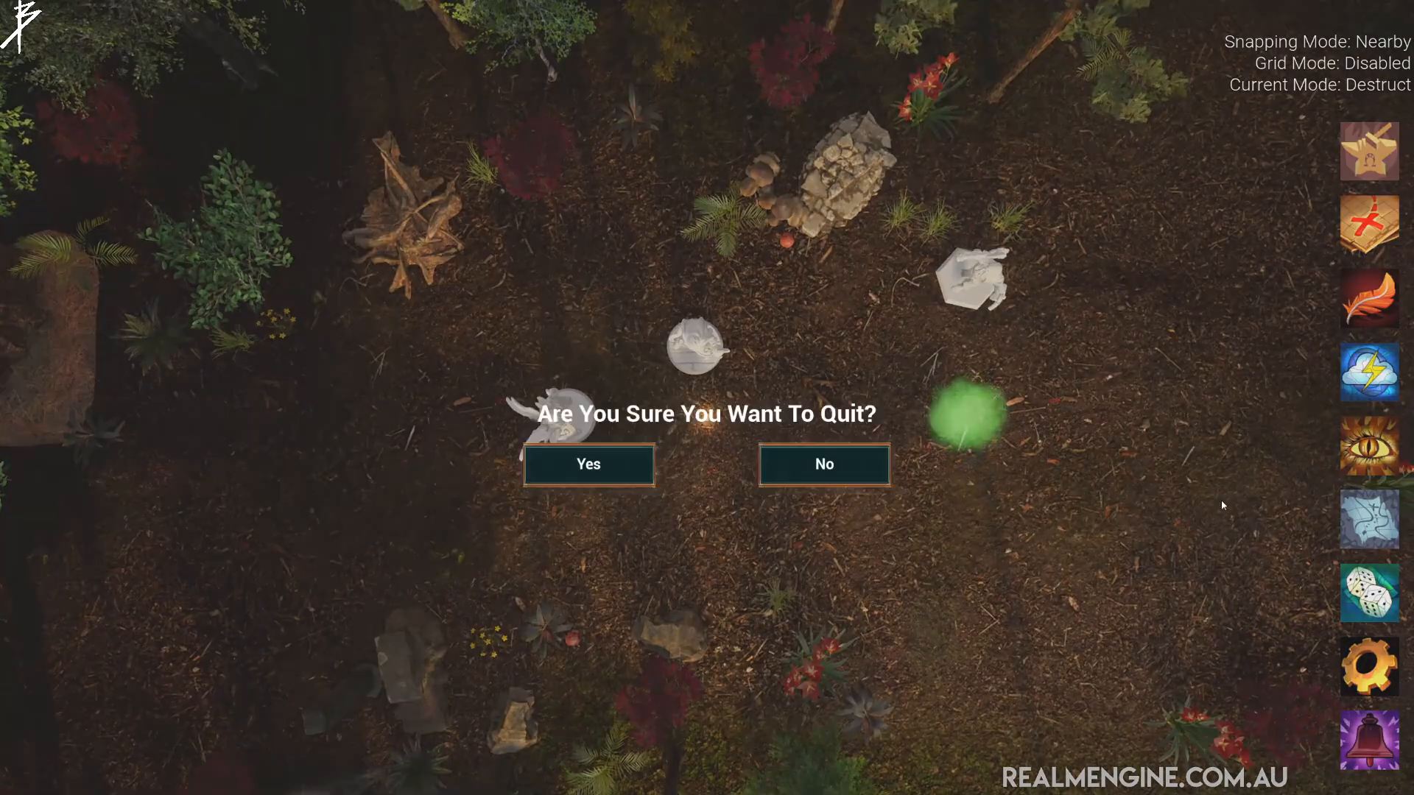
left_click(613, 555)
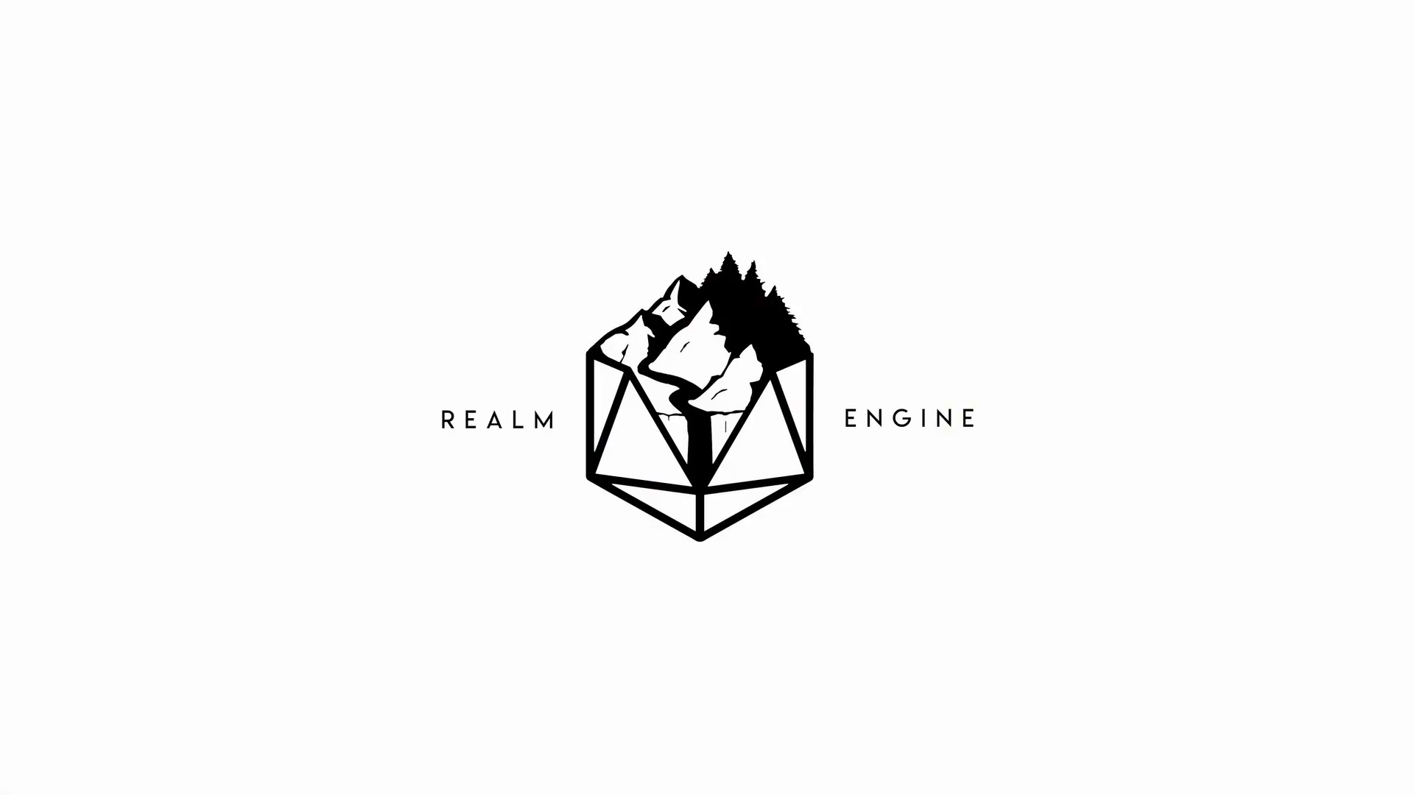